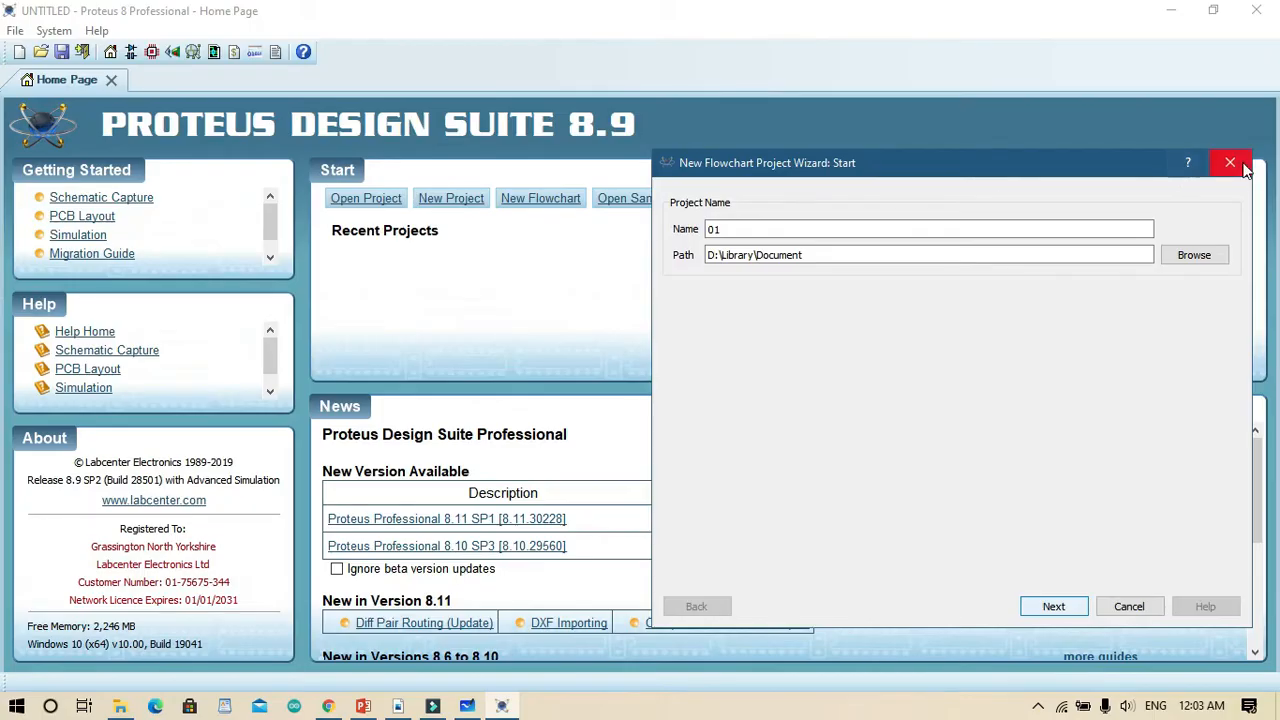
# Close the flowchart project wizard and start a new project named 001.
pyautogui.click(1229, 161)
pyautogui.click(465, 199)
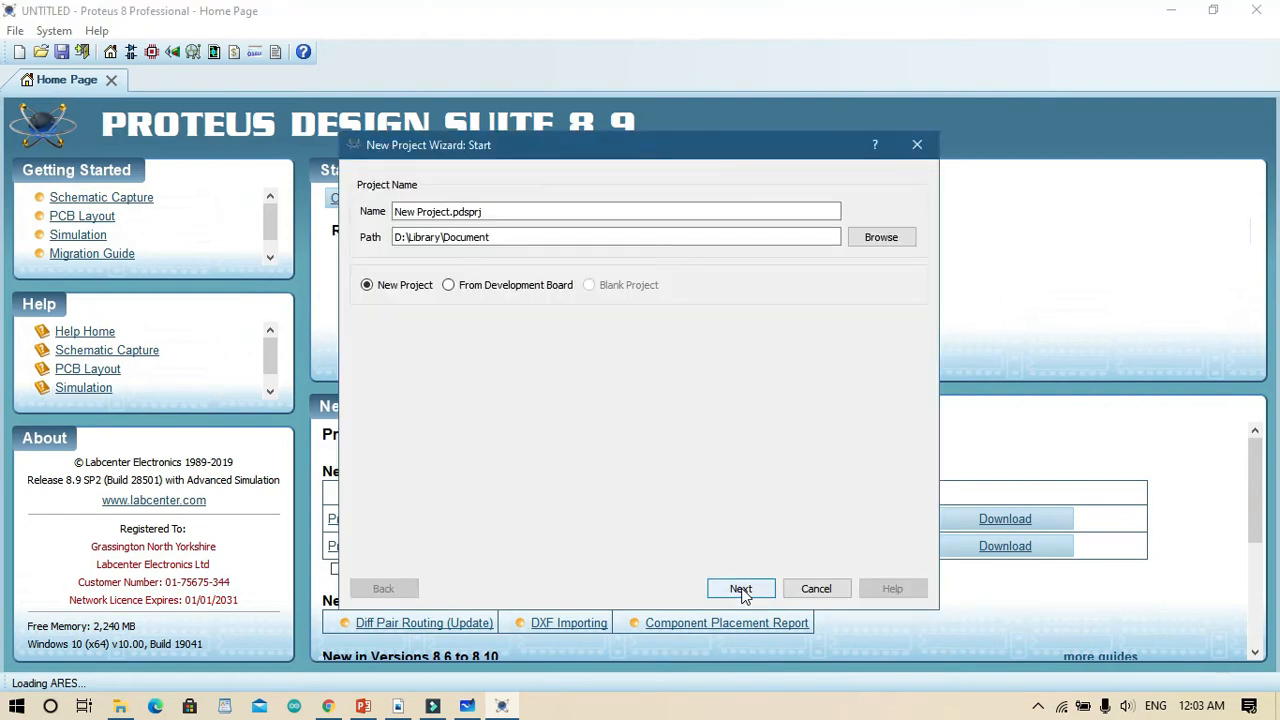
pyautogui.click(509, 214)
pyautogui.hotkey('ctrl', 'a')
pyautogui.press('BackSpace')
pyautogui.write('001')
pyautogui.press('Return')
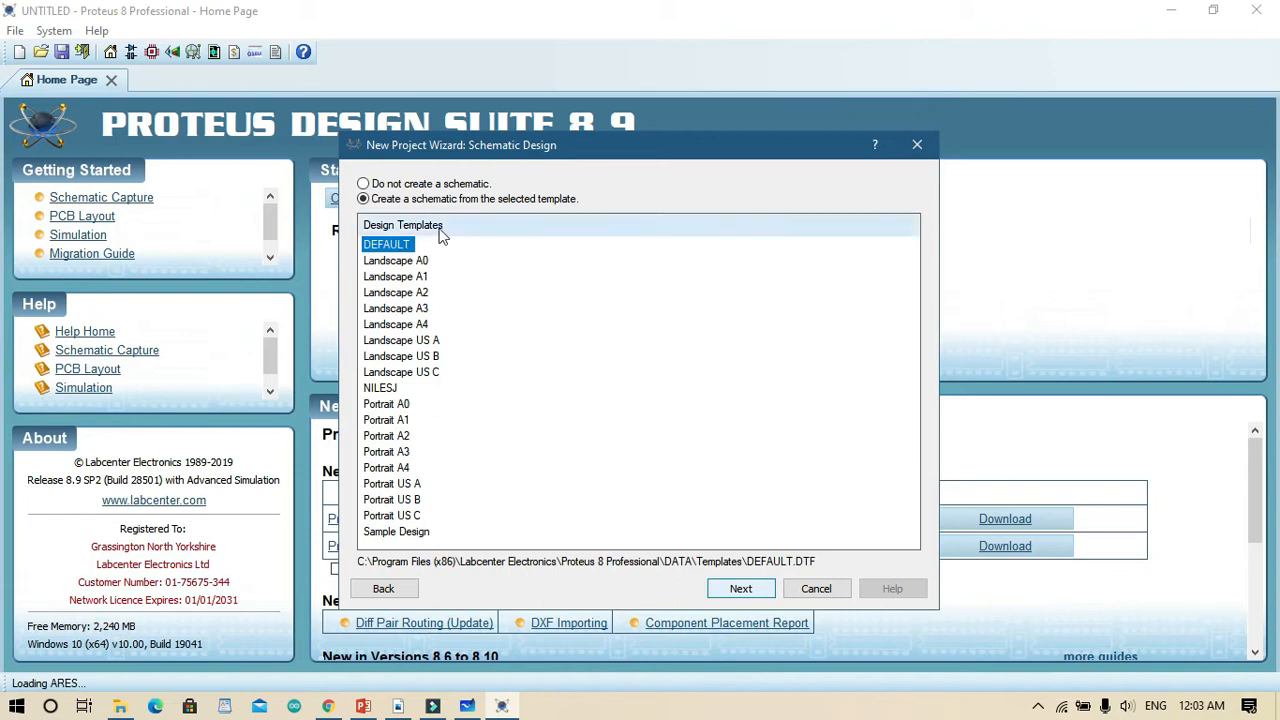
# Use the DEFAULT template for the schematic and create a PCB layout from the DEFAULT layout template.
pyautogui.click(756, 590)
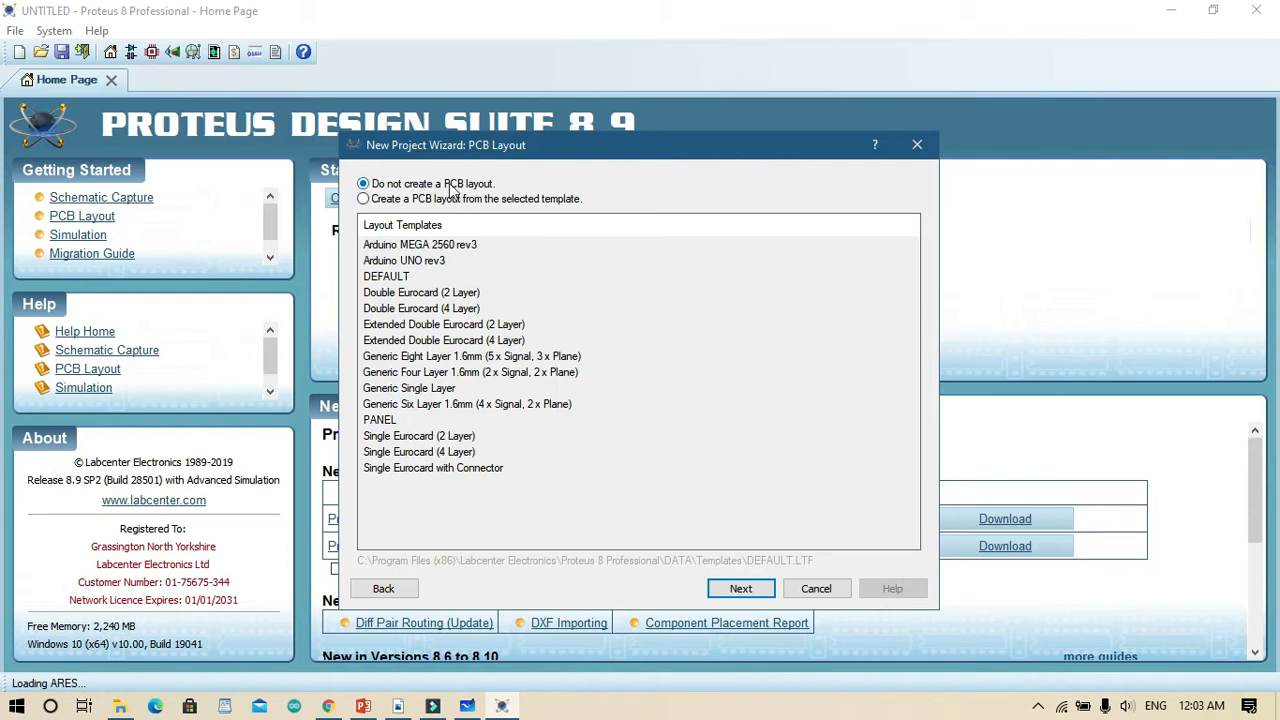
pyautogui.click(540, 204)
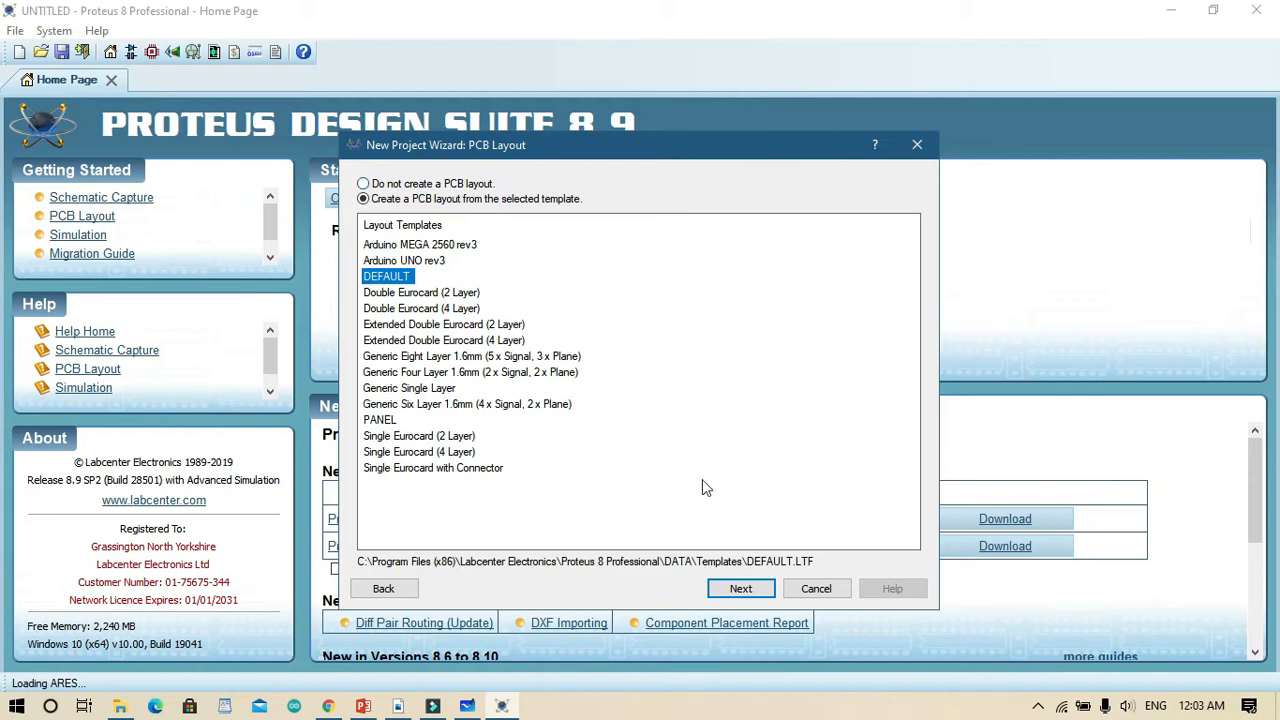
pyautogui.click(728, 592)
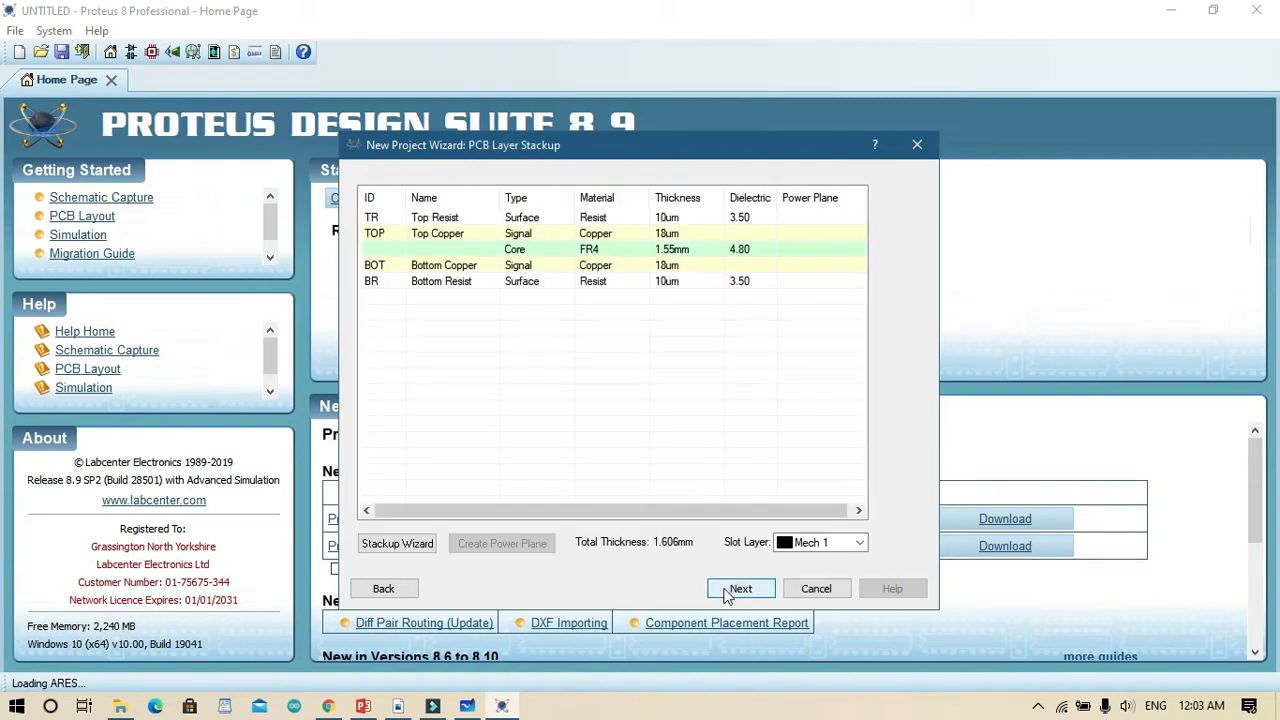
# Create the project with the default layer stackup and drill pairs and no firmware, and open its schematic sheet.
pyautogui.click(728, 592)
pyautogui.click(728, 592)
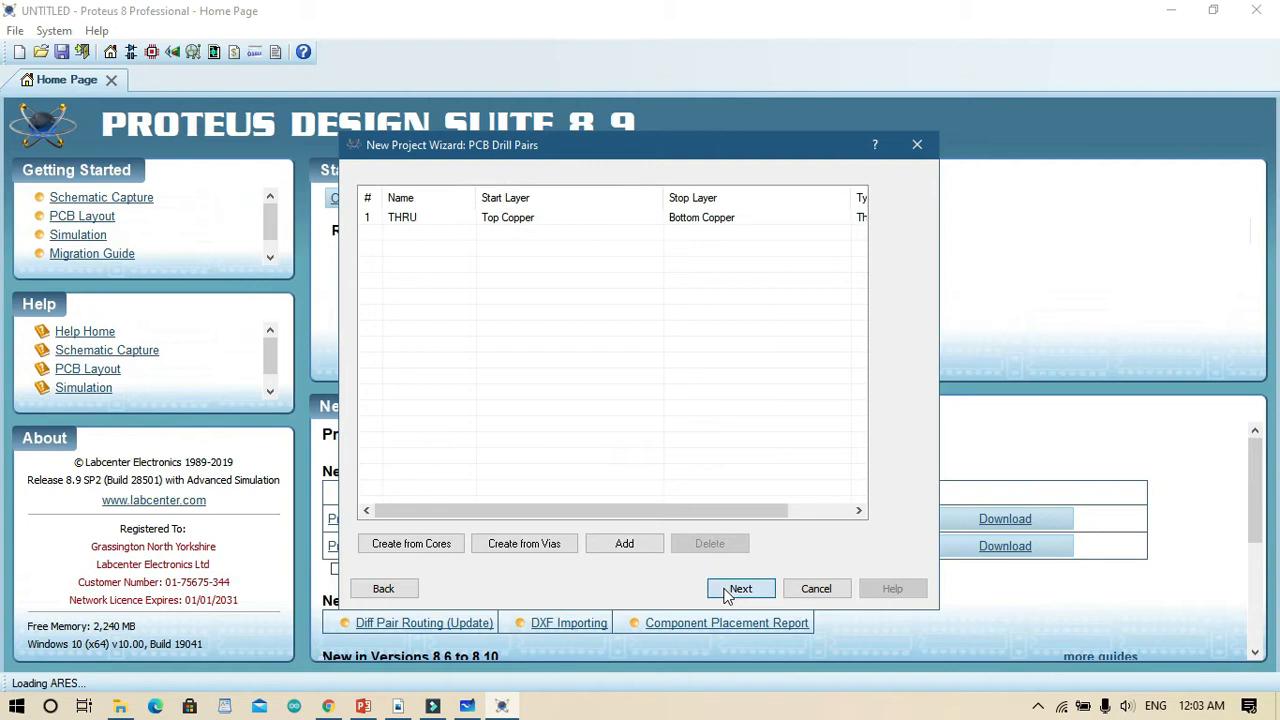
pyautogui.click(728, 592)
pyautogui.click(728, 592)
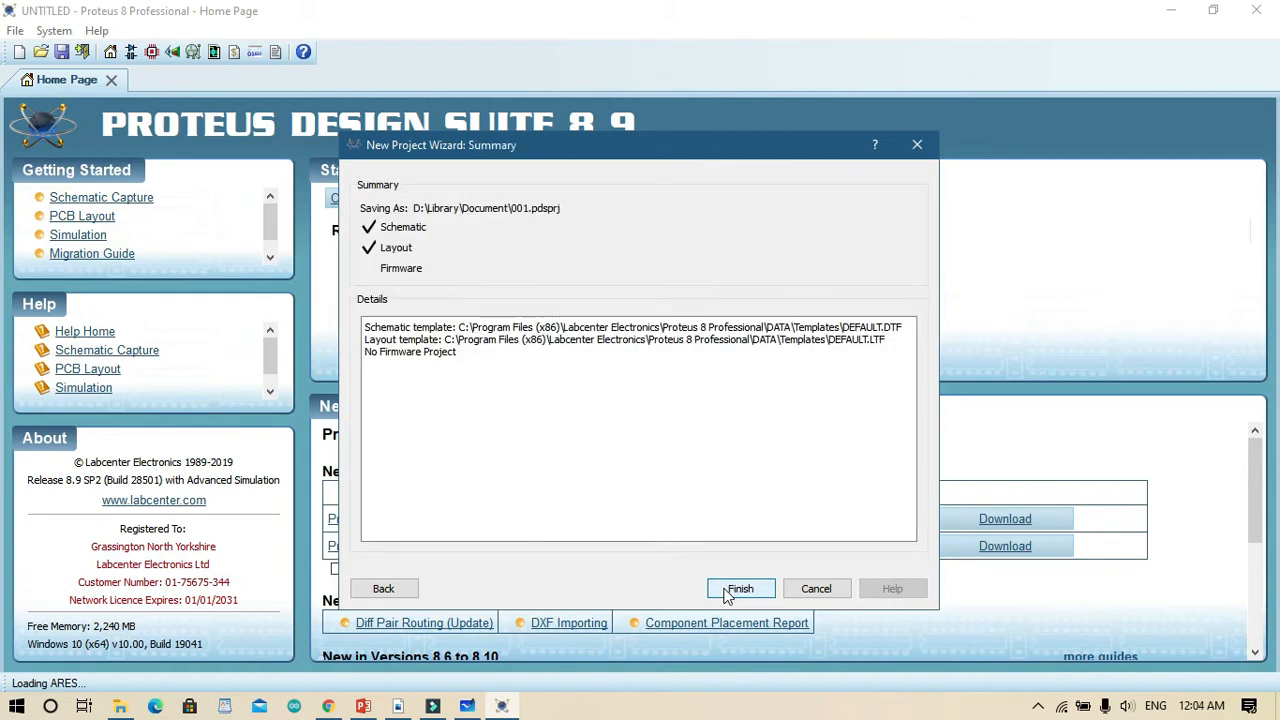
pyautogui.click(728, 592)
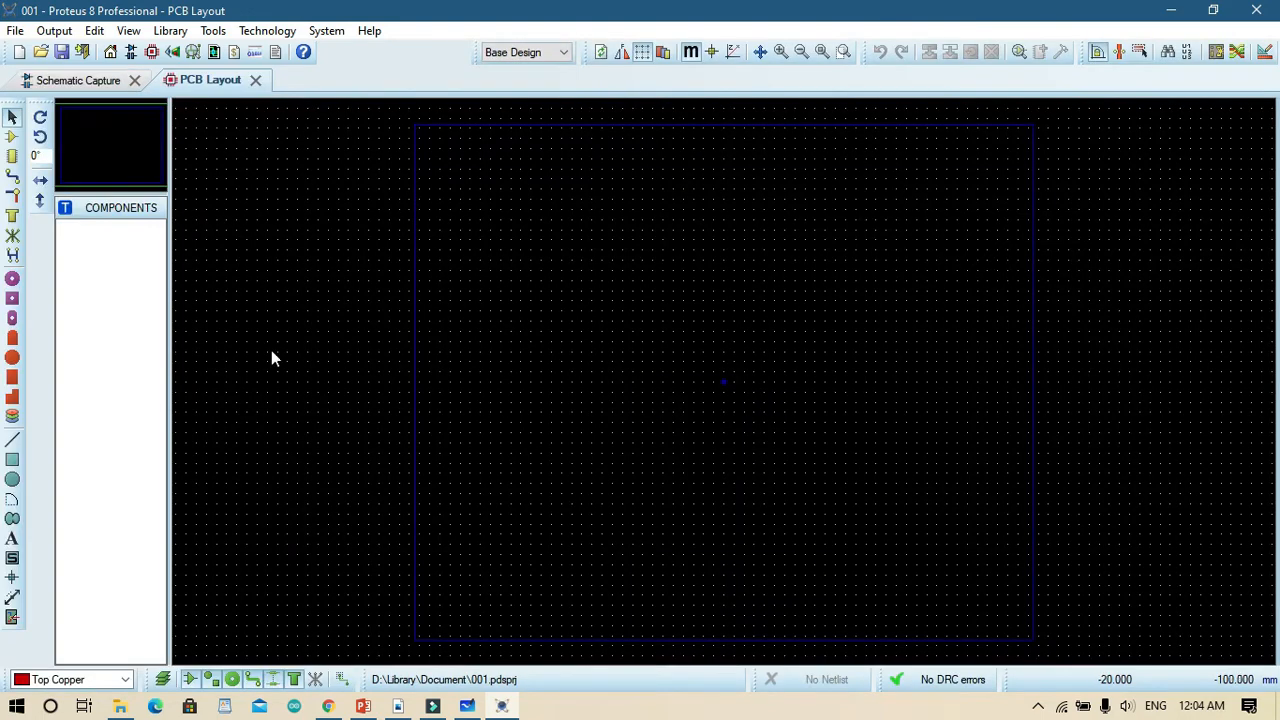
pyautogui.click(80, 82)
pyautogui.click(80, 82)
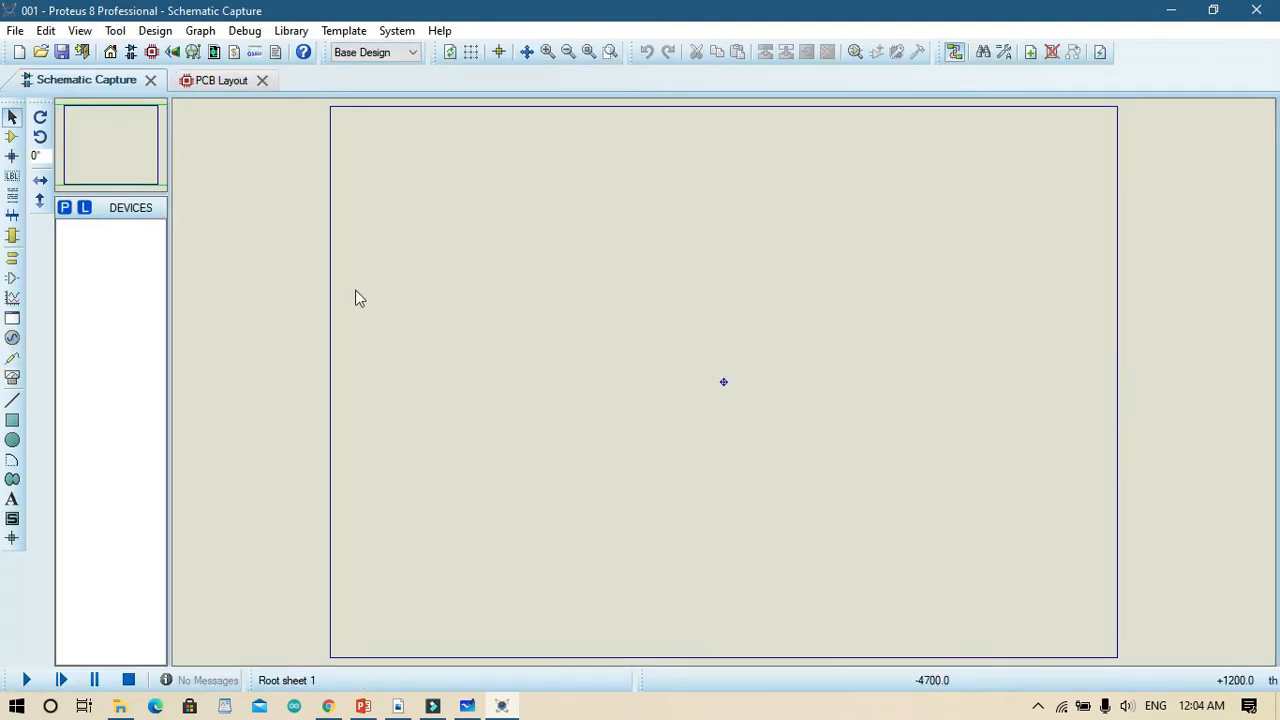
# Search the device library for IC555 and preview the matching Component Search Engine part.
pyautogui.click(64, 207)
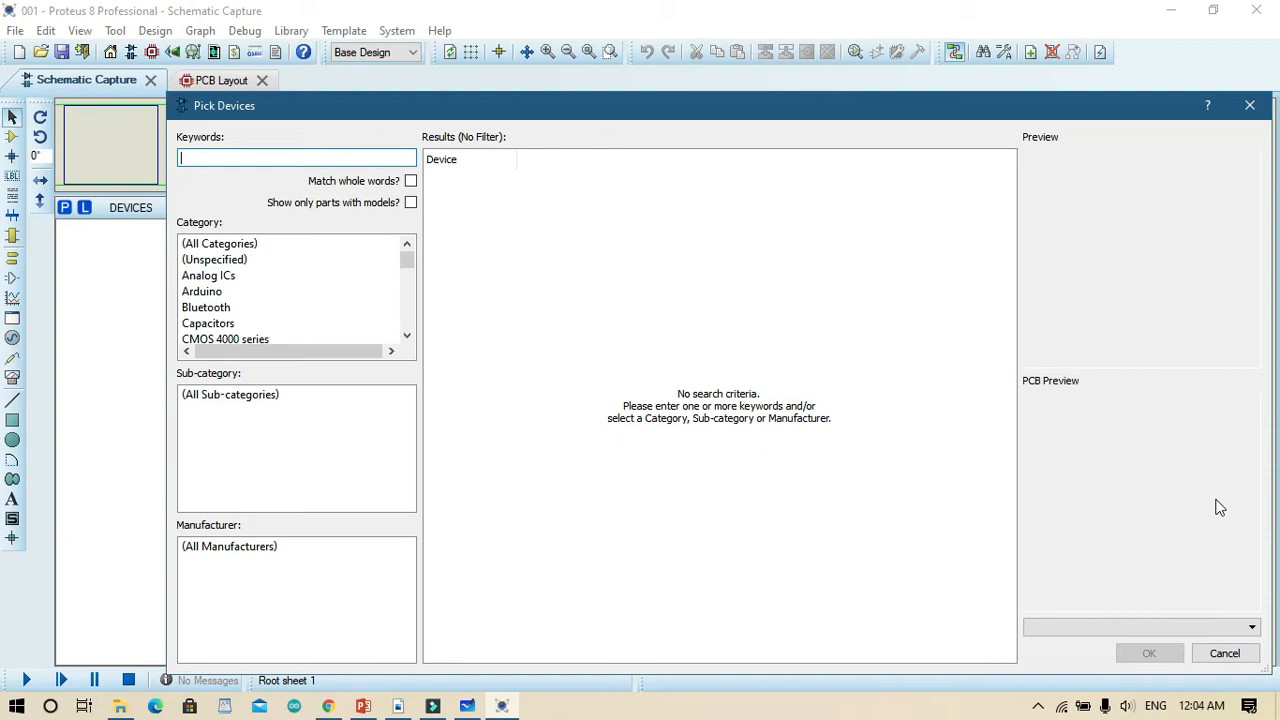
pyautogui.write('IC55')
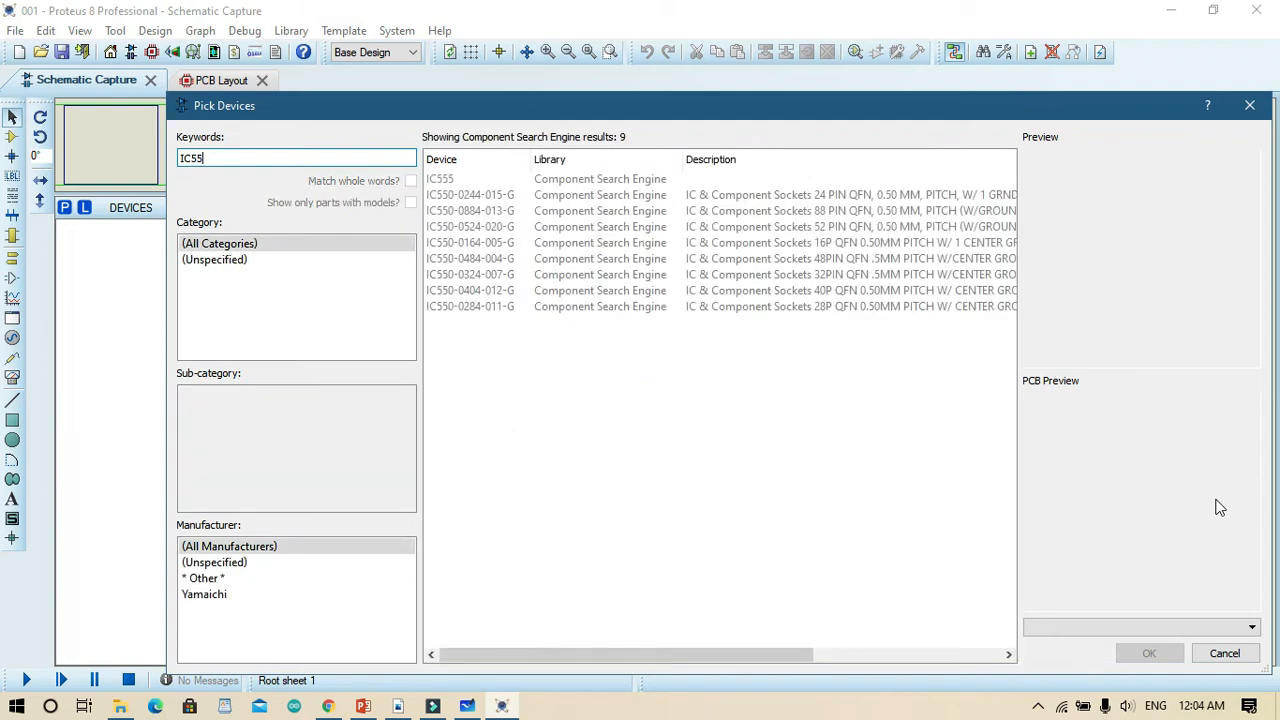
pyautogui.write('5')
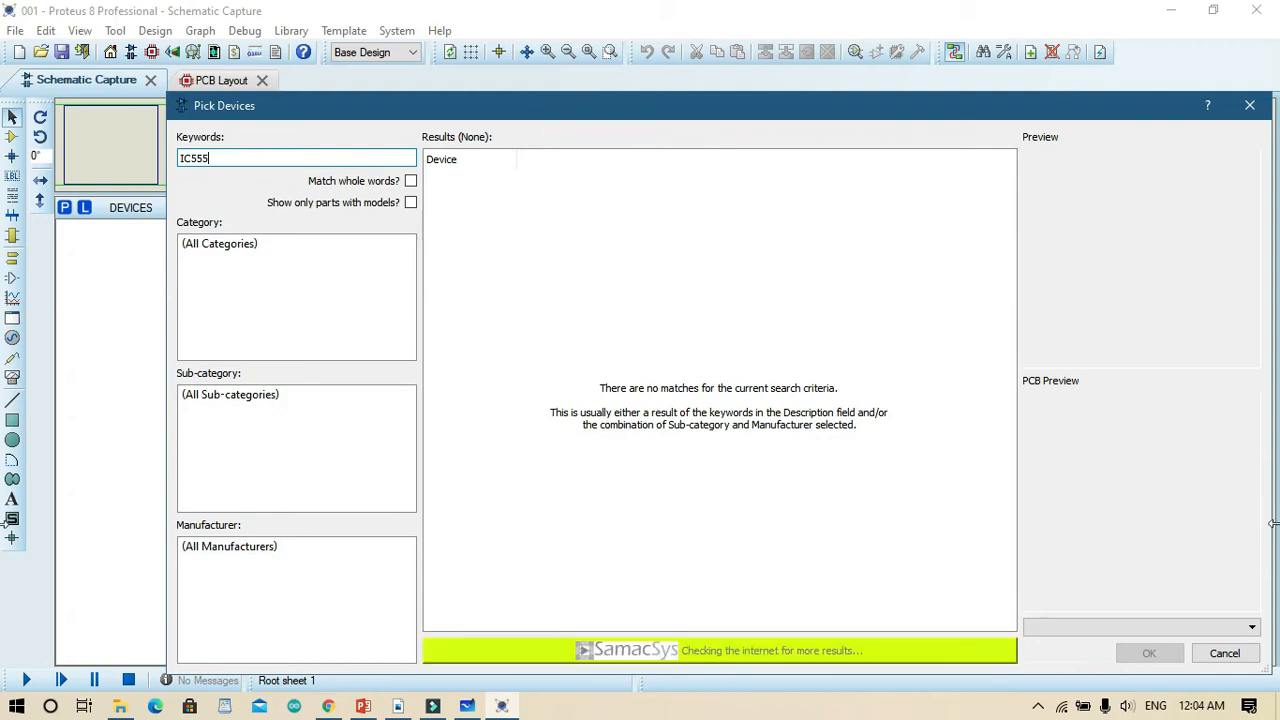
pyautogui.click(461, 179)
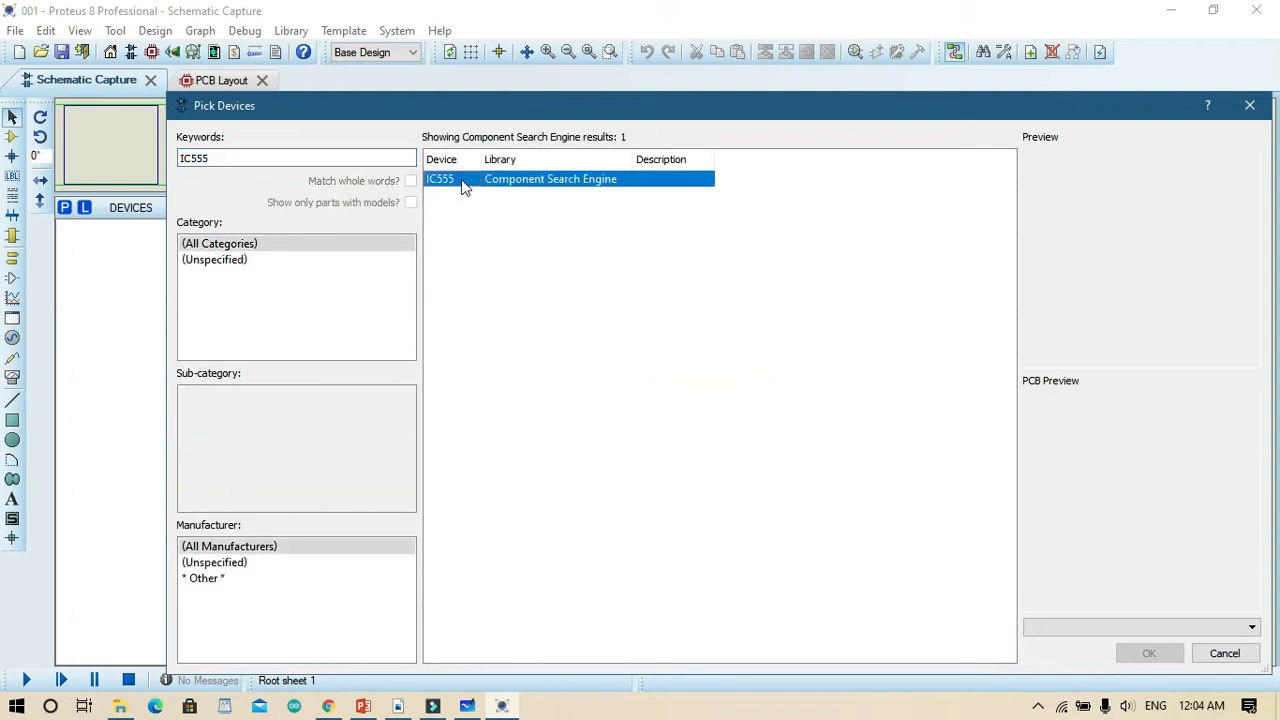
pyautogui.click(543, 194)
pyautogui.click(812, 457)
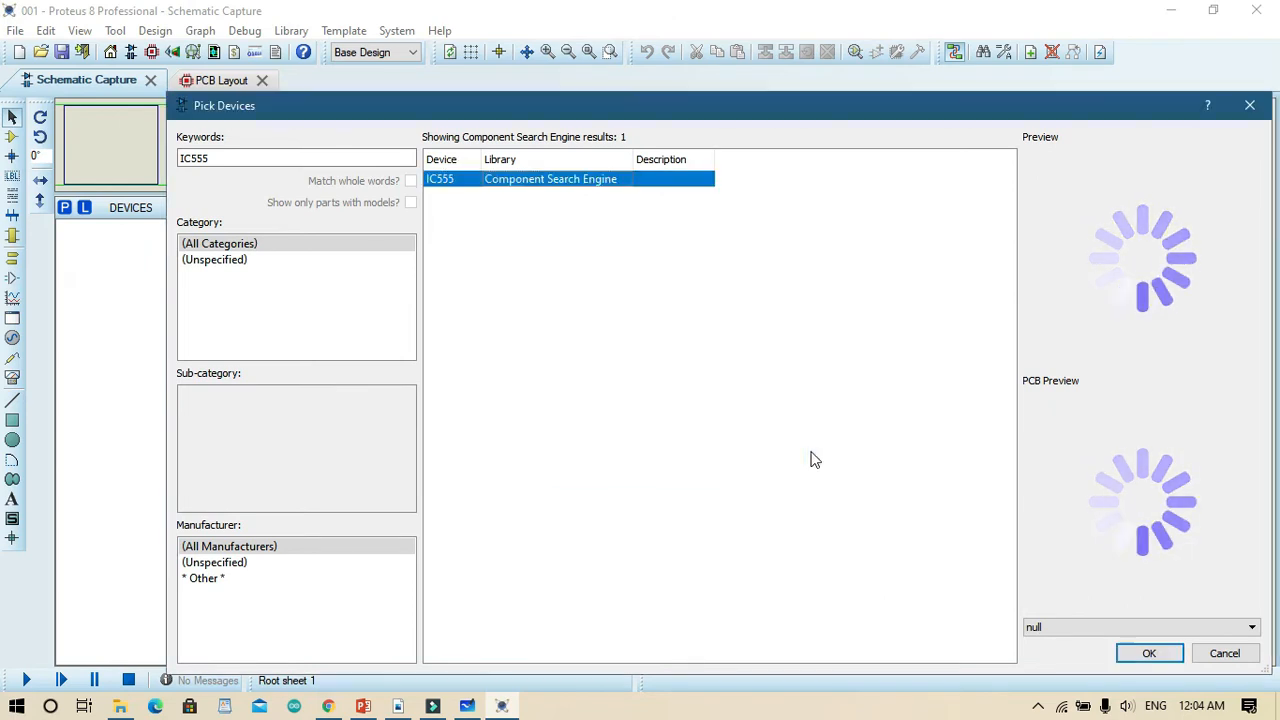
# Change the device search keywords to IC 555.
pyautogui.click(247, 158)
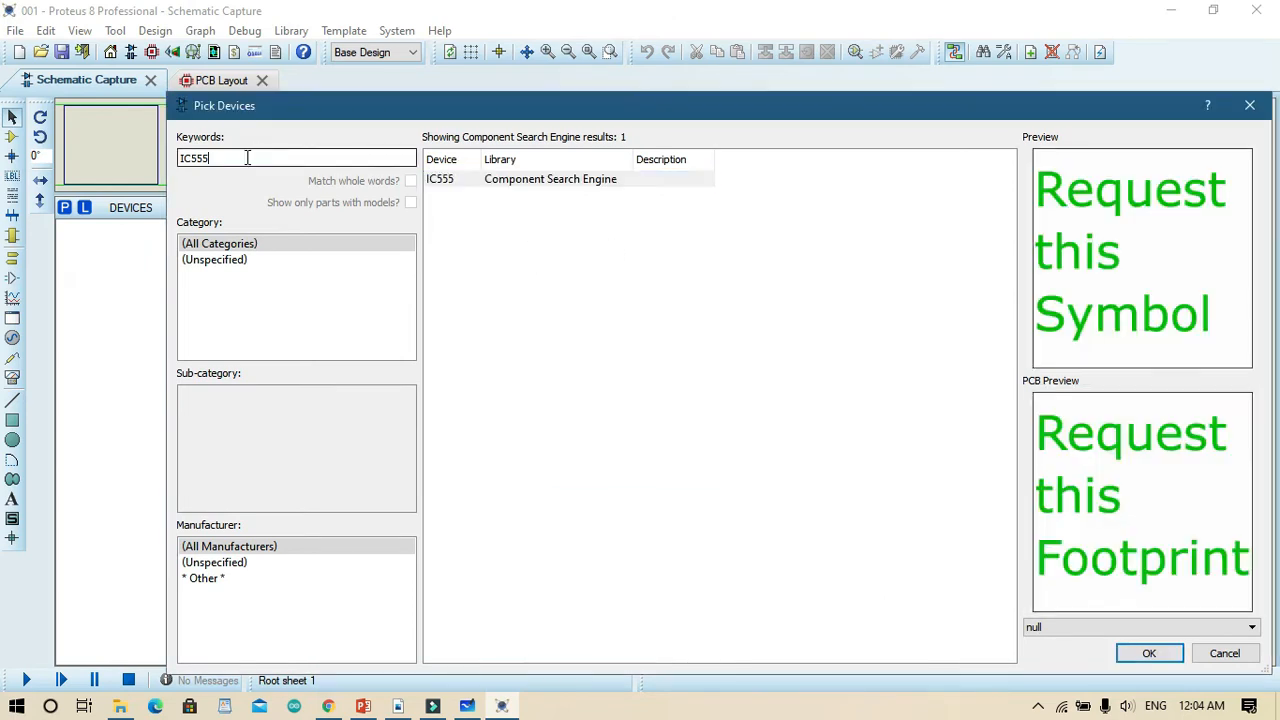
pyautogui.press('BackSpace')
pyautogui.press('BackSpace')
pyautogui.press('BackSpace')
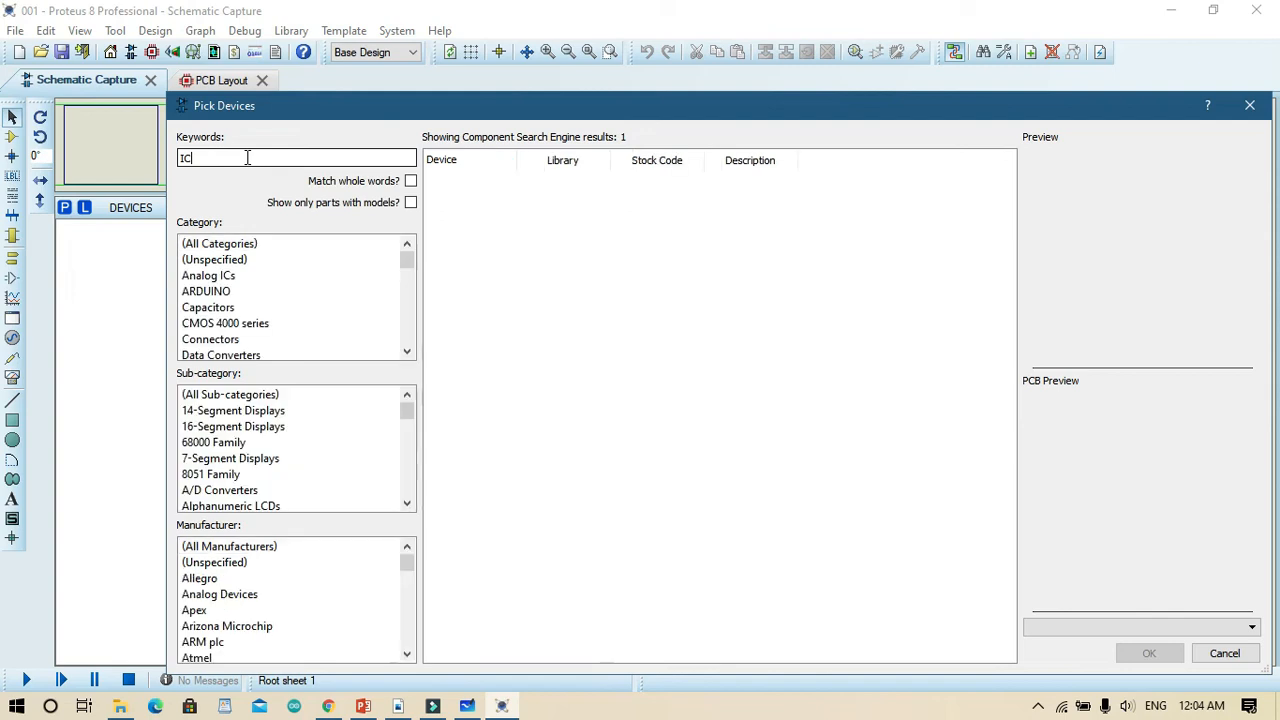
pyautogui.write('55')
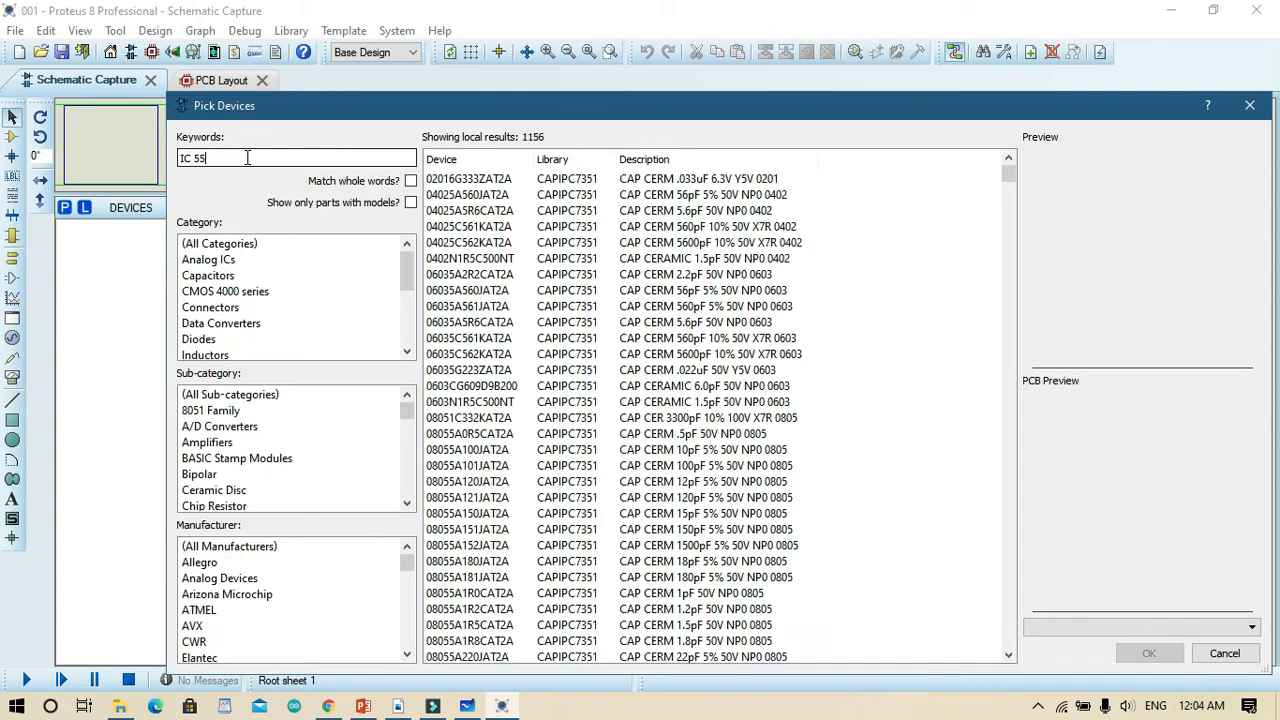
pyautogui.write('5')
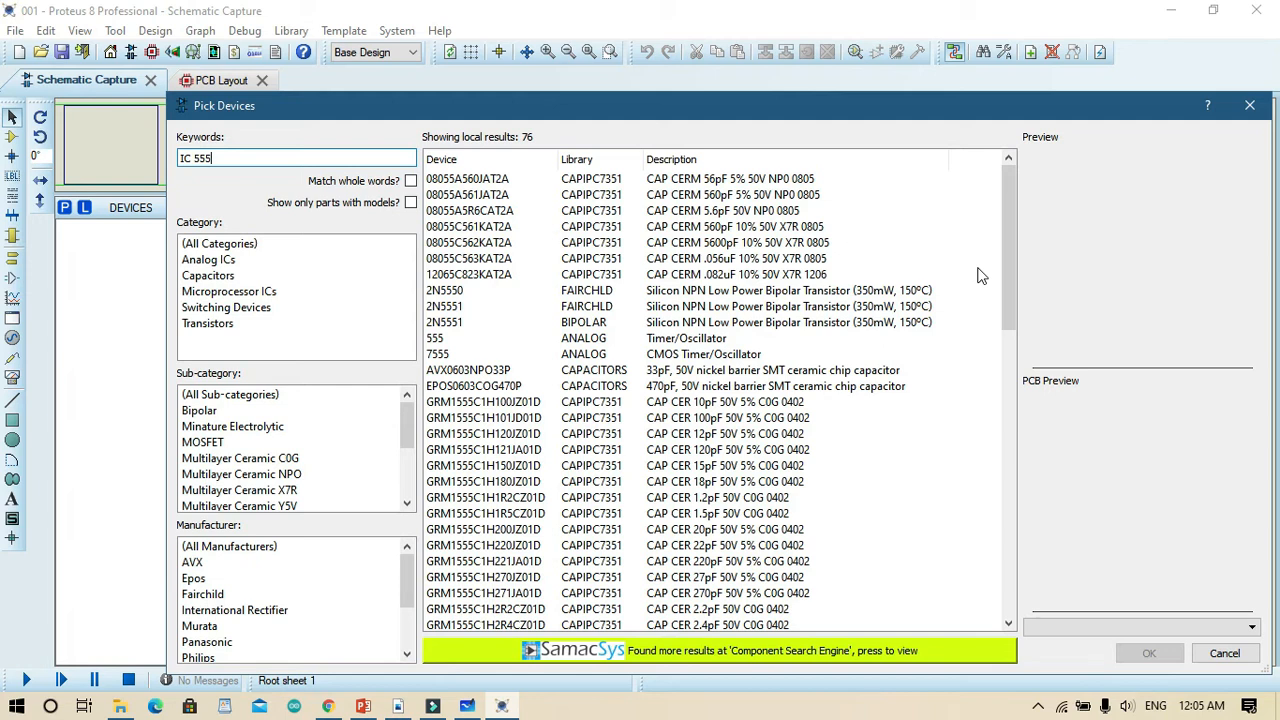
# Add the NE555 Single Precision Timer to the devices and place it just above the sheet's centre.
pyautogui.click(675, 339)
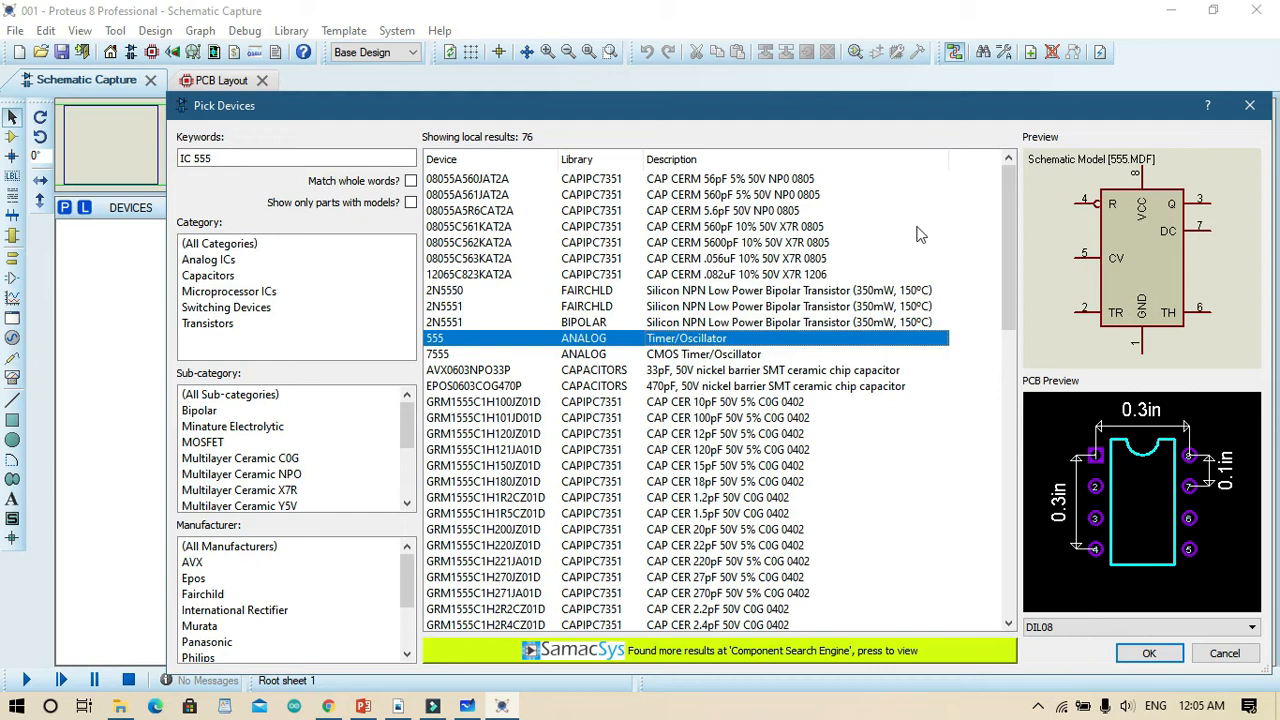
pyautogui.moveTo(1014, 228); pyautogui.dragTo(1005, 508)
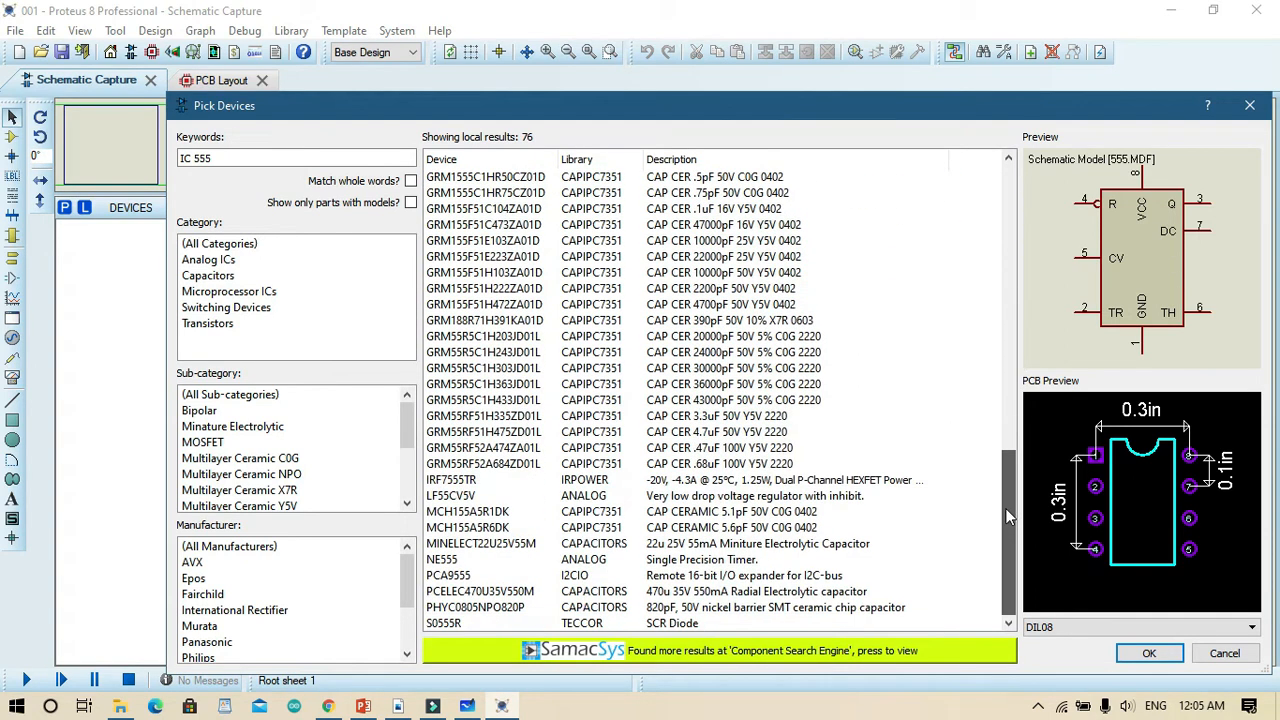
pyautogui.click(700, 563)
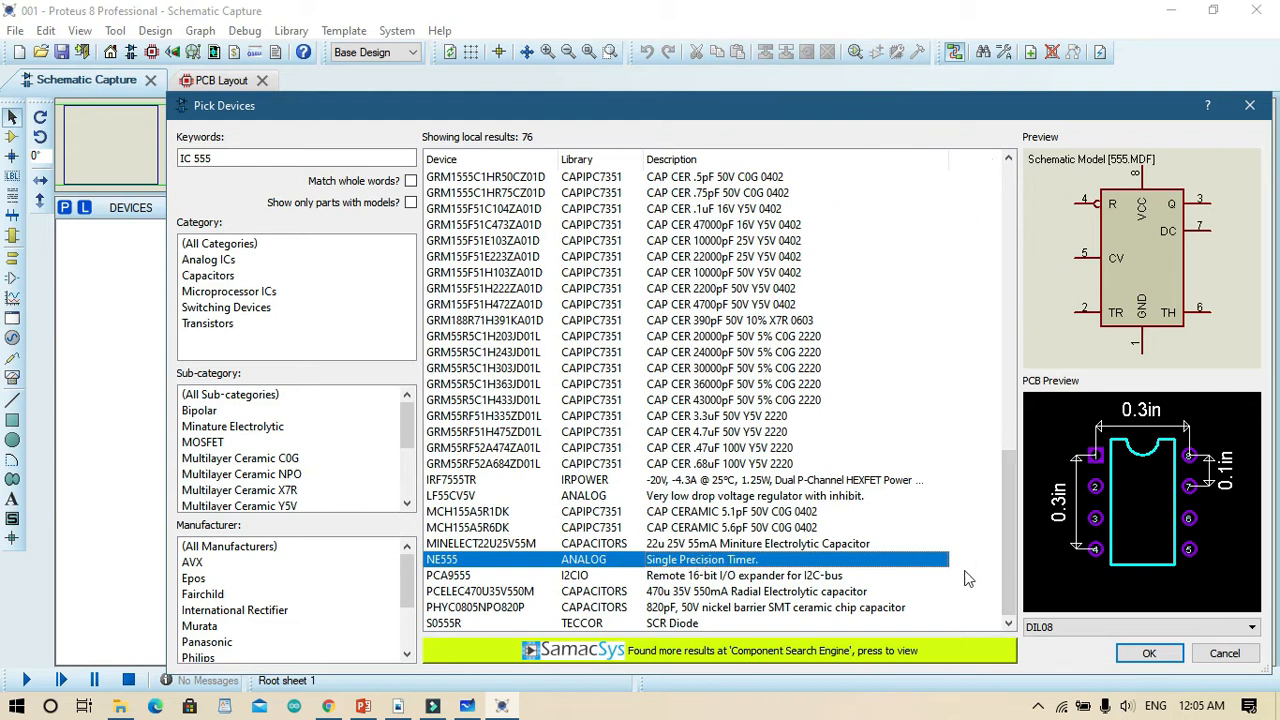
pyautogui.click(1151, 652)
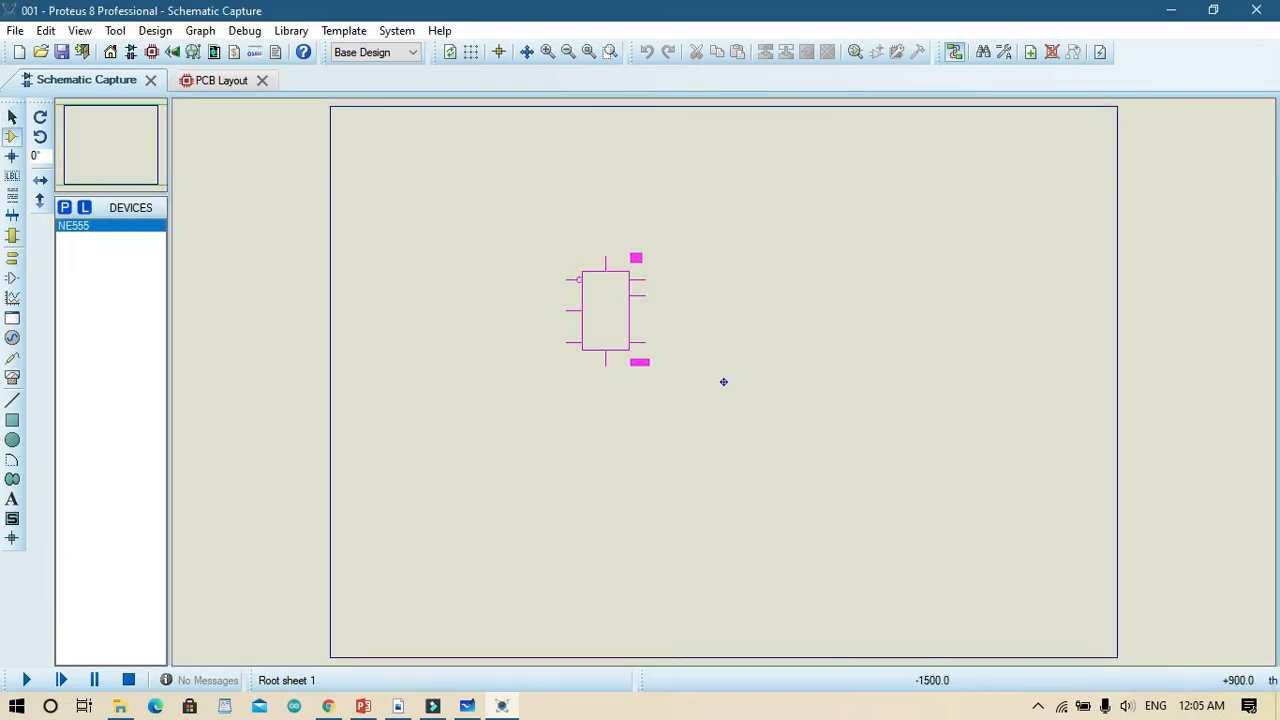
pyautogui.click(700, 322)
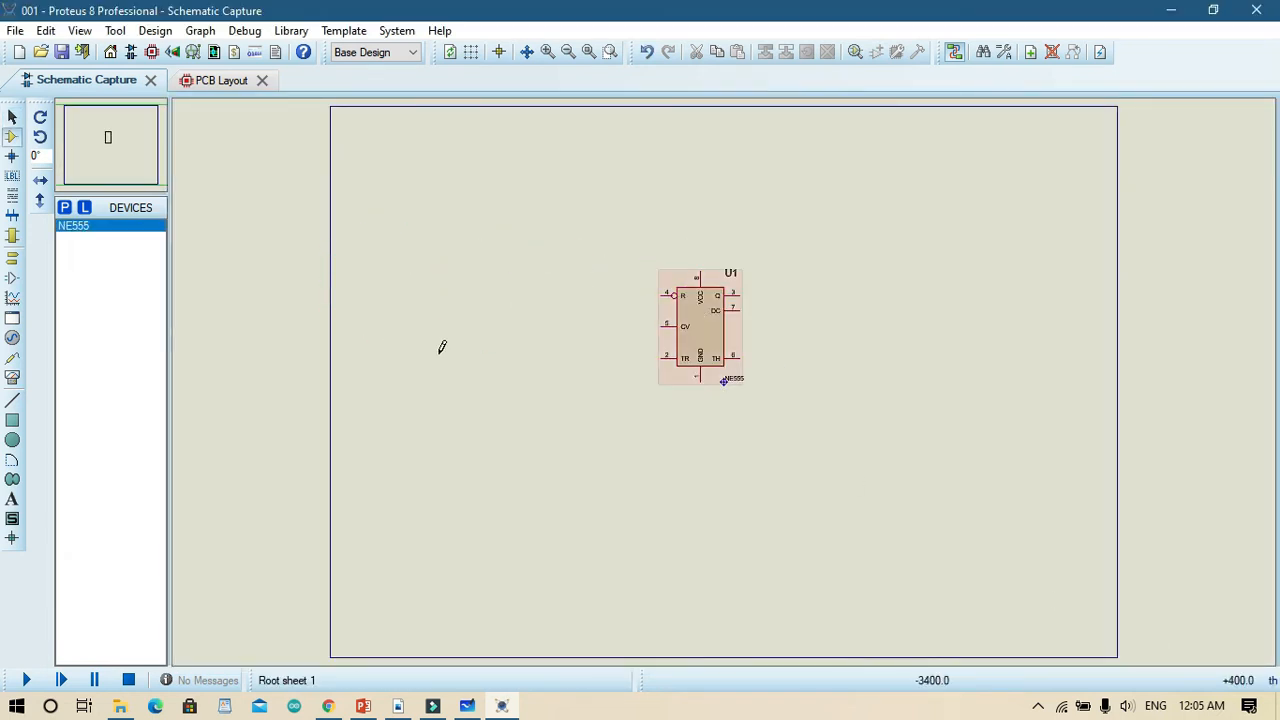
# Search the device library for resistor and browse the parts in the Resistors category.
pyautogui.click(64, 207)
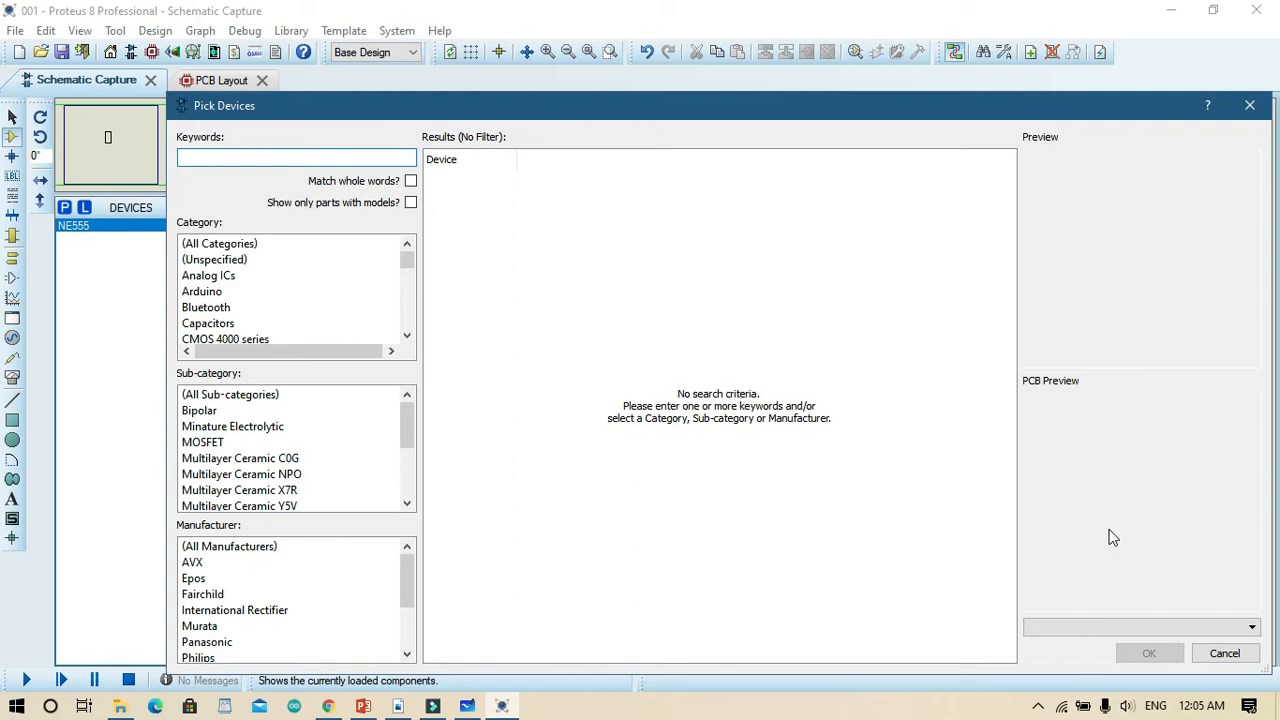
pyautogui.write('resistor')
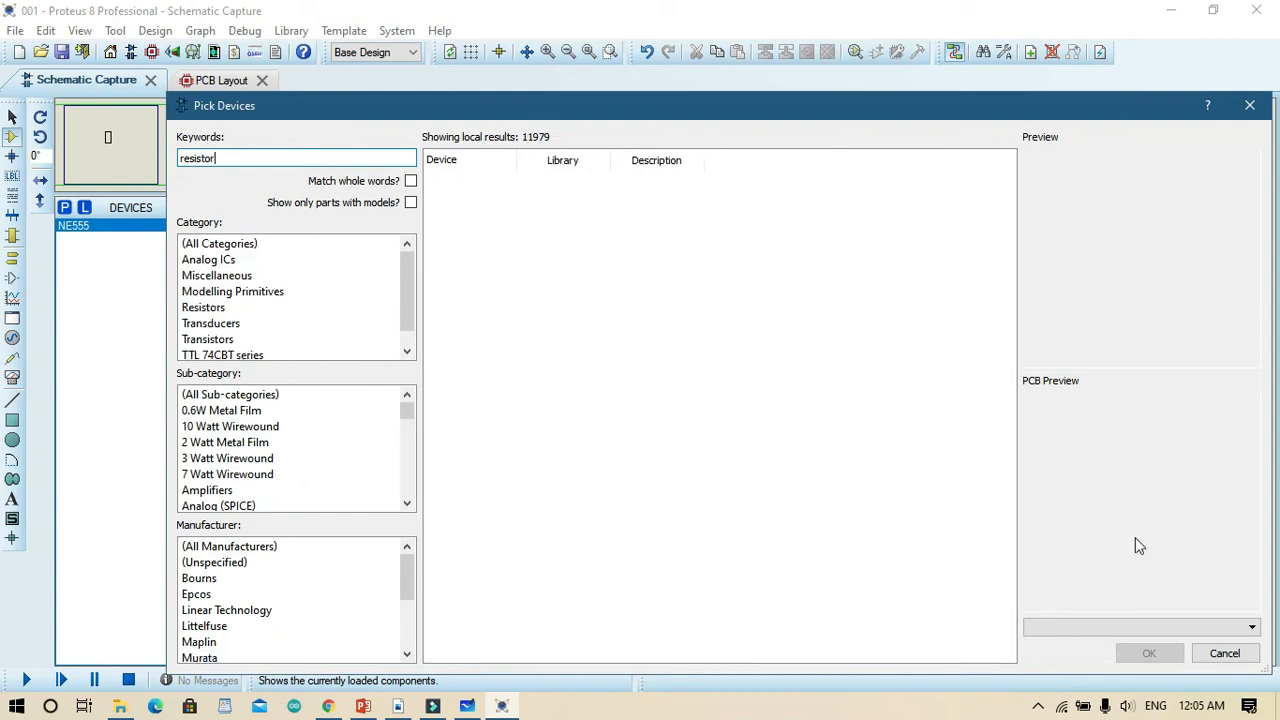
pyautogui.click(208, 308)
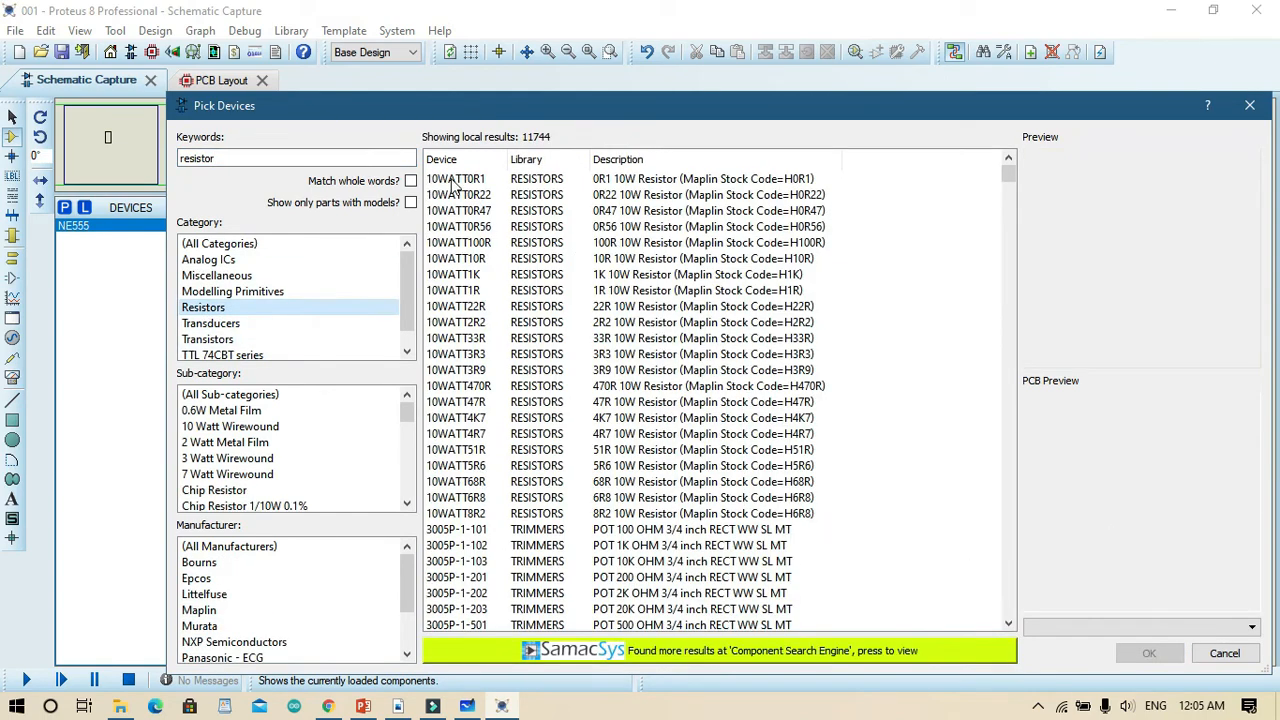
pyautogui.click(485, 339)
pyautogui.click(594, 322)
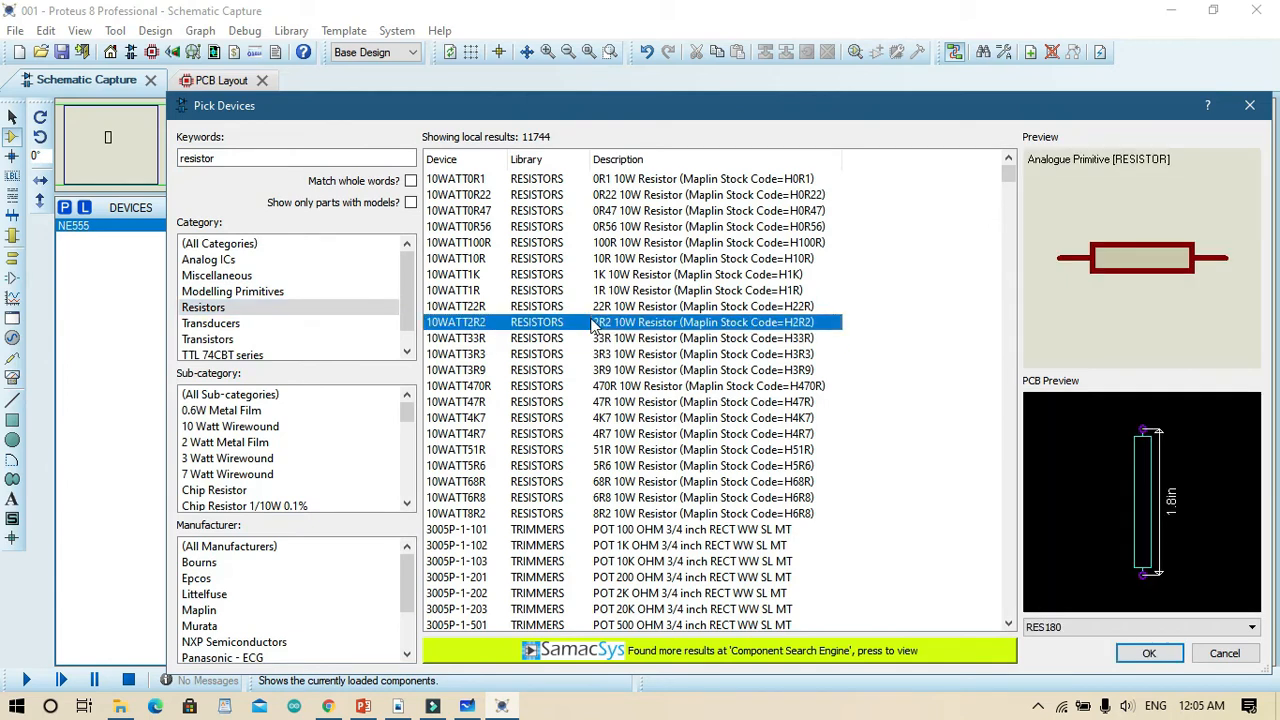
pyautogui.moveTo(1010, 174); pyautogui.dragTo(1010, 315)
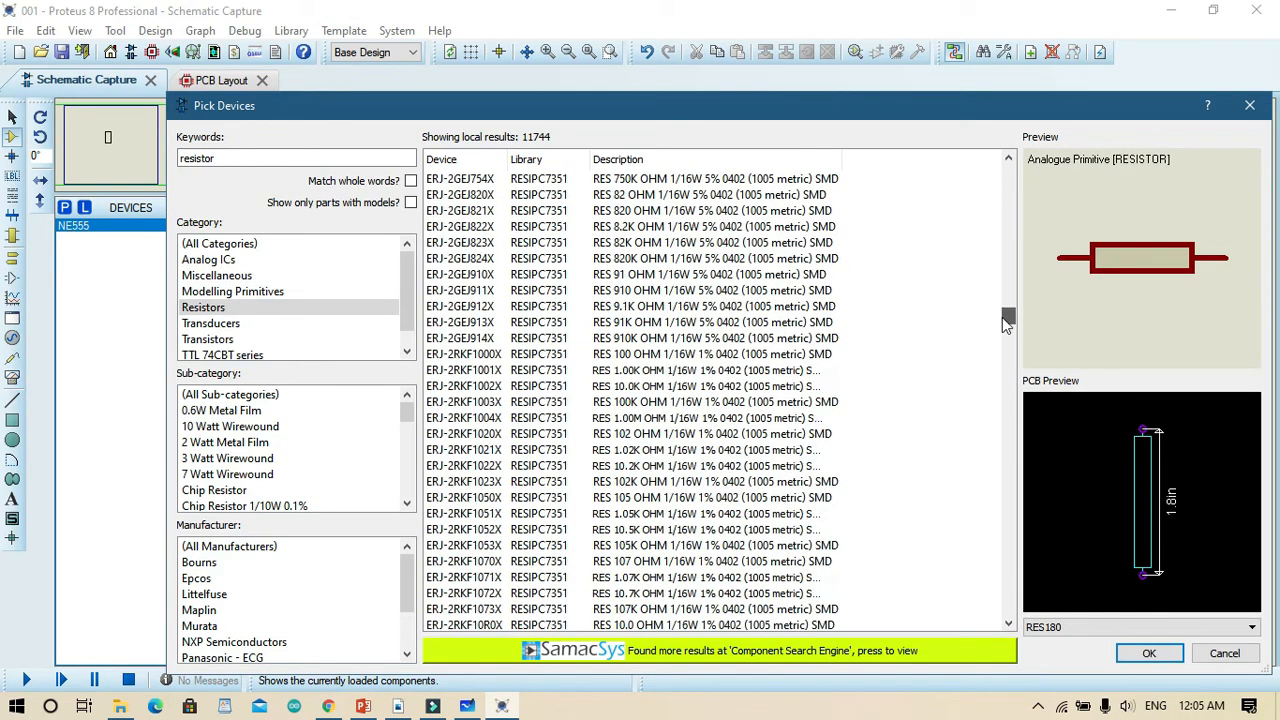
pyautogui.click(735, 311)
# Try to narrow the resistor search by adding the value 560.
pyautogui.click(251, 162)
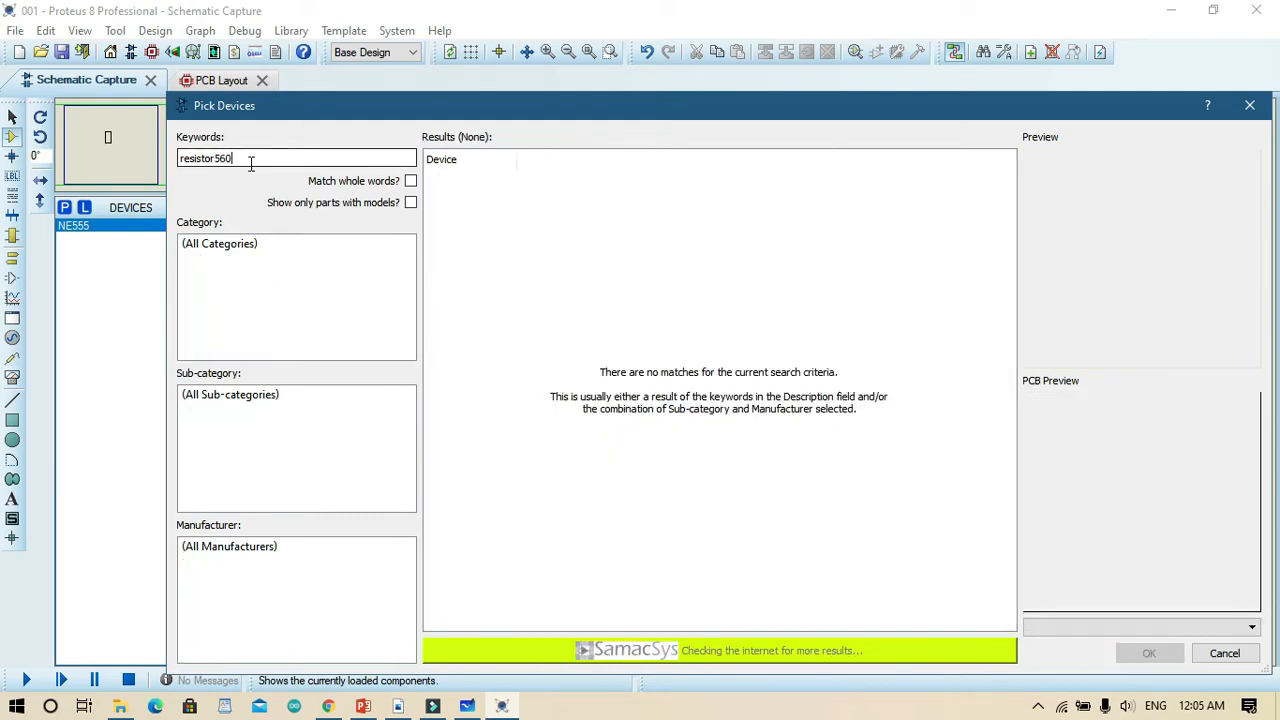
pyautogui.press('BackSpace')
pyautogui.press('BackSpace')
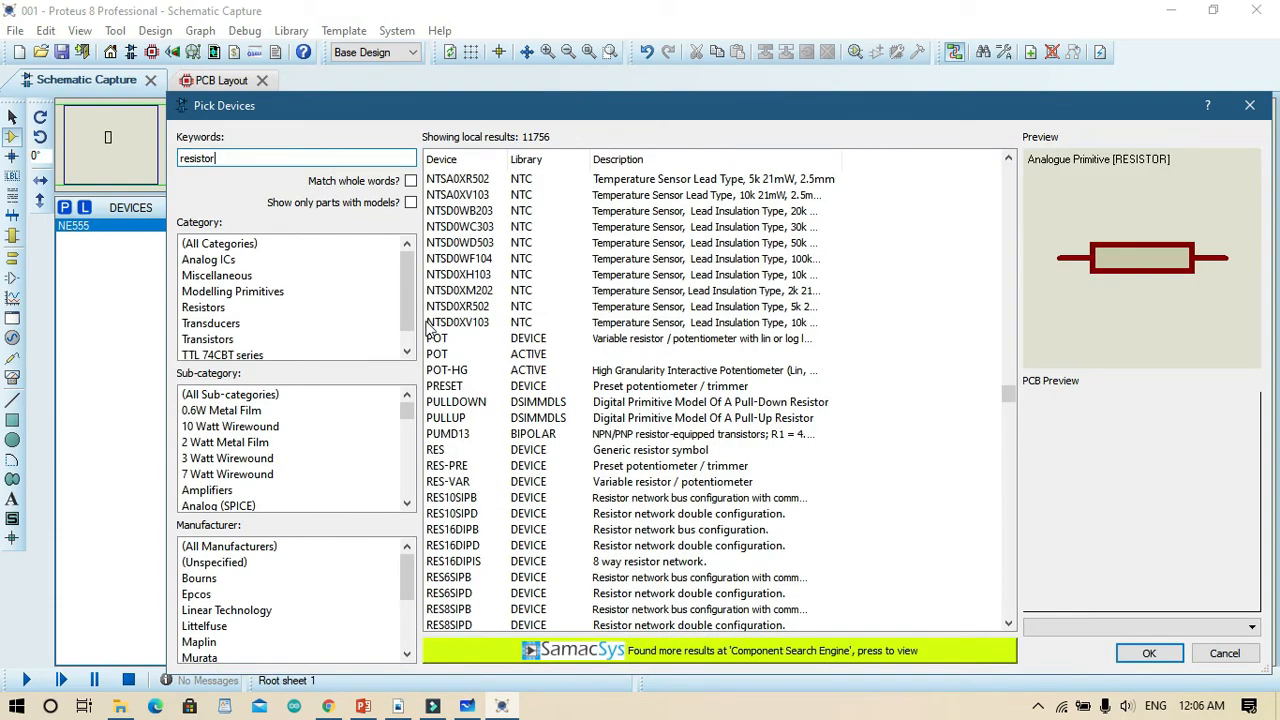
# Browse the resistor results and add the 41.2K ohm 1/8W .5% 1206 SMD resistor to the devices.
pyautogui.click(783, 340)
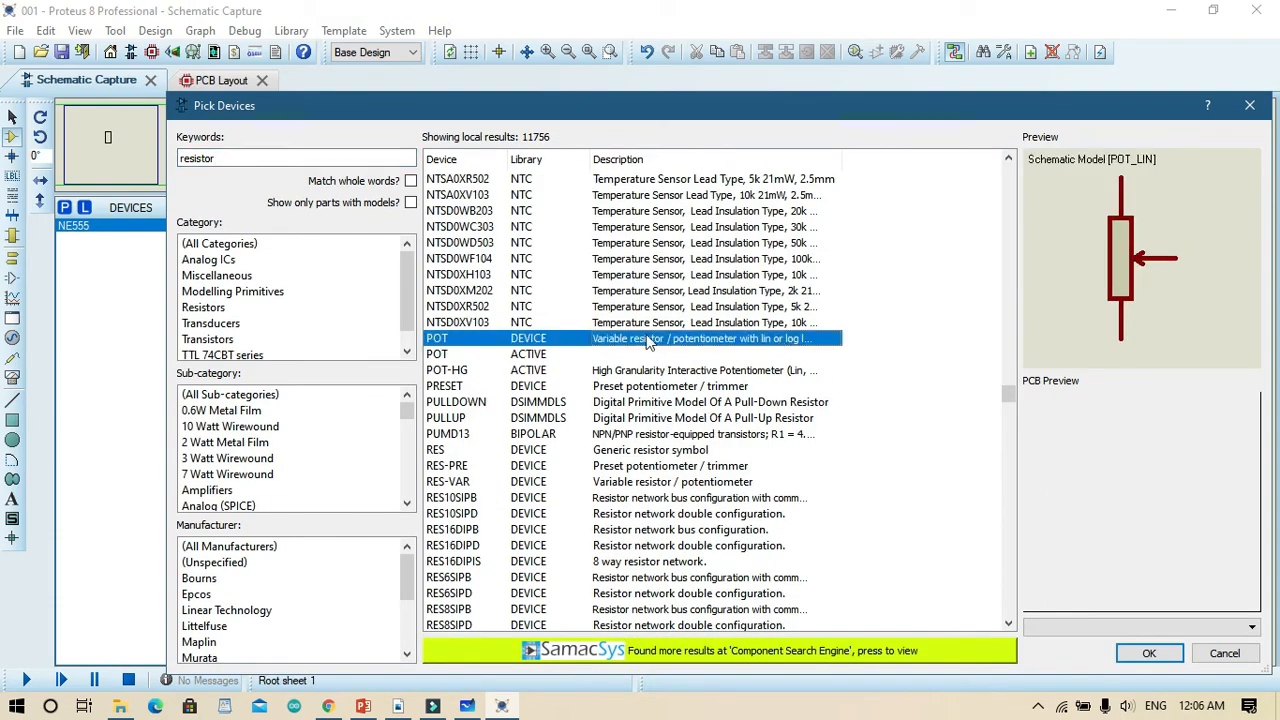
pyautogui.click(698, 287)
pyautogui.moveTo(1008, 395); pyautogui.dragTo(1009, 546)
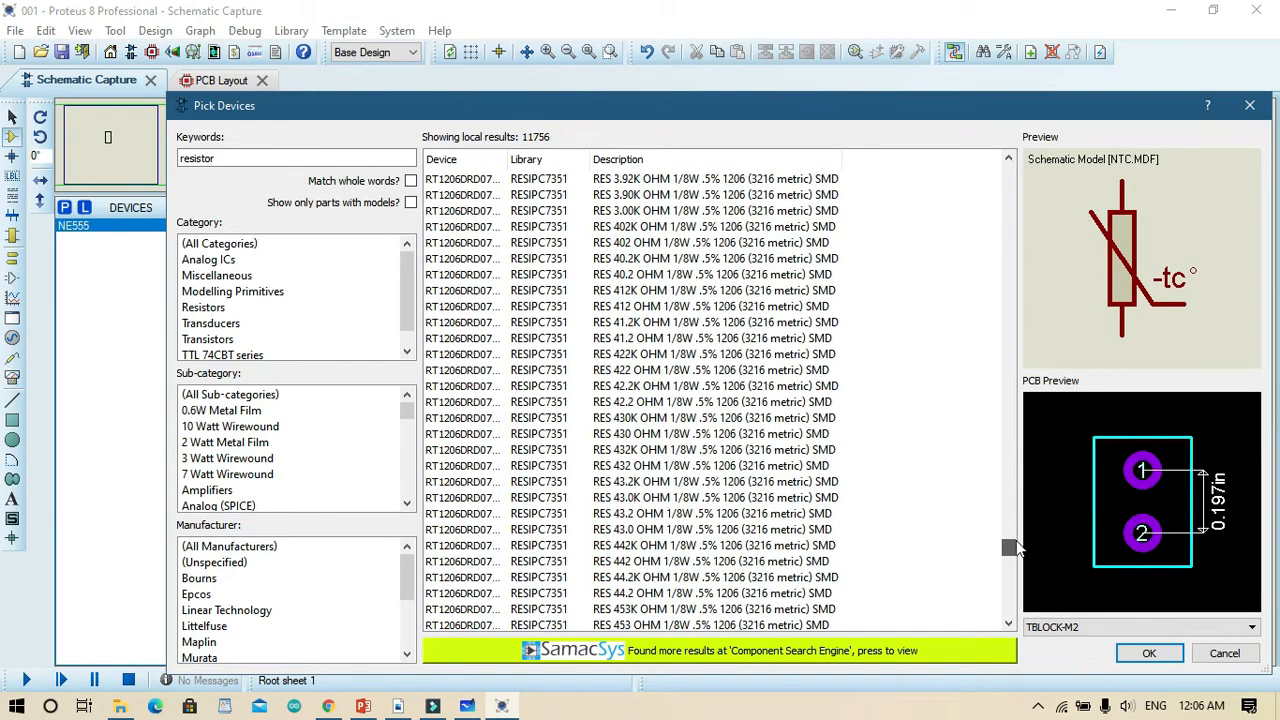
pyautogui.click(598, 328)
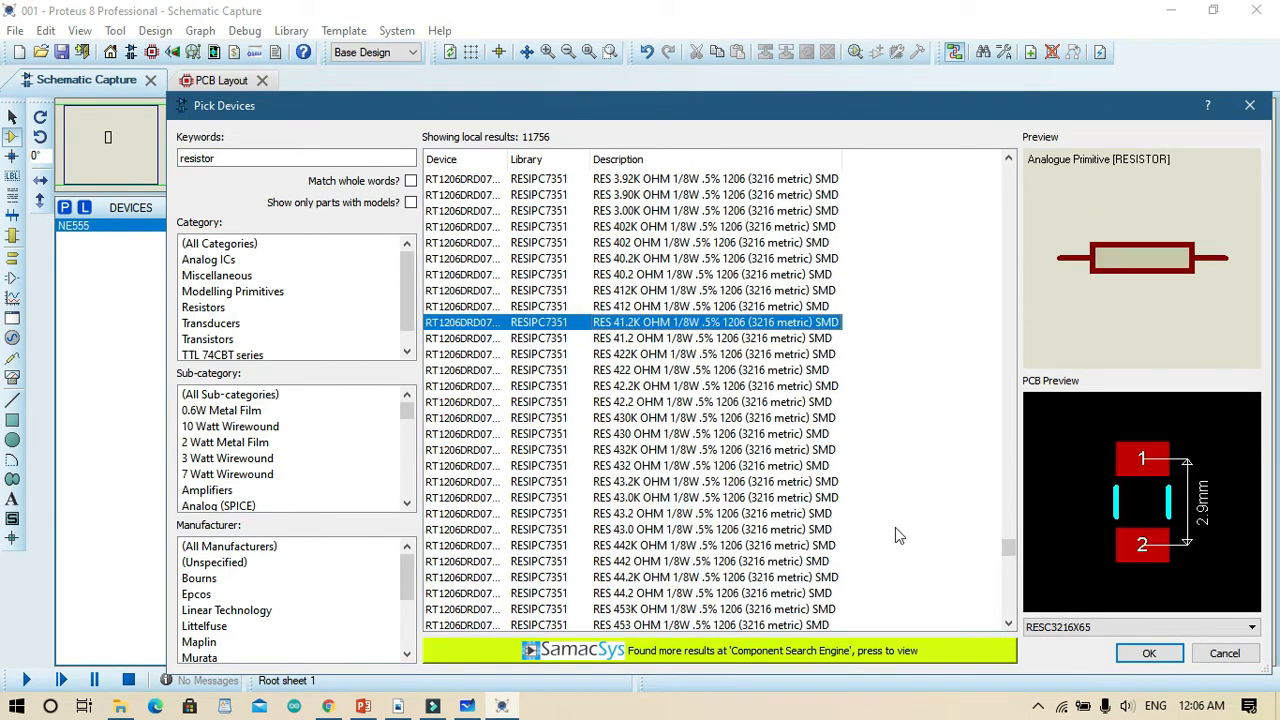
pyautogui.click(1147, 655)
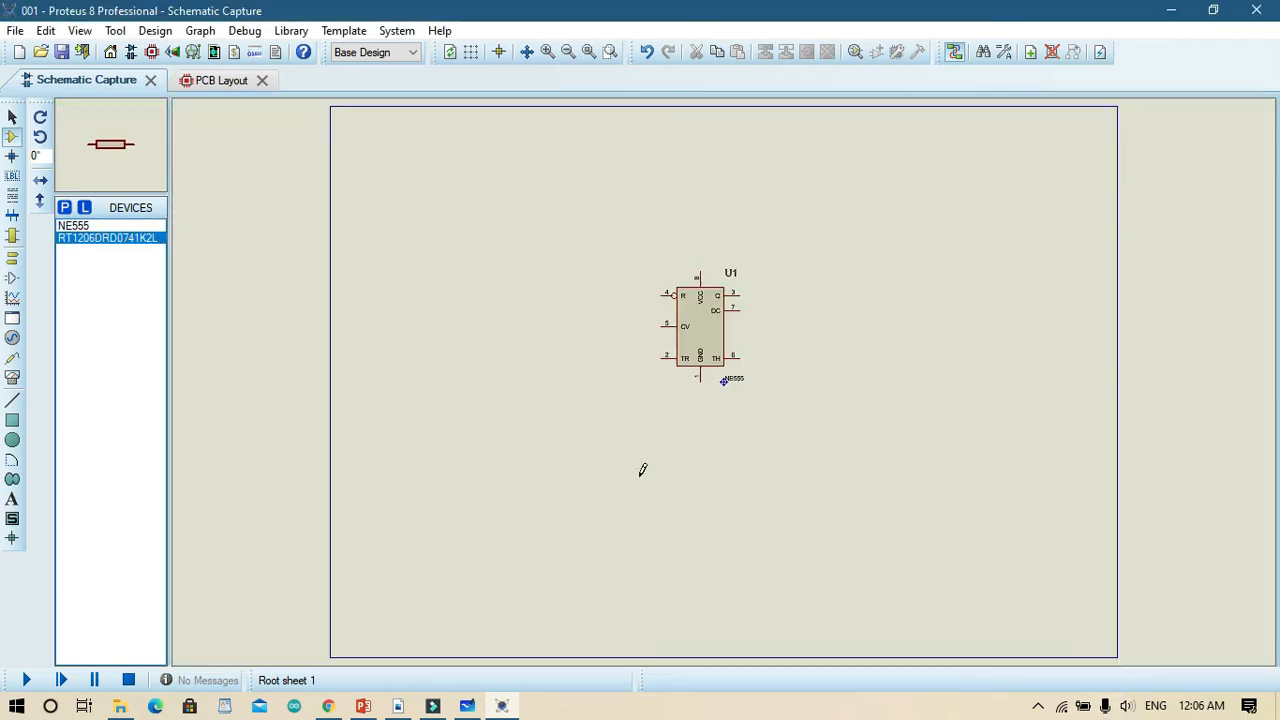
# Search the device library for LED and add the LED-BIGY green/amber bi-colour model to the devices.
pyautogui.click(66, 209)
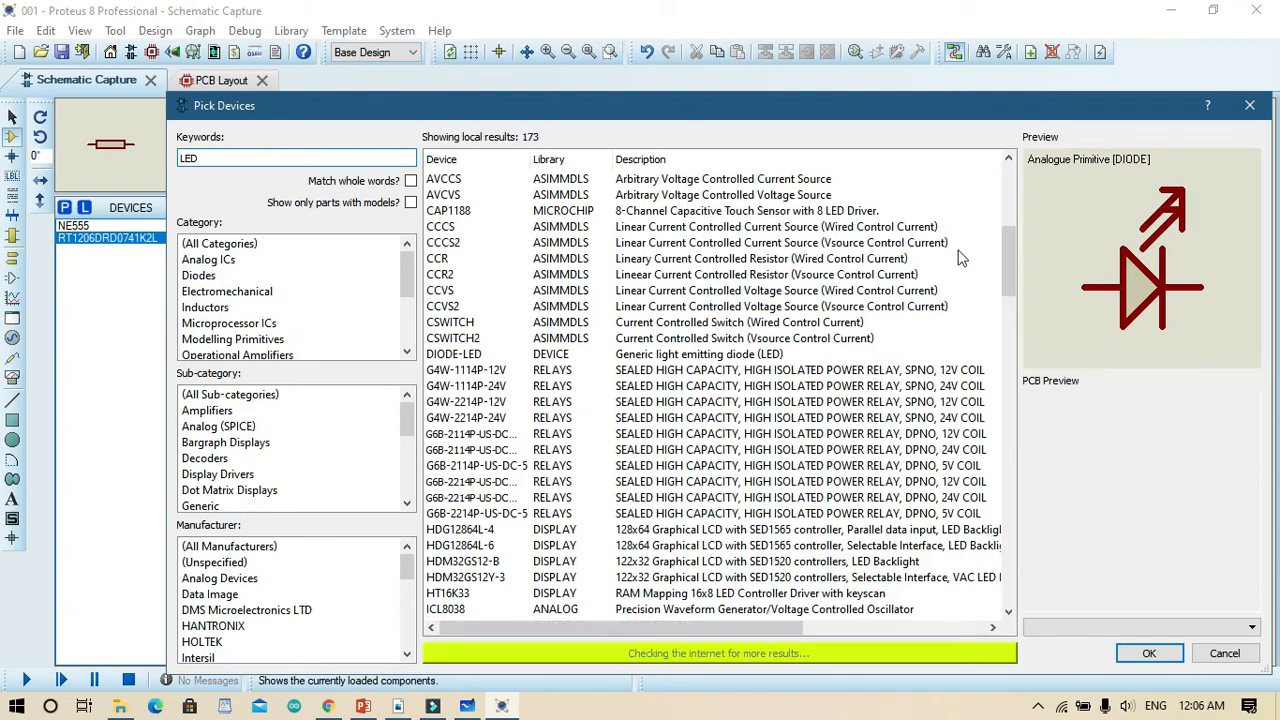
pyautogui.scroll(-8, 1013, 265)
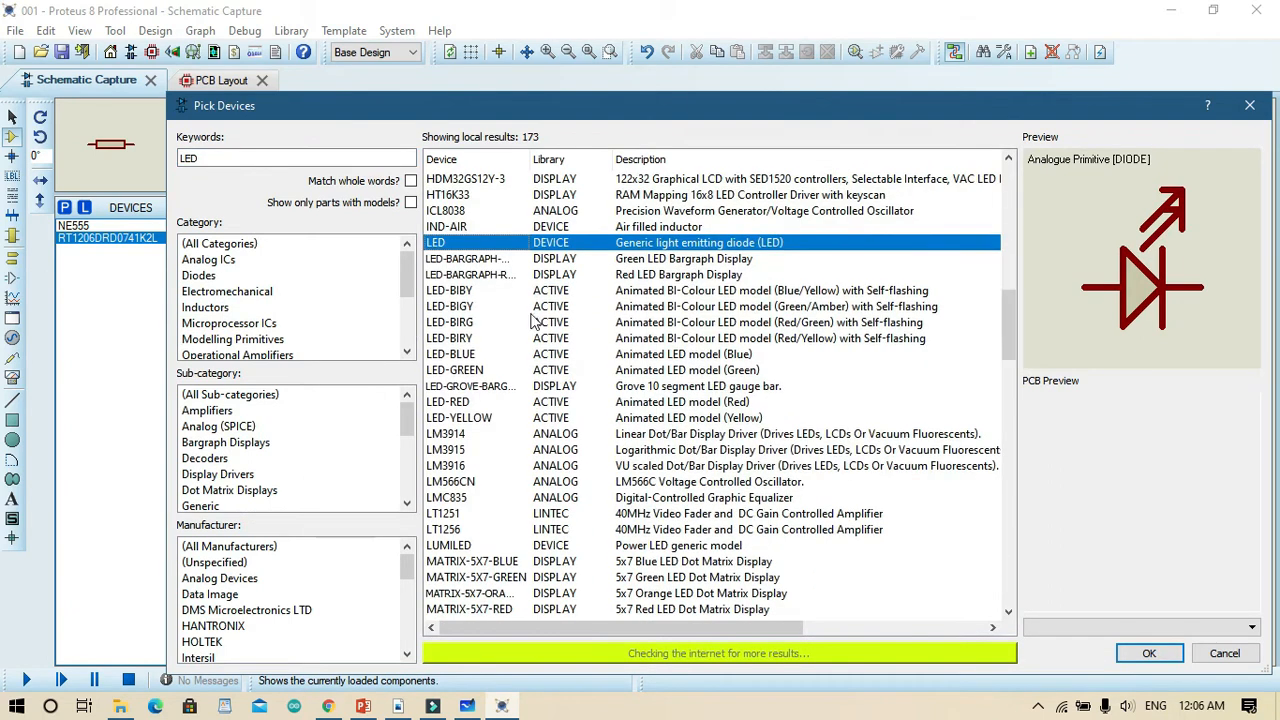
pyautogui.click(533, 310)
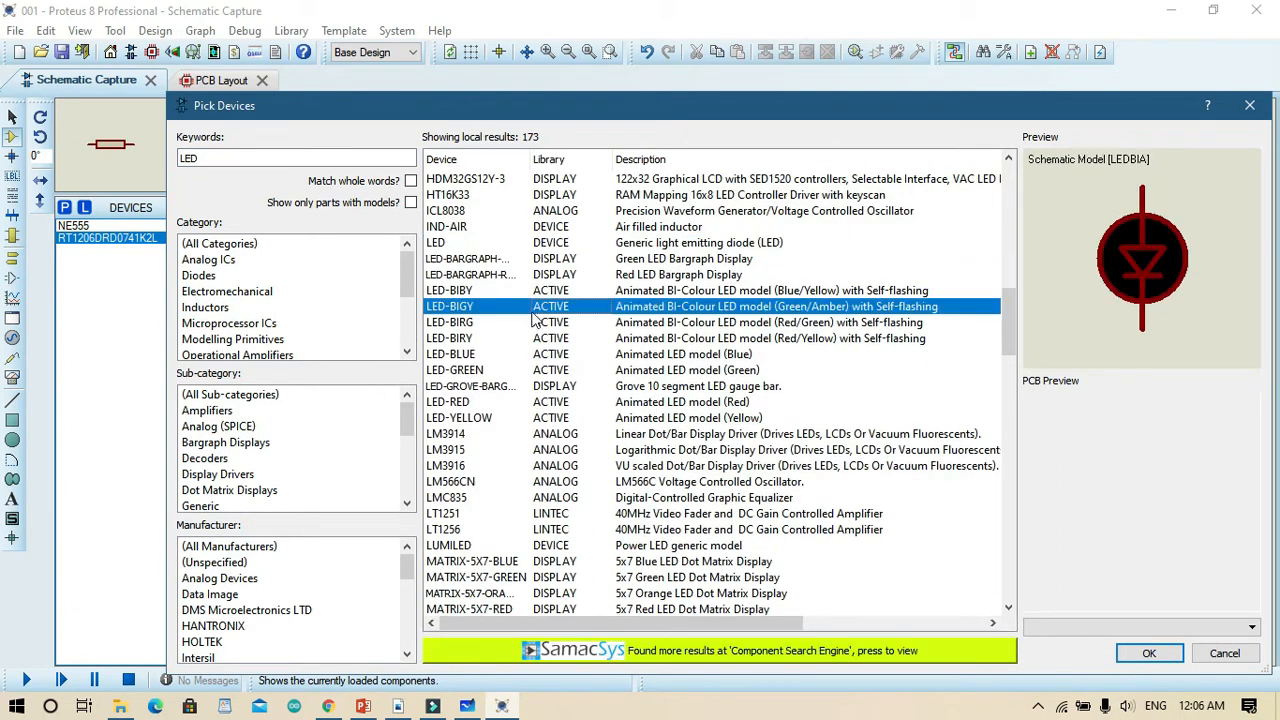
pyautogui.click(1150, 653)
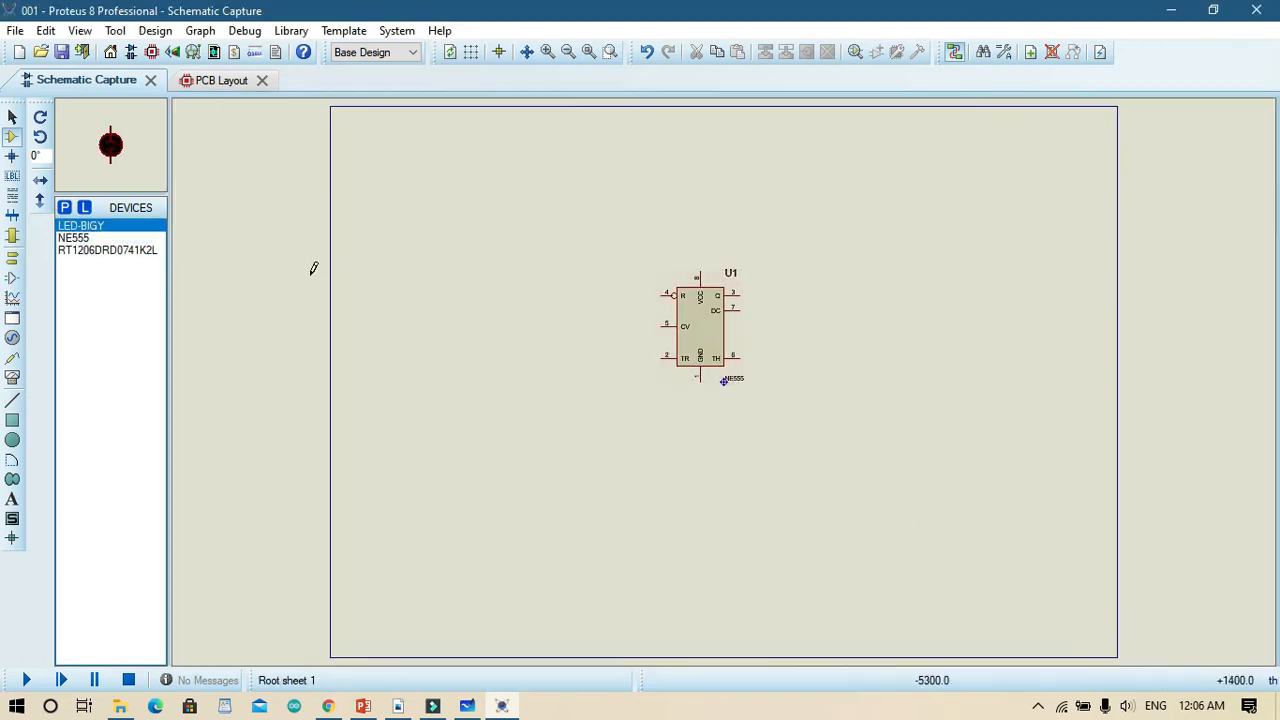
# Search the device library for 1N4007 and add the 1N4007 diode from the DIODESINC library to the devices.
pyautogui.click(64, 207)
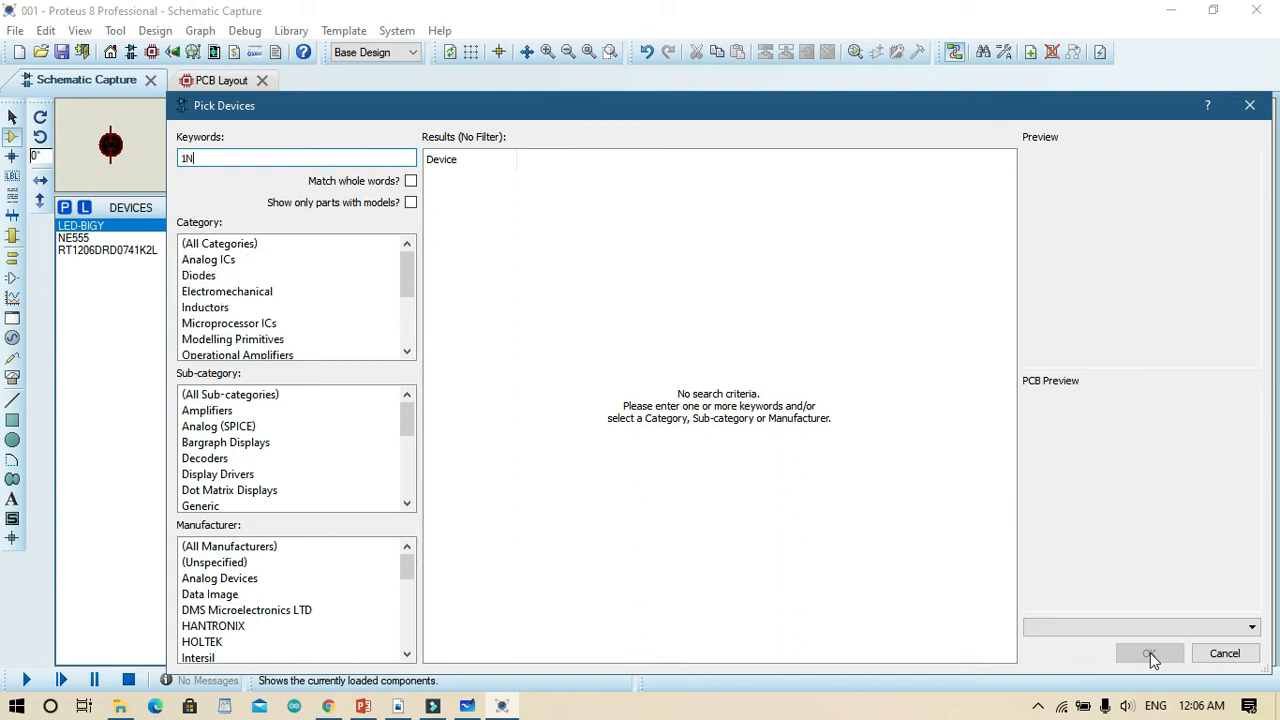
pyautogui.write('4007')
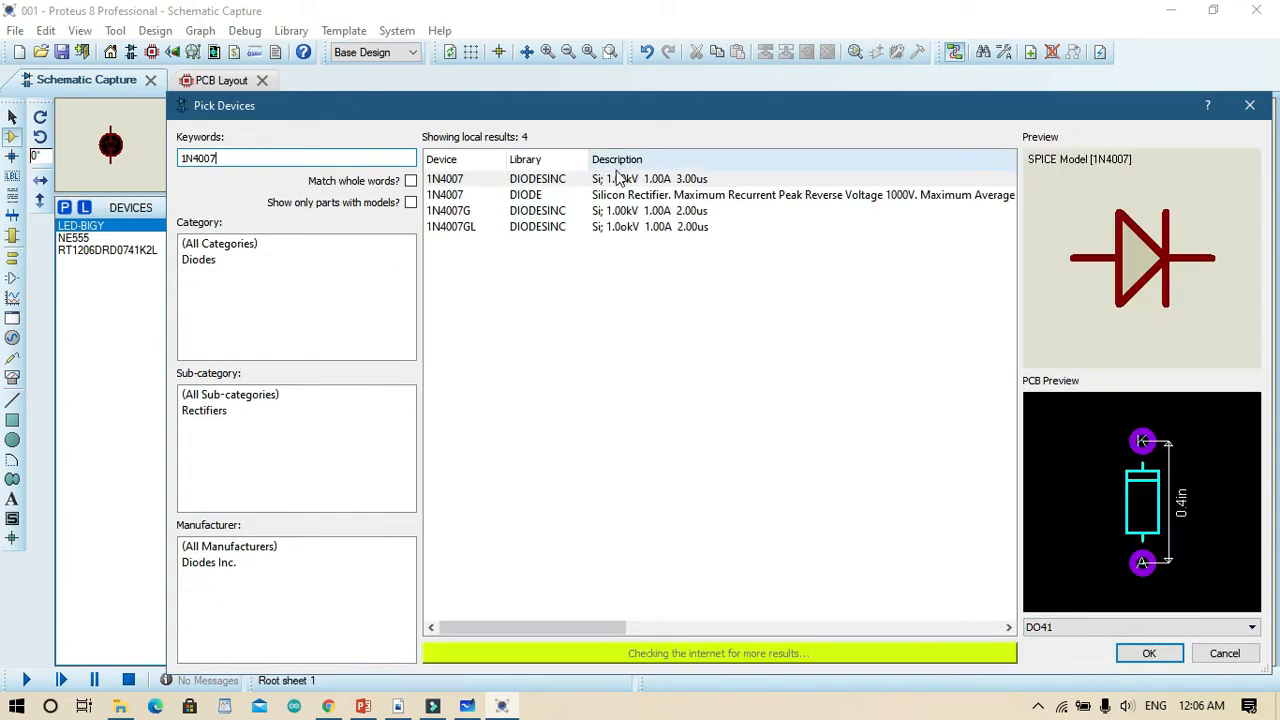
pyautogui.click(616, 175)
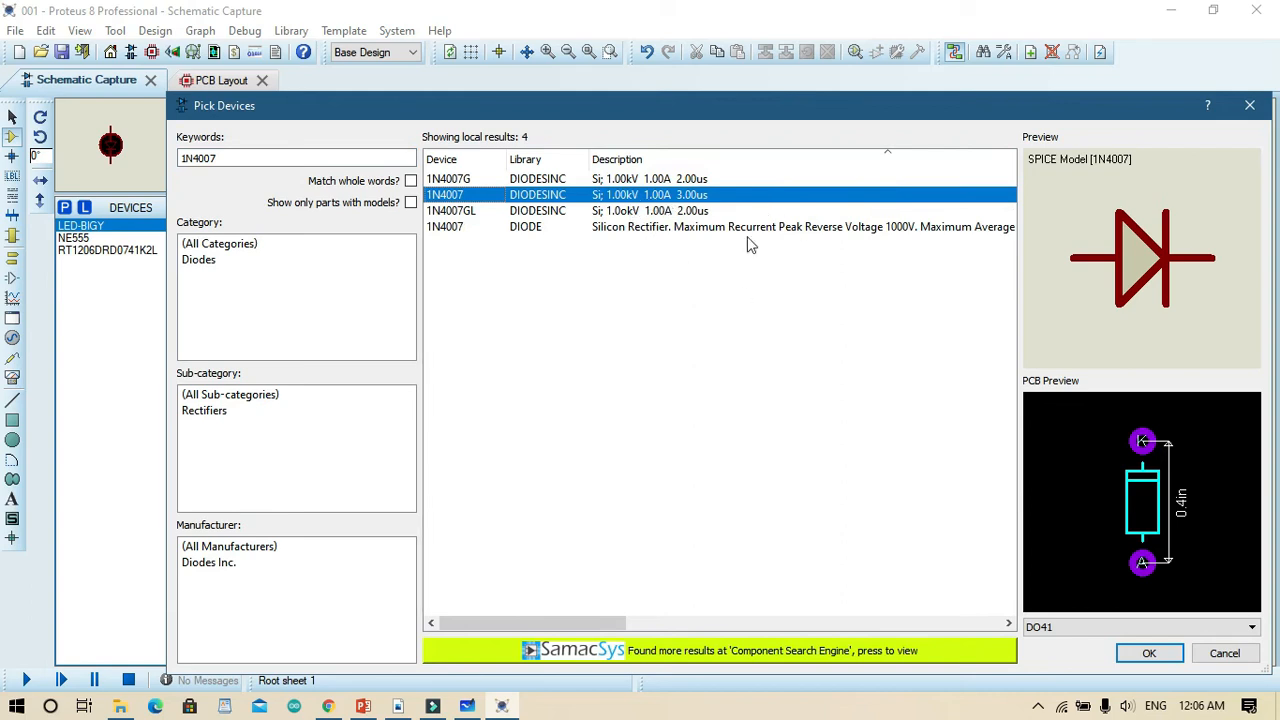
pyautogui.click(1148, 653)
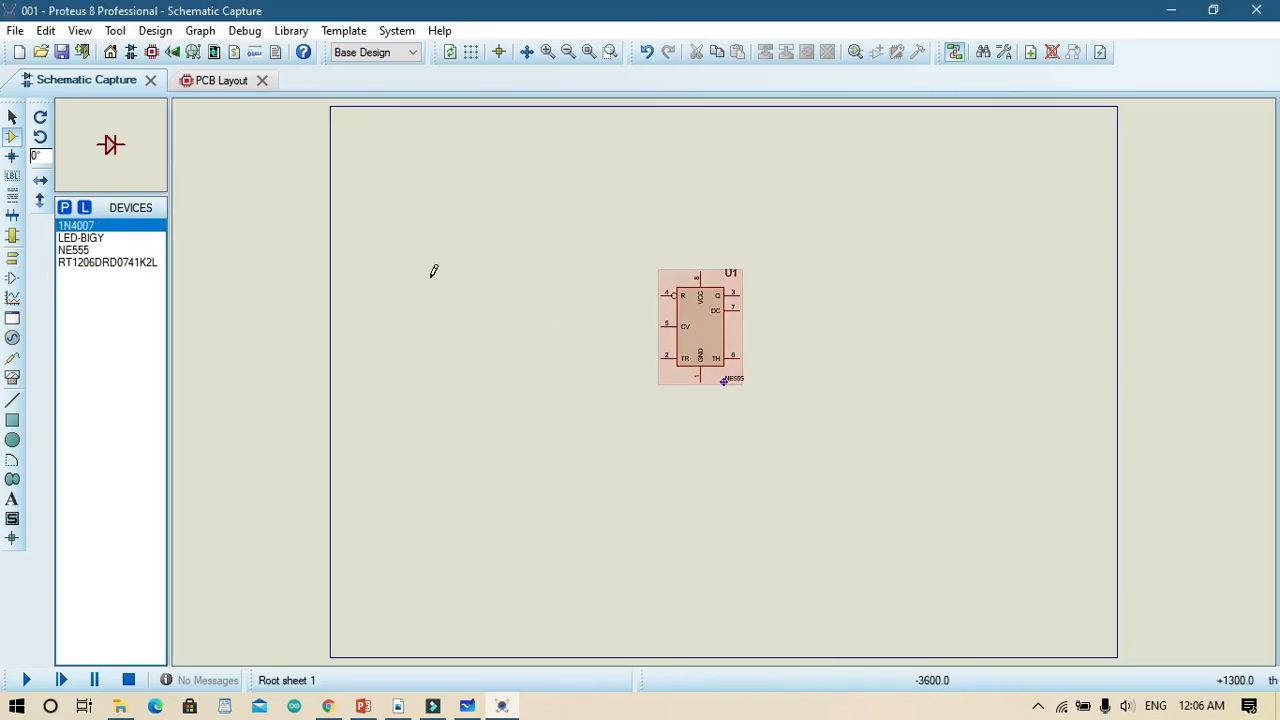
# Search the device library for 4.7uf and examine the matching capacitors and their previews.
pyautogui.click(64, 207)
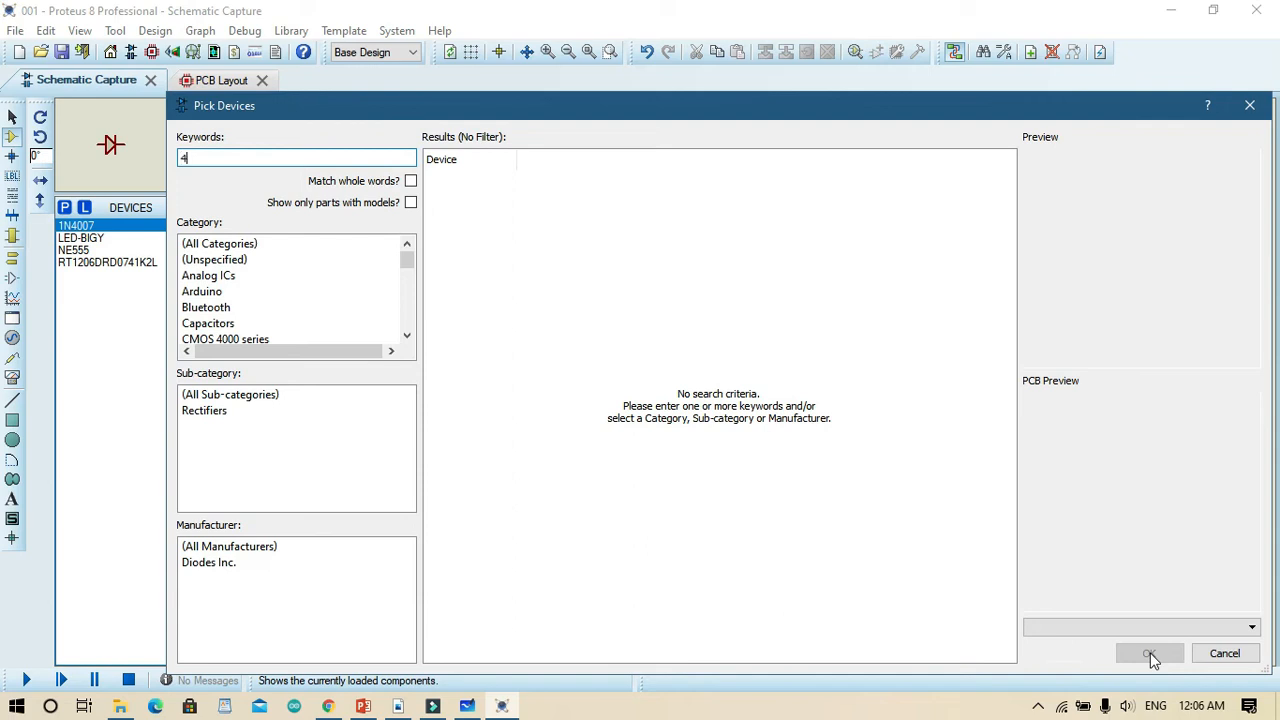
pyautogui.write('4.7uf')
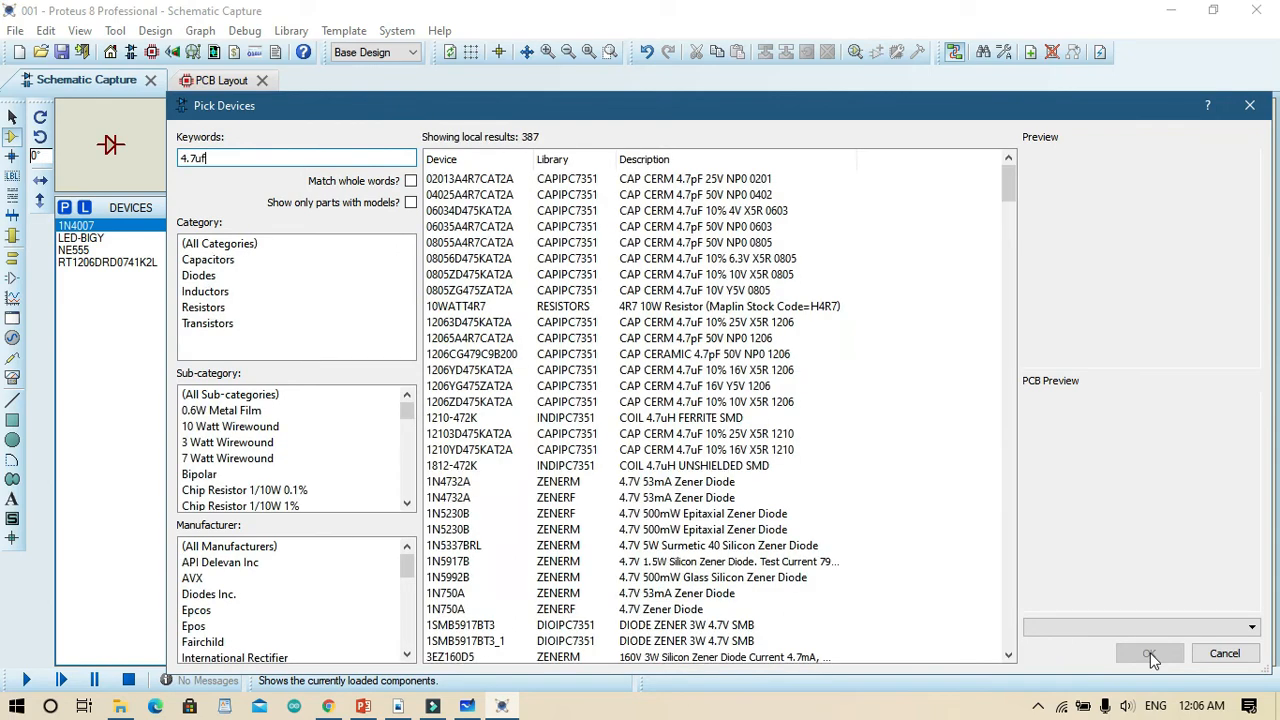
pyautogui.click(868, 227)
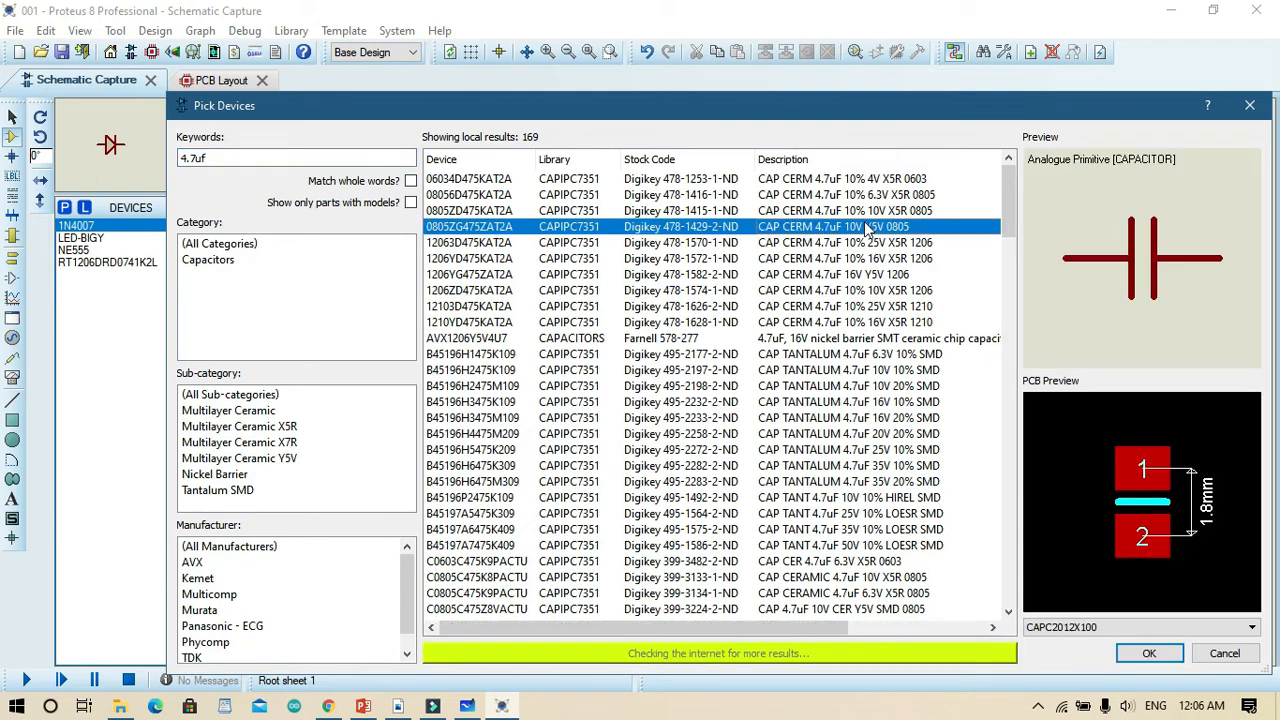
pyautogui.click(830, 356)
pyautogui.moveTo(1001, 216); pyautogui.dragTo(995, 300)
# Filter the 4.7uf capacitors by Multilayer Ceramic, Nickel Barrier, X7R and X5R sub-categories, then restore all sub-categories.
pyautogui.click(231, 426)
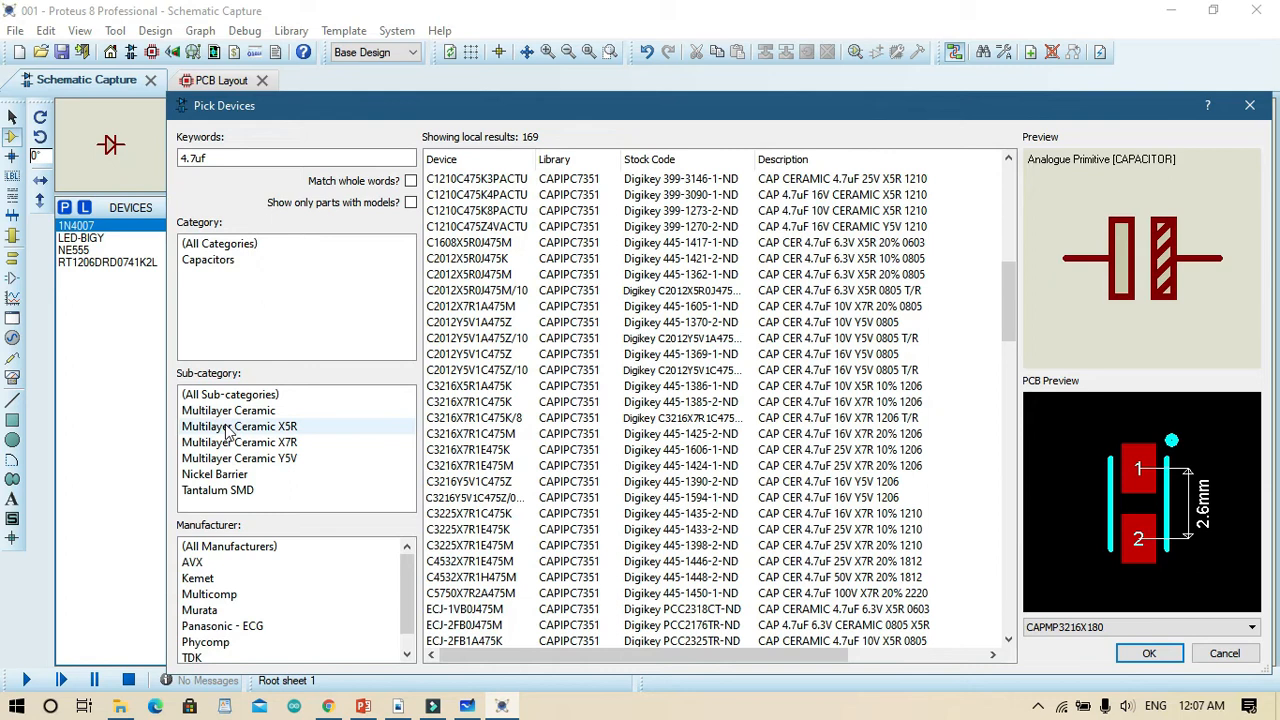
pyautogui.click(250, 410)
pyautogui.click(215, 474)
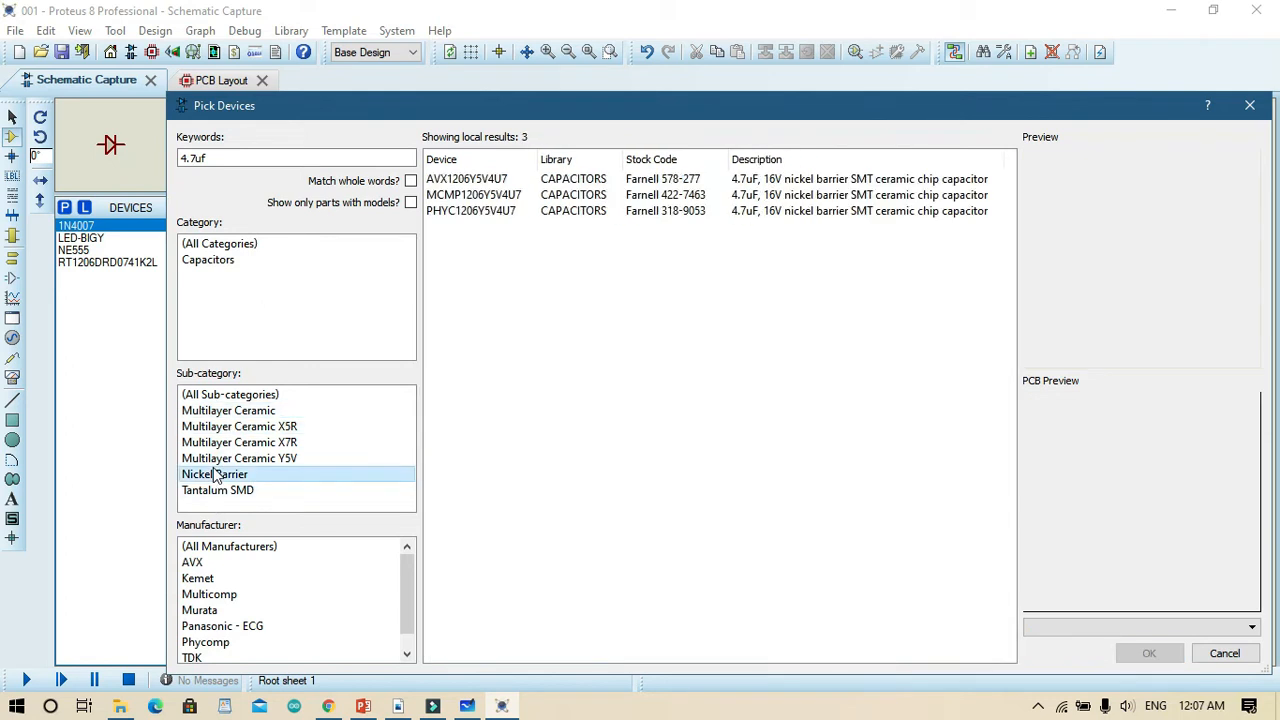
pyautogui.click(246, 443)
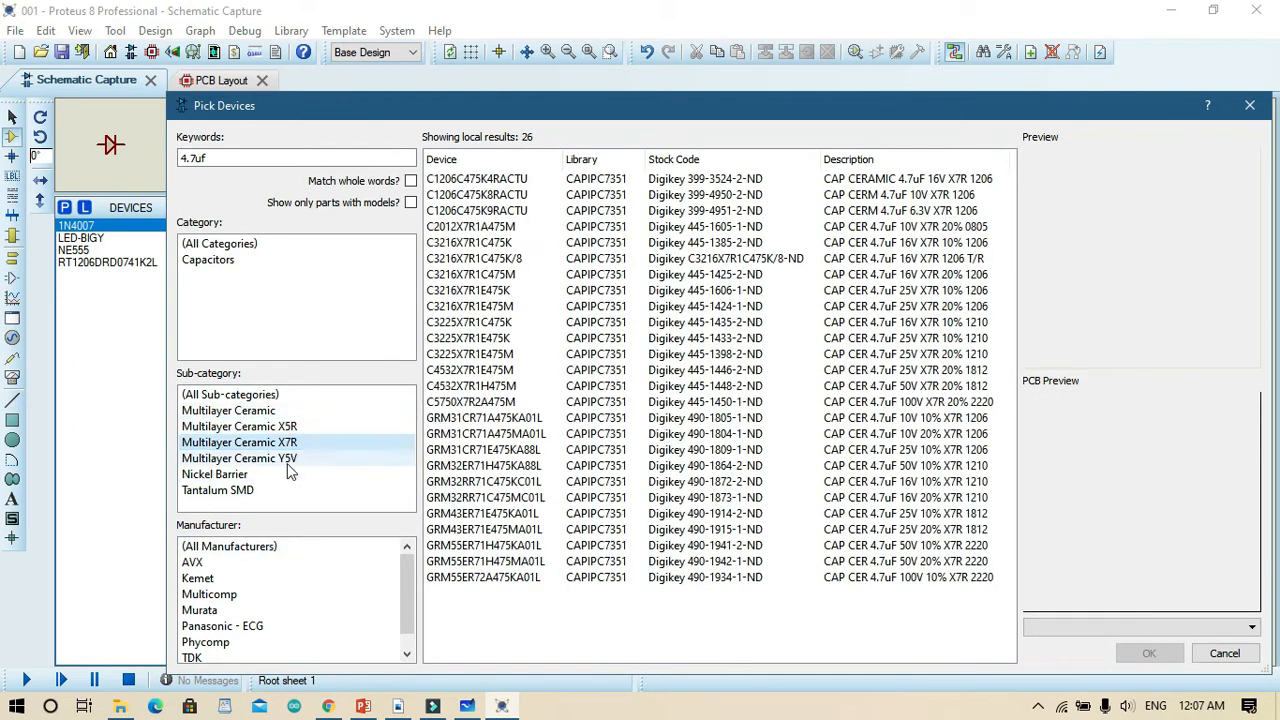
pyautogui.click(239, 426)
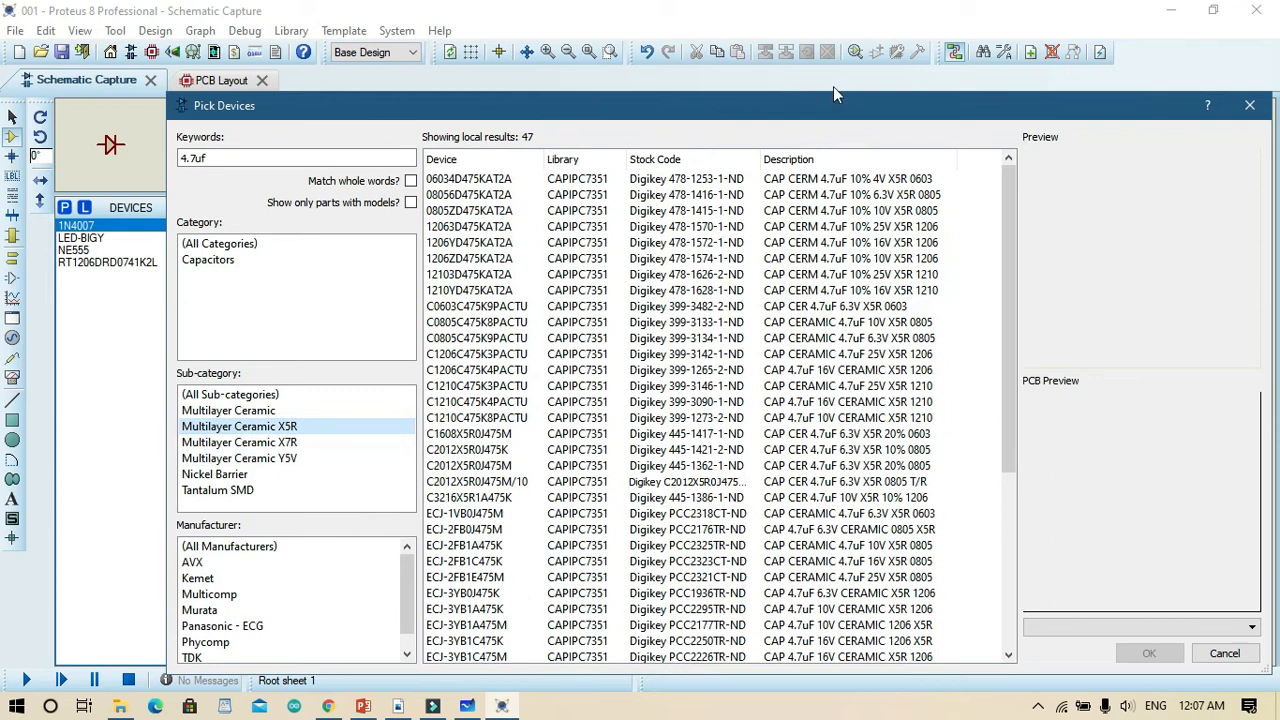
pyautogui.click(220, 396)
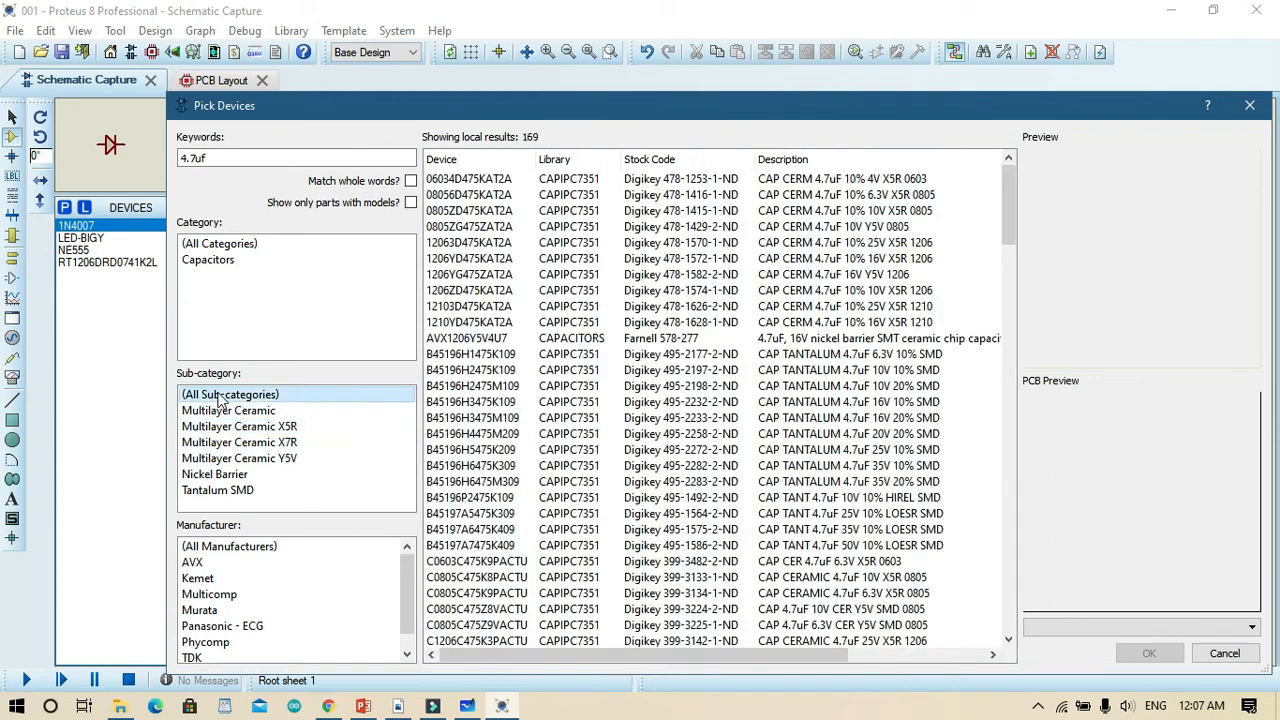
# Examine the symbols and footprints of further ceramic and TANT TE series capacitors in the unfiltered 4.7uf results.
pyautogui.moveTo(1011, 199); pyautogui.dragTo(1012, 410)
pyautogui.click(735, 290)
pyautogui.click(762, 210)
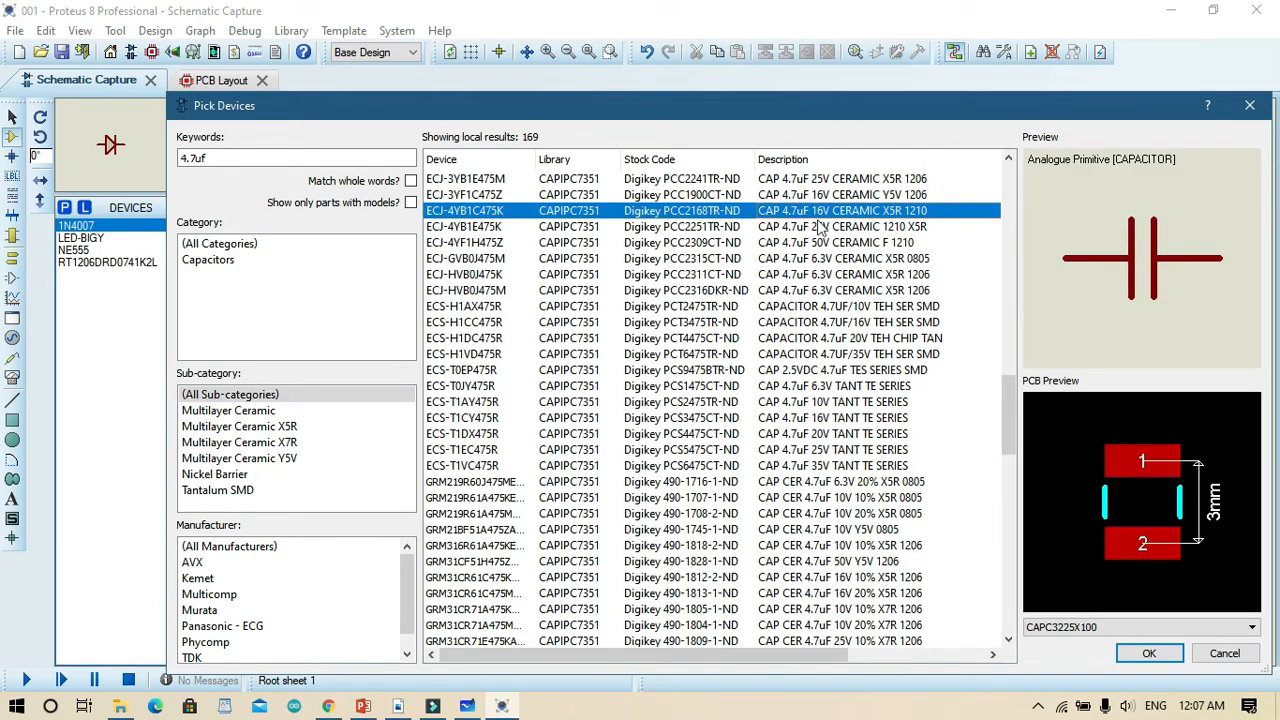
pyautogui.click(806, 452)
pyautogui.click(812, 436)
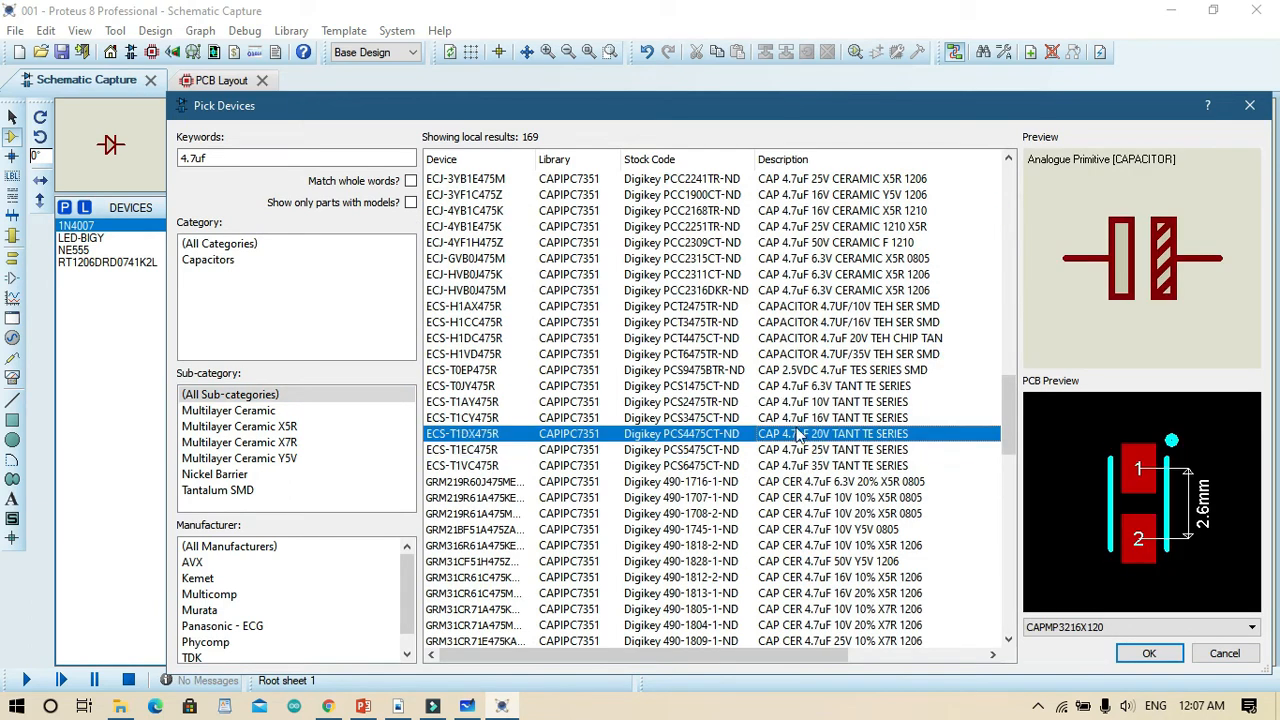
# Replace the 4.7uf keyword with a search for electrolytic parts, correct its spelling and clear the keyword.
pyautogui.moveTo(203, 159); pyautogui.dragTo(175, 171)
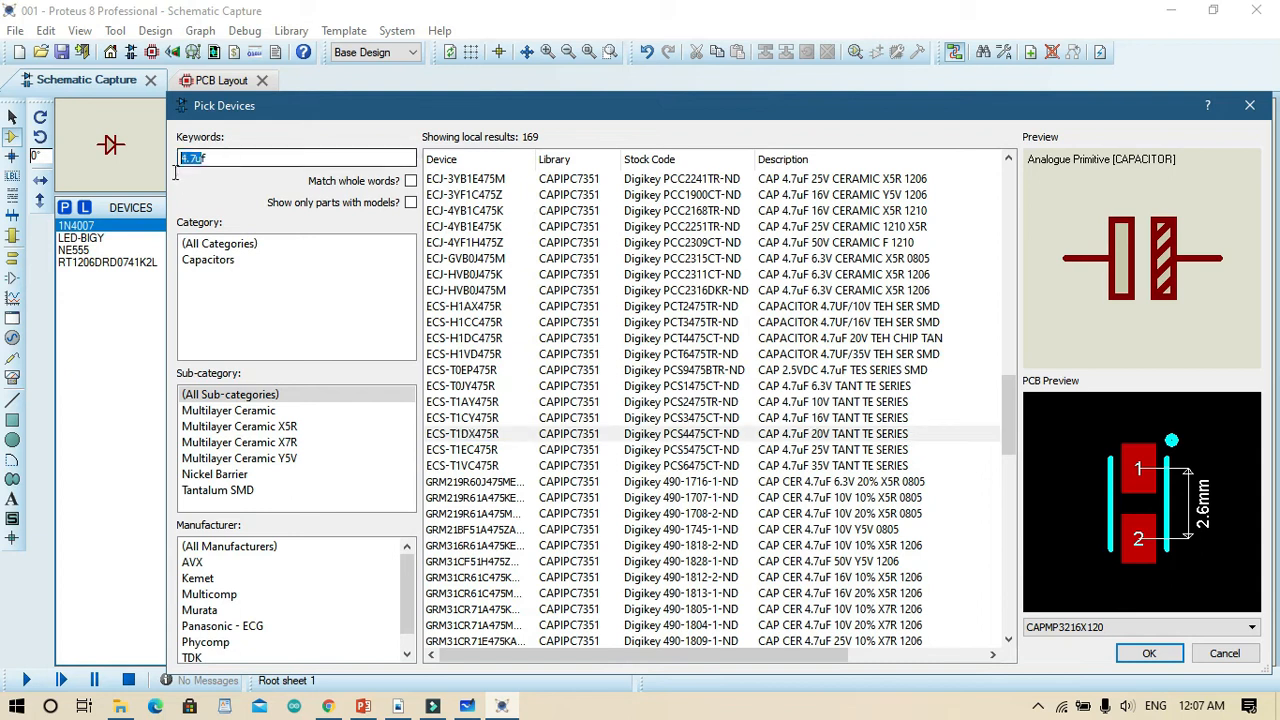
pyautogui.write('electrolity')
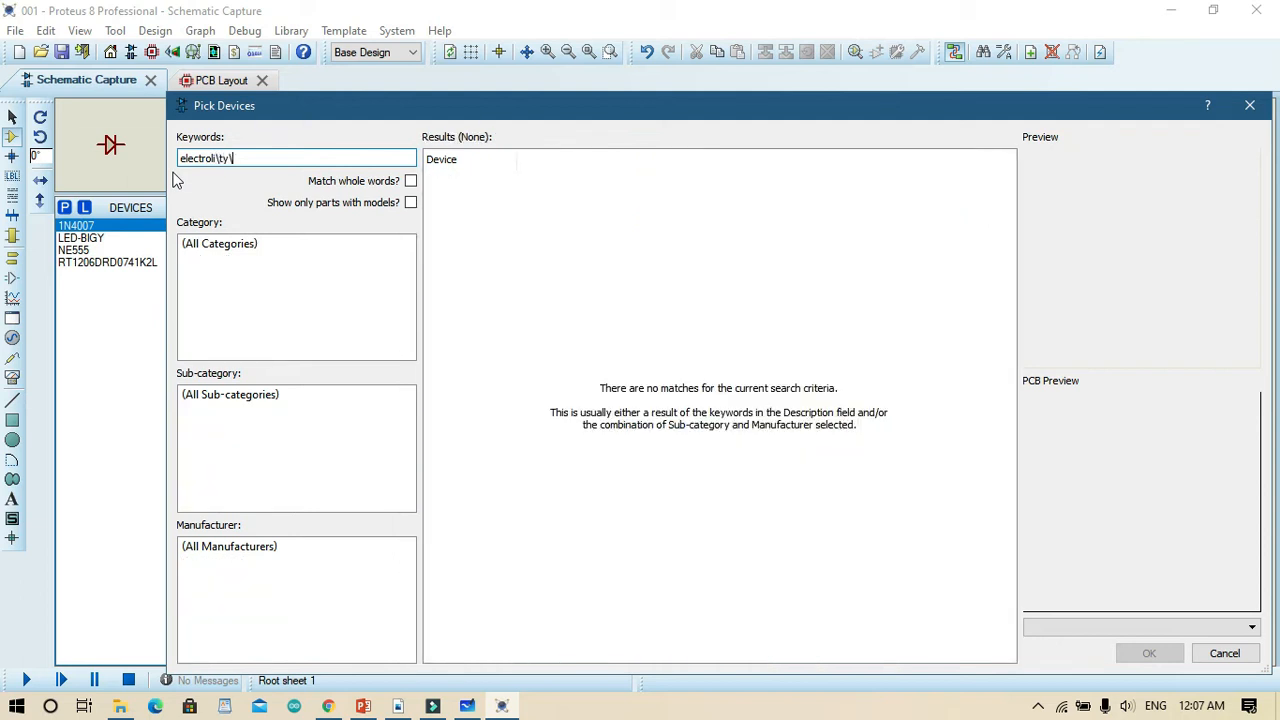
pyautogui.press('BackSpace')
pyautogui.press('BackSpace')
pyautogui.press('BackSpace')
pyautogui.write('y')
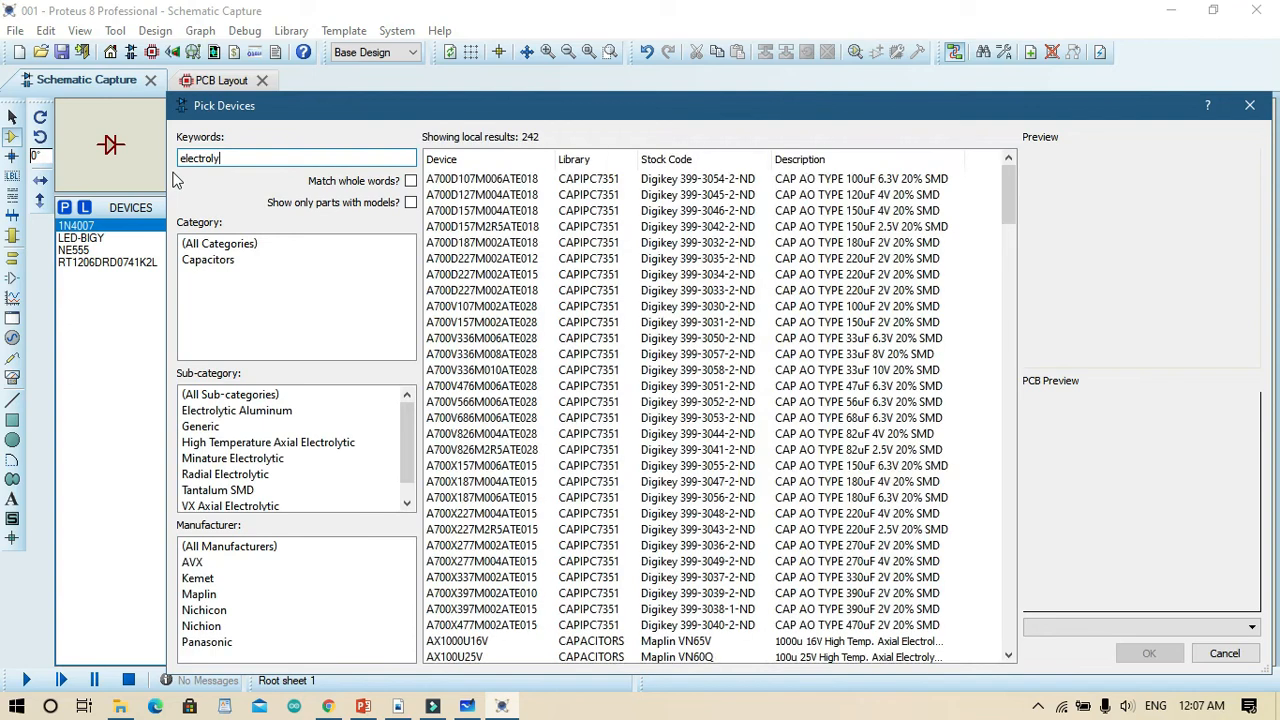
pyautogui.write('te')
pyautogui.press('BackSpace')
pyautogui.press('BackSpace')
pyautogui.press('BackSpace')
pyautogui.press('BackSpace')
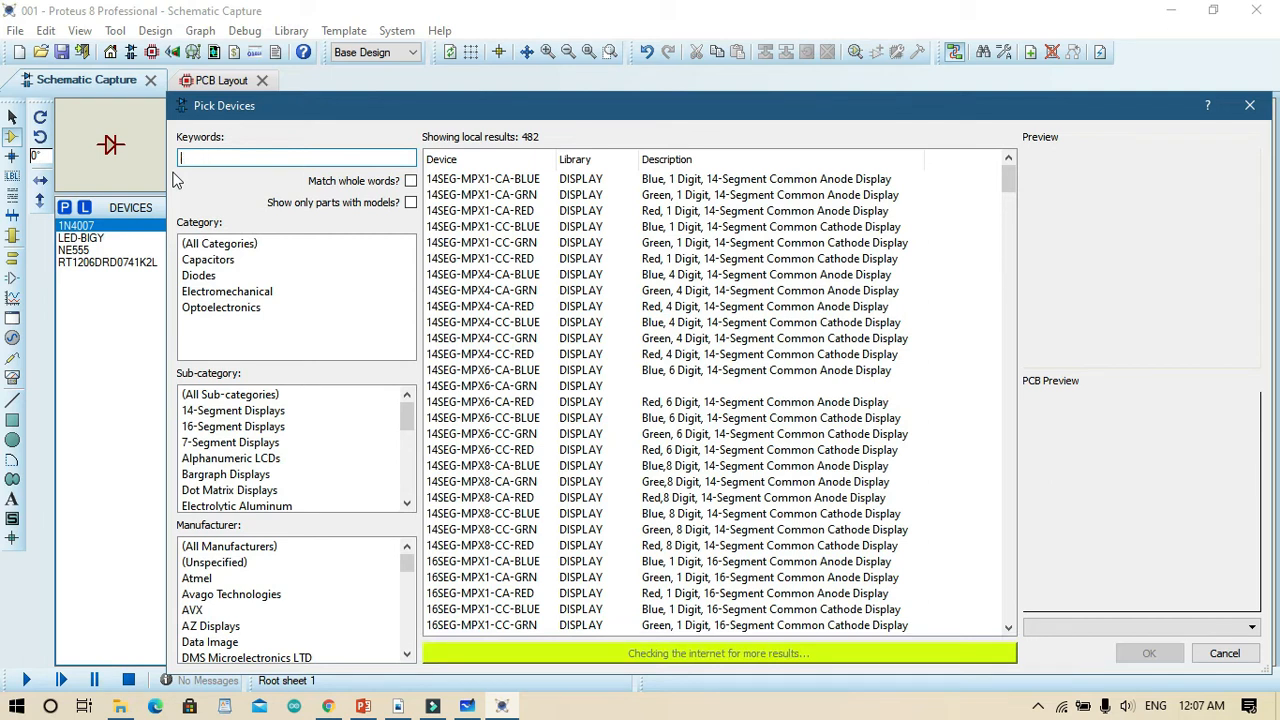
# Search the device library for capacitor and add the generic electrolytic capacitor CAP-ELEC to the devices.
pyautogui.write('capacitor')
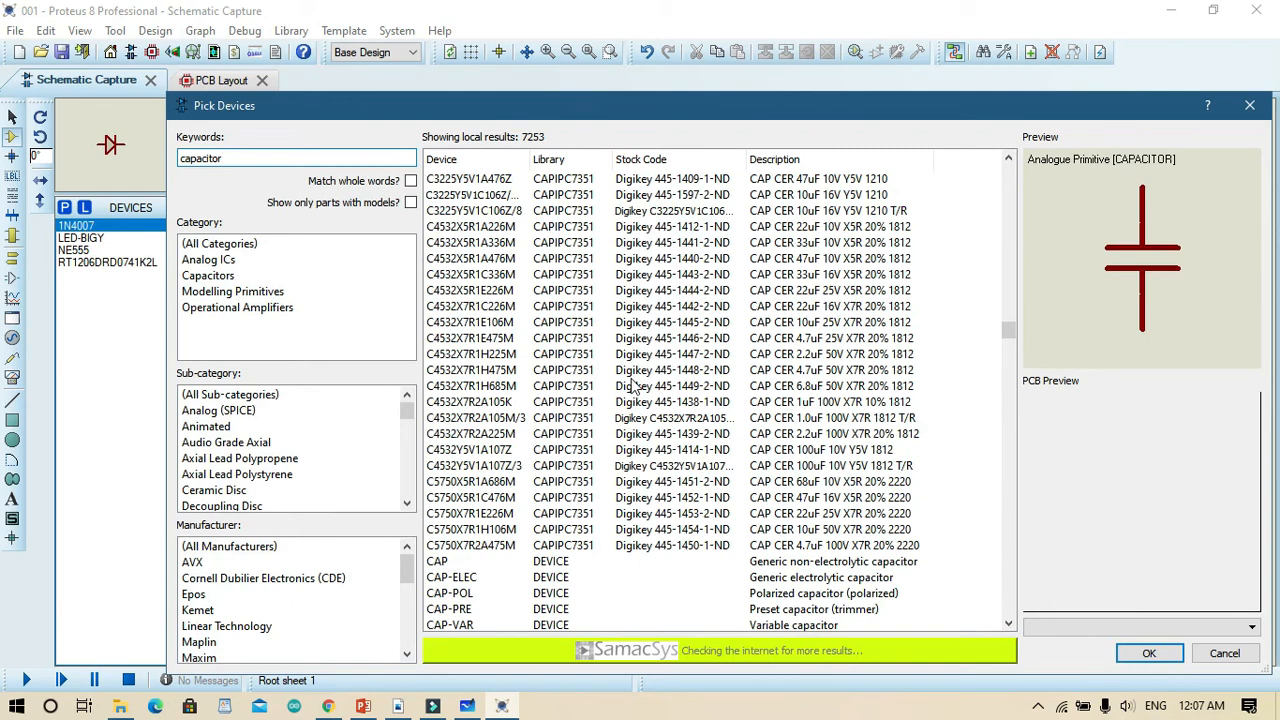
pyautogui.click(632, 385)
pyautogui.click(739, 310)
pyautogui.click(566, 577)
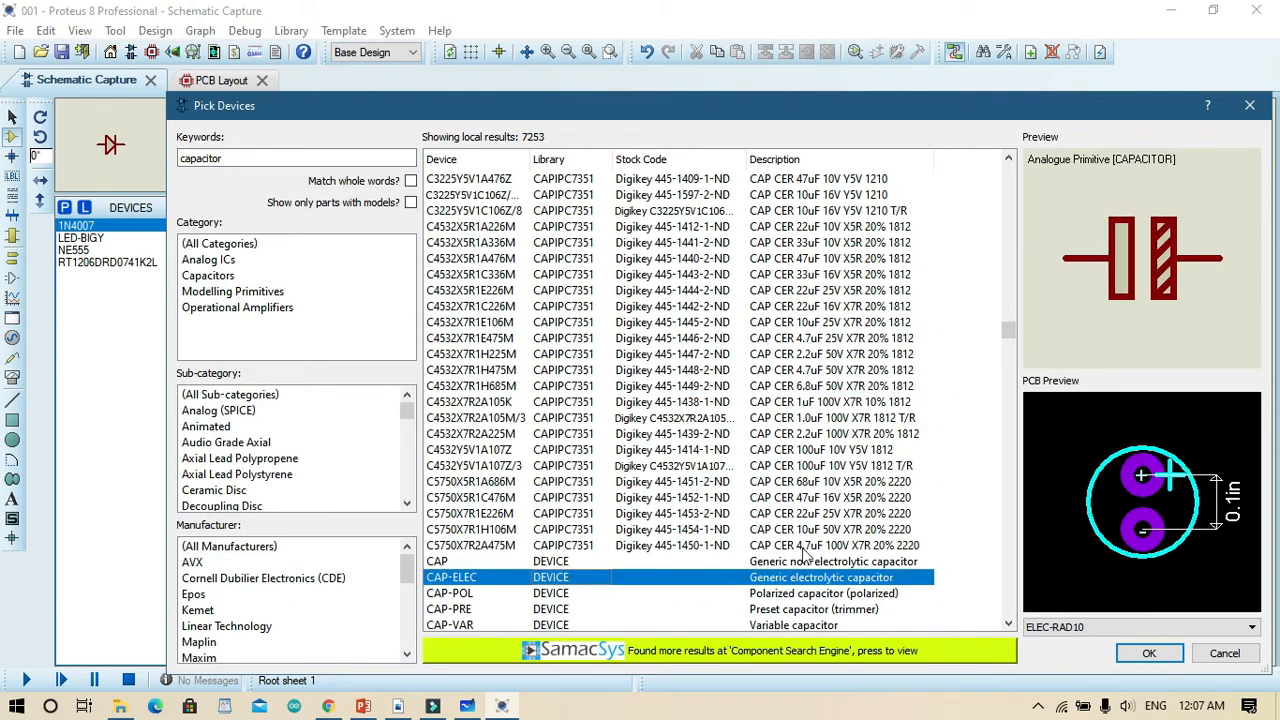
pyautogui.click(1148, 652)
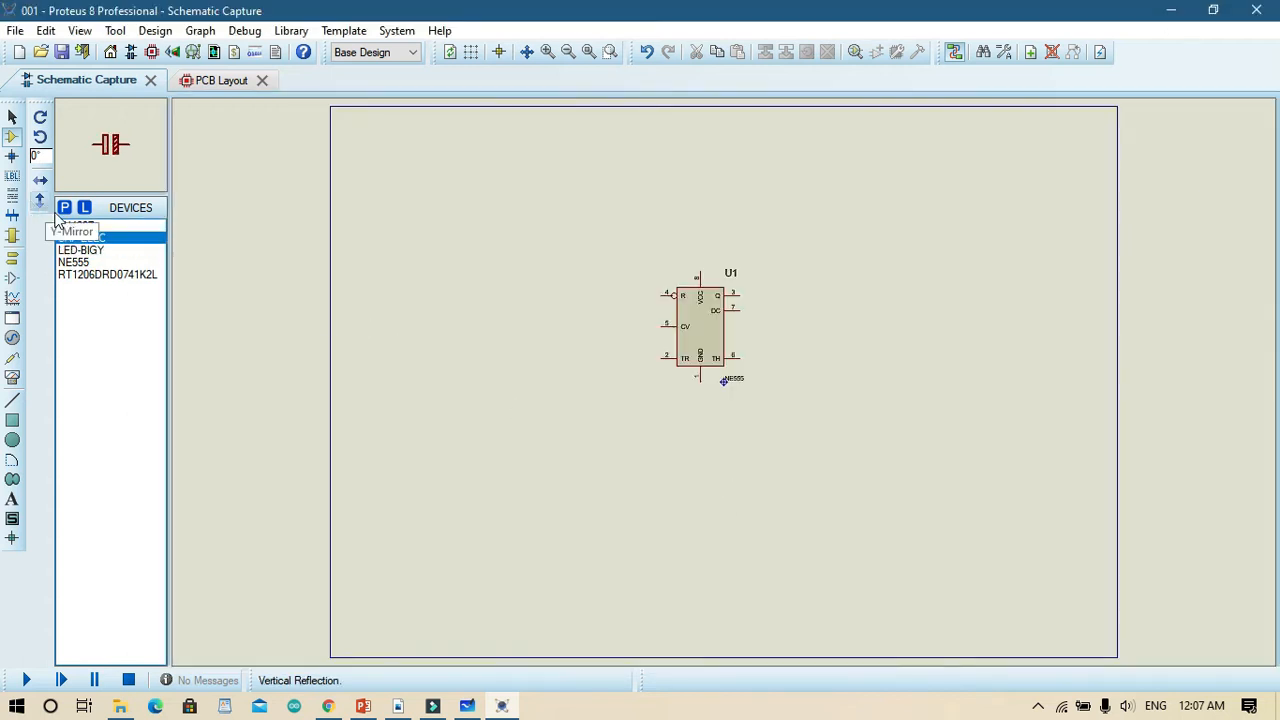
# Add the BATTERY part to the devices and place it on the sheet to the left of the NE555.
pyautogui.click(64, 207)
pyautogui.click(1148, 653)
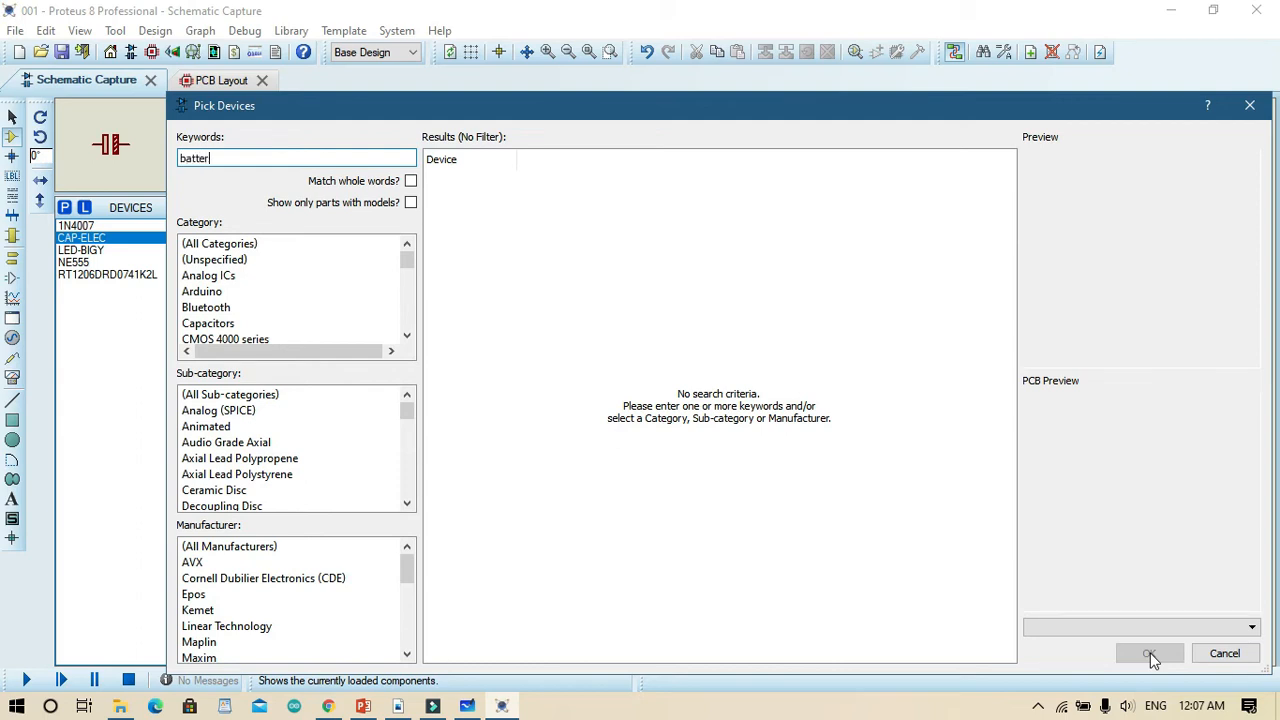
pyautogui.click(1150, 654)
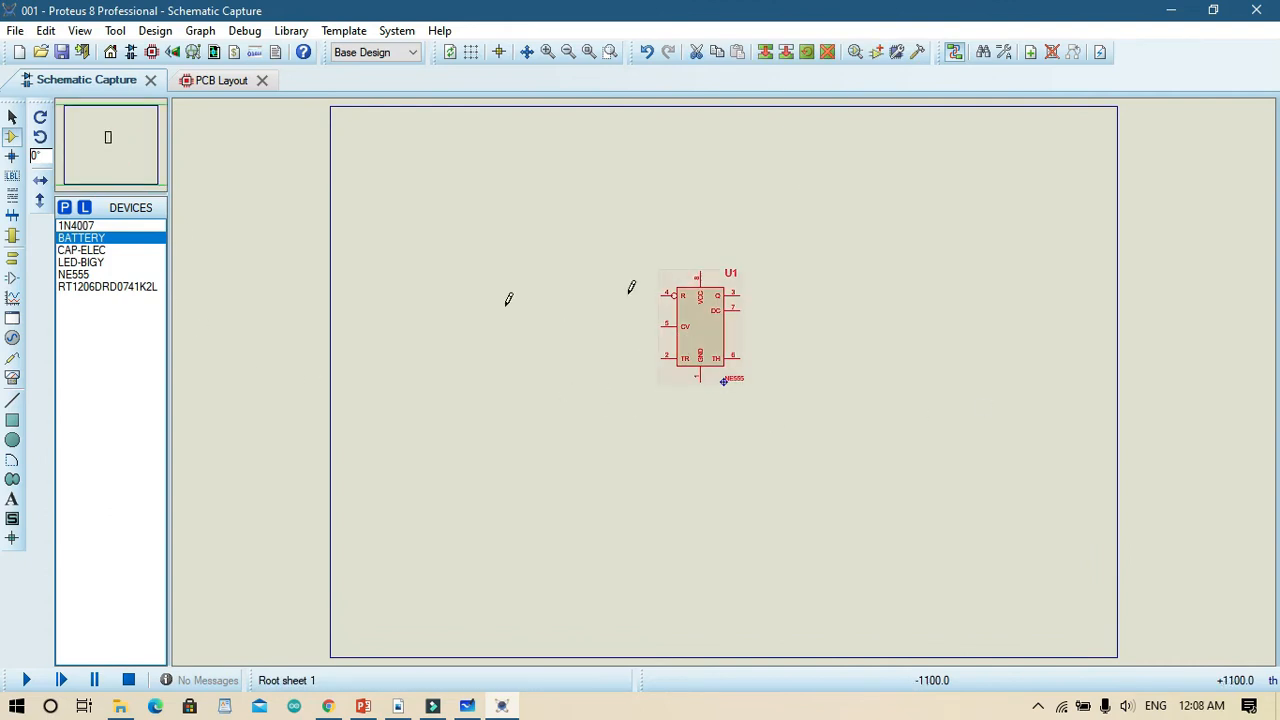
pyautogui.click(543, 236)
pyautogui.click(503, 322)
# Set the battery's voltage to 6V in its component properties.
pyautogui.doubleClick(503, 322)
pyautogui.click(535, 227)
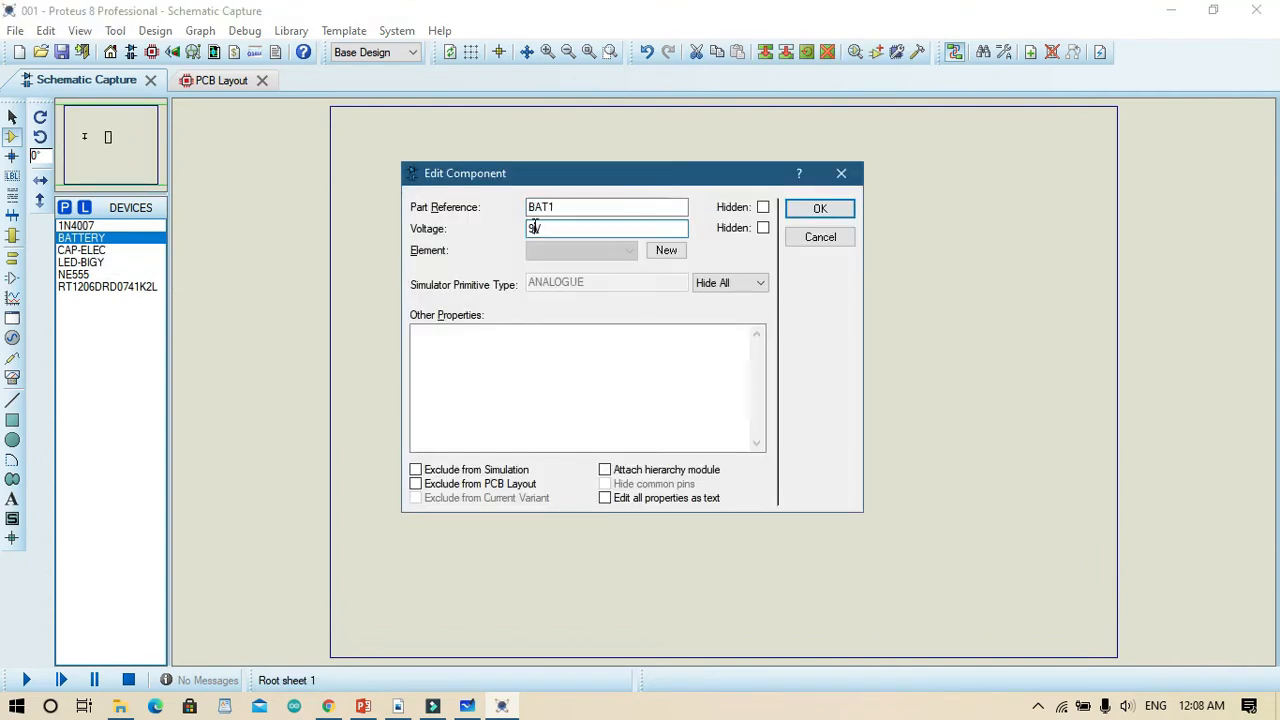
pyautogui.press('BackSpace')
pyautogui.press('BackSpace')
pyautogui.write('6')
pyautogui.press('Return')
# Place the LED-BIGY above and to the right of the battery, rotated 90 degrees so it lies horizontally.
pyautogui.click(92, 262)
pyautogui.click(621, 232)
pyautogui.click(606, 232)
pyautogui.click(807, 52)
pyautogui.moveTo(606, 232)
pyautogui.mouseDown()
pyautogui.moveTo(566, 232)
pyautogui.moveTo(571, 257)
pyautogui.moveTo(590, 232)
pyautogui.mouseUp()
pyautogui.write('90')
pyautogui.press('Return')
pyautogui.hotkey('ctrl', 'z')
# Place the RT1206DRD0741K2L resistor to the left of the LED and set its value label to 560ohm.
pyautogui.click(107, 287)
pyautogui.click(527, 238)
pyautogui.click(527, 232)
pyautogui.doubleClick(529, 232)
pyautogui.press('Escape')
pyautogui.doubleClick(527, 241)
pyautogui.press('BackSpace')
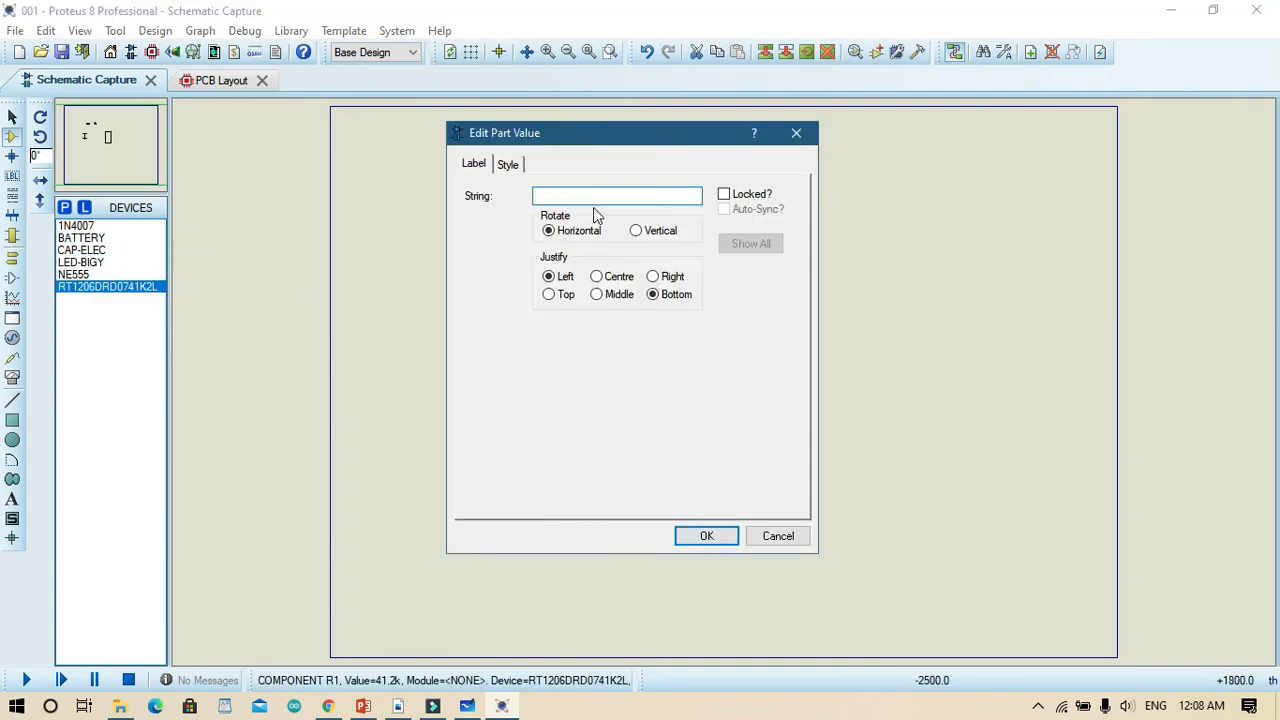
pyautogui.write('560ohm')
pyautogui.press('Return')
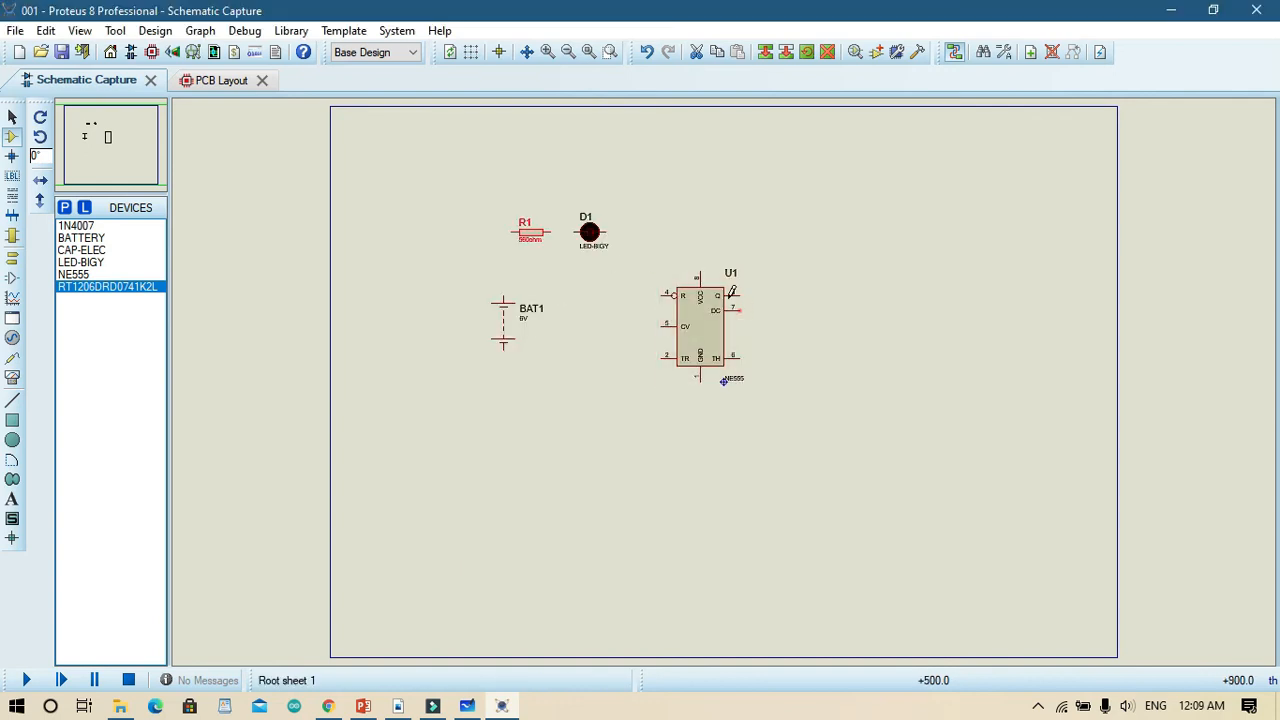
# Move the LED from beside the resistor to a spot above and to the right of the NE555.
pyautogui.moveTo(590, 232); pyautogui.dragTo(795, 248)
pyautogui.click(527, 241)
pyautogui.moveTo(528, 224); pyautogui.dragTo(743, 216)
pyautogui.hotkey('ctrl', 'z')
pyautogui.click(743, 216)
pyautogui.click(817, 209)
pyautogui.click(808, 288)
# Move the resistor to the right of the NE555 and rotate it 90 degrees so it stands vertically.
pyautogui.moveTo(795, 248); pyautogui.dragTo(877, 303)
pyautogui.click(744, 218)
pyautogui.click(806, 52)
pyautogui.write('90')
pyautogui.click(698, 336)
pyautogui.click(826, 209)
pyautogui.click(806, 52)
pyautogui.click(698, 336)
# Wire the LED and the resistor in series between the NE555's VCC pin and its DC pin.
pyautogui.click(878, 287)
pyautogui.click(834, 216)
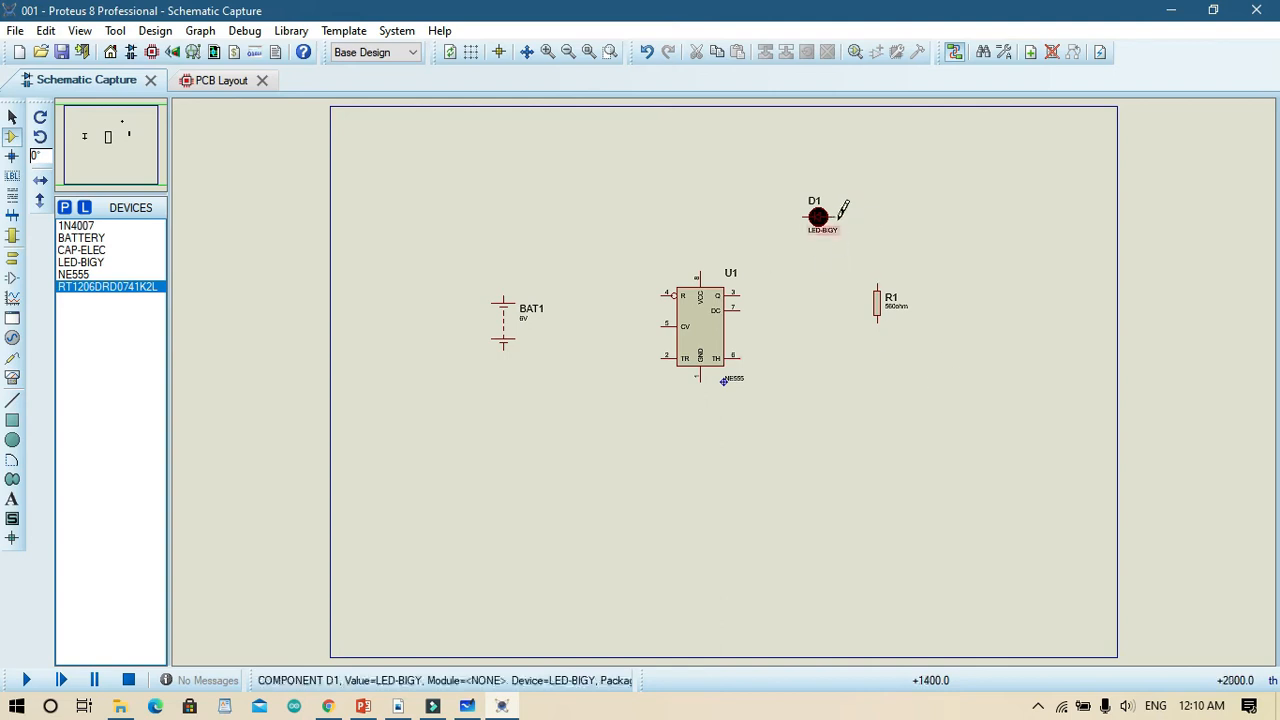
pyautogui.click(878, 316)
pyautogui.click(739, 310)
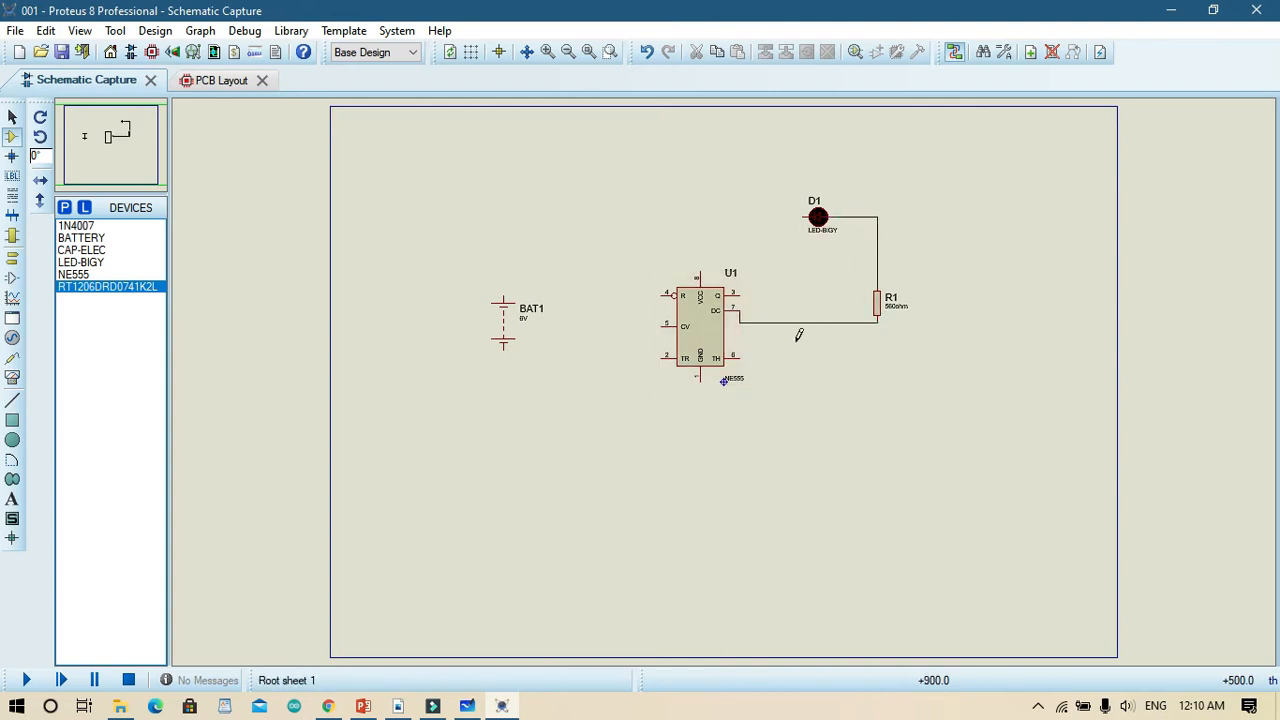
pyautogui.click(790, 212)
pyautogui.click(700, 277)
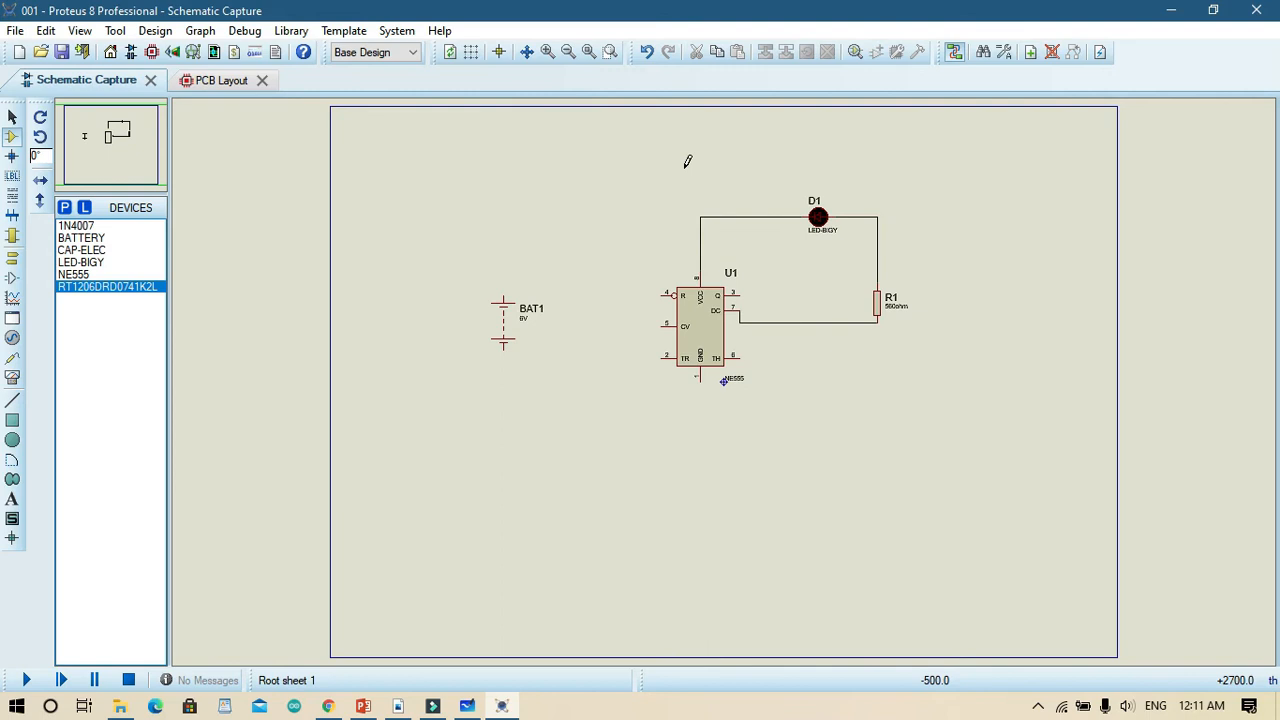
# Wire the NE555's CV pin to its TR pin and place a CAP-ELEC capacitor left of them, rotated 90 degrees.
pyautogui.click(661, 326)
pyautogui.click(661, 358)
pyautogui.click(91, 251)
pyautogui.click(604, 357)
pyautogui.click(604, 357)
pyautogui.click(604, 357)
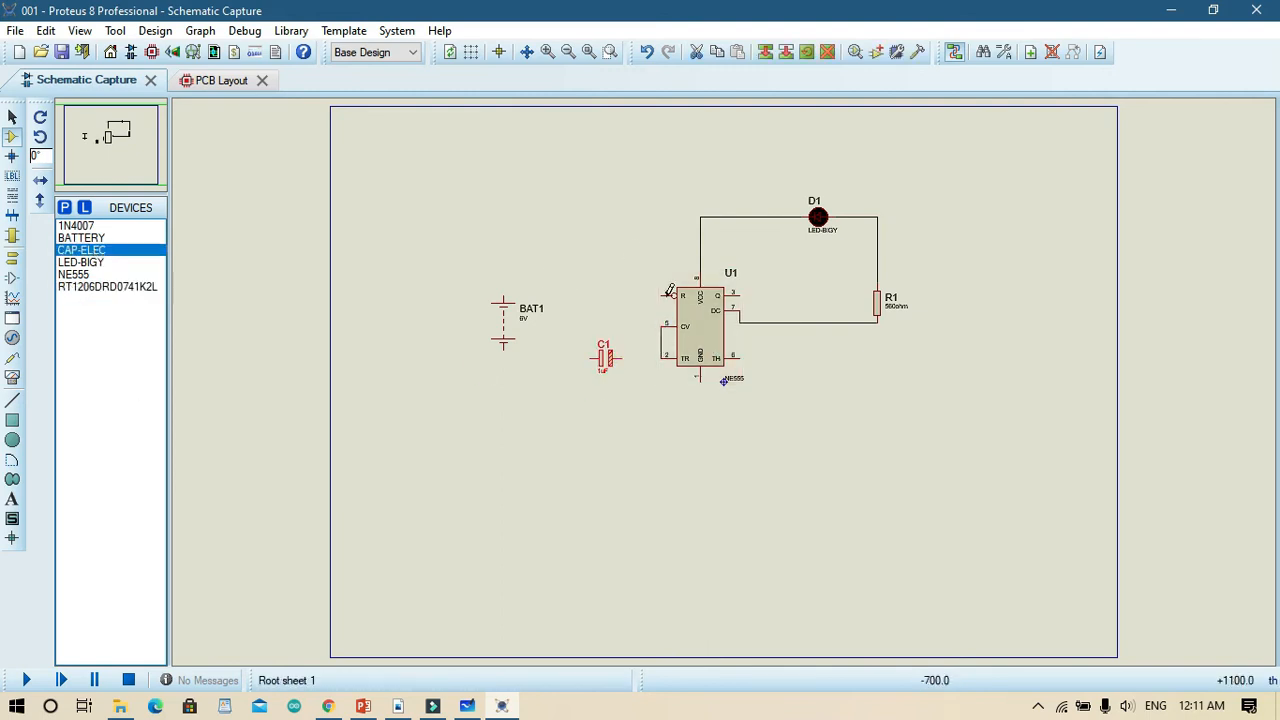
pyautogui.click(807, 52)
pyautogui.write('90')
pyautogui.press('Return')
# Wire the capacitor between the joined CV and TR pins and the NE555's GND pin.
pyautogui.click(605, 343)
pyautogui.click(661, 342)
pyautogui.click(700, 375)
pyautogui.click(605, 370)
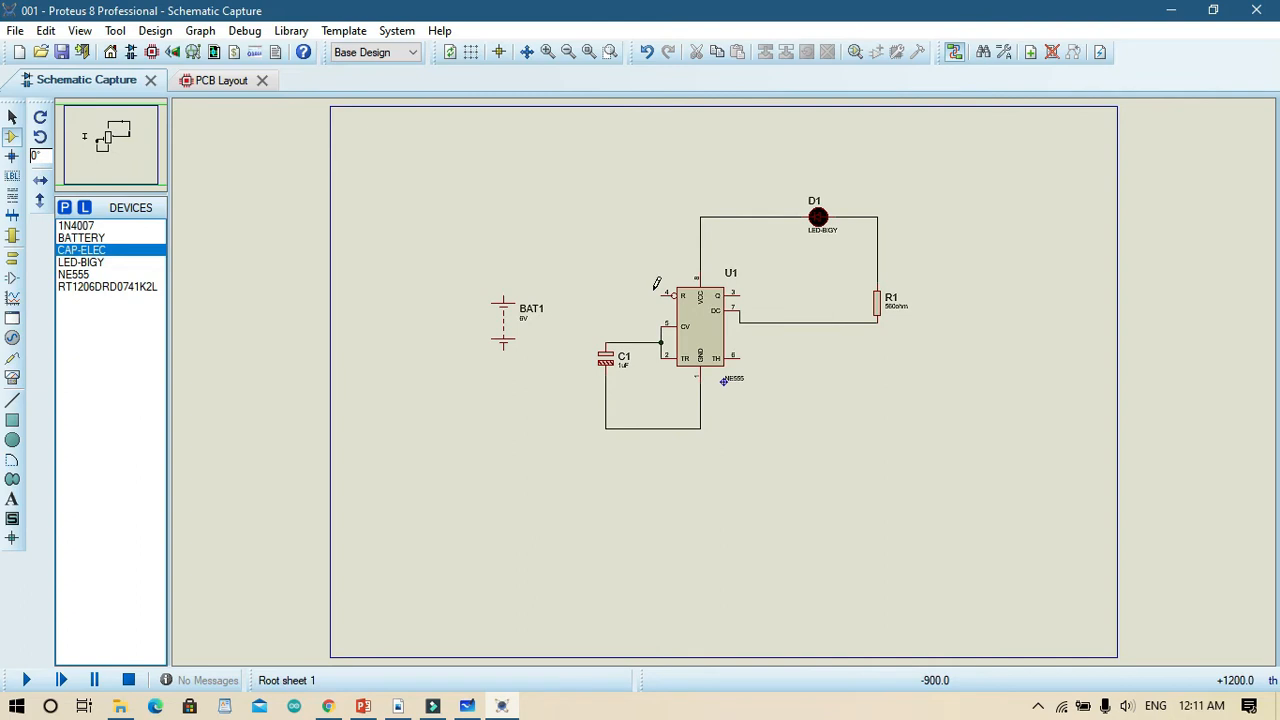
# Wire the NE555's R pin to the VCC line and place a 1N4007 diode below and right of the chip.
pyautogui.click(700, 216)
pyautogui.click(673, 295)
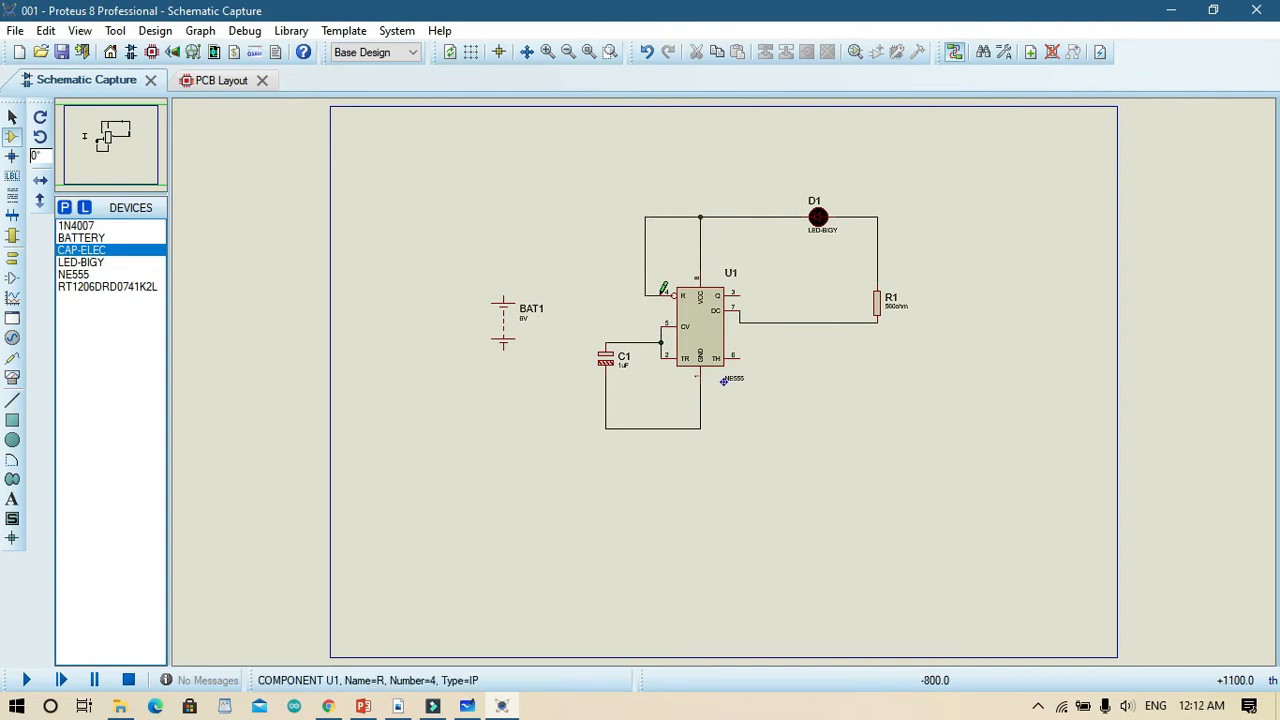
pyautogui.click(76, 226)
pyautogui.click(830, 413)
# Place two RT1206DRD0741K2L resistors right of the diode, one level with it and one above.
pyautogui.click(143, 276)
pyautogui.click(145, 287)
pyautogui.click(900, 412)
pyautogui.click(905, 358)
# Set the upper new resistor's value to 1M and the lower one's to 47K.
pyautogui.doubleClick(904, 367)
pyautogui.press('BackSpace')
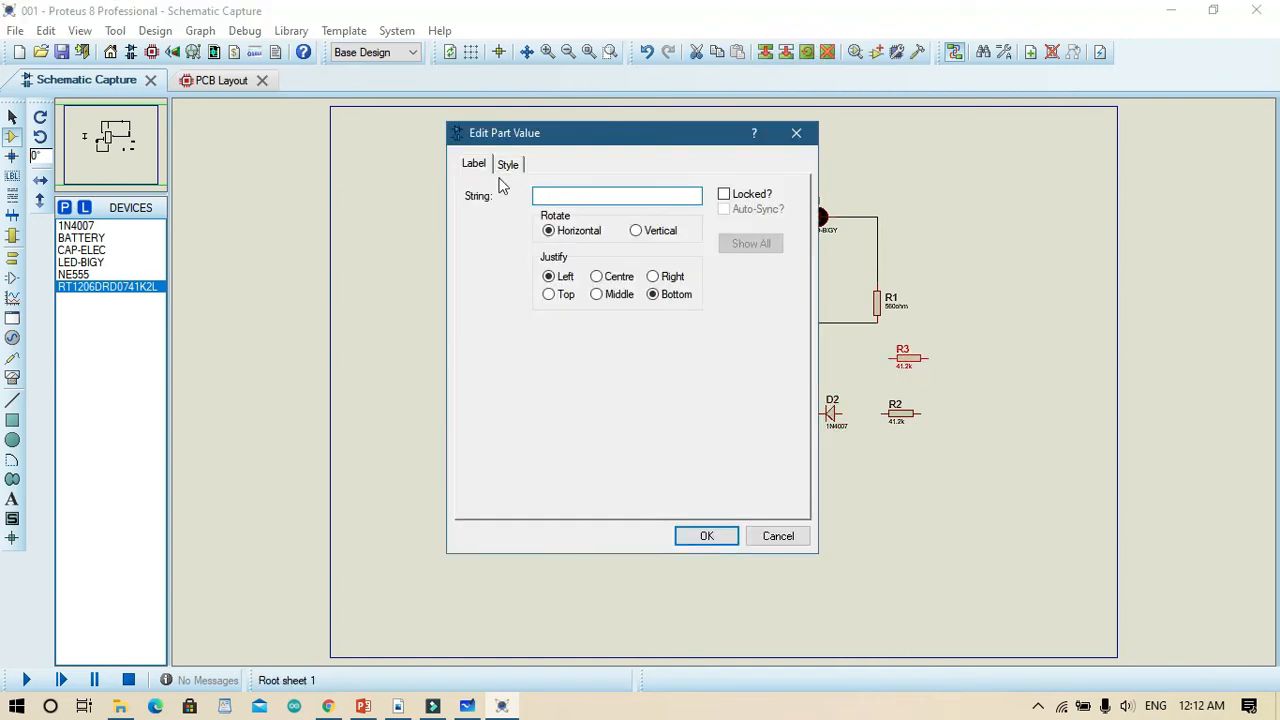
pyautogui.write('1M')
pyautogui.click(707, 536)
pyautogui.doubleClick(897, 421)
pyautogui.press('BackSpace')
pyautogui.write('47K')
pyautogui.click(708, 536)
# Wire the right ends of R3 and R2 together and connect R3's left end to the NE555's Q pin.
pyautogui.click(927, 358)
pyautogui.click(927, 412)
pyautogui.click(890, 358)
pyautogui.click(741, 356)
pyautogui.click(746, 354)
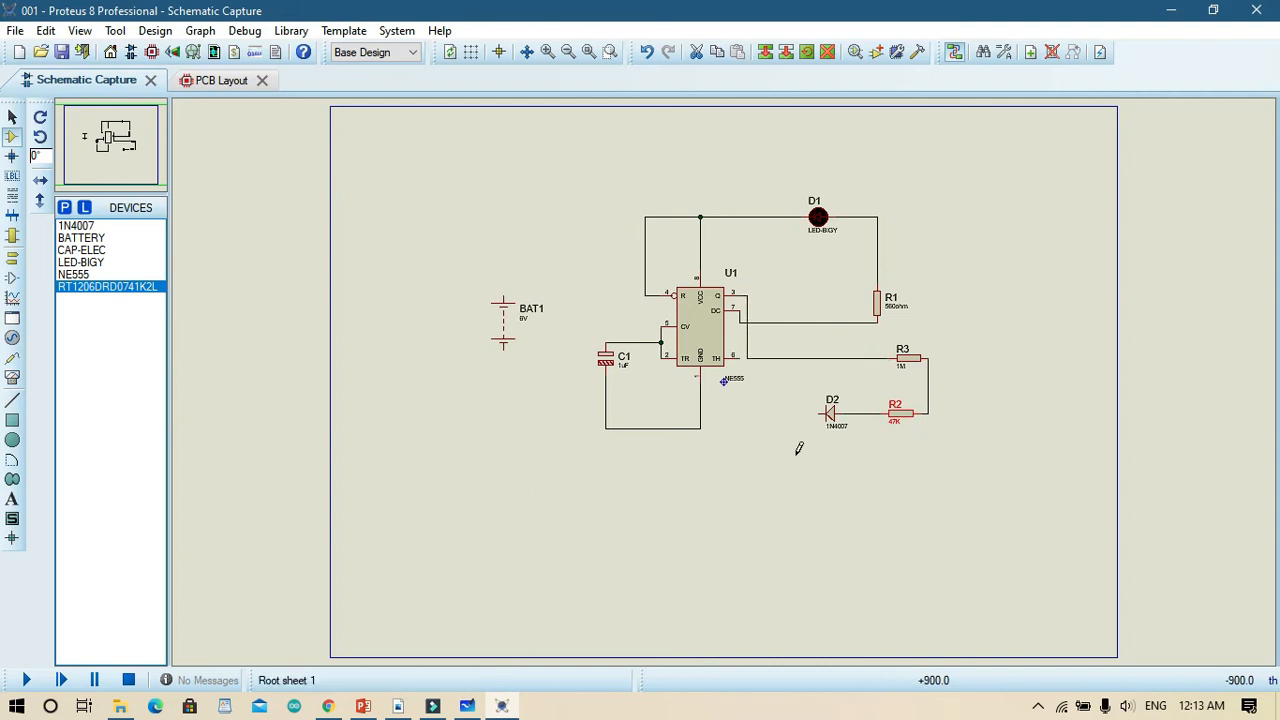
# Wire the NE555's TH pin to the joined CV and TR line, and the diode's free end to the Q line.
pyautogui.click(740, 358)
pyautogui.click(645, 342)
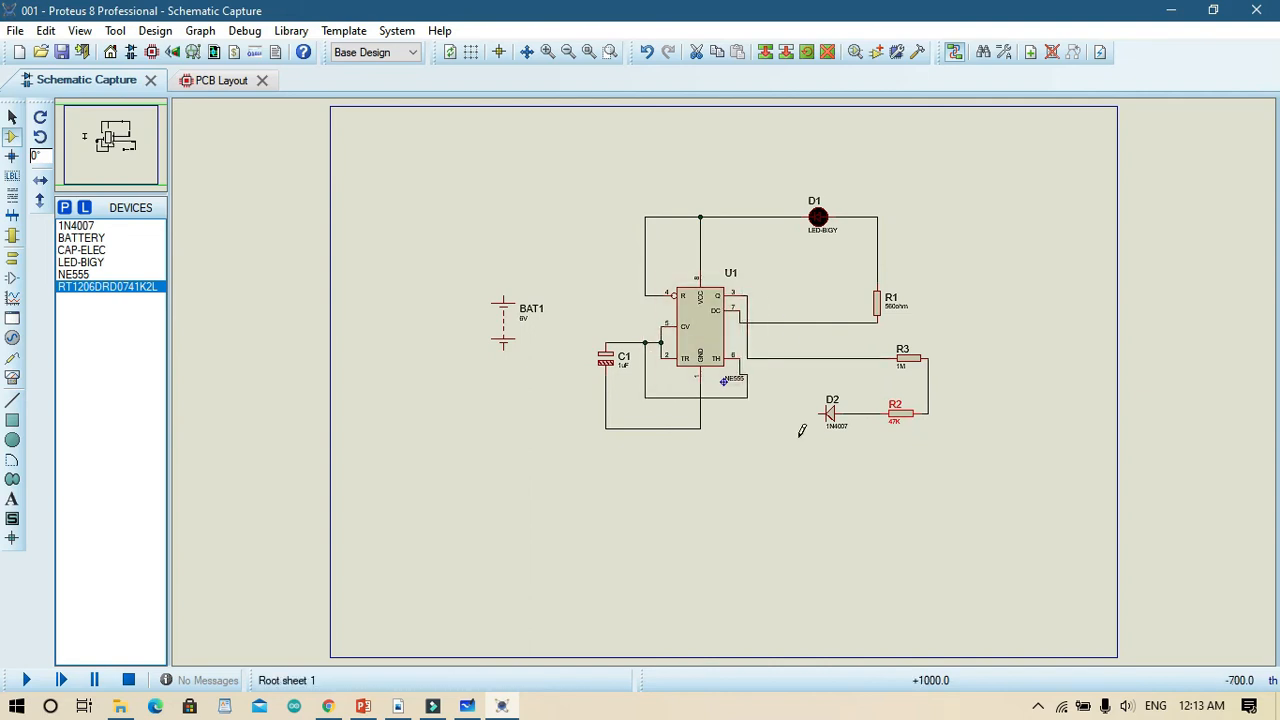
pyautogui.click(822, 412)
pyautogui.click(763, 358)
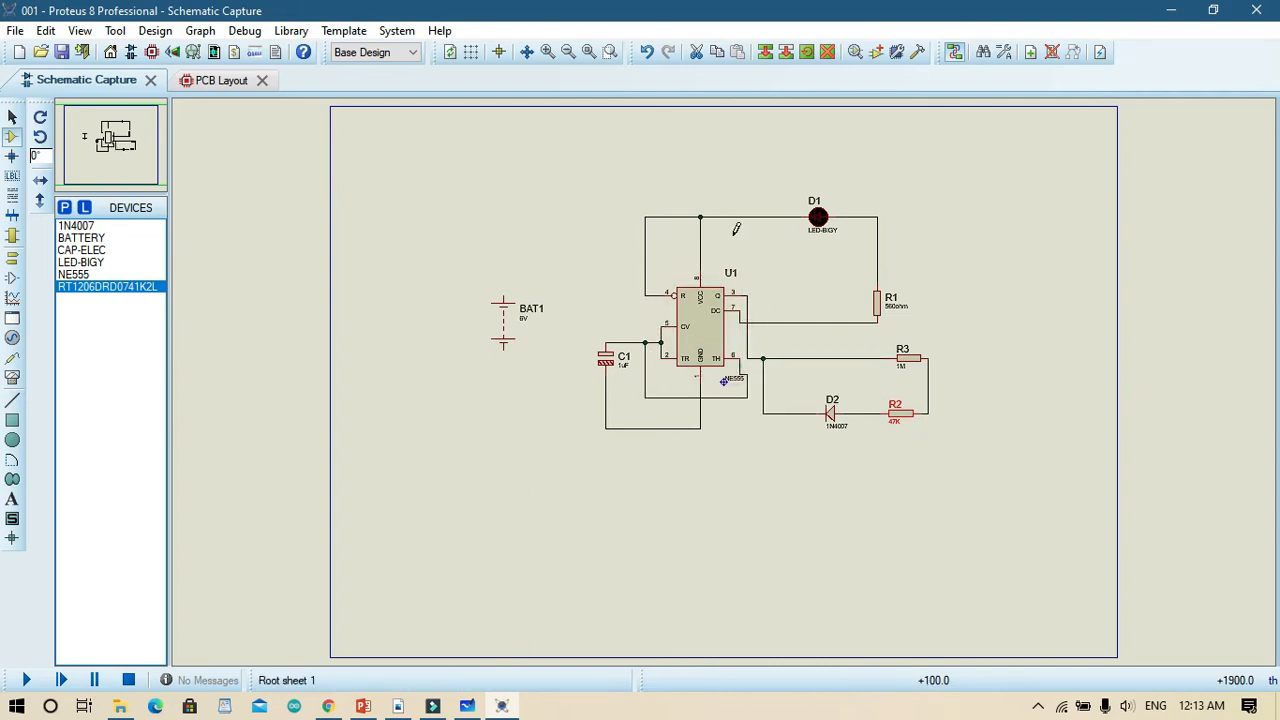
# Place a second CAP-ELEC capacitor between the battery and the NE555 and rotate it upright with its hatched plate at the bottom.
pyautogui.click(82, 250)
pyautogui.click(574, 319)
pyautogui.click(807, 53)
pyautogui.click(697, 335)
pyautogui.click(750, 385)
pyautogui.click(807, 54)
pyautogui.click(700, 338)
pyautogui.click(807, 54)
pyautogui.click(700, 338)
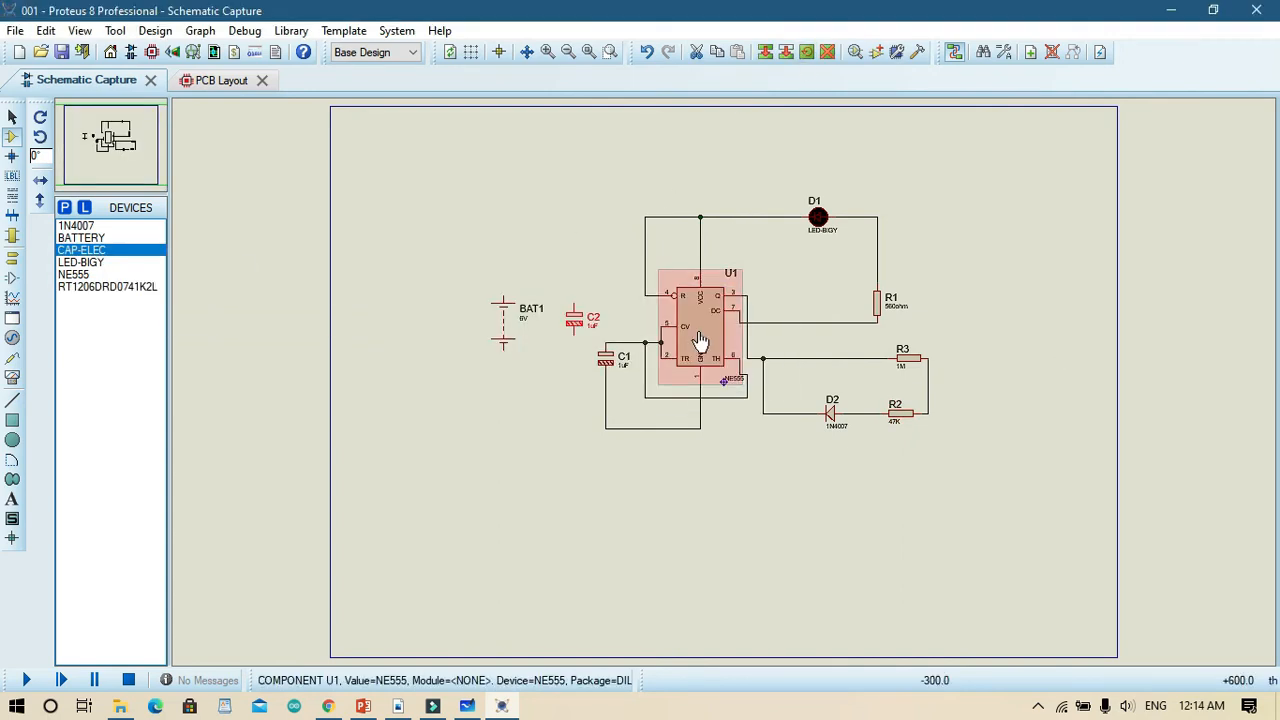
# Set capacitor C1's value to 4.71uF and capacitor C2's value to 10uF.
pyautogui.doubleClick(625, 365)
pyautogui.click(542, 196)
pyautogui.press('BackSpace')
pyautogui.write('4.7')
pyautogui.click(707, 537)
pyautogui.doubleClick(594, 325)
pyautogui.click(540, 196)
pyautogui.press('BackSpace')
pyautogui.write('10')
pyautogui.press('Return')
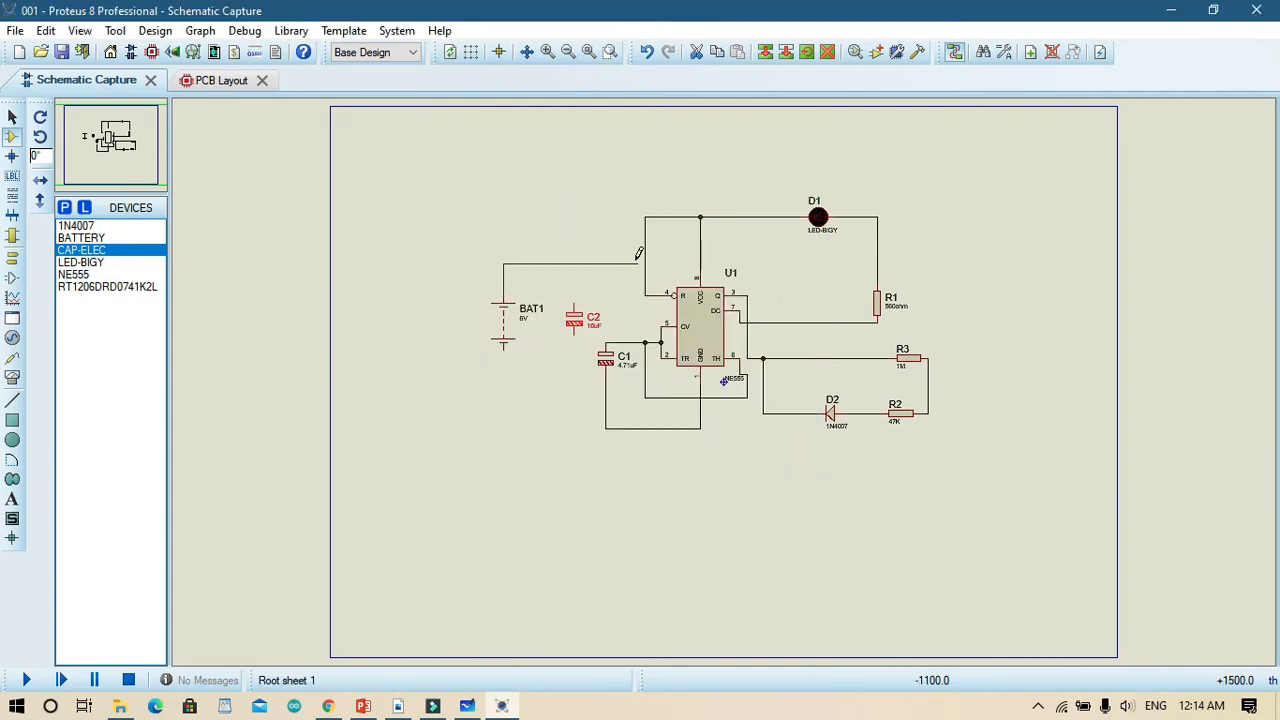
# Wire capacitor C2 in parallel with the battery, joining both their upper and lower terminals.
pyautogui.click(574, 306)
pyautogui.click(503, 345)
pyautogui.click(574, 334)
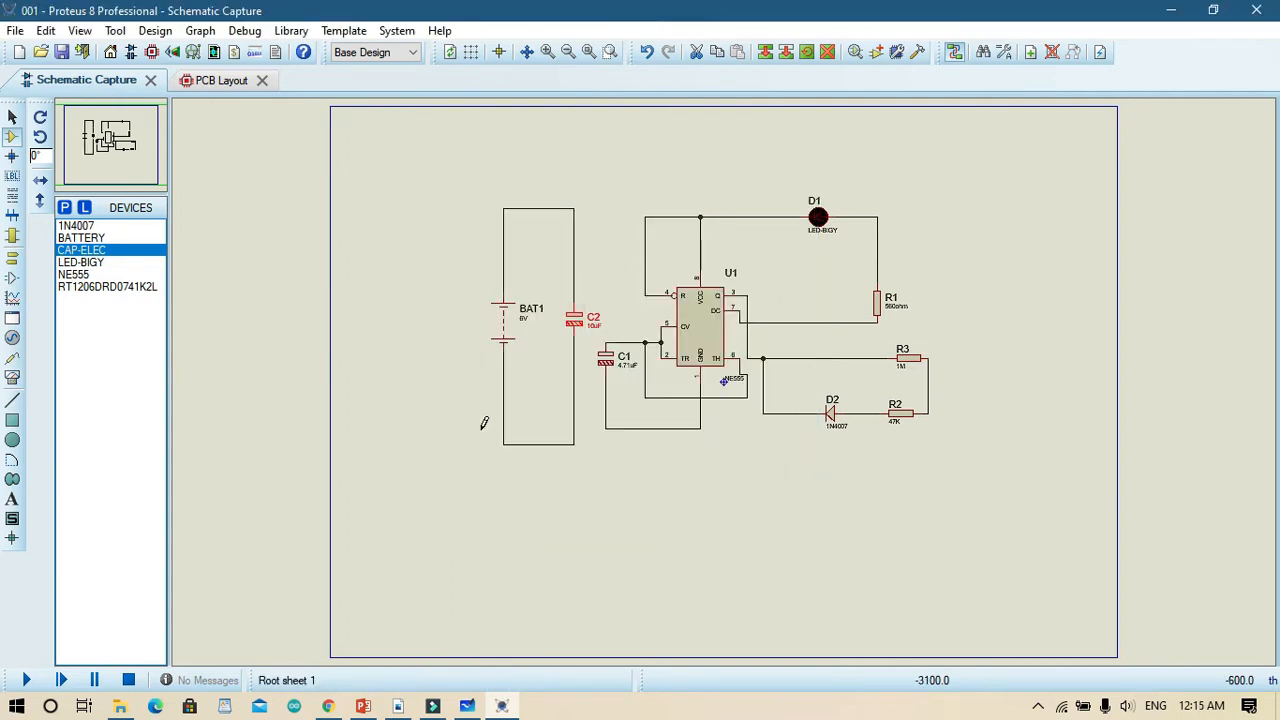
# Wire the battery and C2 loop to the VCC and GND lines and place a ground terminal on the GND line.
pyautogui.click(574, 208)
pyautogui.click(645, 217)
pyautogui.click(574, 444)
pyautogui.click(606, 429)
pyautogui.click(637, 431)
# Place a DC voltmeter left of the battery and wire it across the battery's terminals.
pyautogui.click(12, 377)
pyautogui.click(100, 324)
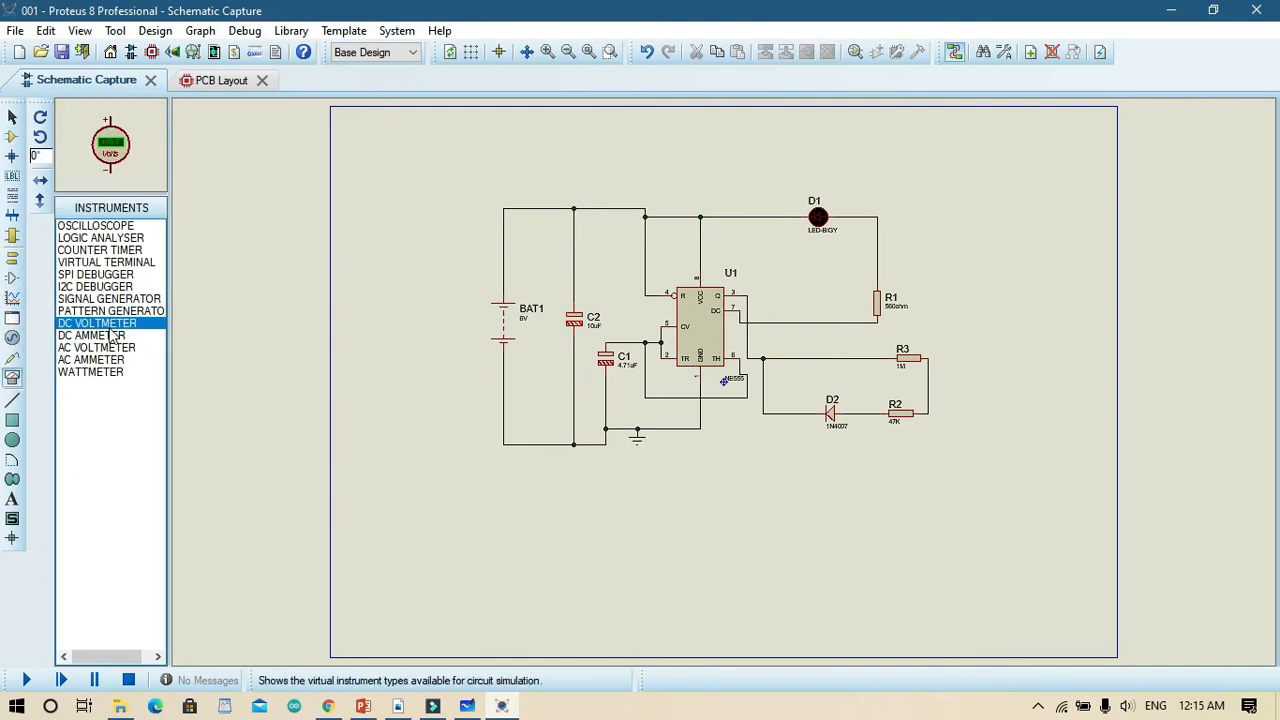
pyautogui.click(455, 338)
pyautogui.scroll(-1, 453, 338)
pyautogui.moveTo(608, 364); pyautogui.dragTo(604, 353)
pyautogui.click(588, 55)
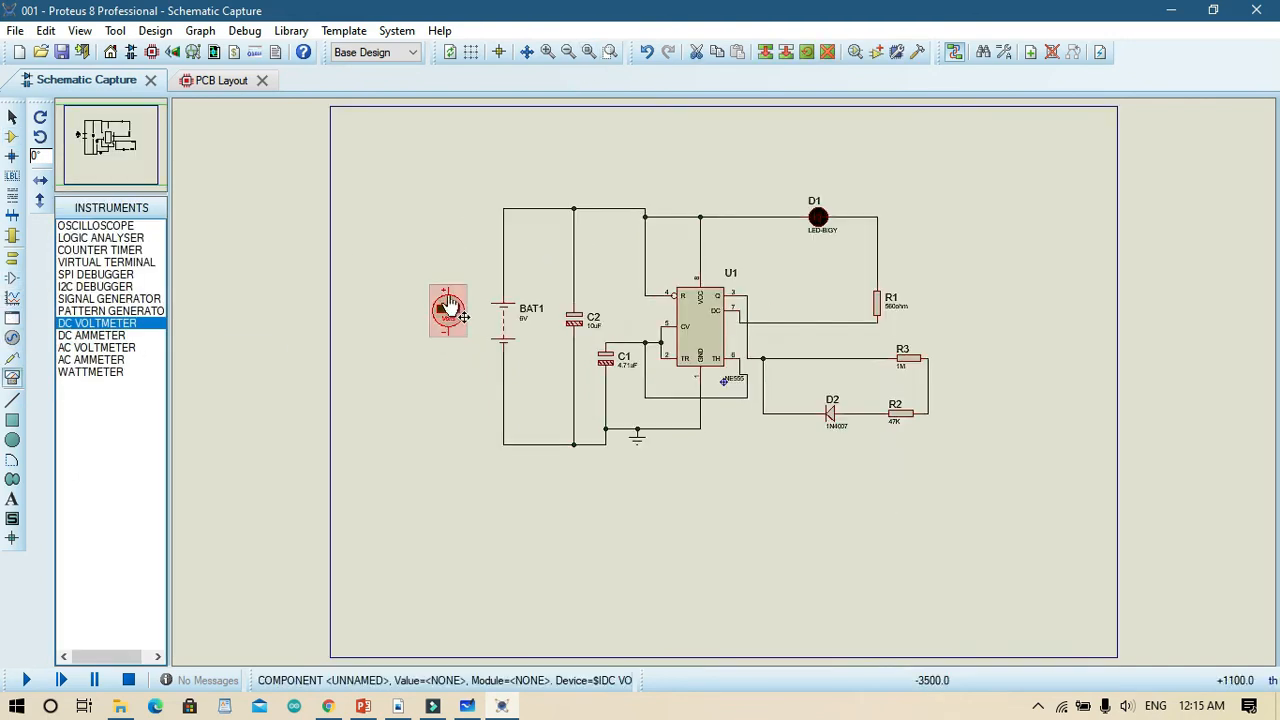
pyautogui.click(448, 288)
pyautogui.click(503, 271)
pyautogui.click(448, 333)
pyautogui.click(503, 381)
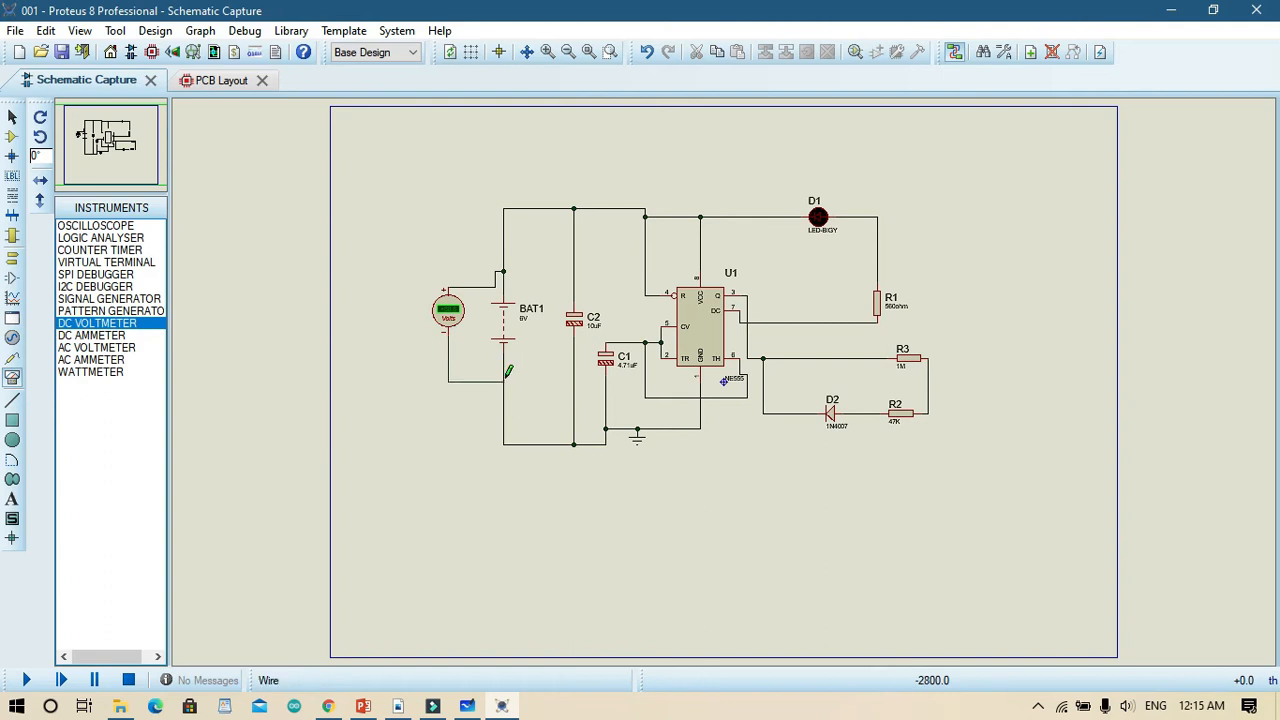
# Place a DC voltmeter above the VCC line left of the LED and wire its negative pin to that line.
pyautogui.click(786, 168)
pyautogui.click(786, 188)
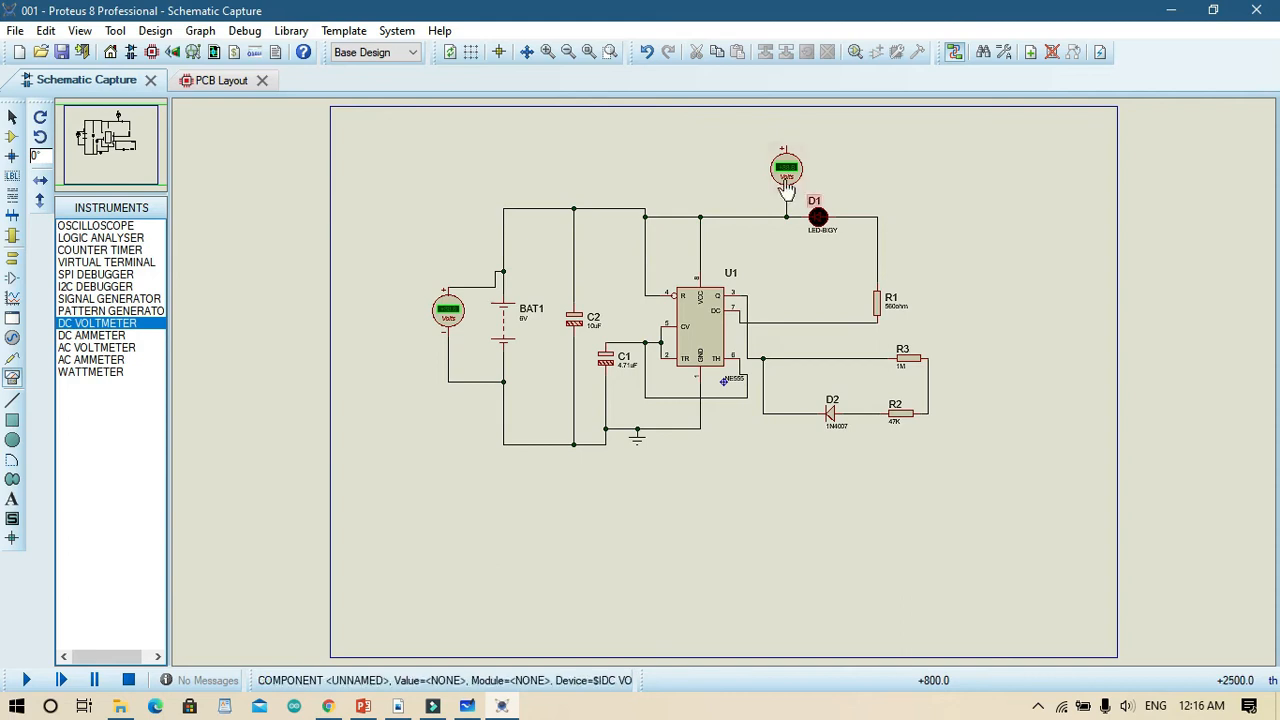
# Delete the LED and place a new LED-BIGY slightly farther right, rotated 90 degrees so it lies horizontally.
pyautogui.doubleClick(847, 217)
pyautogui.click(694, 423)
pyautogui.press('Delete')
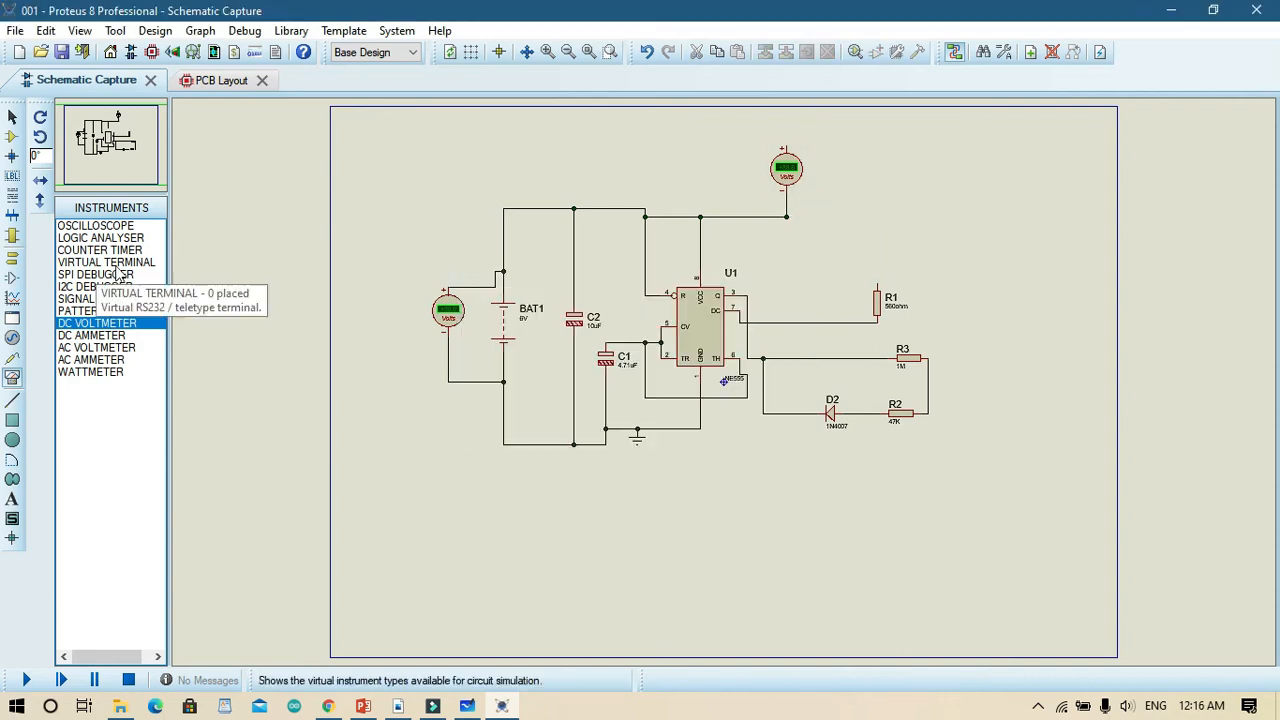
pyautogui.click(12, 137)
pyautogui.click(96, 262)
pyautogui.click(818, 256)
pyautogui.click(834, 217)
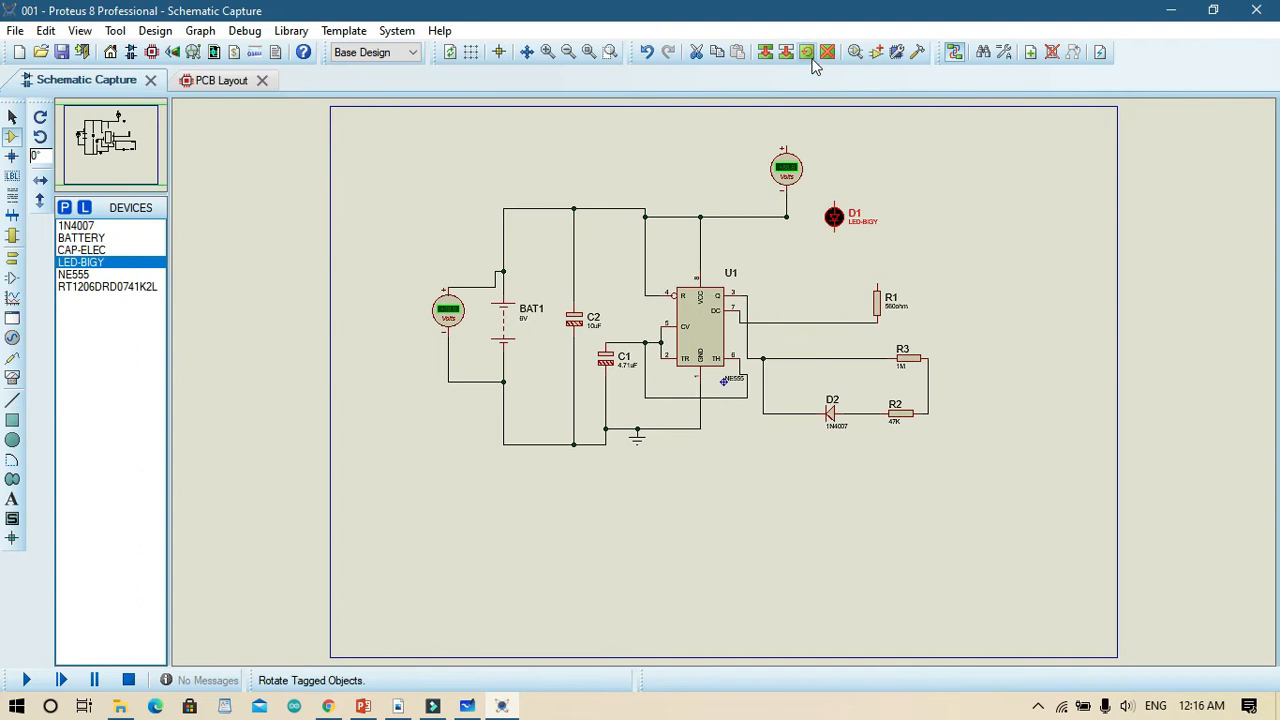
pyautogui.click(807, 51)
pyautogui.write('8090')
pyautogui.press('Return')
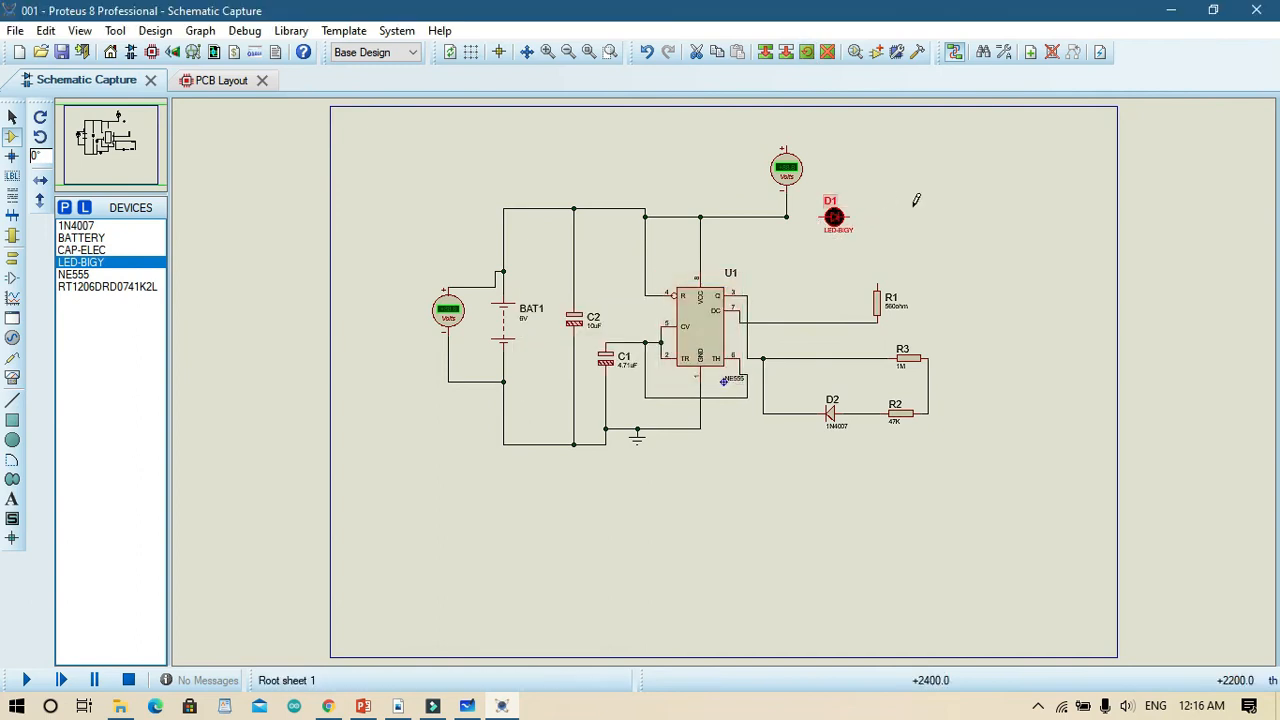
# Wire the new LED between the VCC line and the upper end of resistor R1.
pyautogui.click(913, 205)
pyautogui.click(818, 217)
pyautogui.click(787, 217)
pyautogui.click(850, 217)
pyautogui.click(877, 286)
# Delete the DC voltmeter above the VCC line.
pyautogui.rightClick(787, 182)
pyautogui.rightClick(787, 182)
pyautogui.rightClick(453, 319)
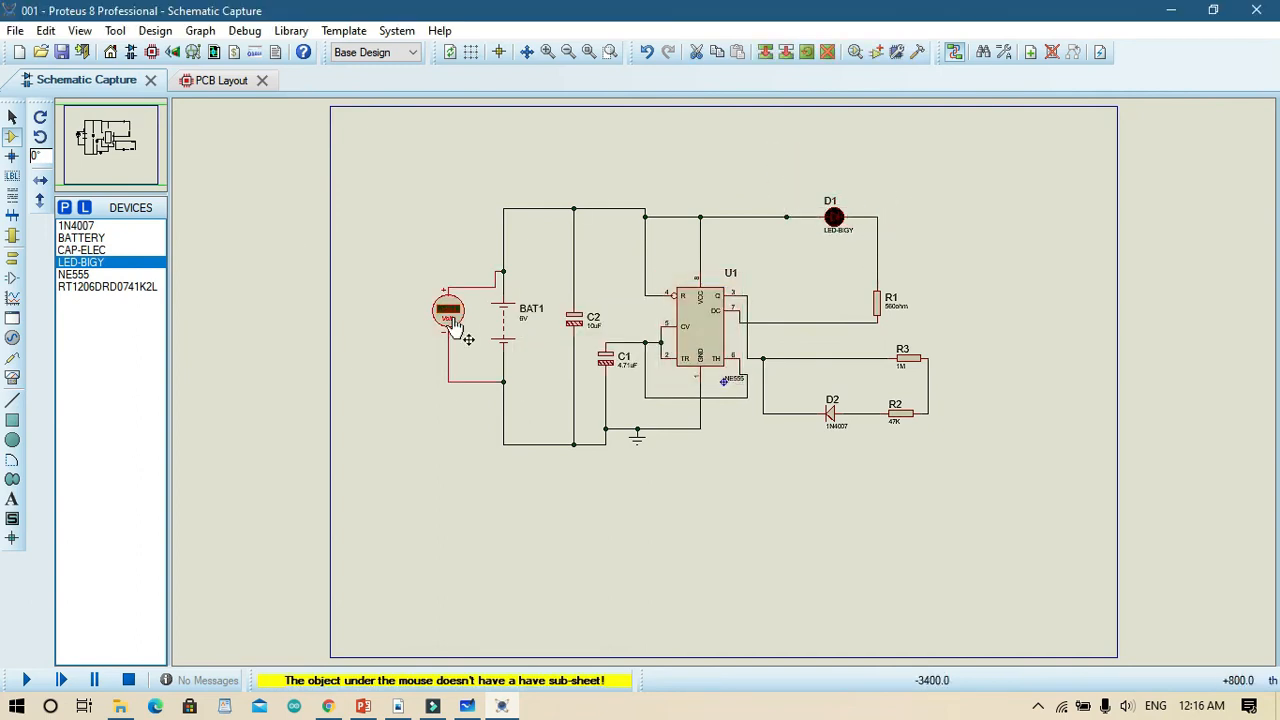
# Place a DC voltmeter above the LED and wire it across the LED's two terminals.
pyautogui.click(12, 377)
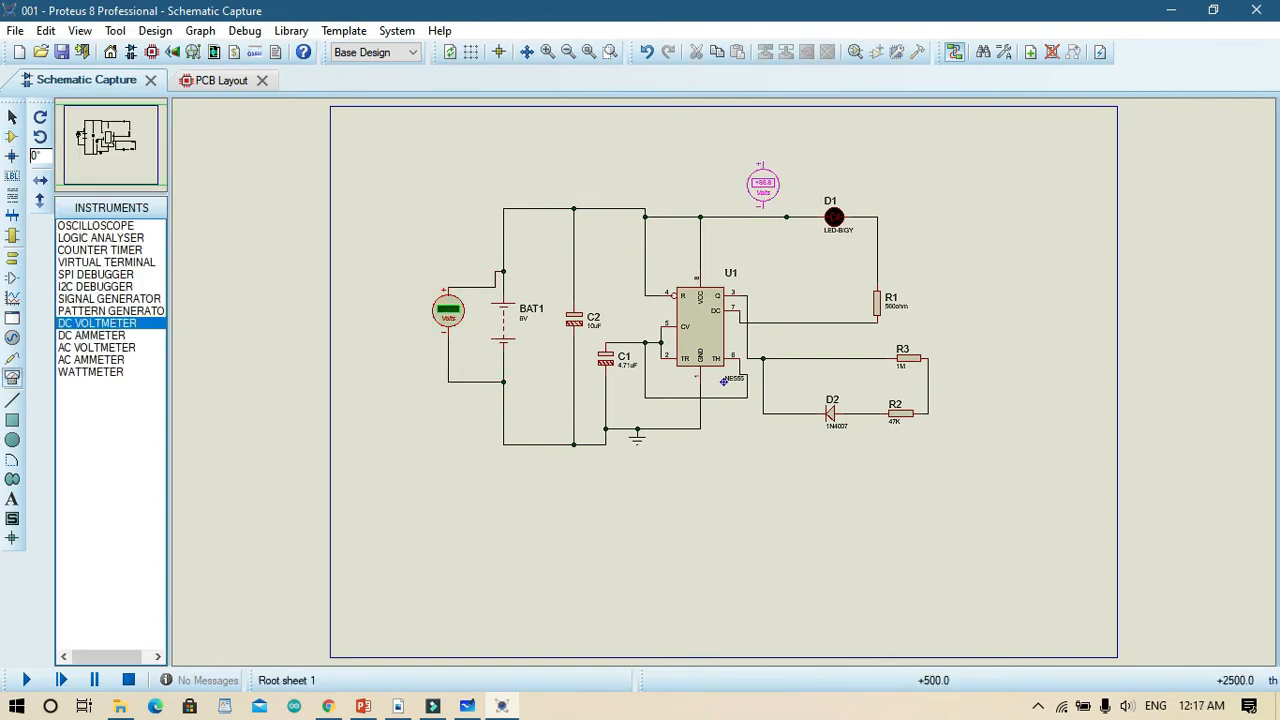
pyautogui.click(826, 152)
pyautogui.click(825, 129)
pyautogui.click(795, 216)
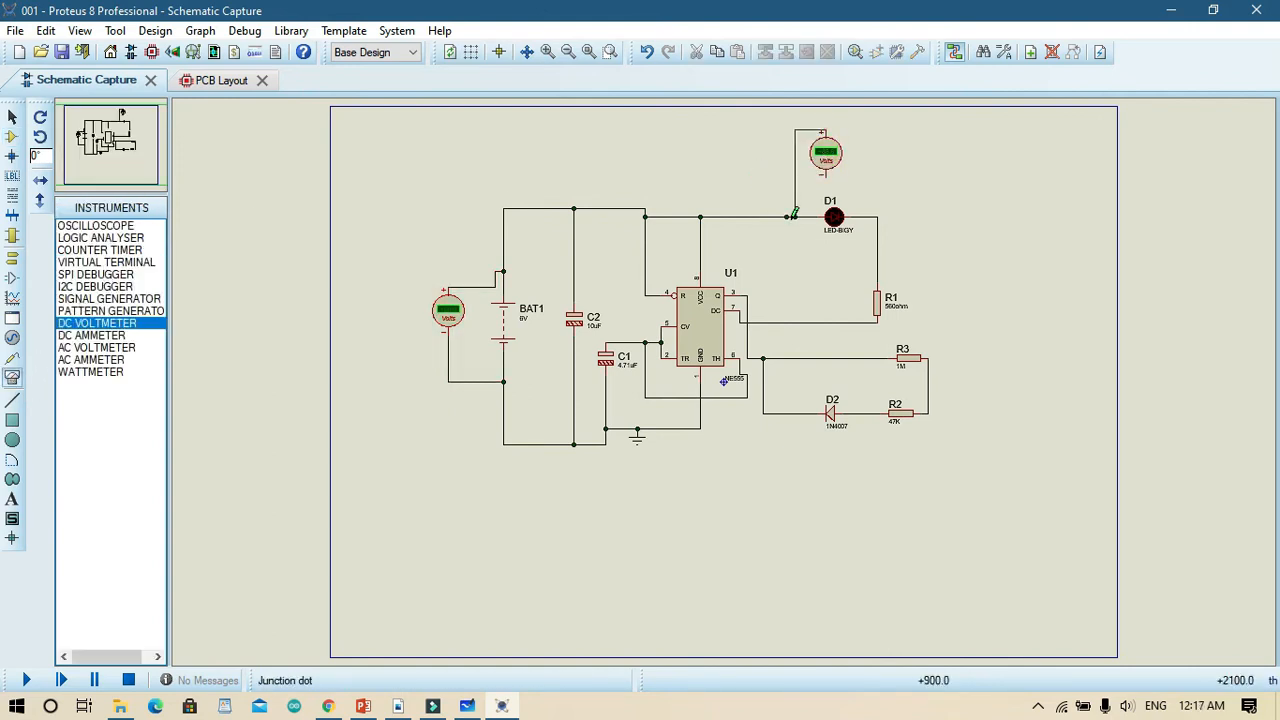
pyautogui.click(828, 175)
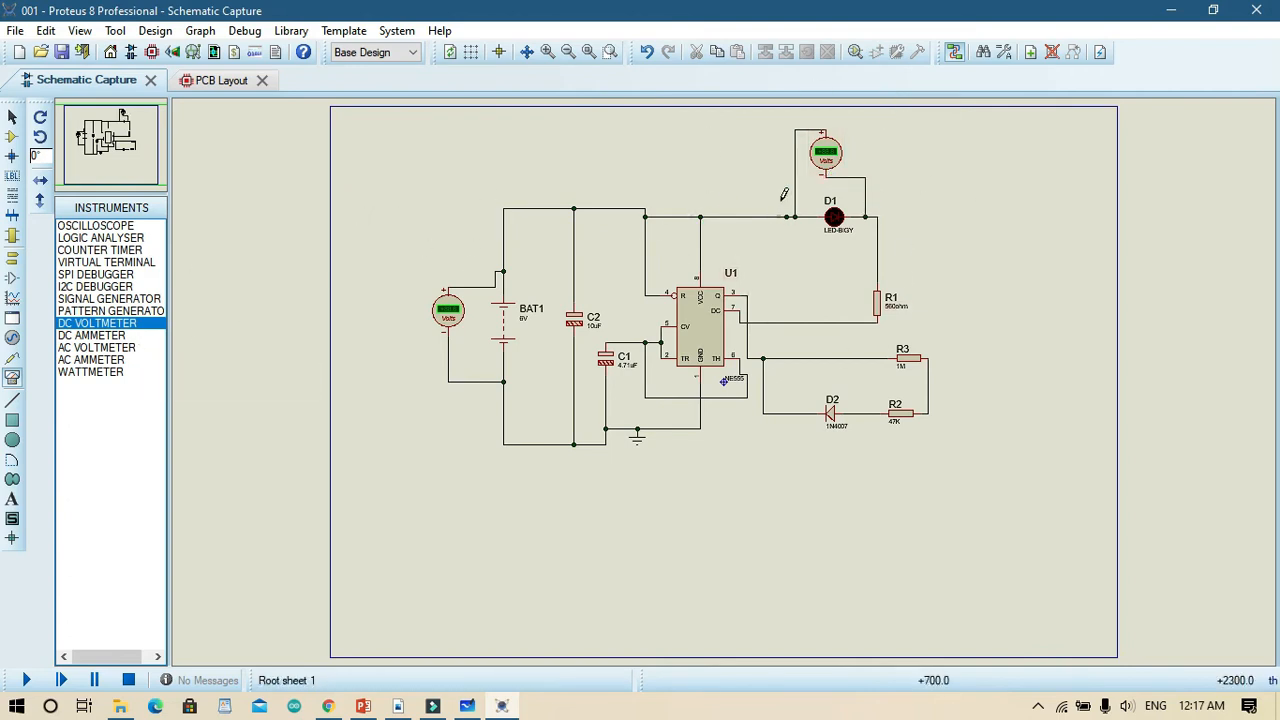
# Delete the wire between the VCC junction and the LED and place a DC ammeter in the gap.
pyautogui.click(12, 118)
pyautogui.rightClick(756, 218)
pyautogui.rightClick(756, 218)
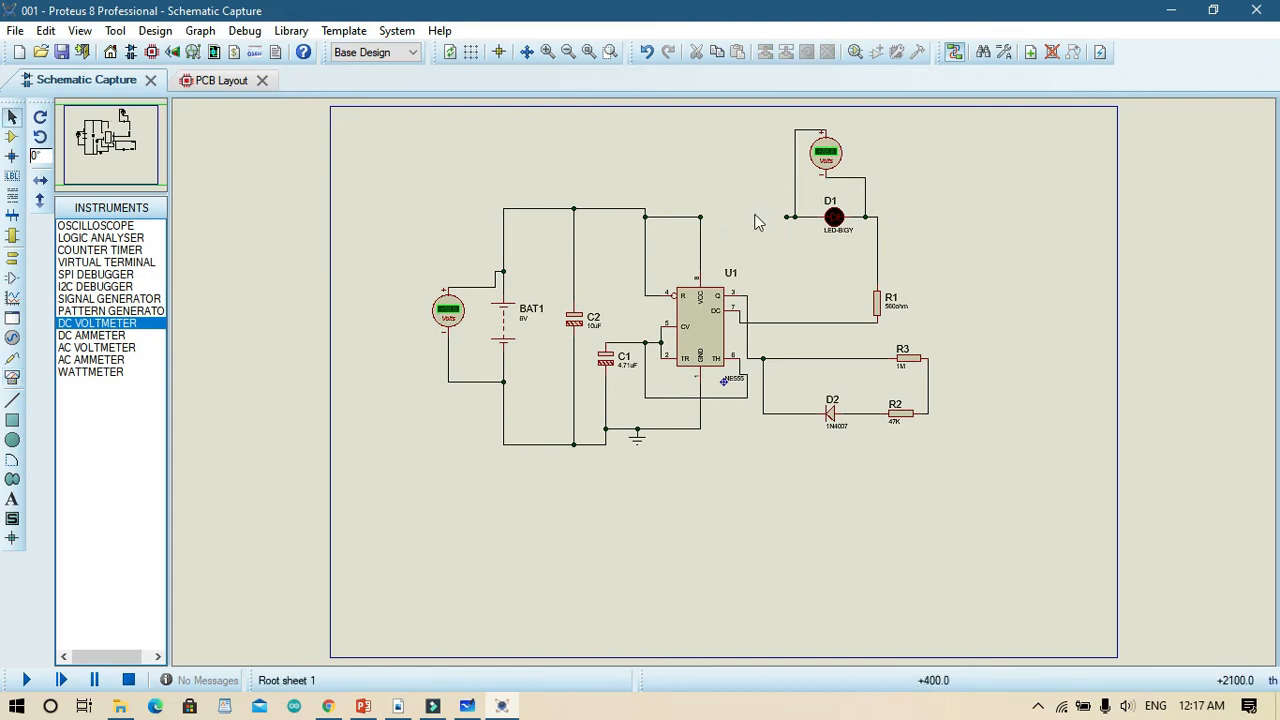
pyautogui.click(72, 335)
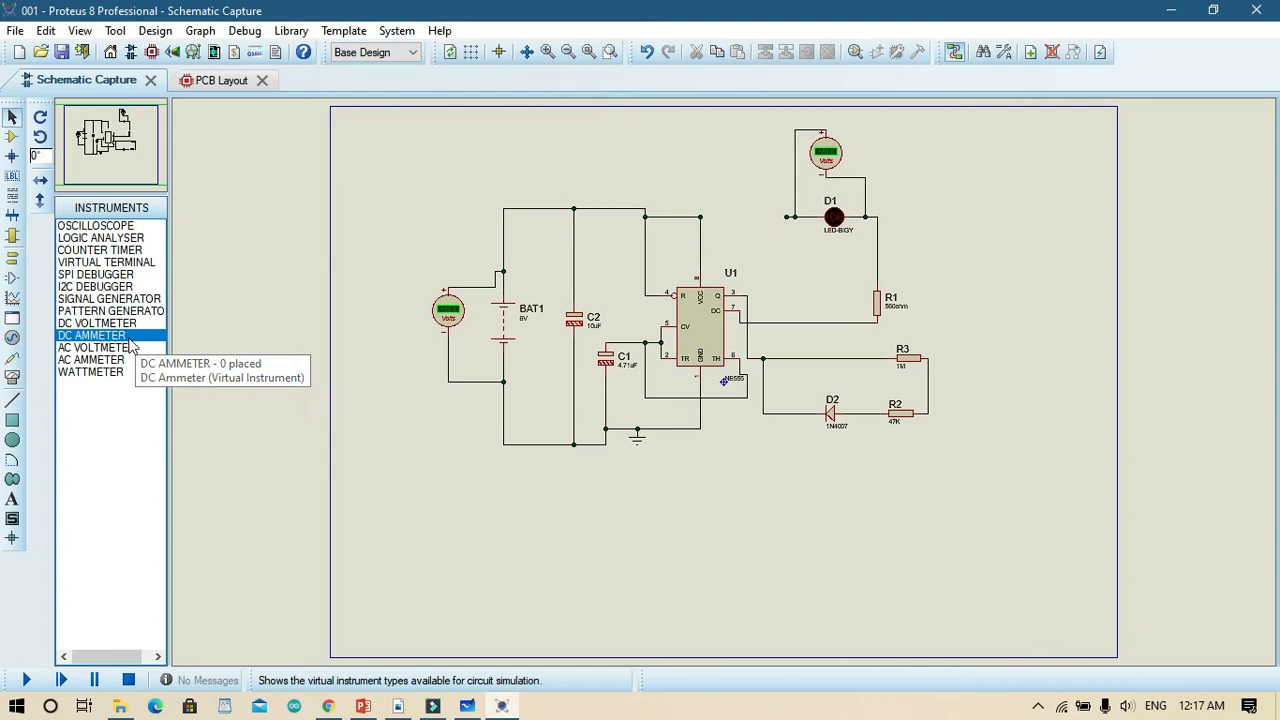
pyautogui.click(12, 137)
pyautogui.click(12, 377)
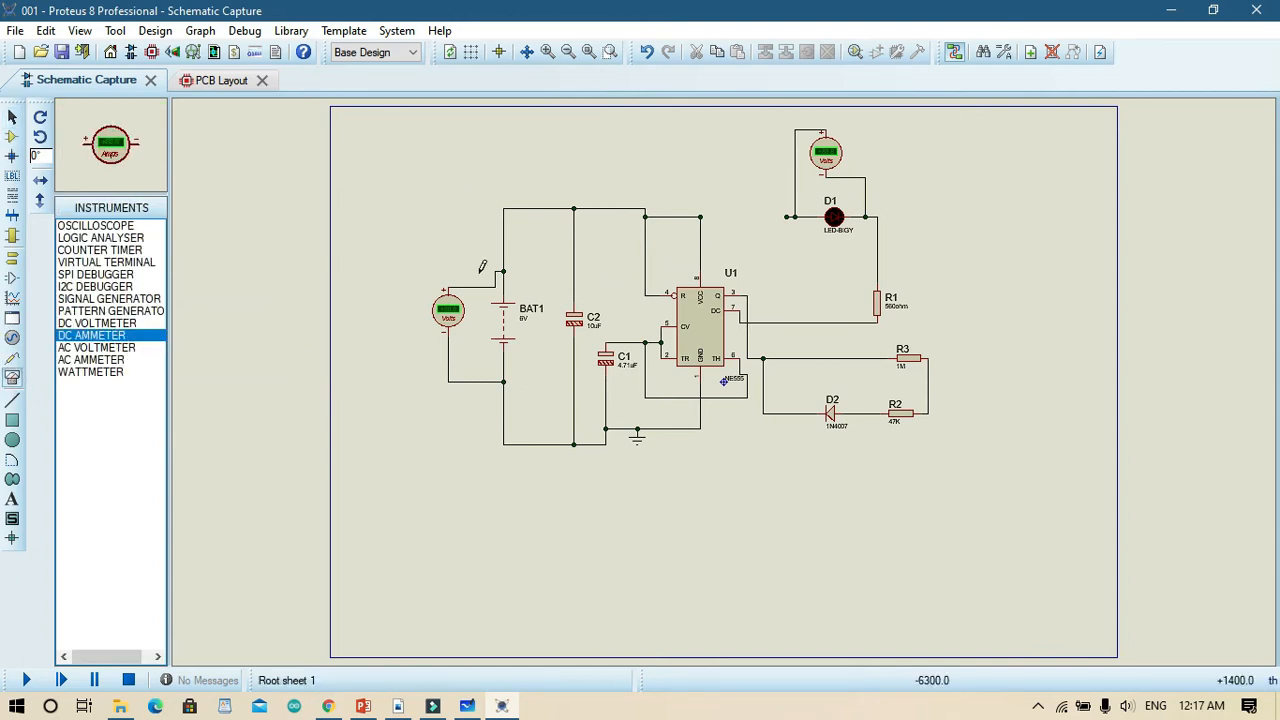
pyautogui.click(739, 217)
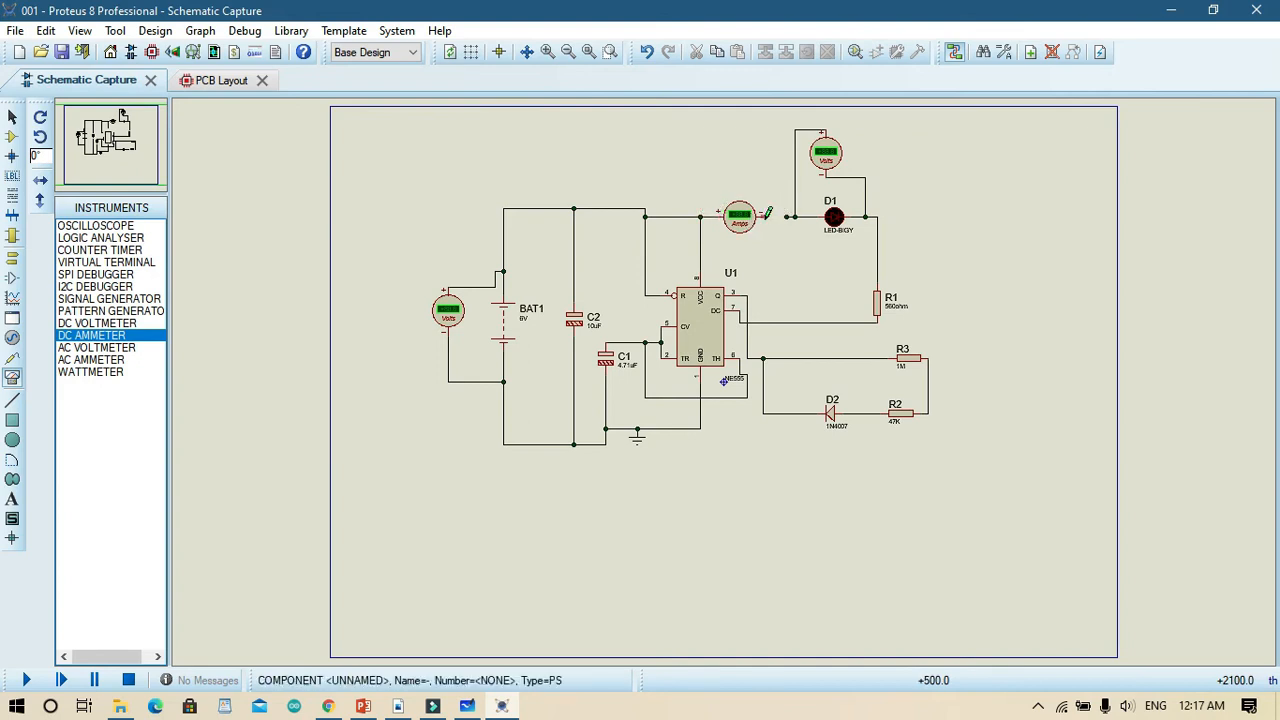
# Run the circuit simulation to check the LED and the voltmeters, and stop it.
pyautogui.click(26, 679)
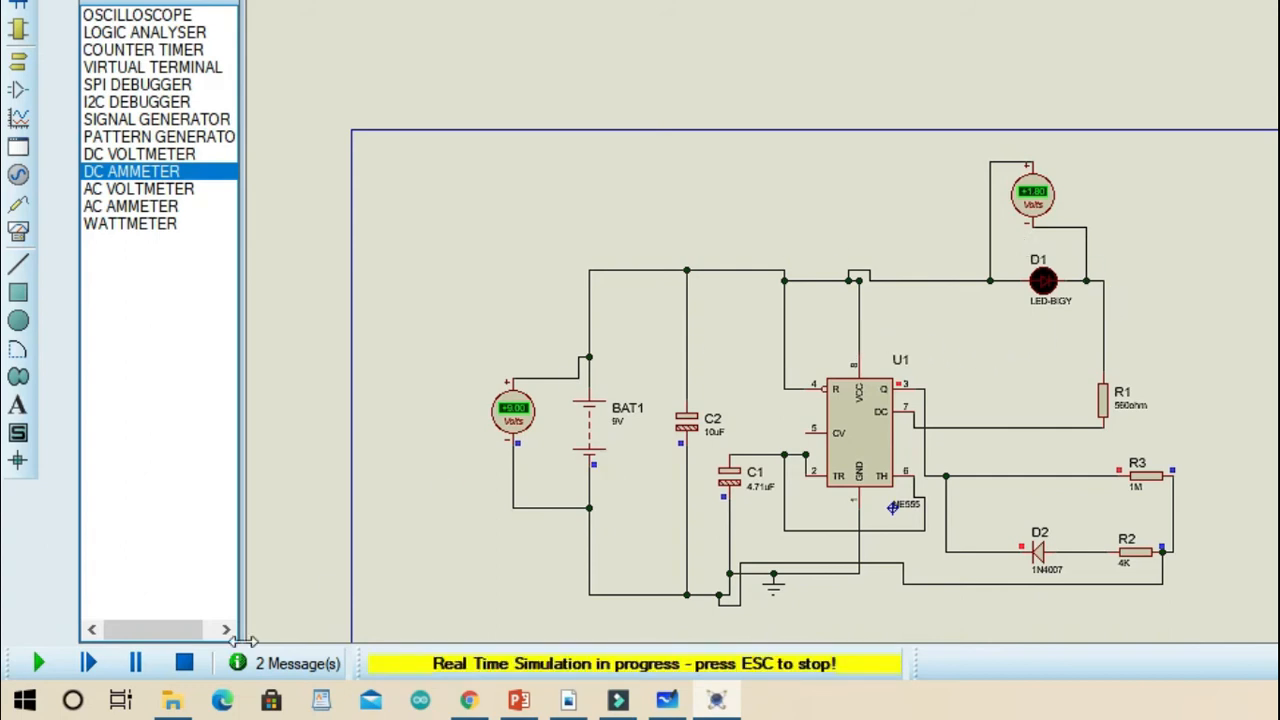
pyautogui.click(186, 662)
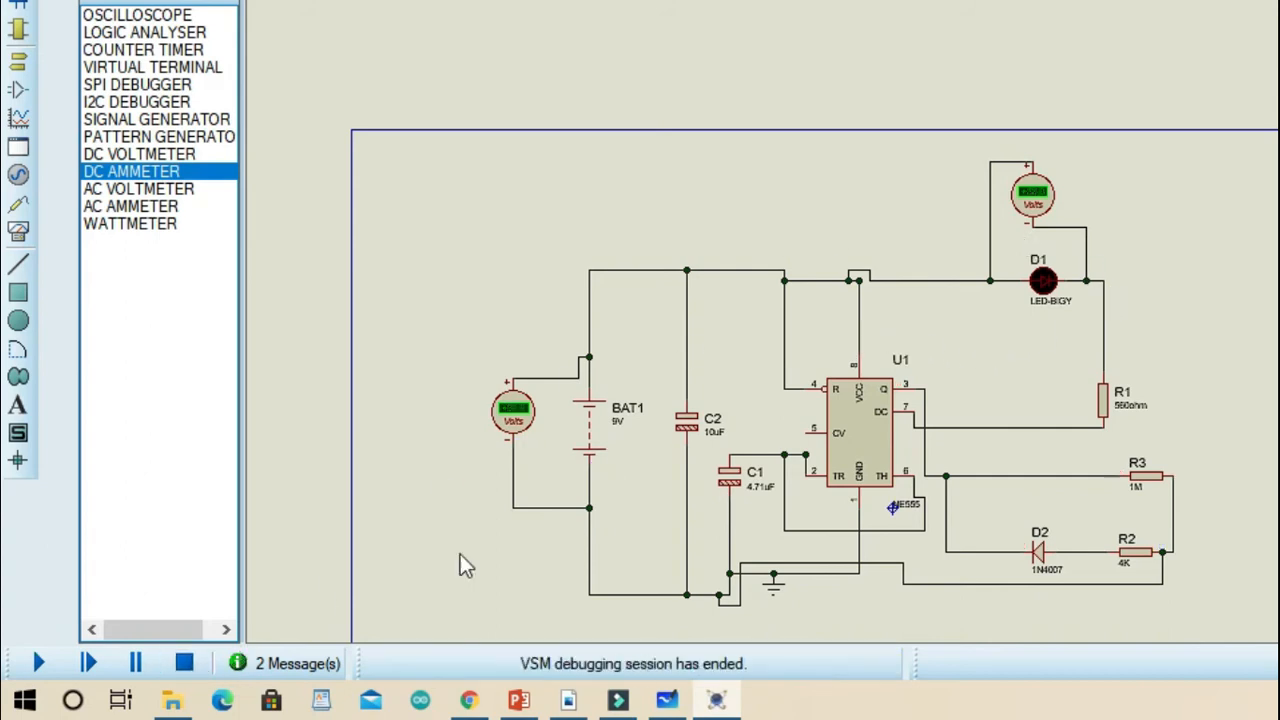
# Wire the LED's cathode side directly to the battery's negative terminal and test the circuit with a simulation run.
pyautogui.click(1086, 281)
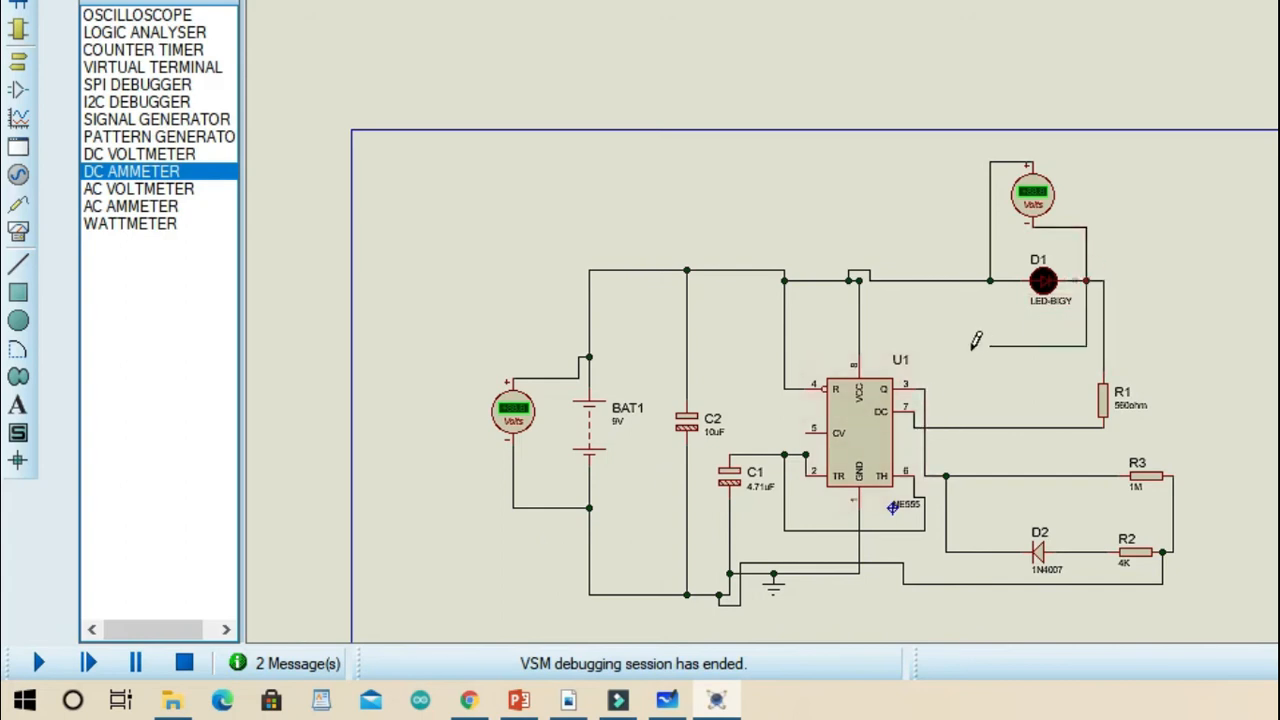
pyautogui.click(590, 507)
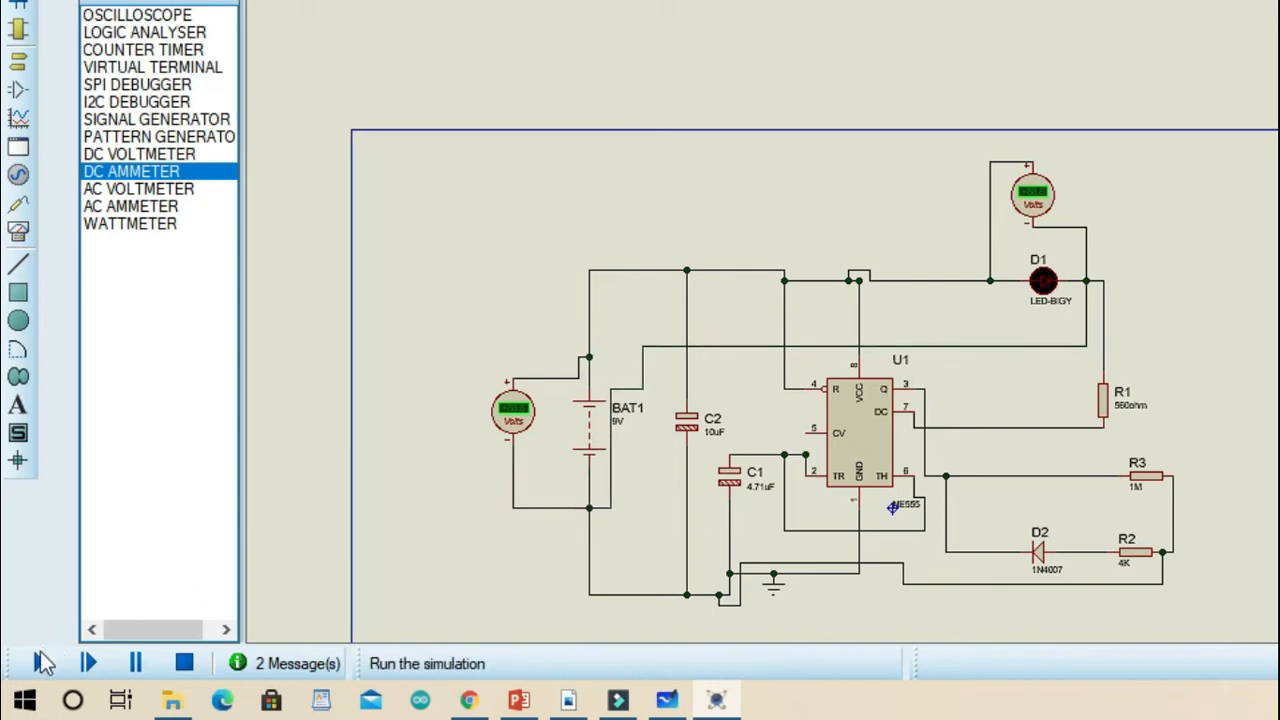
pyautogui.click(39, 663)
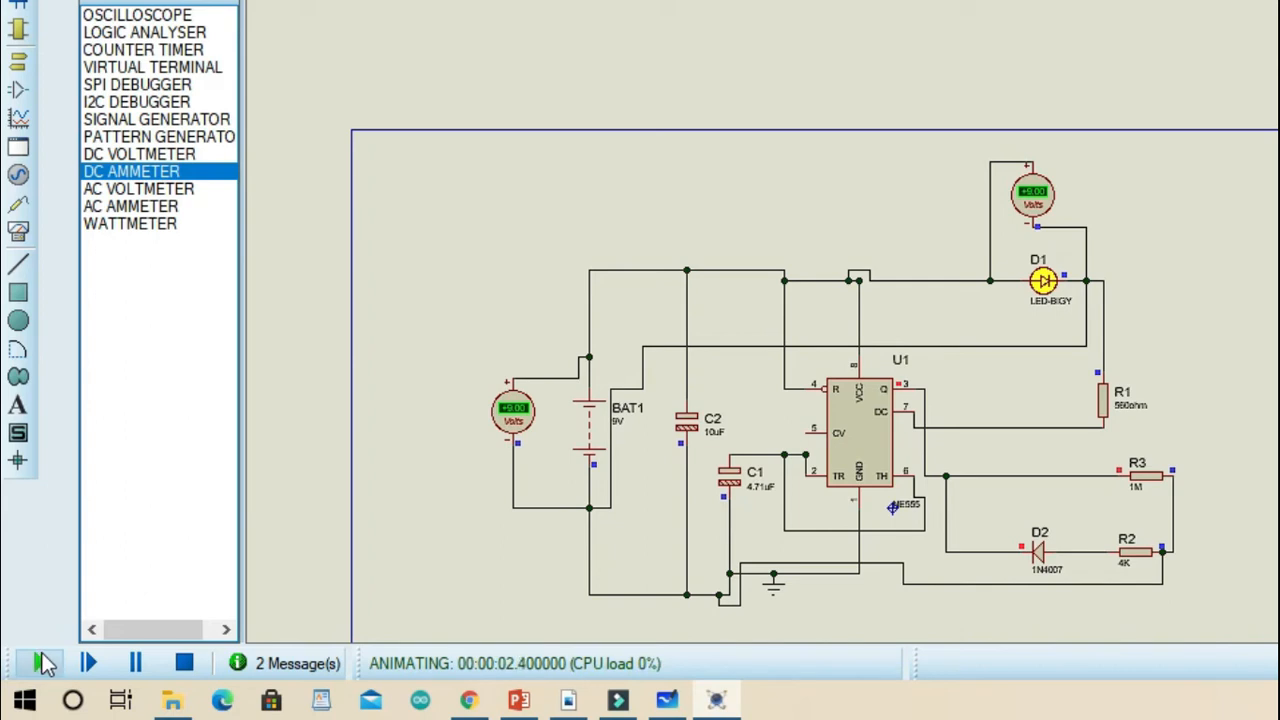
pyautogui.click(184, 663)
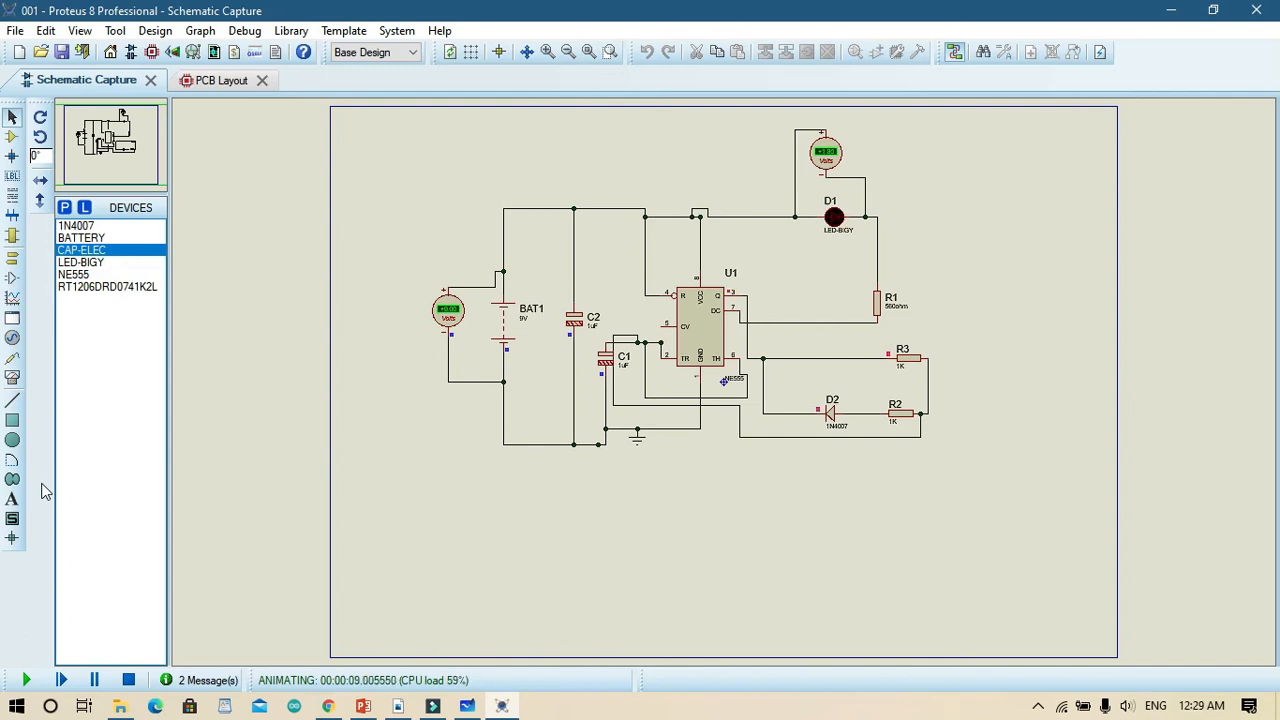
# Stop the running simulation and set resistor R2's value to 2K.
pyautogui.click(128, 680)
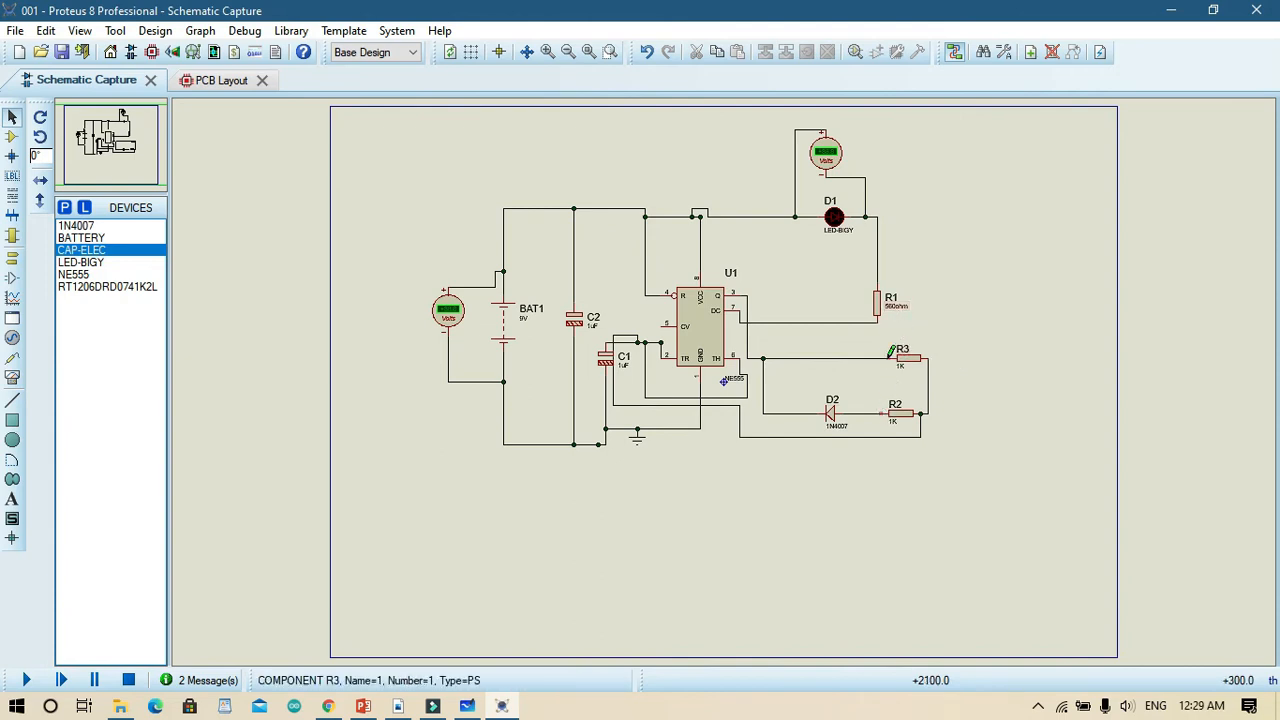
pyautogui.doubleClick(894, 422)
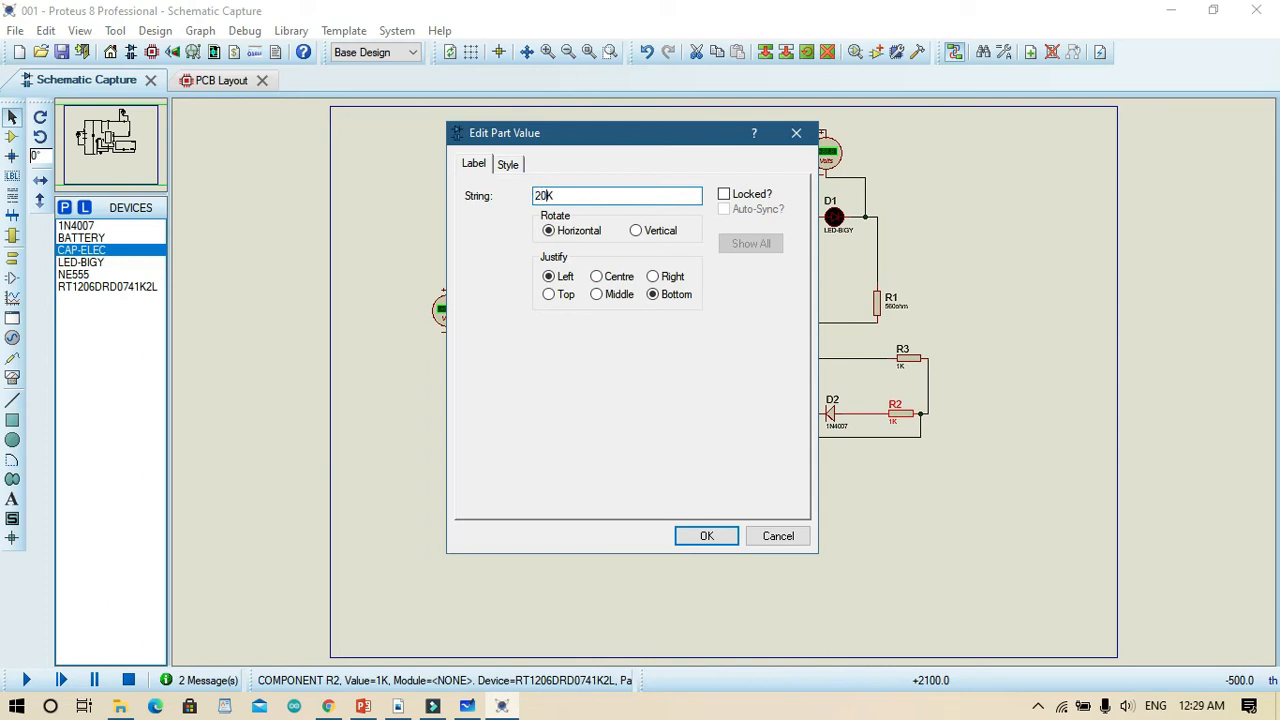
pyautogui.write('20')
pyautogui.press('Return')
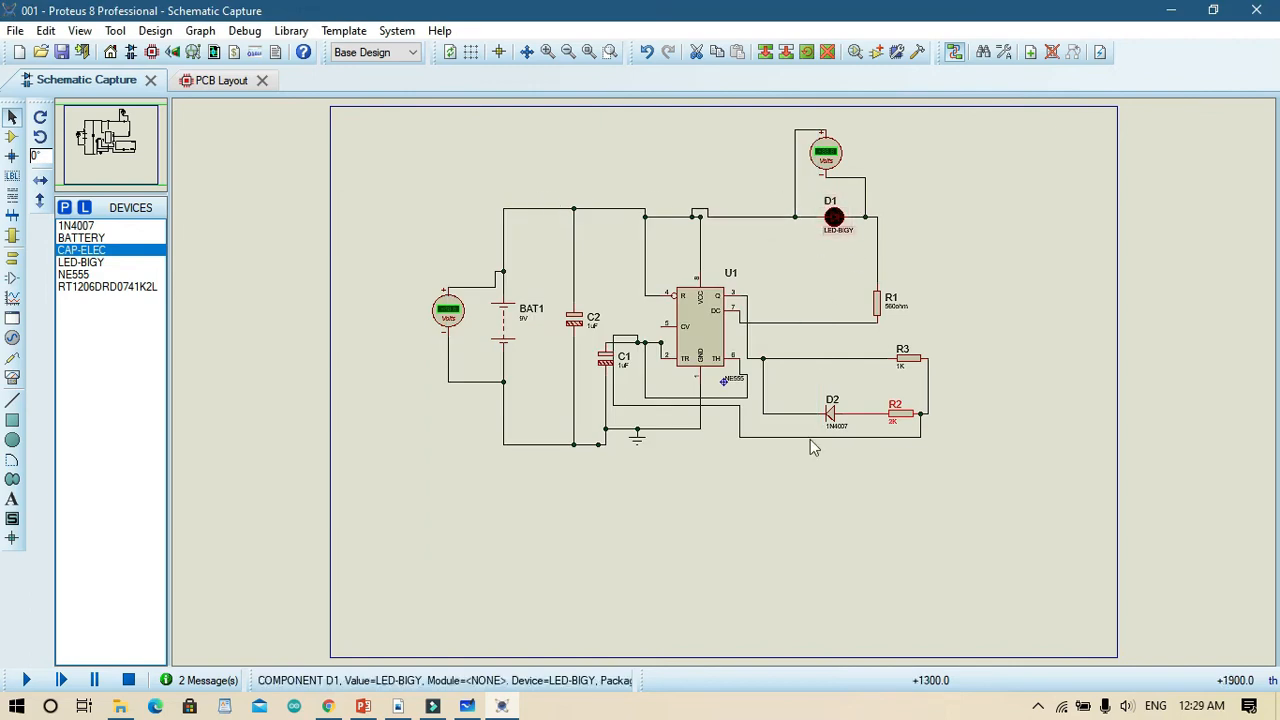
# Set resistor R3's value to 2.5K and run the simulation.
pyautogui.doubleClick(900, 365)
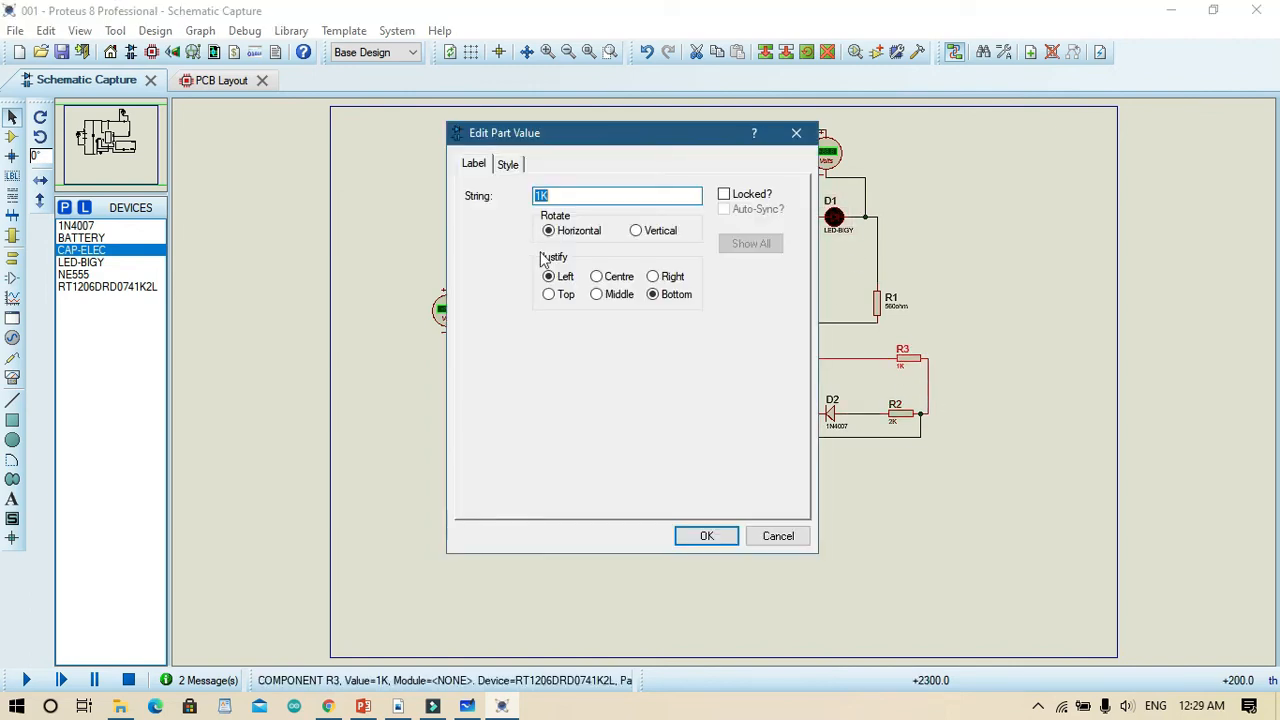
pyautogui.write('2.5K')
pyautogui.press('Return')
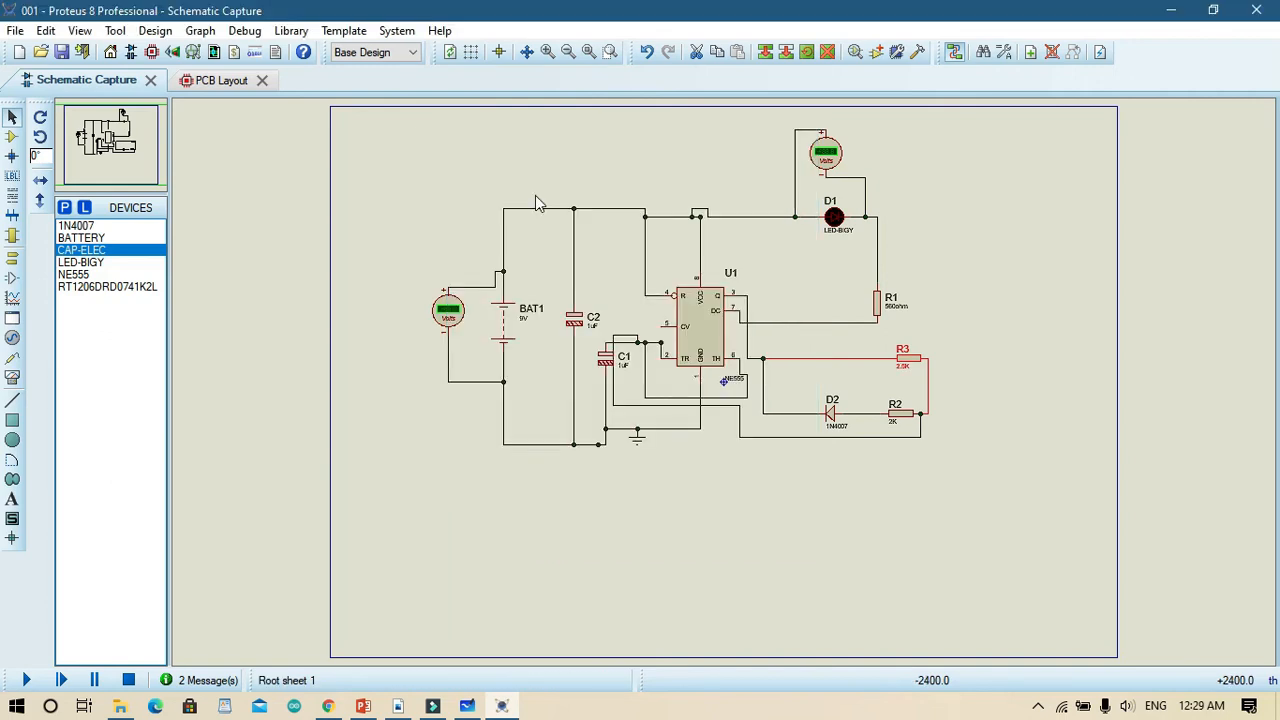
pyautogui.click(26, 680)
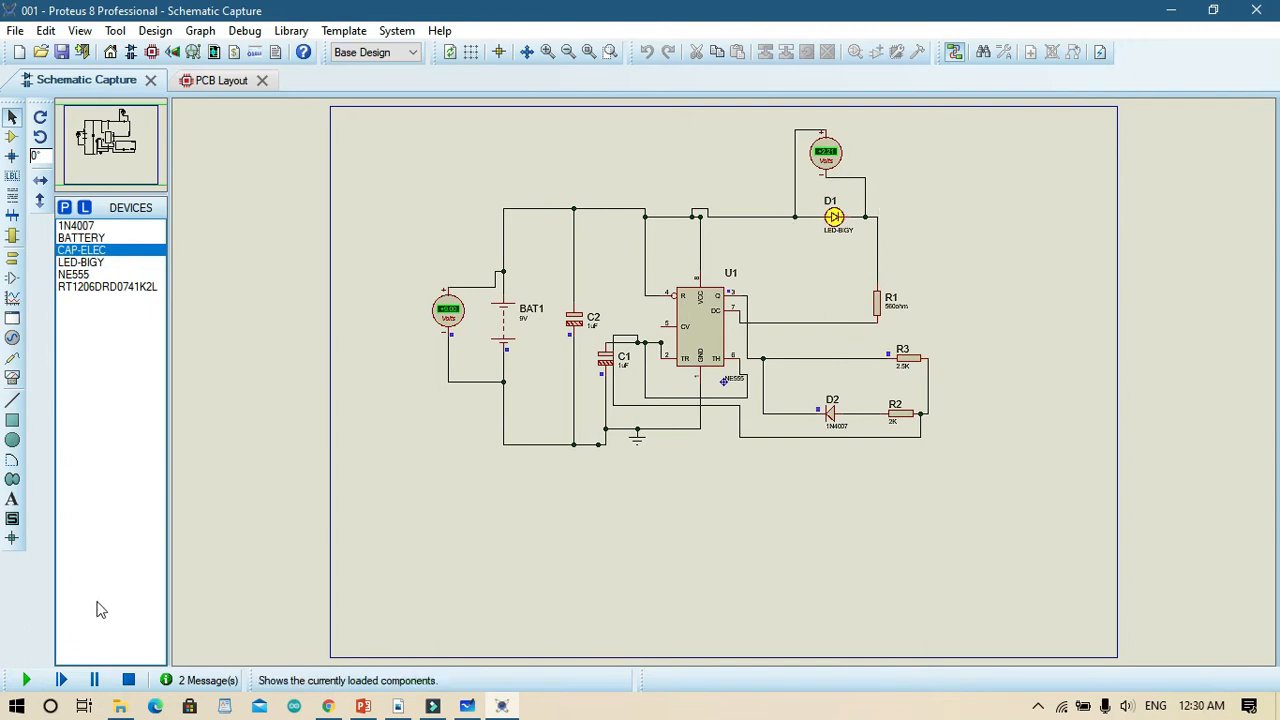
# Set resistor R2's value to 4K with the simulation stopped, and test the change with a short simulation run.
pyautogui.click(128, 680)
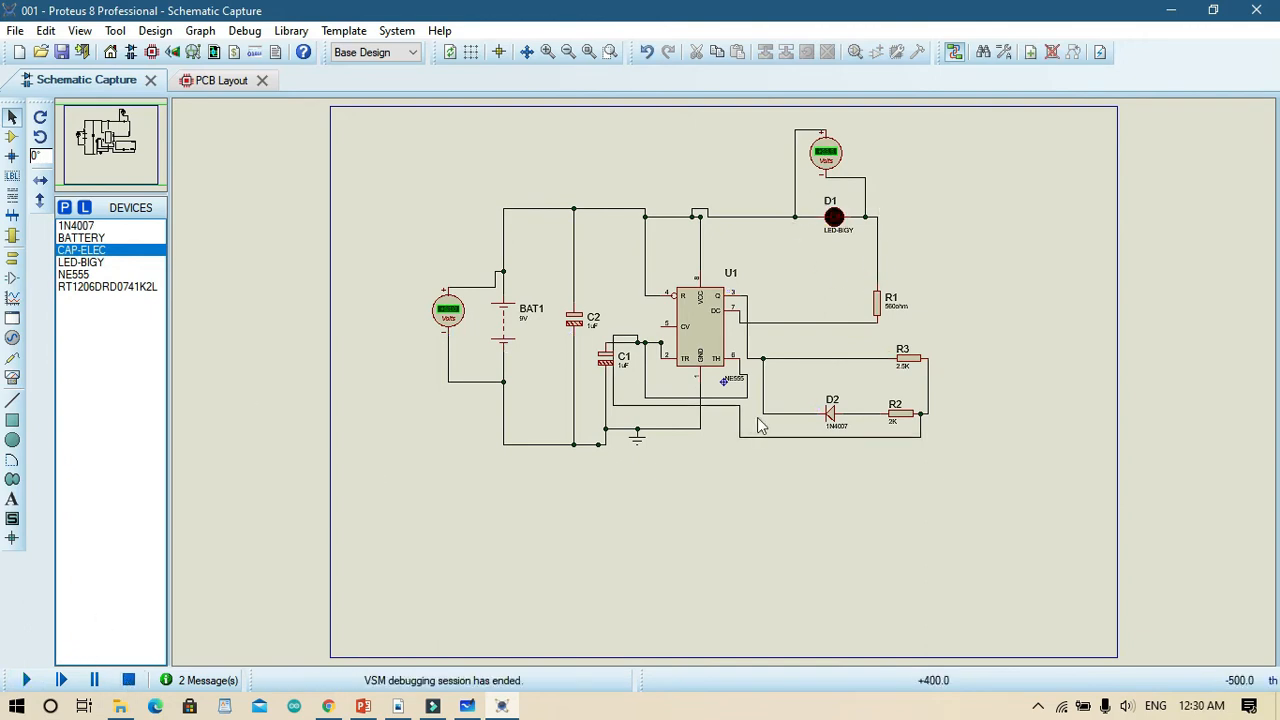
pyautogui.doubleClick(893, 421)
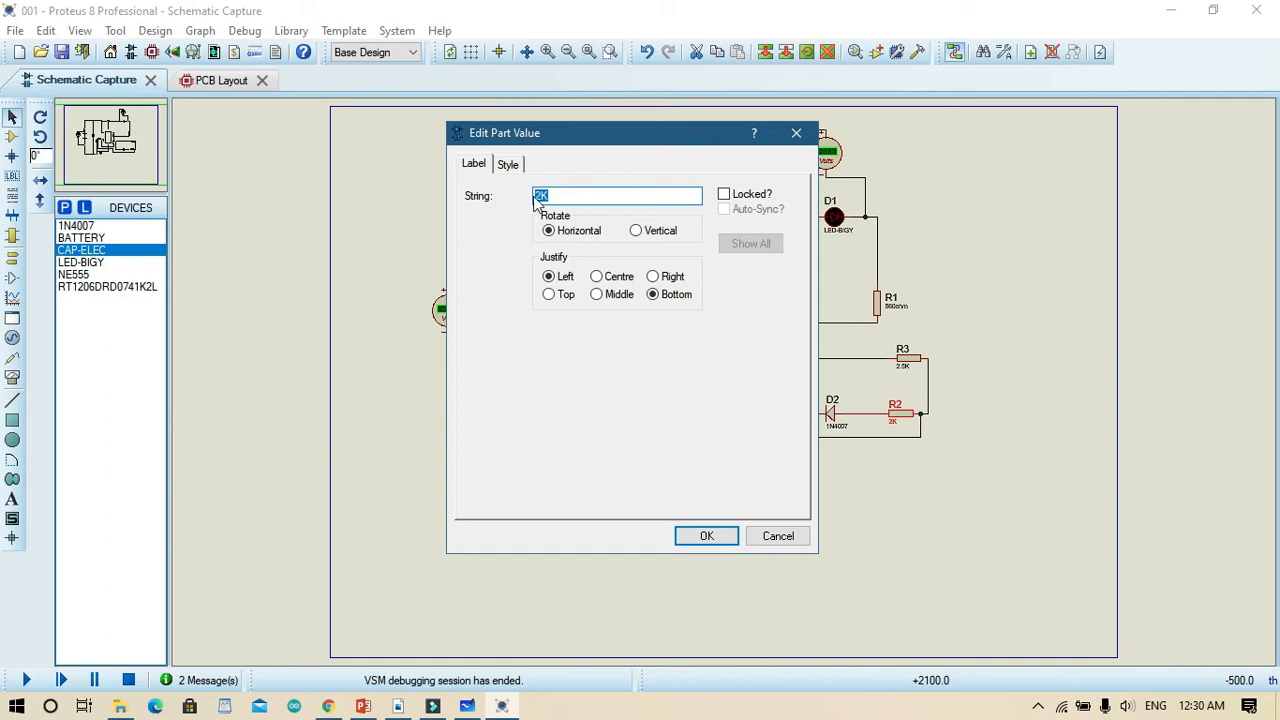
pyautogui.press('Return')
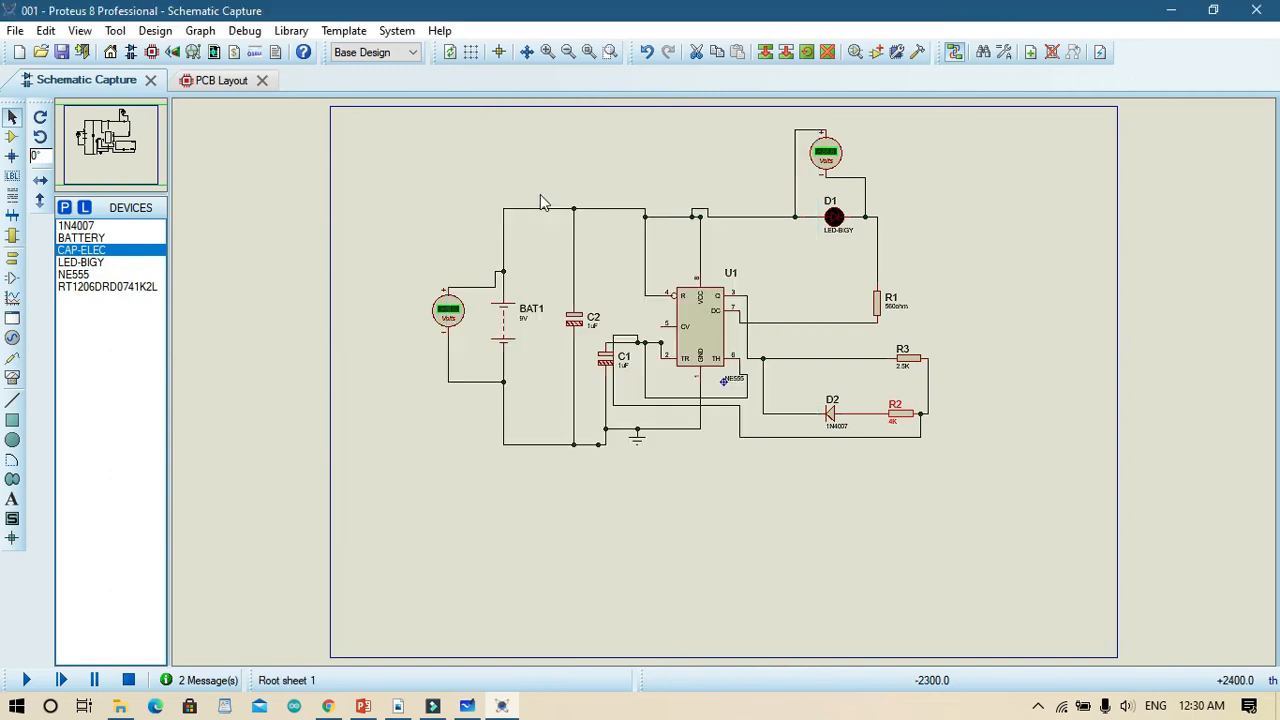
pyautogui.click(24, 681)
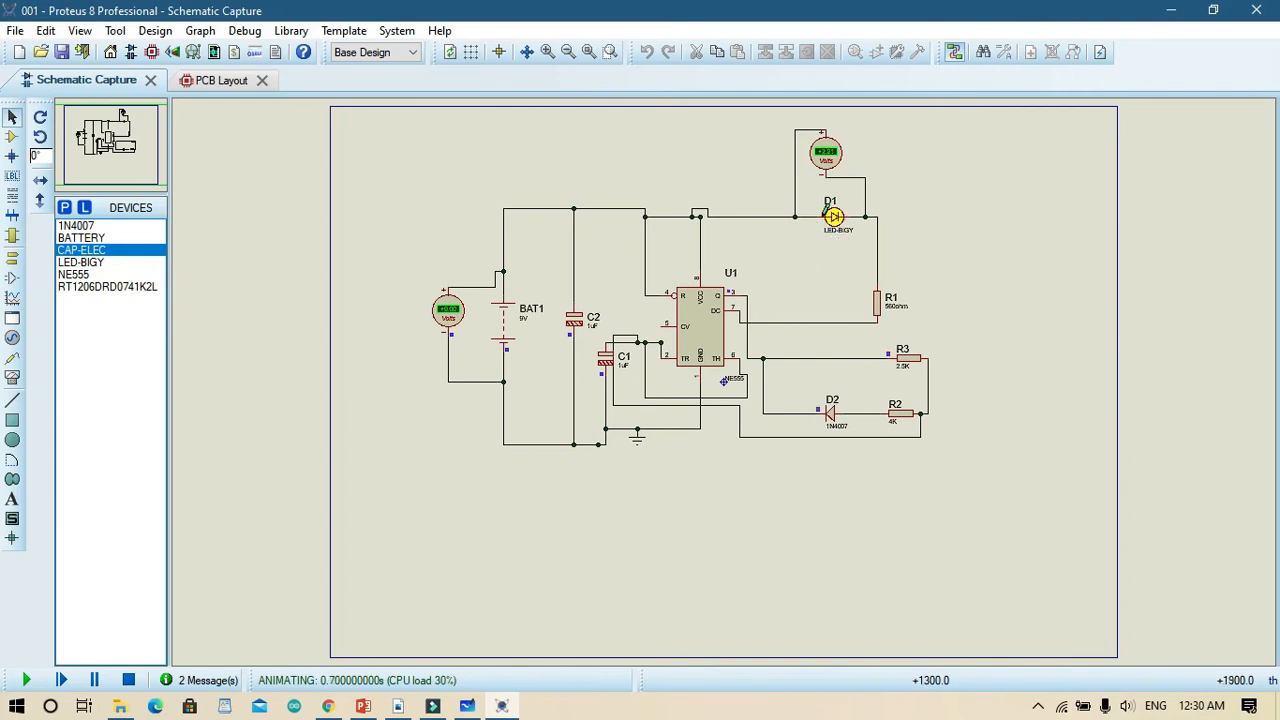
pyautogui.click(128, 680)
# Set capacitor C2's value to 5uF.
pyautogui.doubleClick(592, 318)
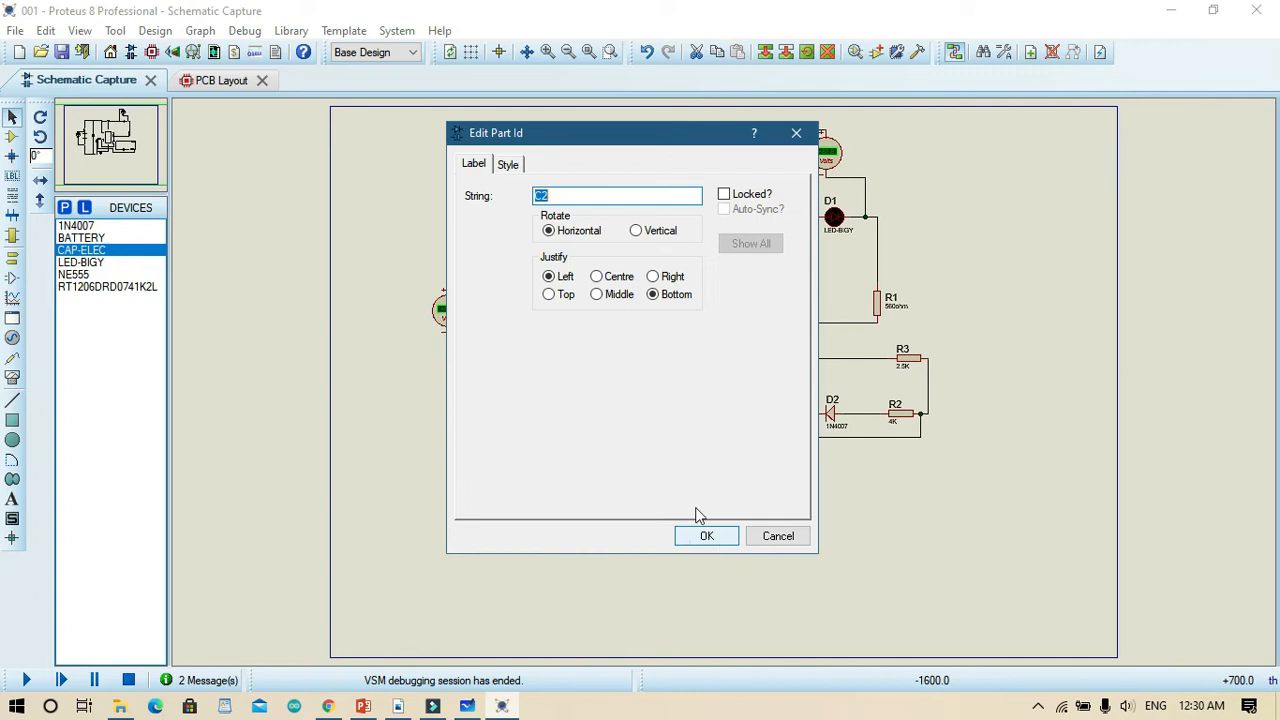
pyautogui.click(770, 537)
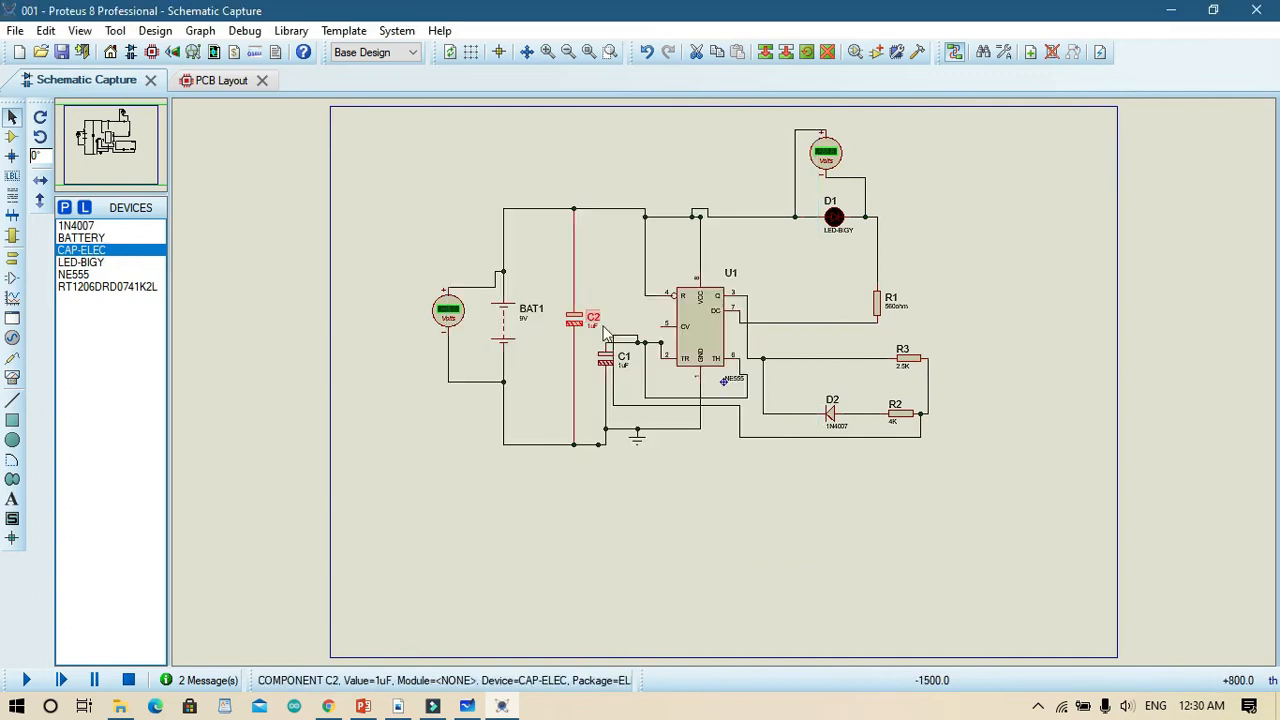
pyautogui.doubleClick(594, 338)
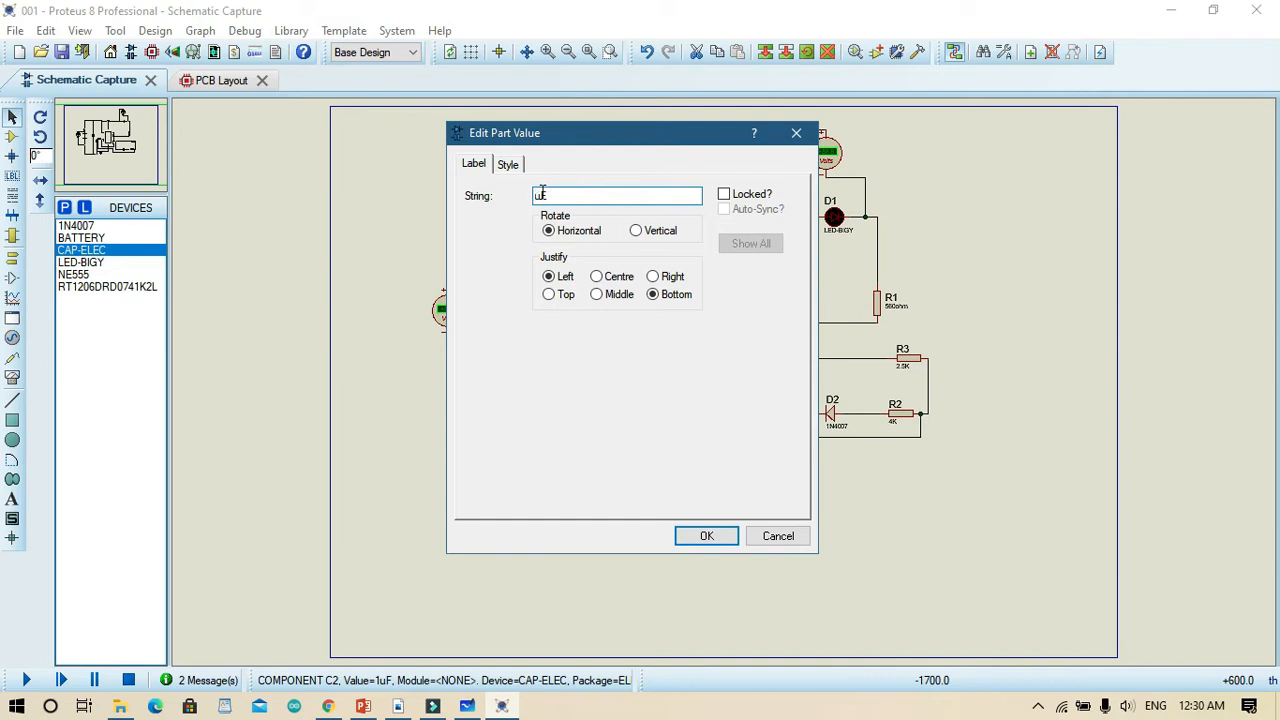
pyautogui.write('5')
pyautogui.press('Return')
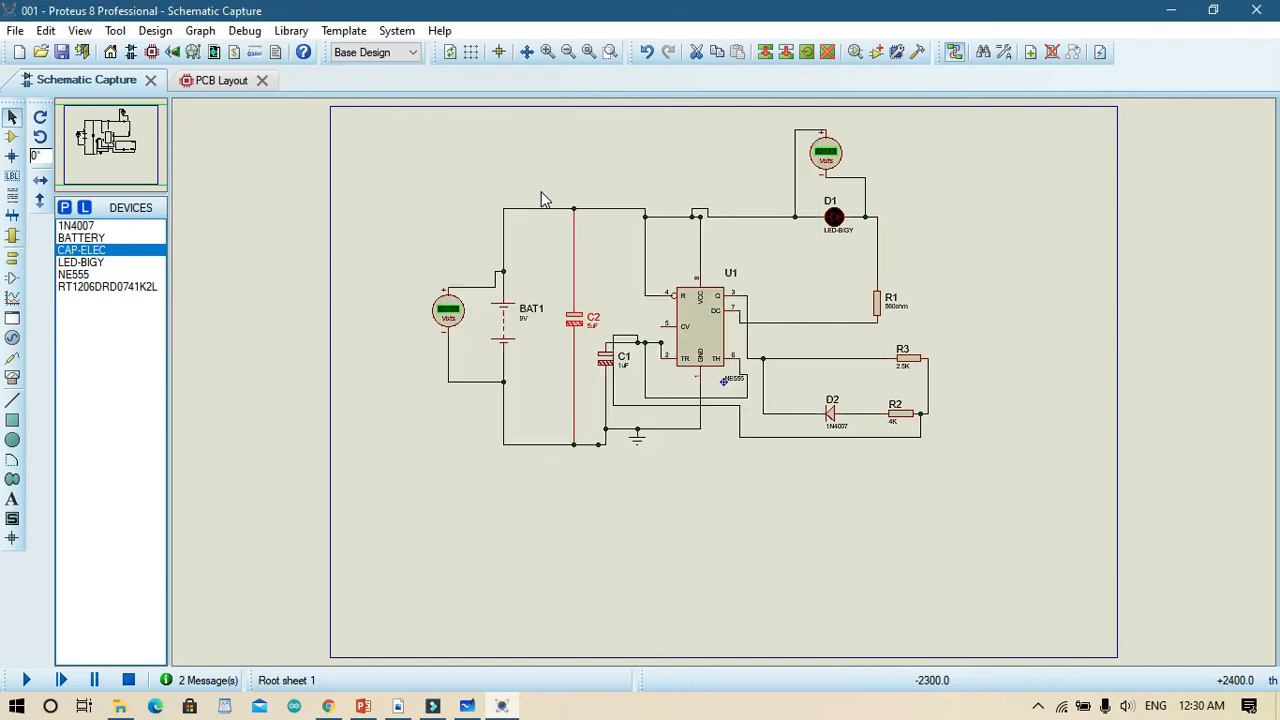
# Set capacitor C1's value to 10uF and check the LED's behaviour with a simulation run.
pyautogui.doubleClick(622, 364)
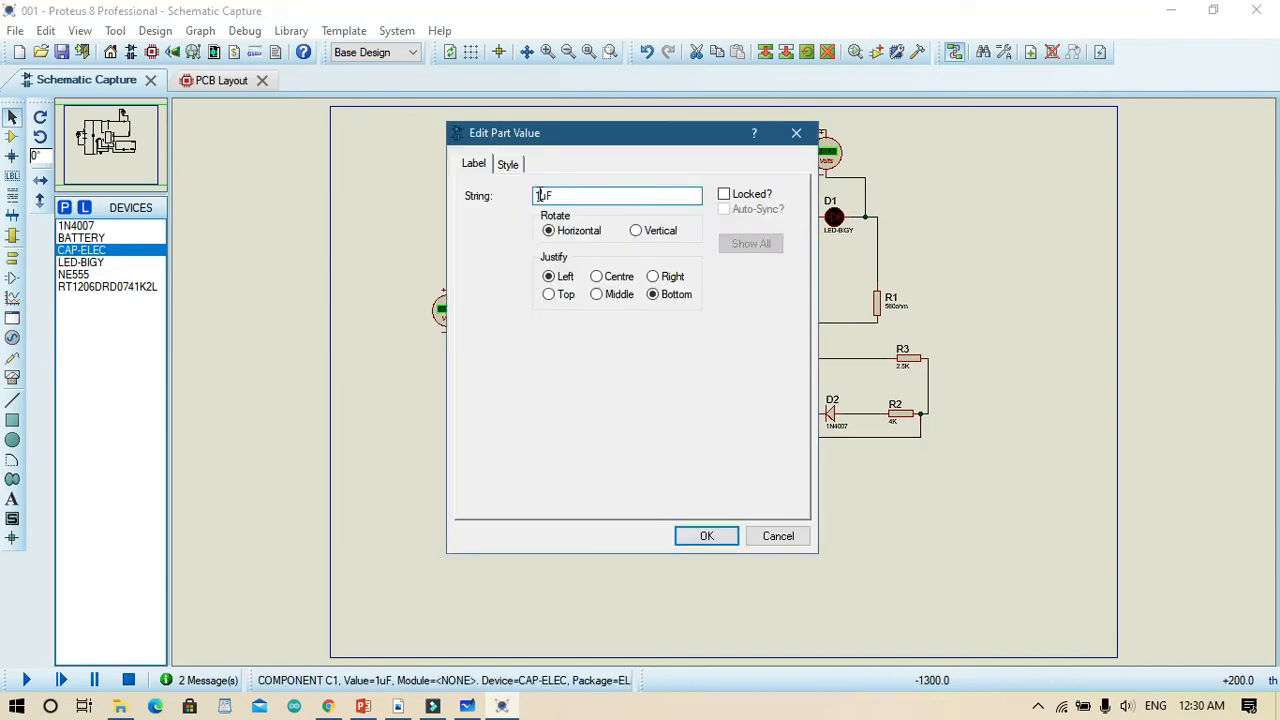
pyautogui.write('0')
pyautogui.press('Return')
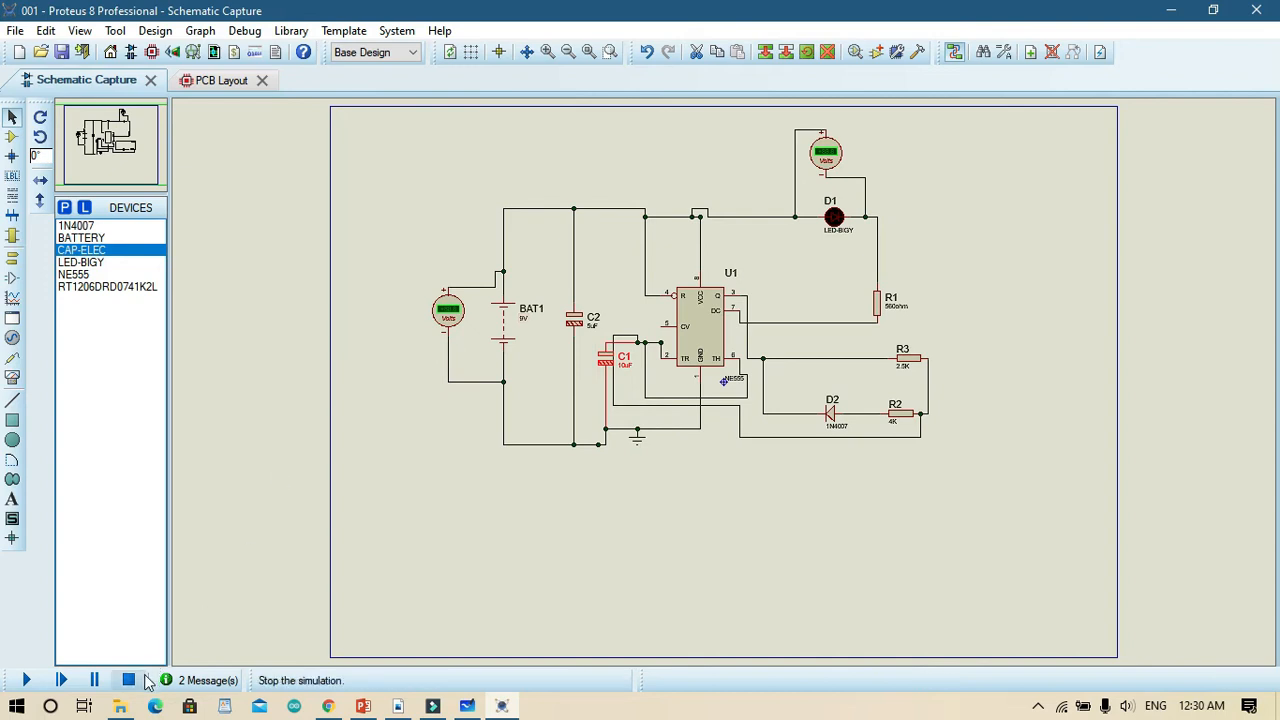
pyautogui.click(26, 680)
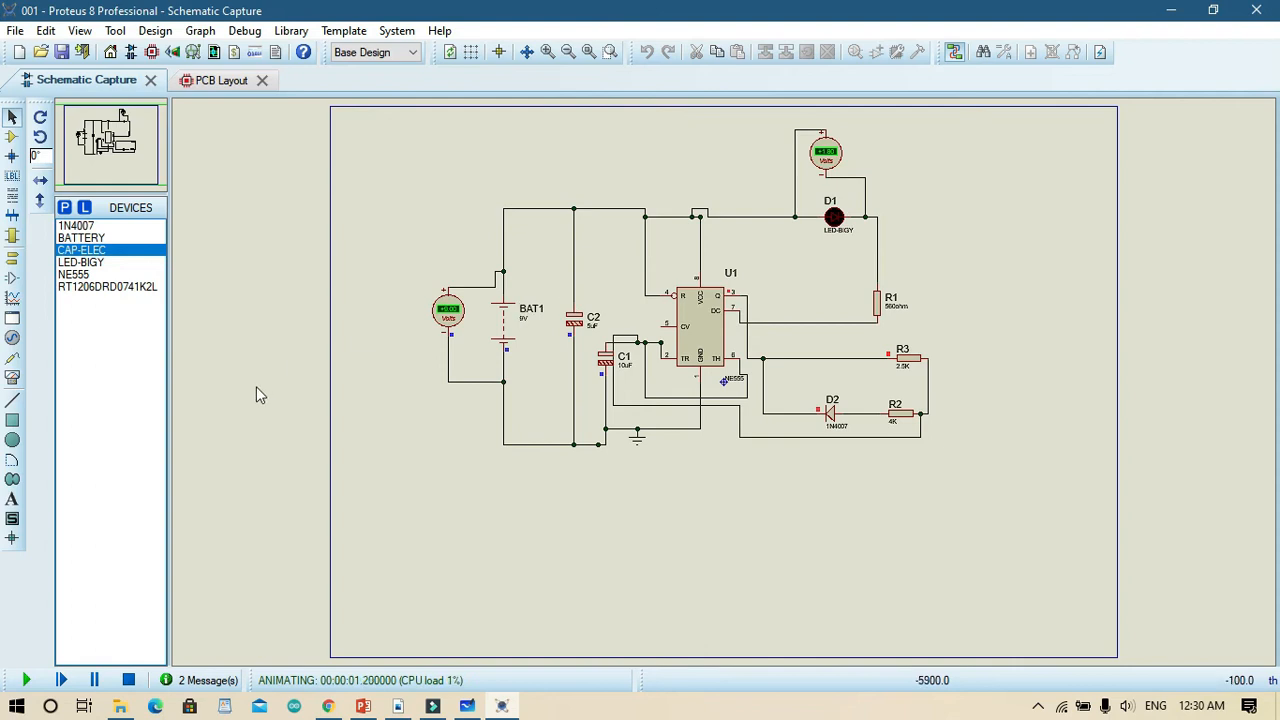
pyautogui.click(134, 676)
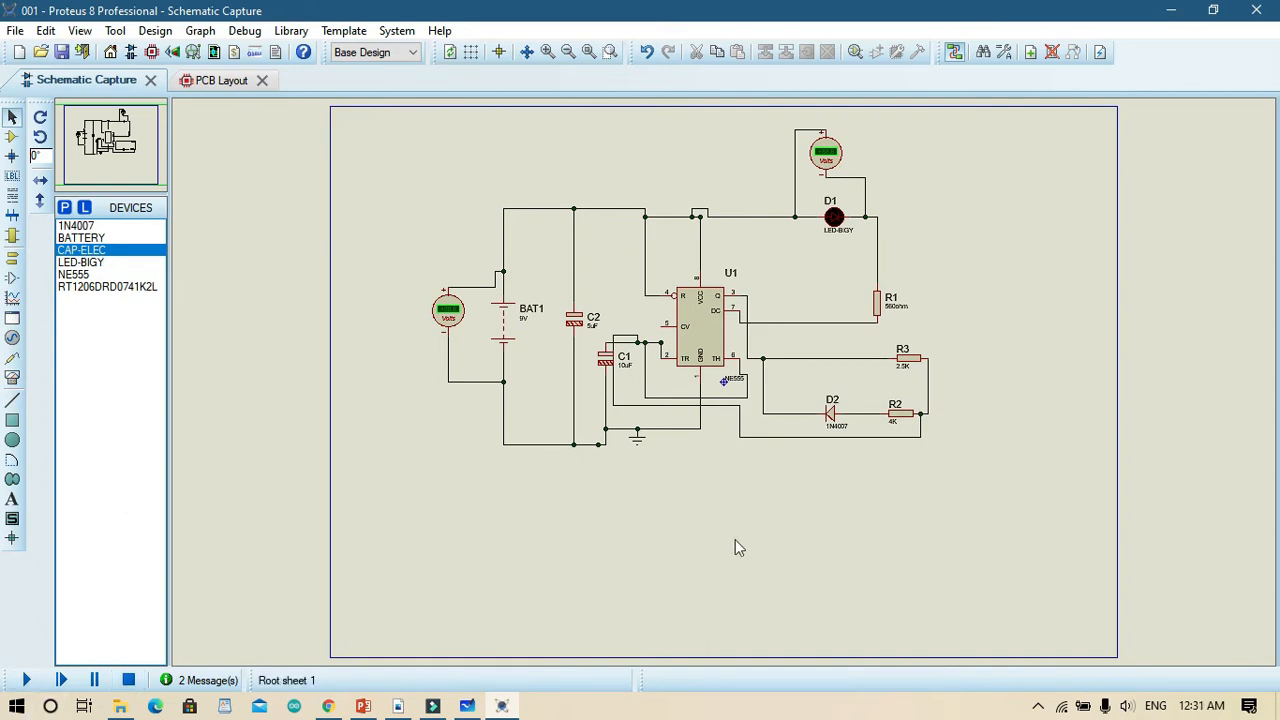
pyautogui.click(1039, 708)
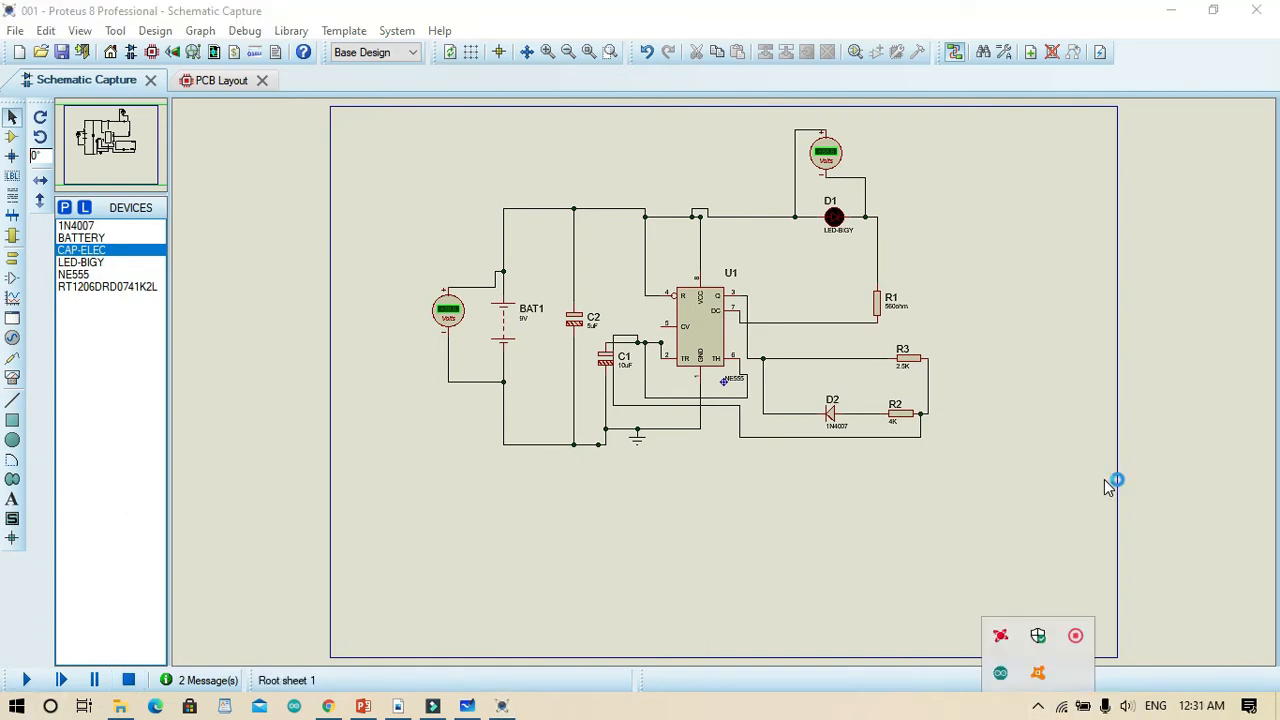
# Delete both voltmeters and battery BAT1 from the schematic, keeping the supply wires.
pyautogui.click(456, 314)
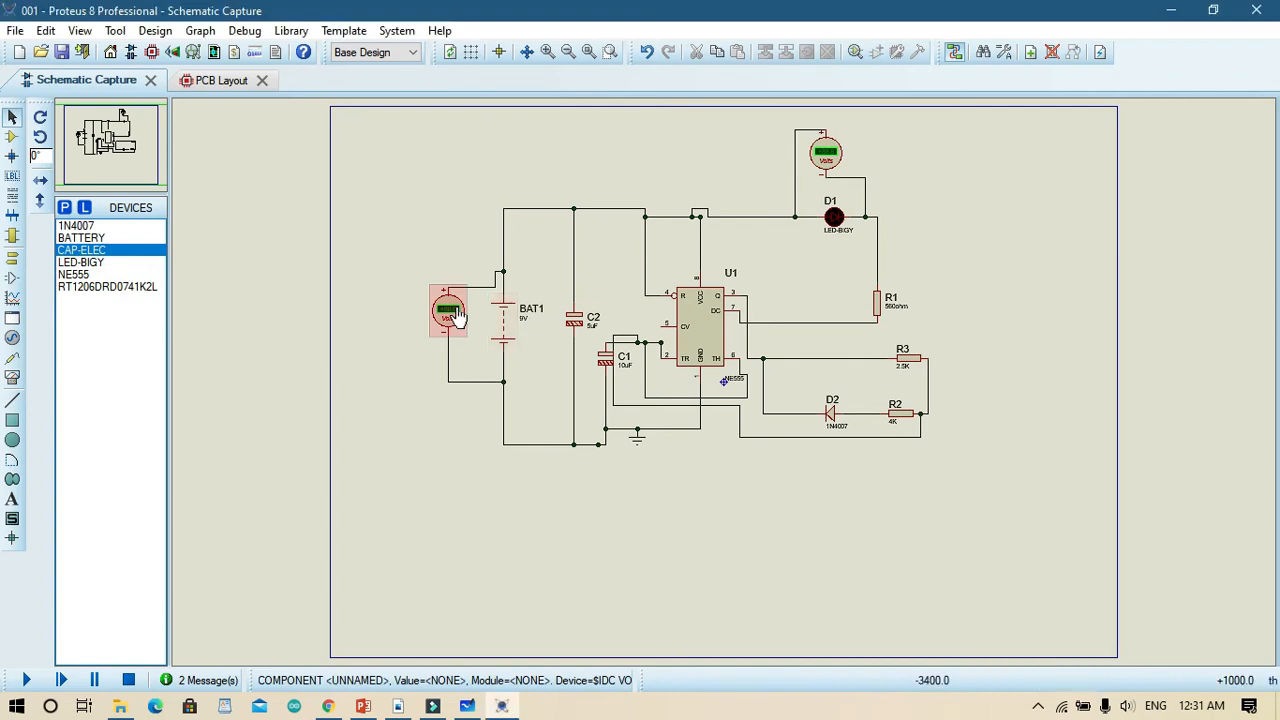
pyautogui.click(456, 314)
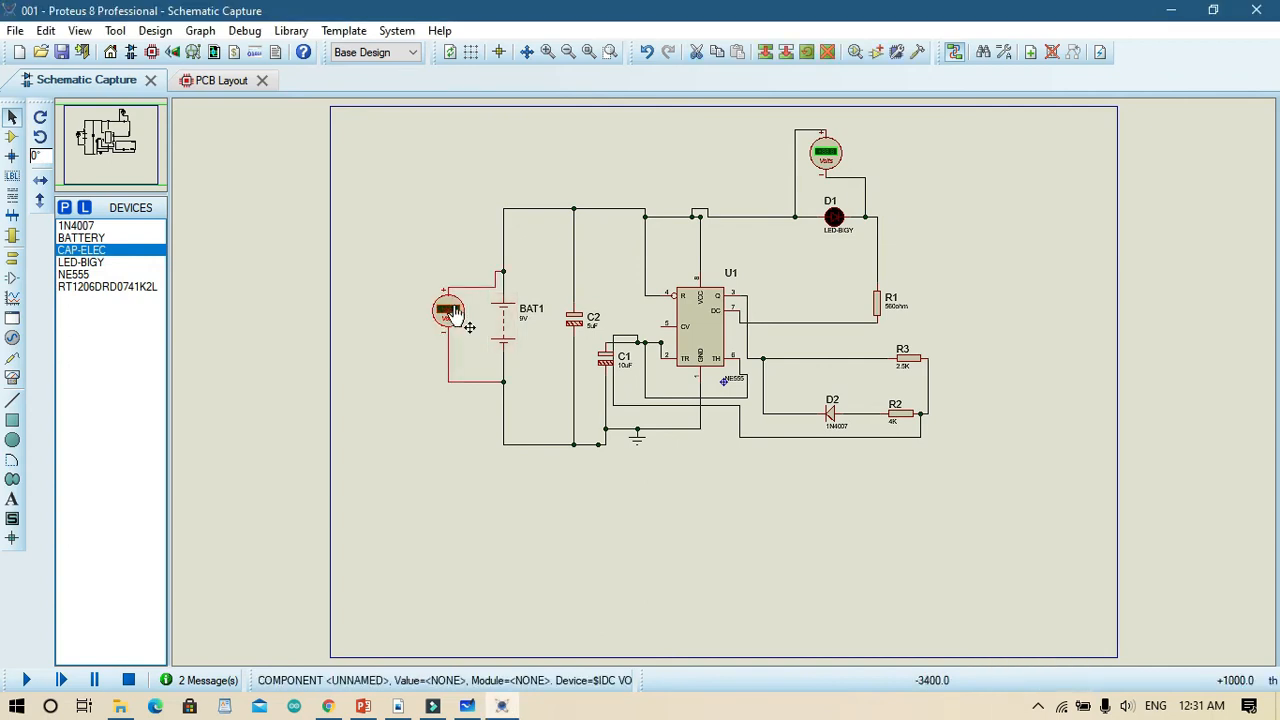
pyautogui.press('Delete')
pyautogui.click(829, 165)
pyautogui.press('Delete')
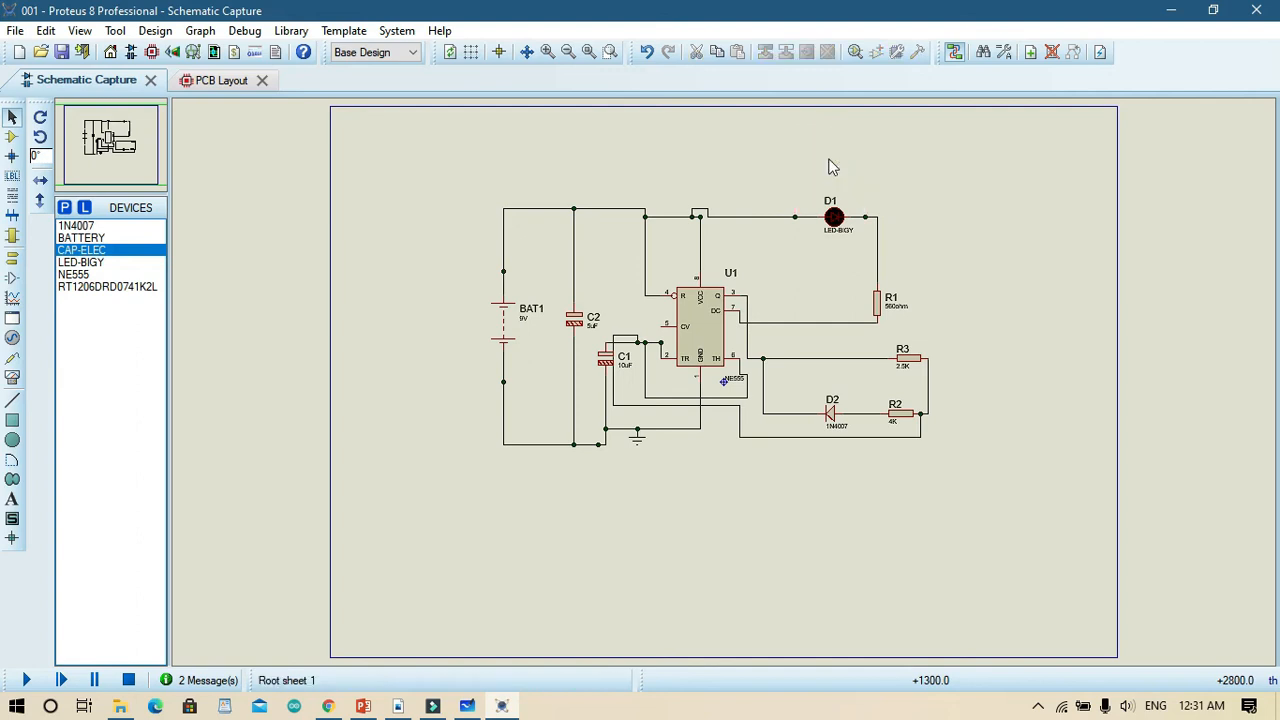
pyautogui.click(513, 330)
pyautogui.press('Delete')
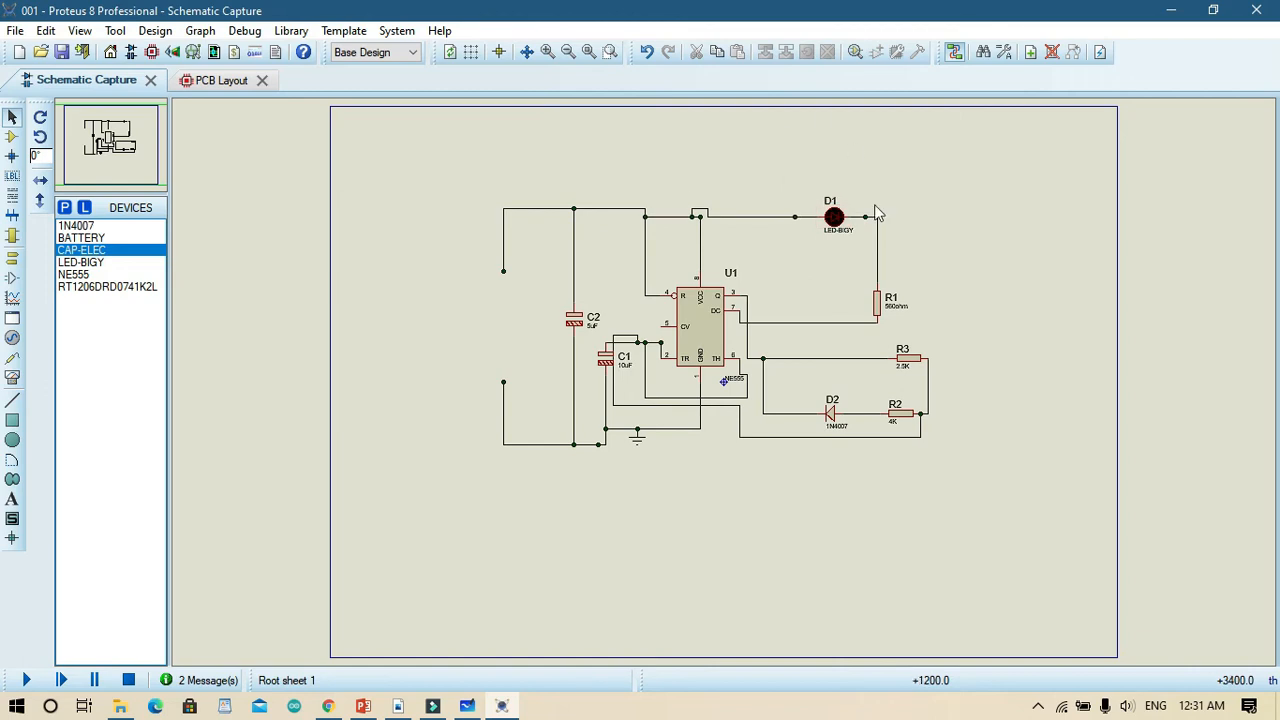
# Search the device library for "2 connector" and pick CONN-SIL2 from the SIL sub-category.
pyautogui.click(834, 219)
pyautogui.click(628, 224)
pyautogui.click(64, 207)
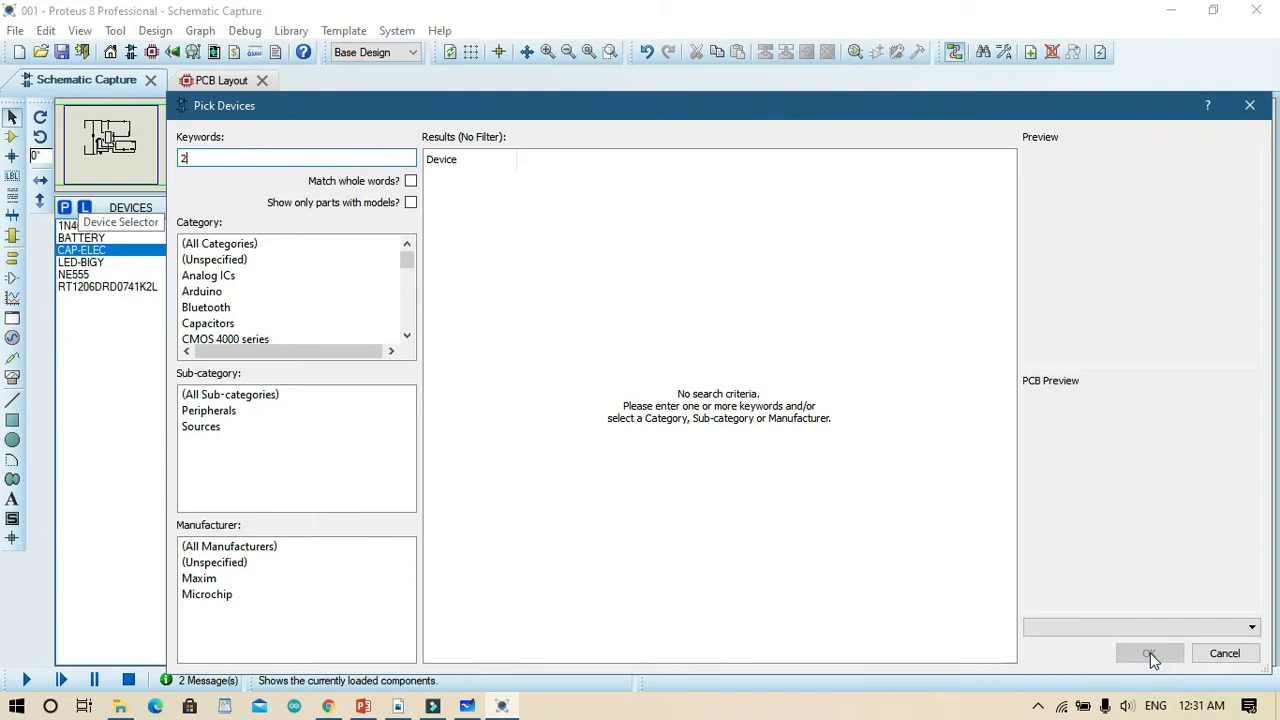
pyautogui.write('2 connector')
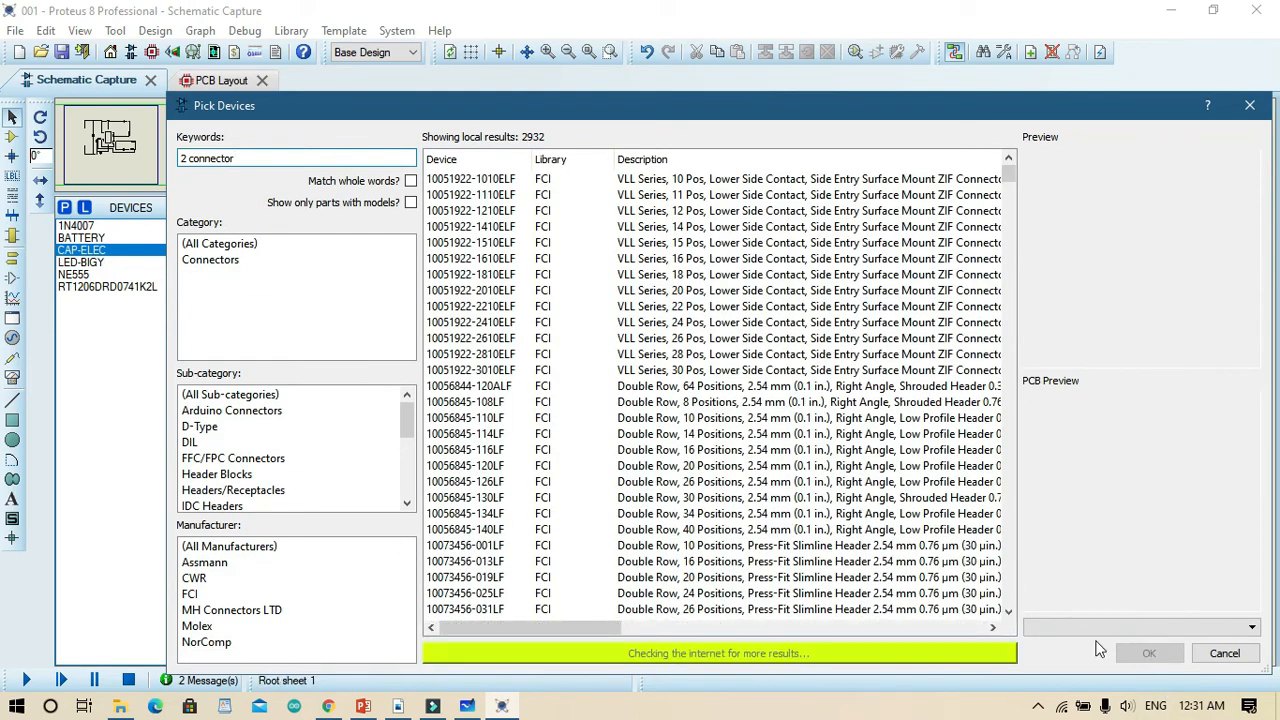
pyautogui.click(765, 246)
pyautogui.moveTo(1010, 175); pyautogui.dragTo(1009, 172)
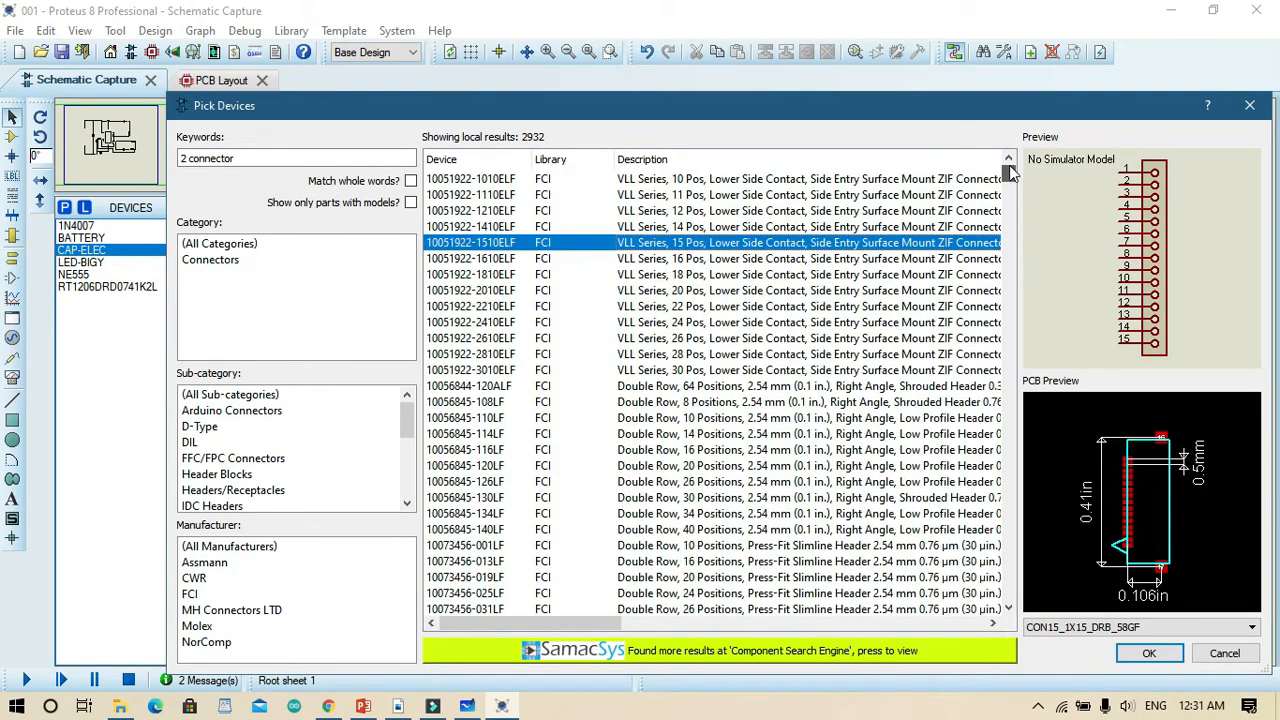
pyautogui.click(224, 441)
pyautogui.moveTo(404, 432); pyautogui.dragTo(404, 486)
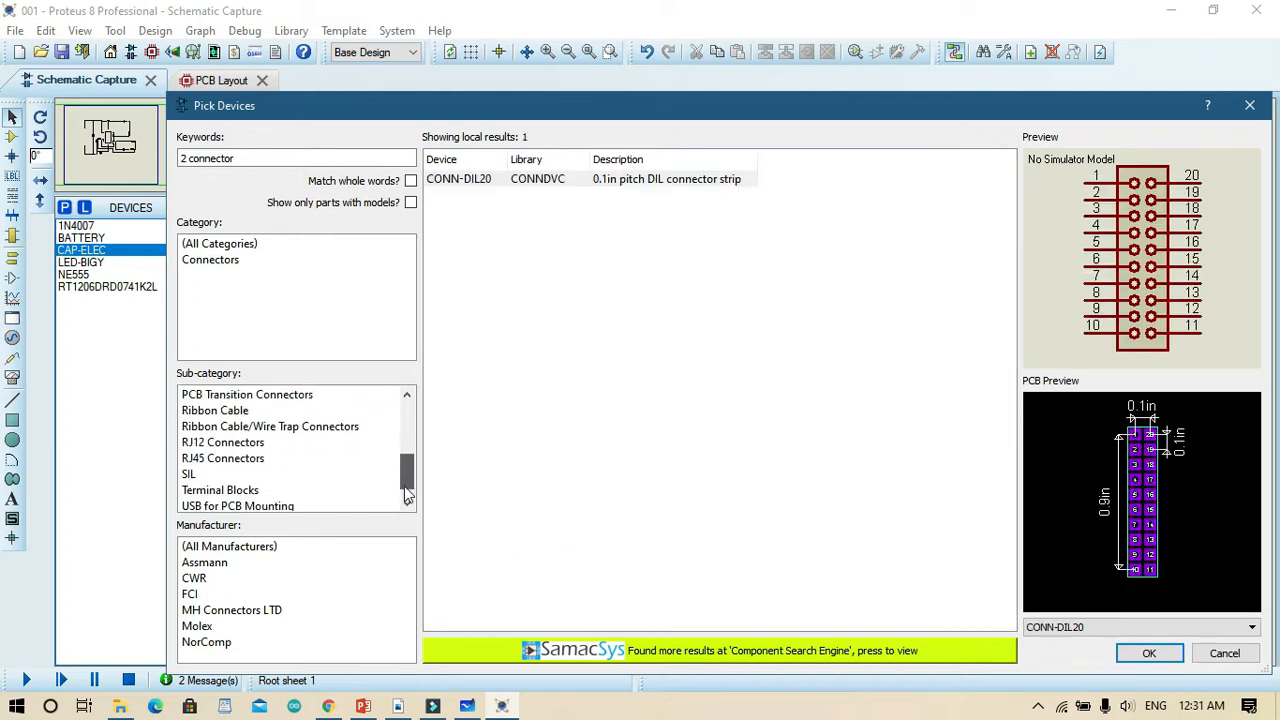
pyautogui.click(320, 476)
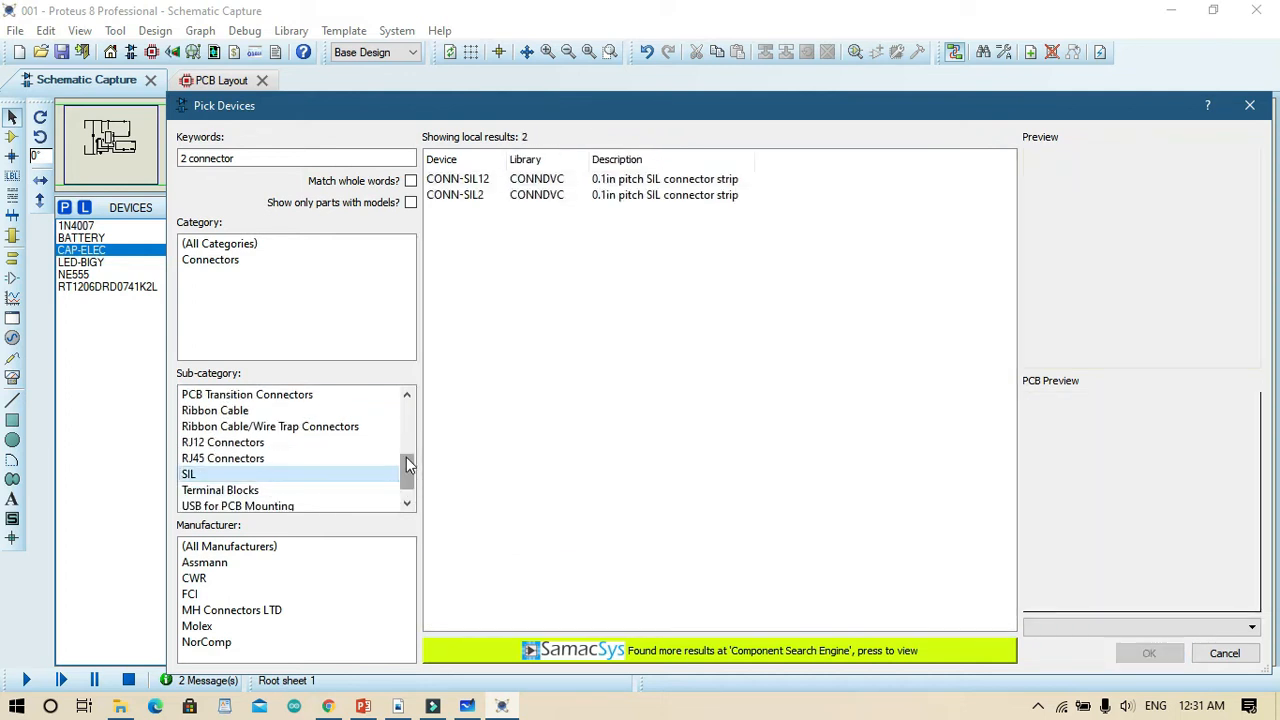
pyautogui.click(468, 181)
pyautogui.click(478, 196)
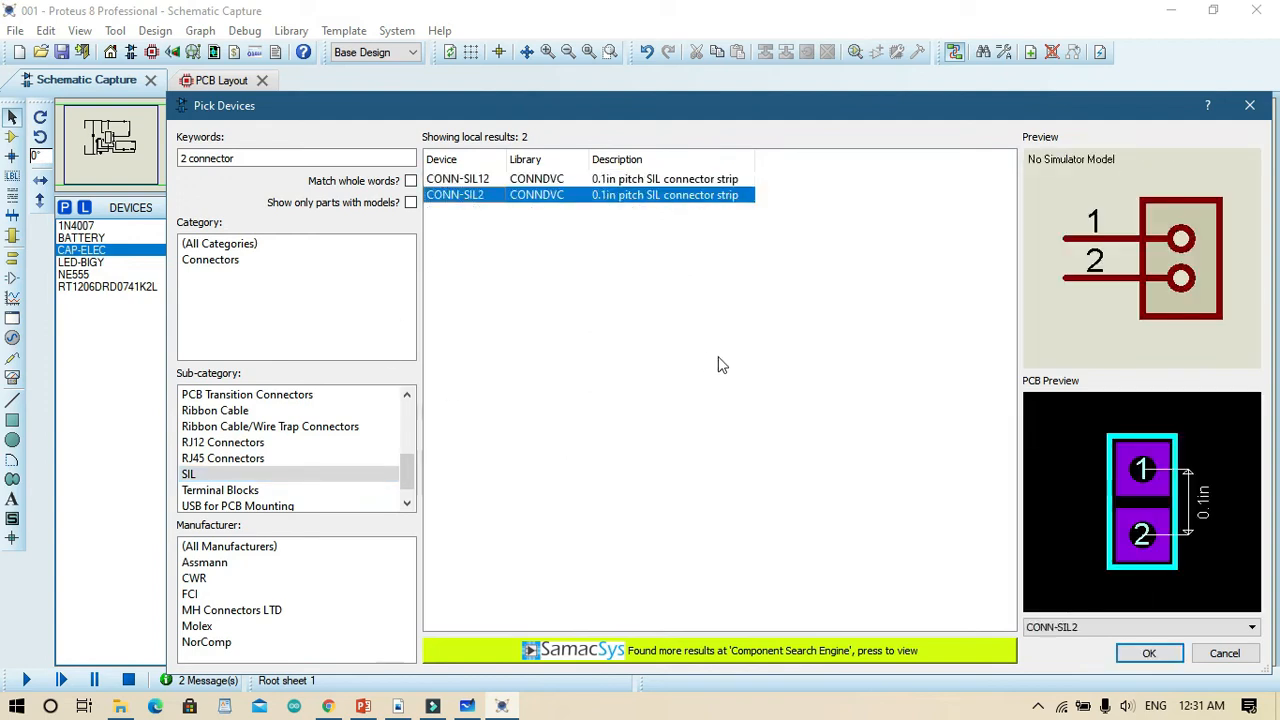
pyautogui.click(1140, 654)
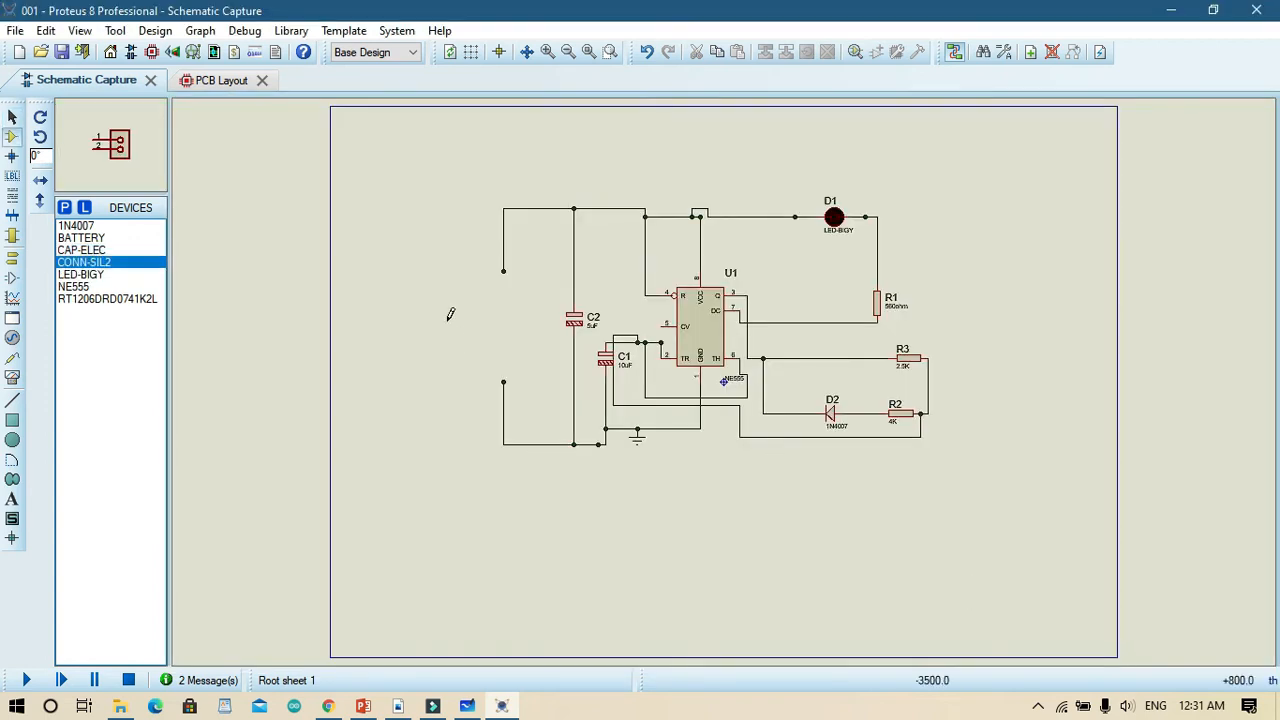
# Place a CONN-SIL2 connector between the open supply wire ends and rotate it by 180 degrees.
pyautogui.click(483, 330)
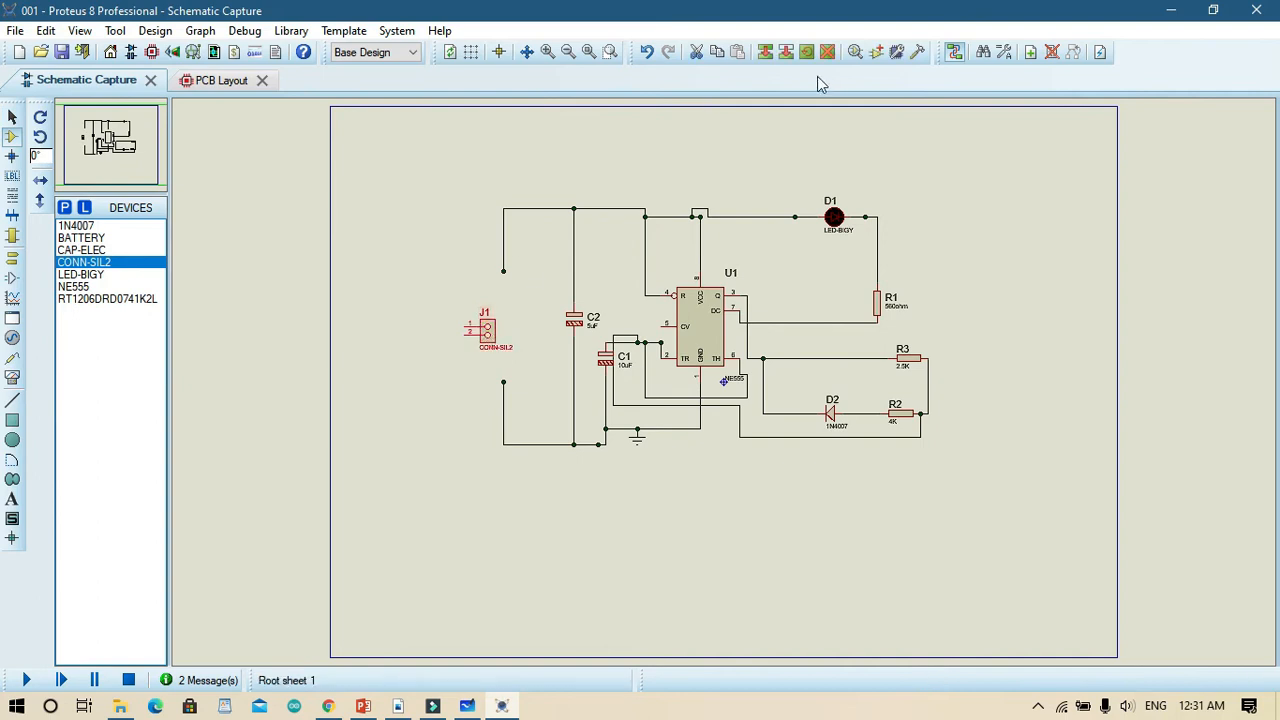
pyautogui.click(806, 52)
pyautogui.write('1')
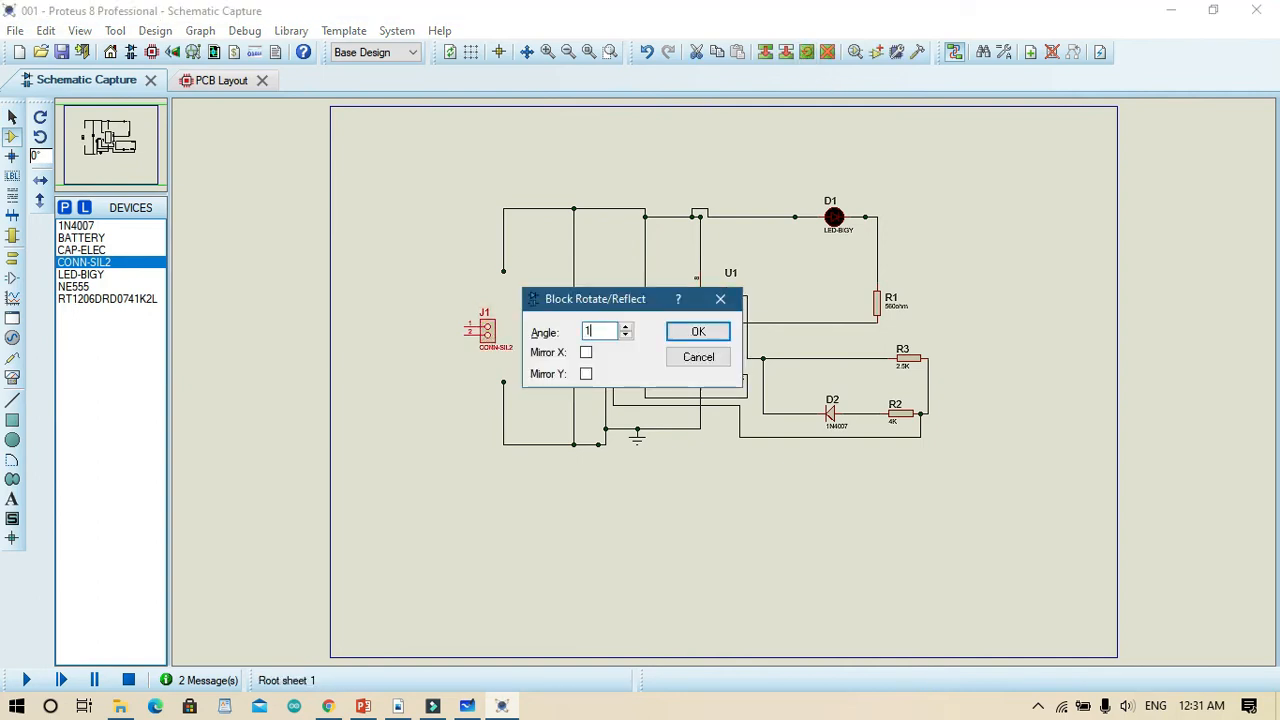
pyautogui.write('80')
pyautogui.press('Return')
# Wire connector J1's pin 2 to the upper supply wire end and pin 1 to the lower one.
pyautogui.click(504, 271)
pyautogui.click(466, 326)
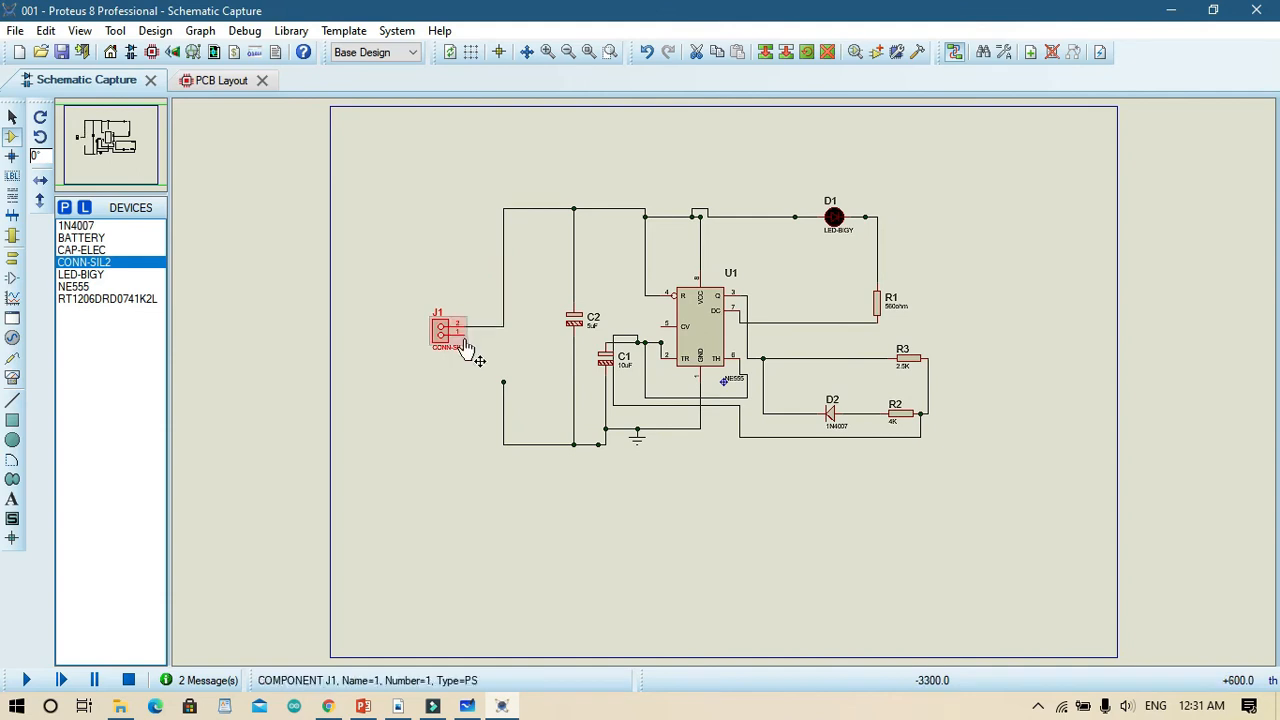
pyautogui.click(480, 334)
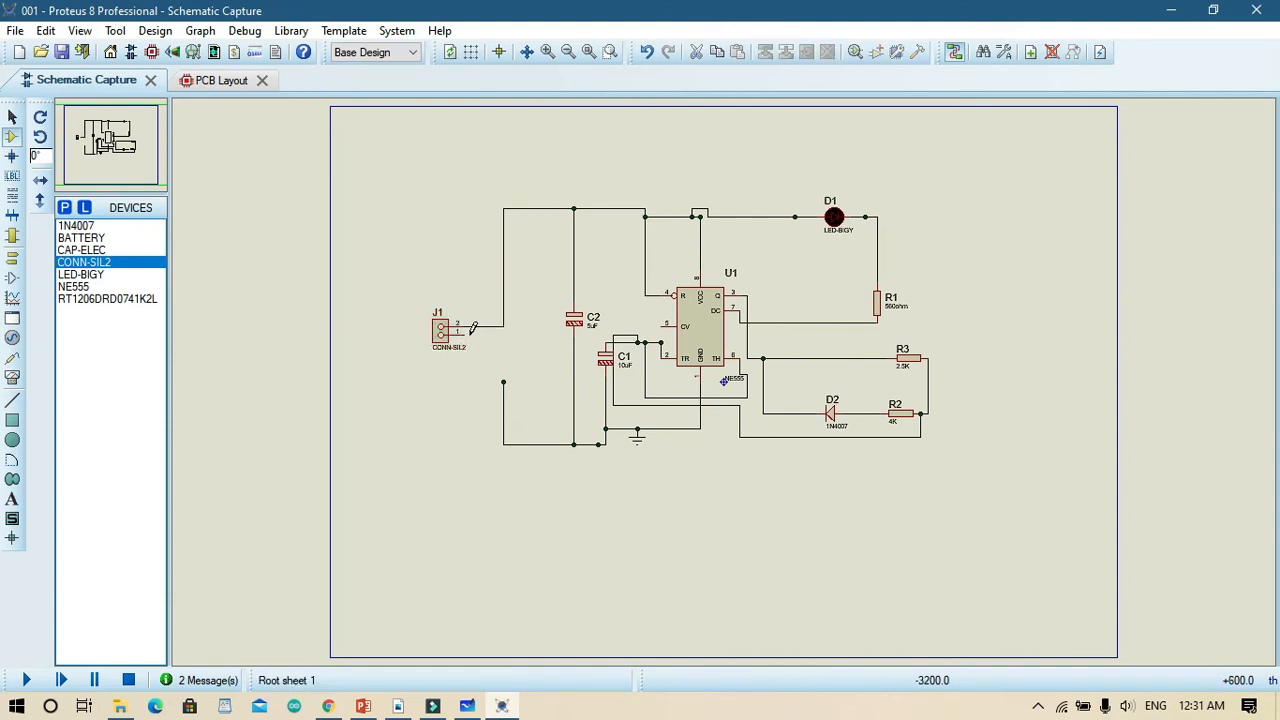
pyautogui.click(464, 335)
pyautogui.click(504, 381)
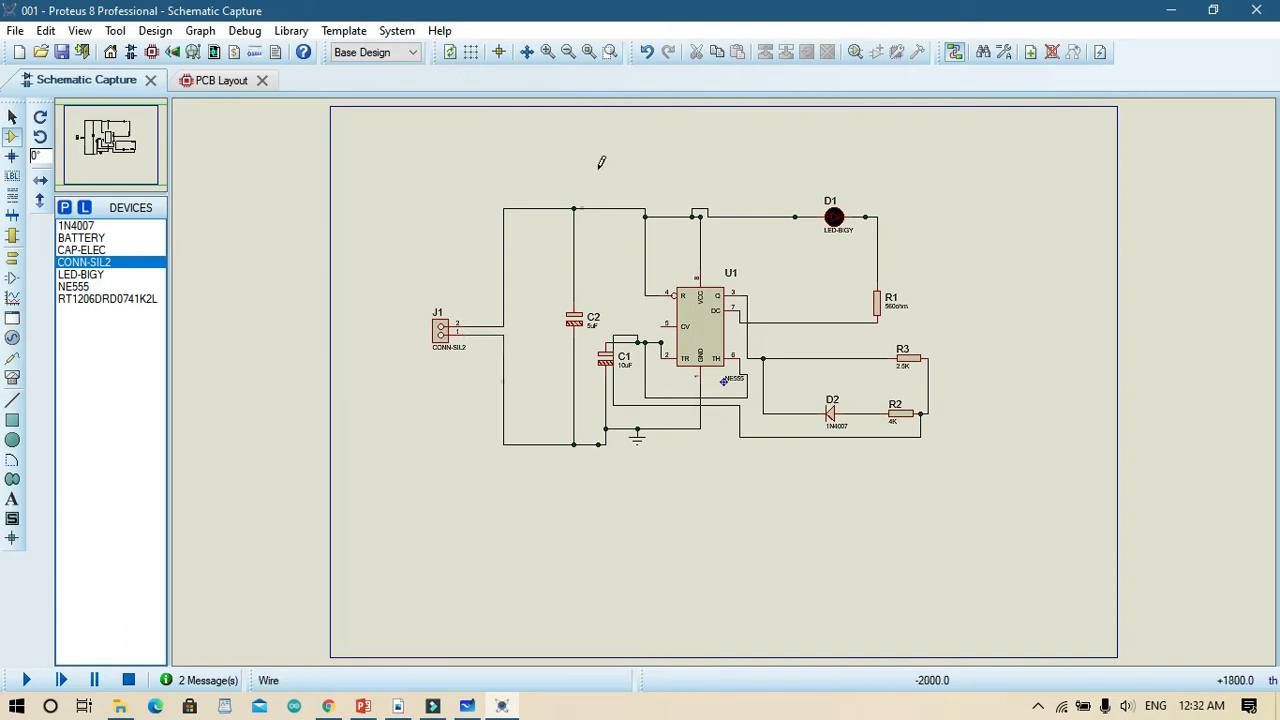
# Place a second CONN-SIL2 connector above LED D1 and rotate it by 90 degrees.
pyautogui.click(82, 262)
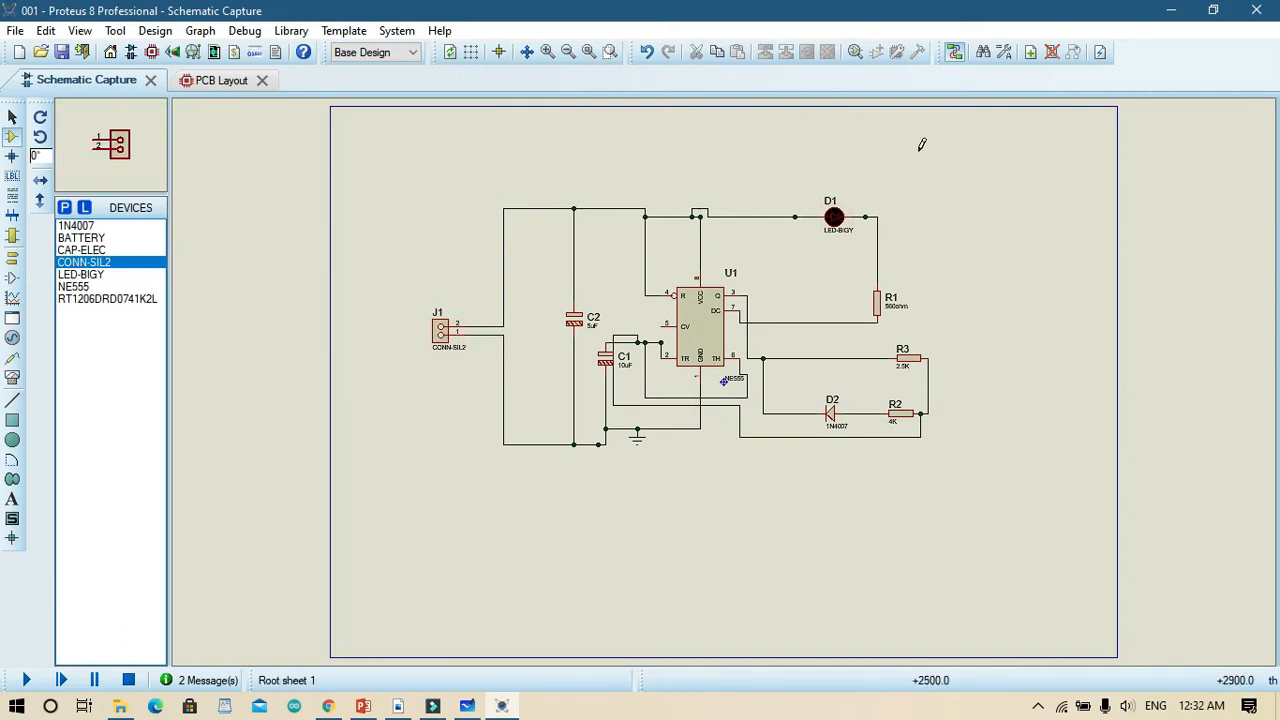
pyautogui.click(921, 144)
pyautogui.click(840, 172)
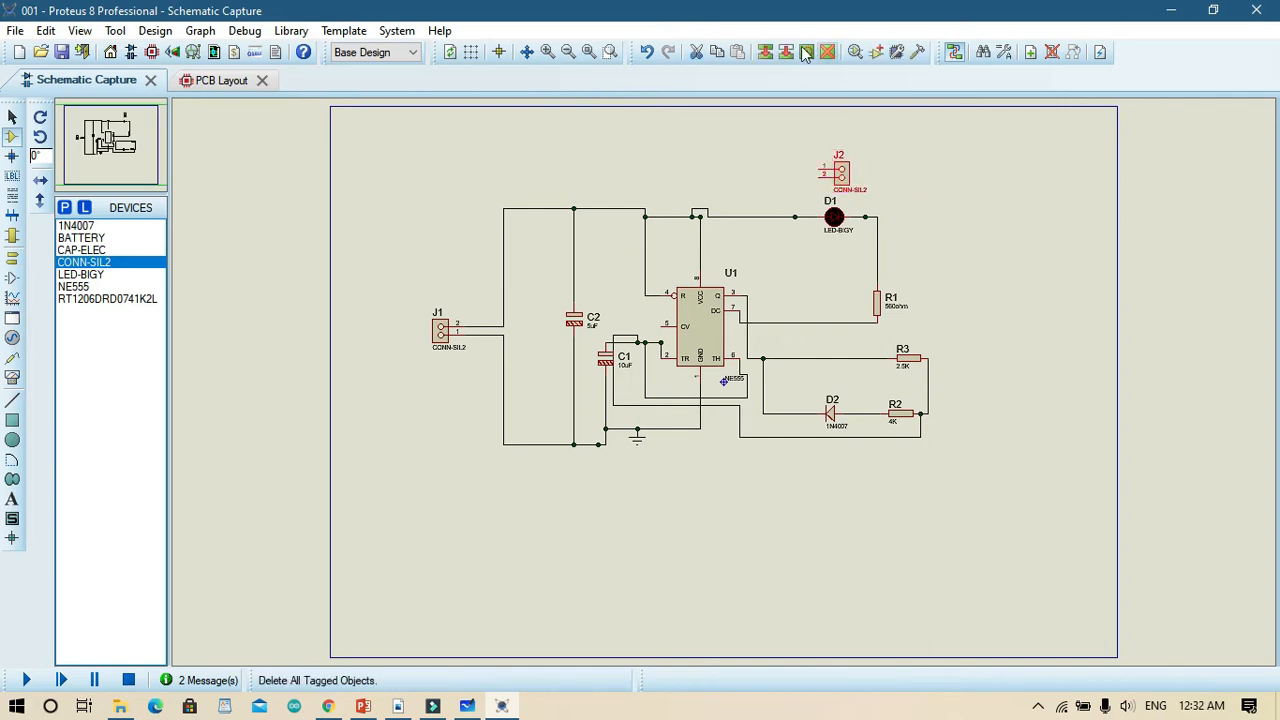
pyautogui.click(806, 52)
pyautogui.press('BackSpace')
pyautogui.write('9')
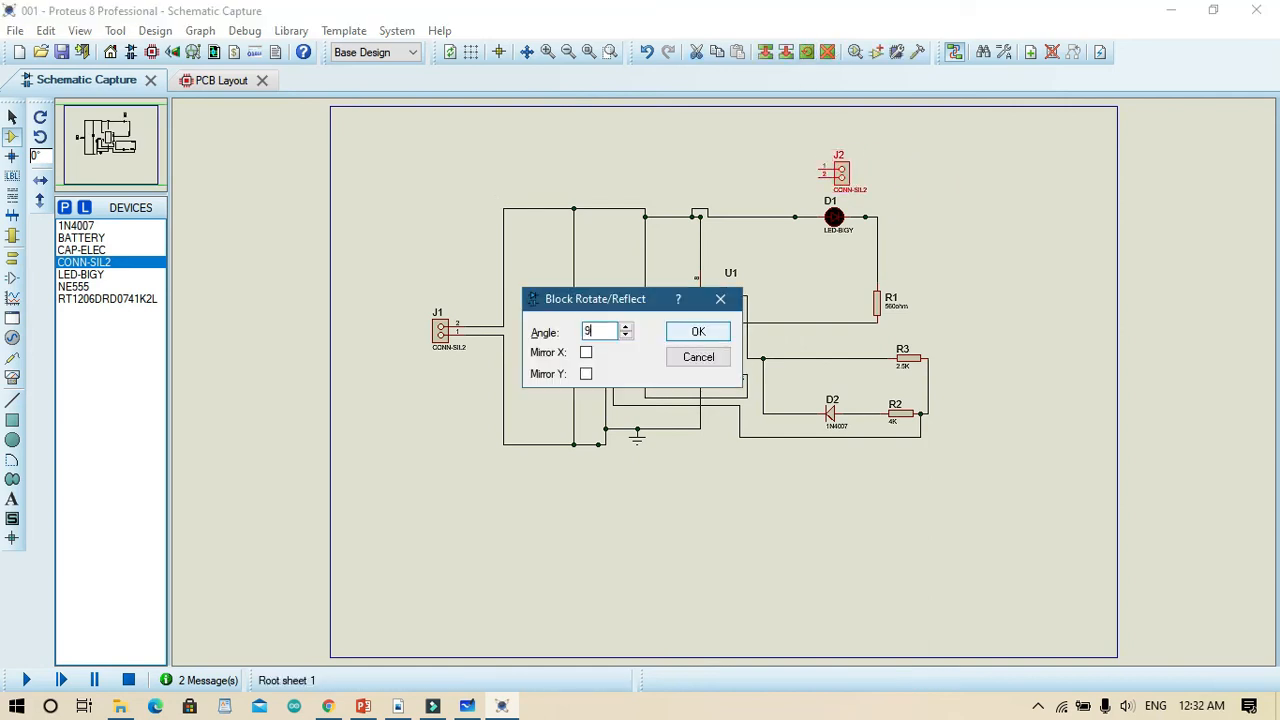
pyautogui.write('0')
pyautogui.click(698, 333)
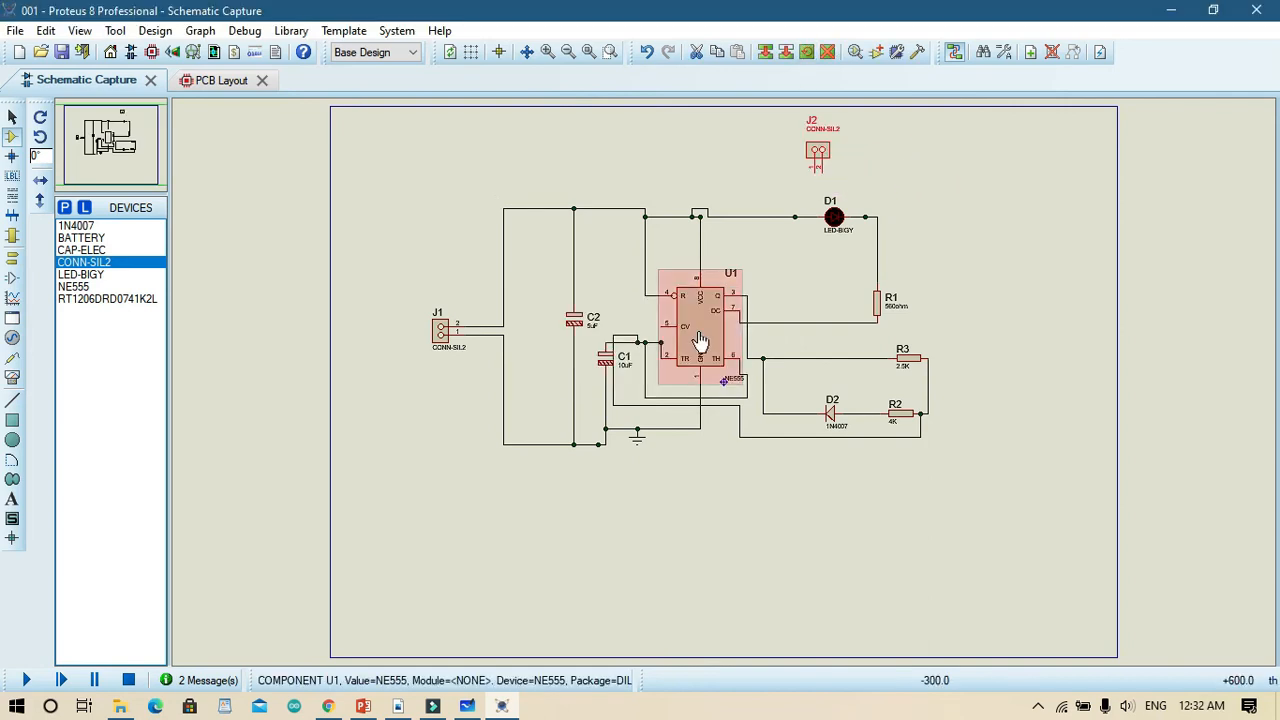
# Wire connector J2 across LED D1, pin 1 to the LED's left junction and pin 2 to its right junction.
pyautogui.click(813, 180)
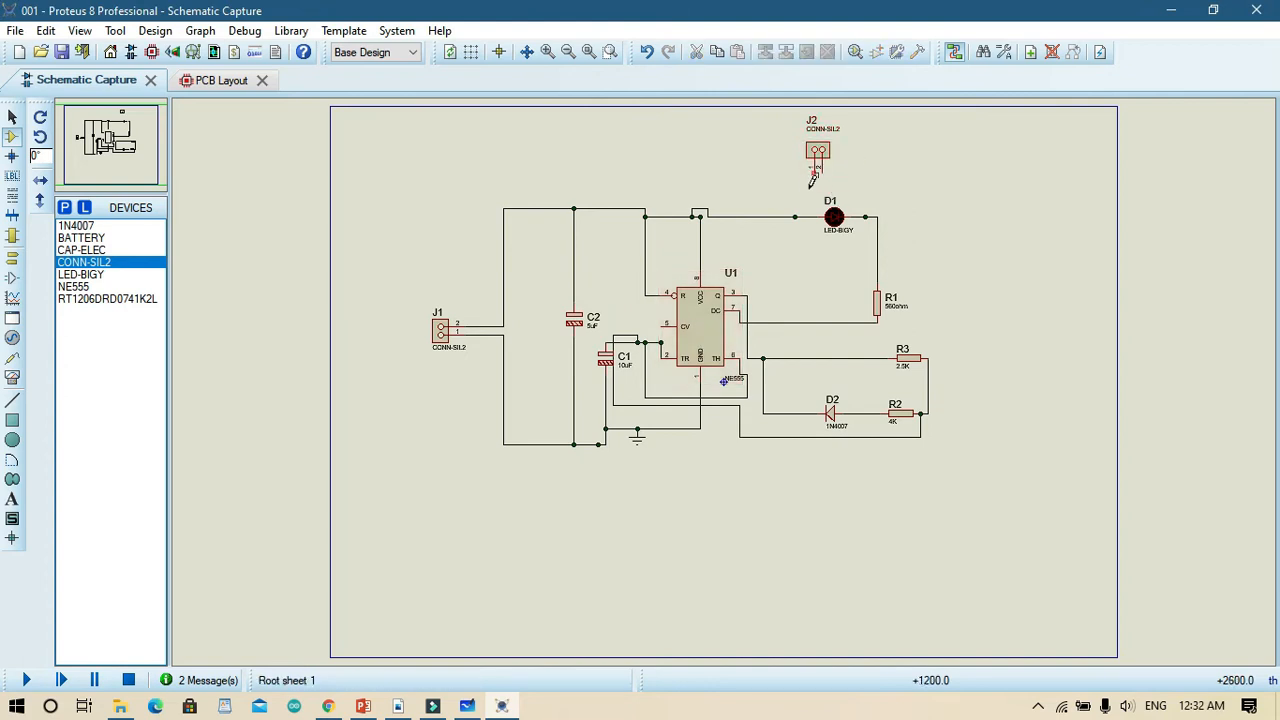
pyautogui.click(795, 216)
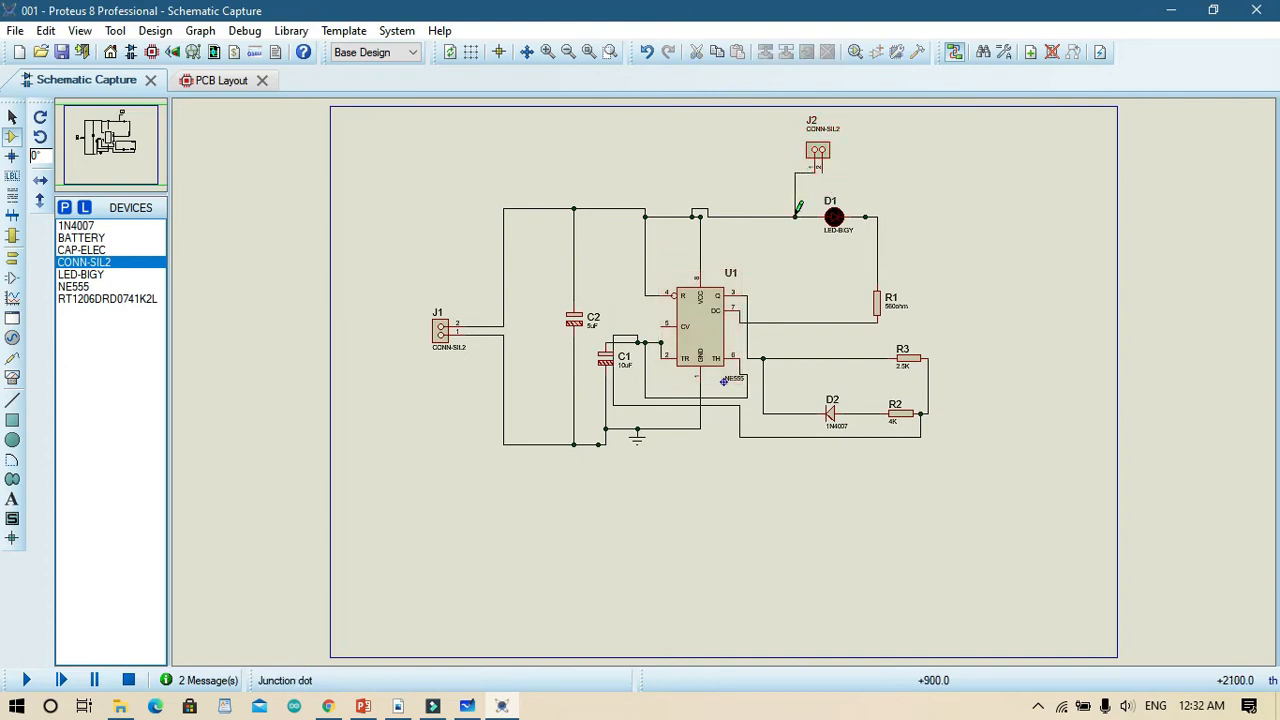
pyautogui.click(823, 165)
pyautogui.click(865, 216)
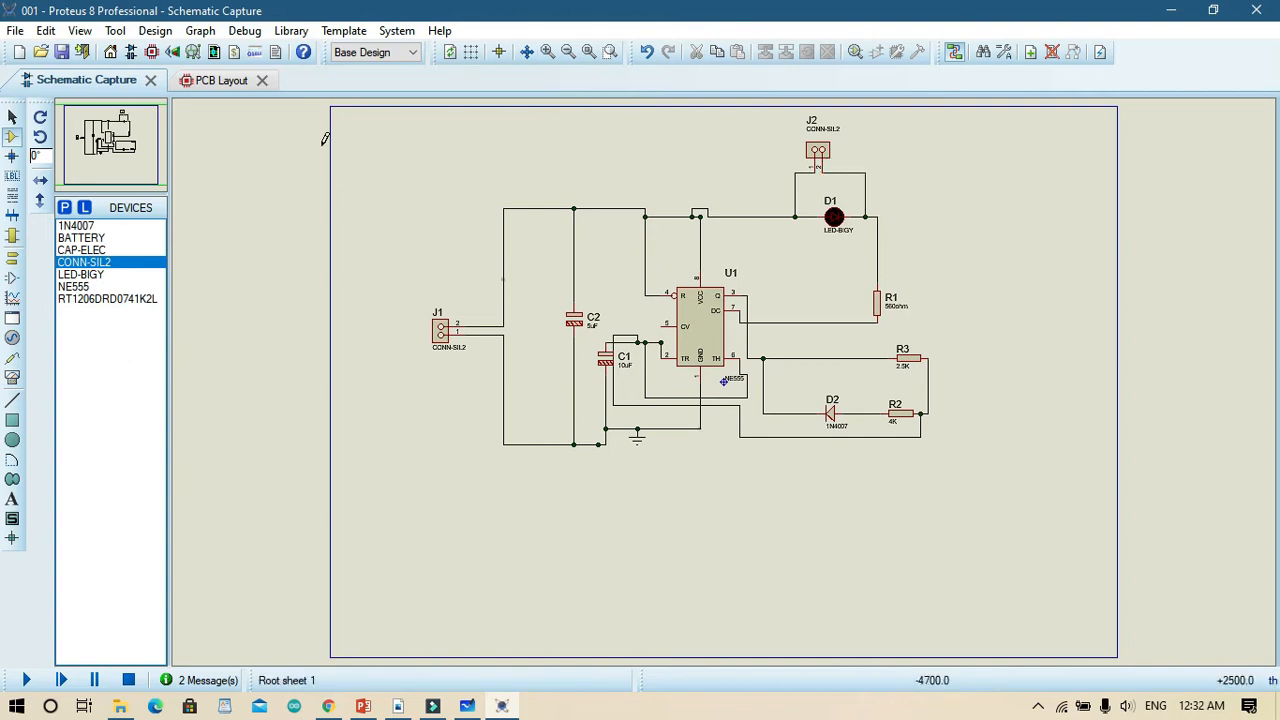
# Switch to the PCB layout and check component D1 in the placement list for an assigned package.
pyautogui.click(212, 81)
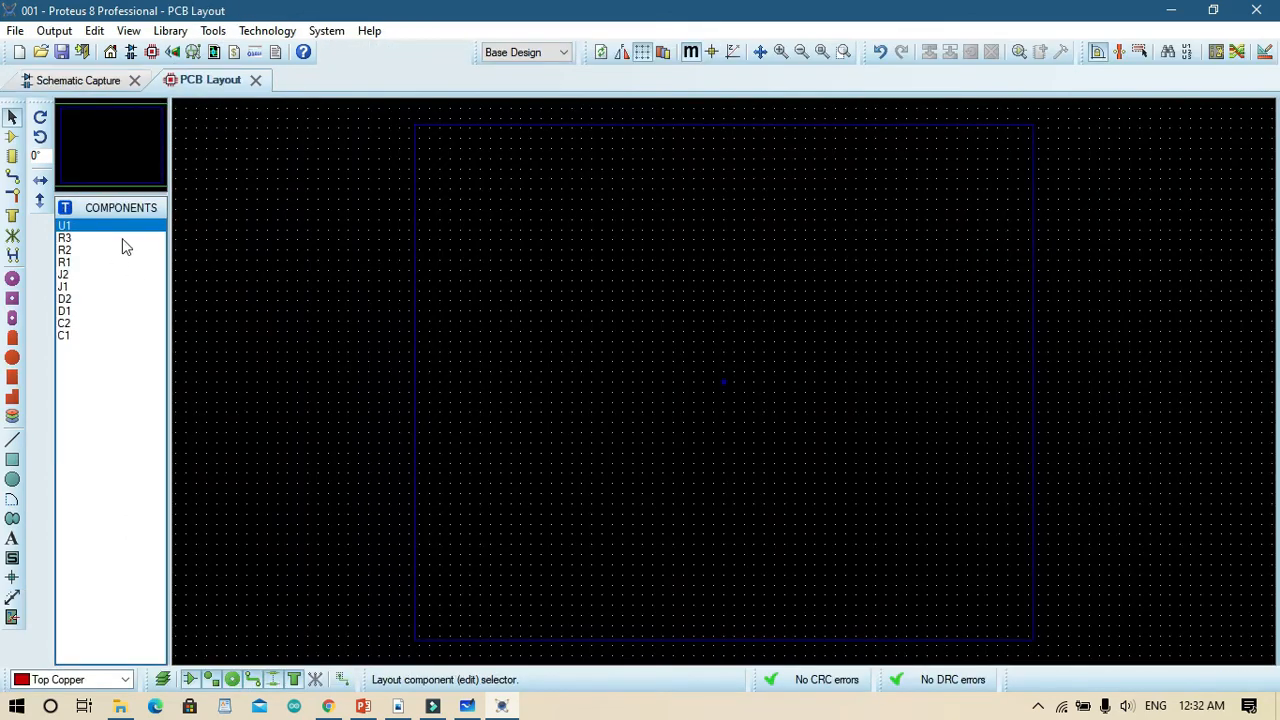
pyautogui.click(12, 137)
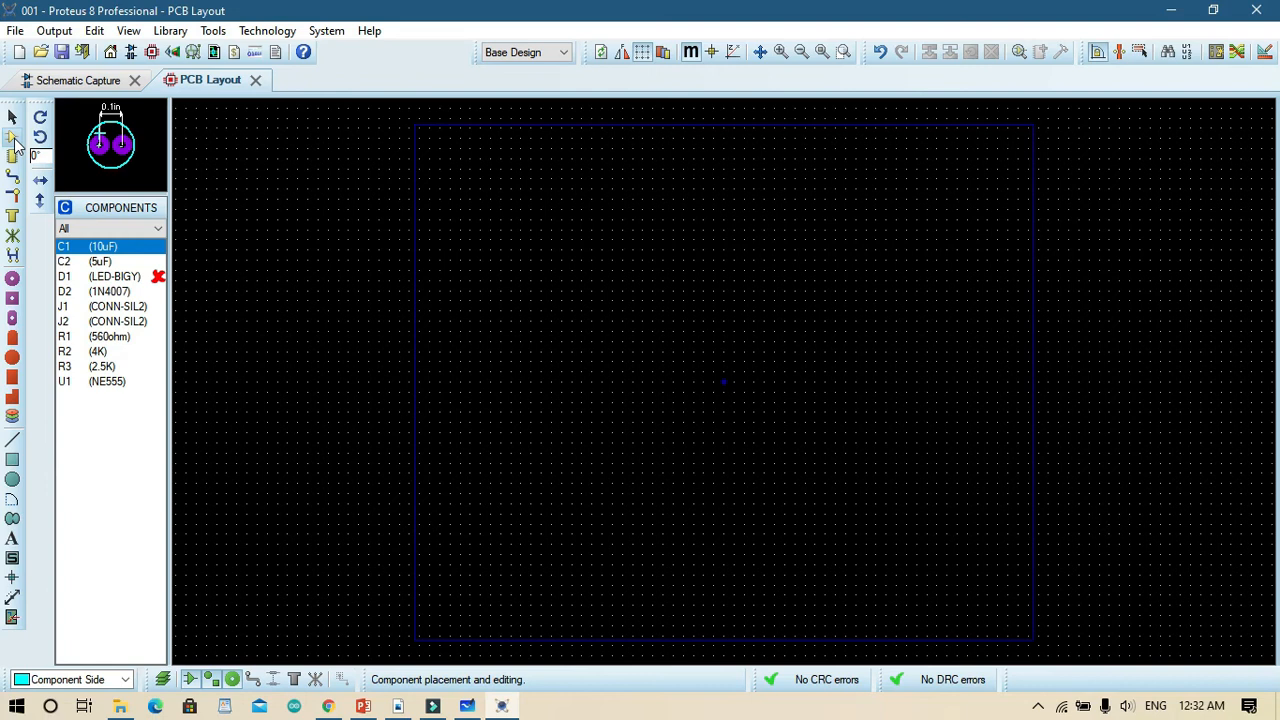
pyautogui.click(13, 139)
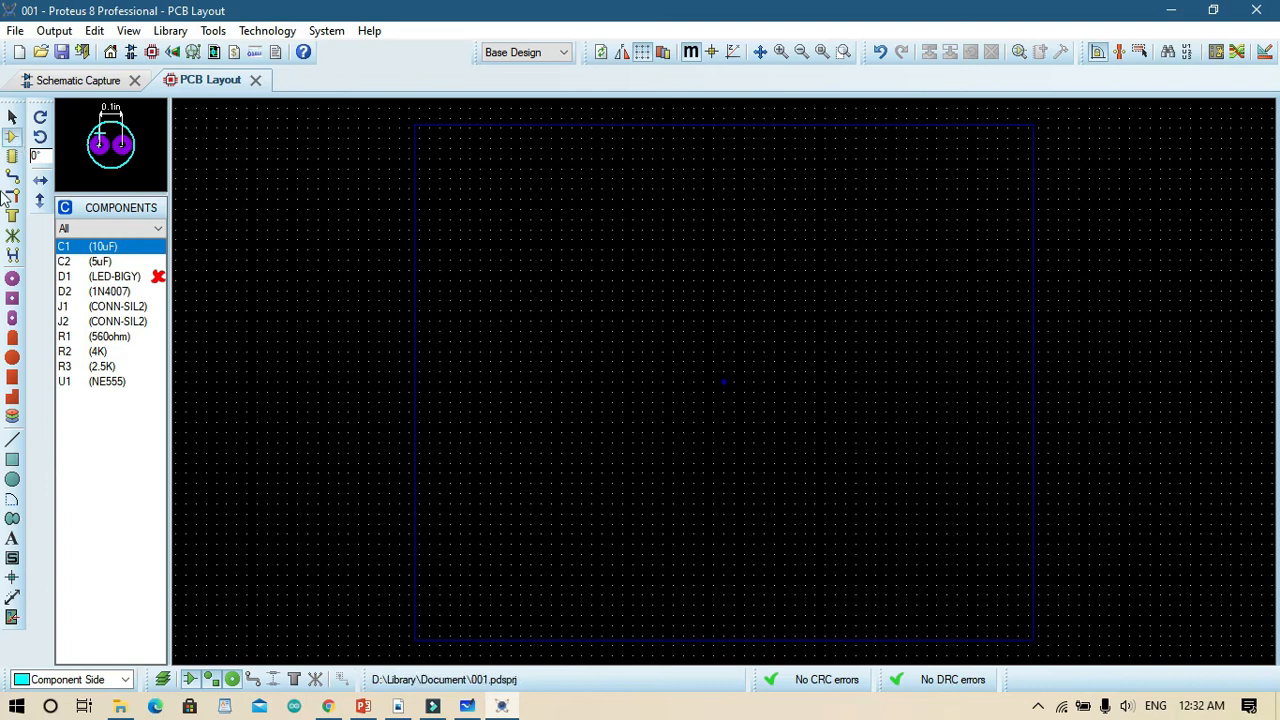
pyautogui.click(113, 280)
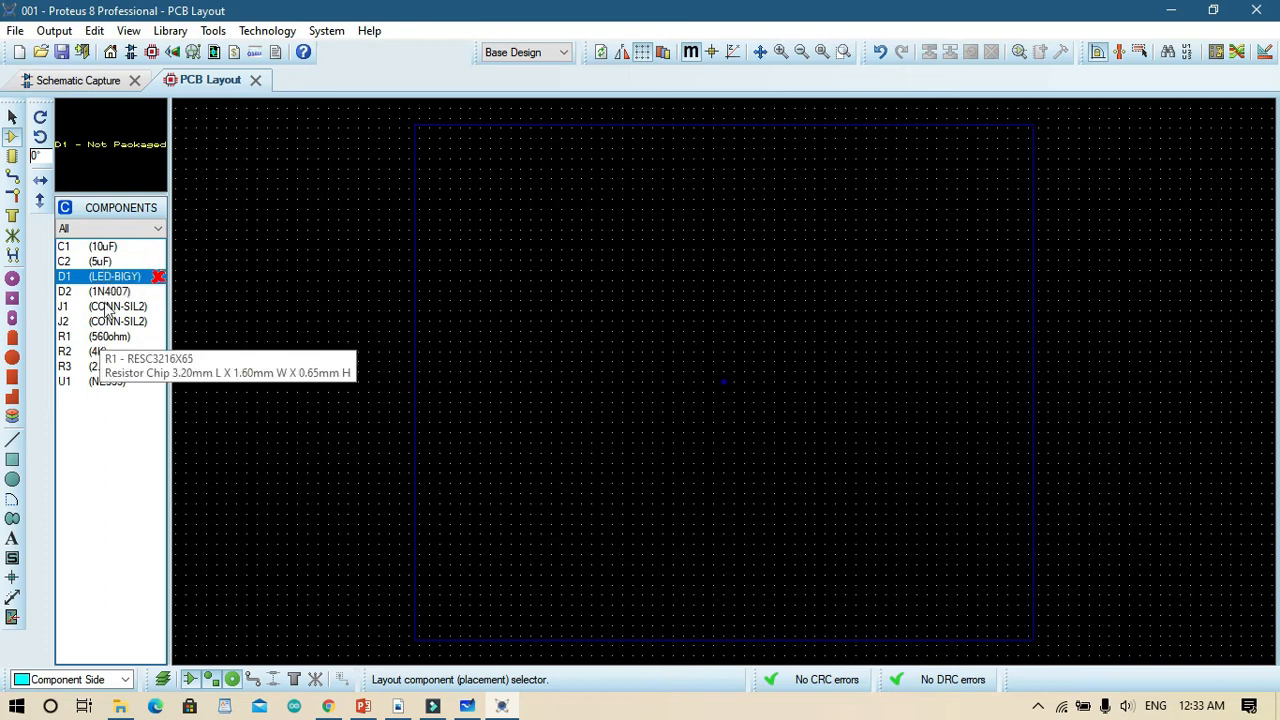
pyautogui.rightClick(106, 279)
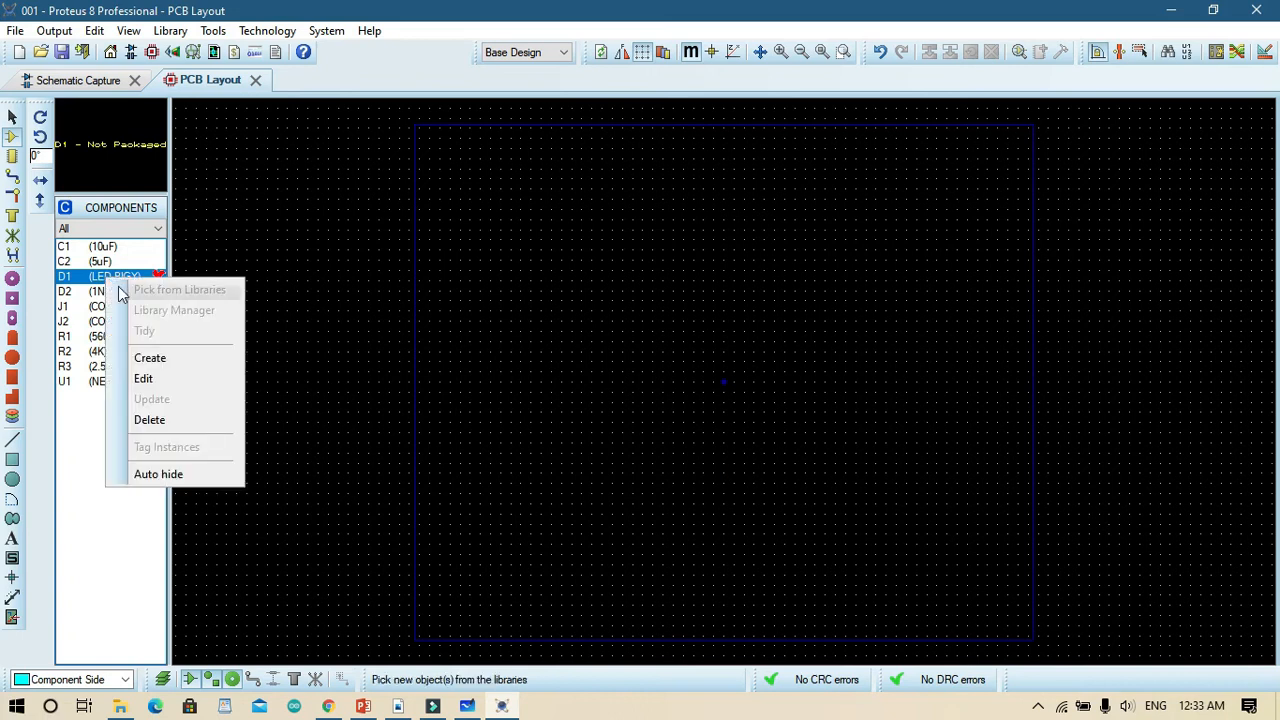
pyautogui.click(150, 357)
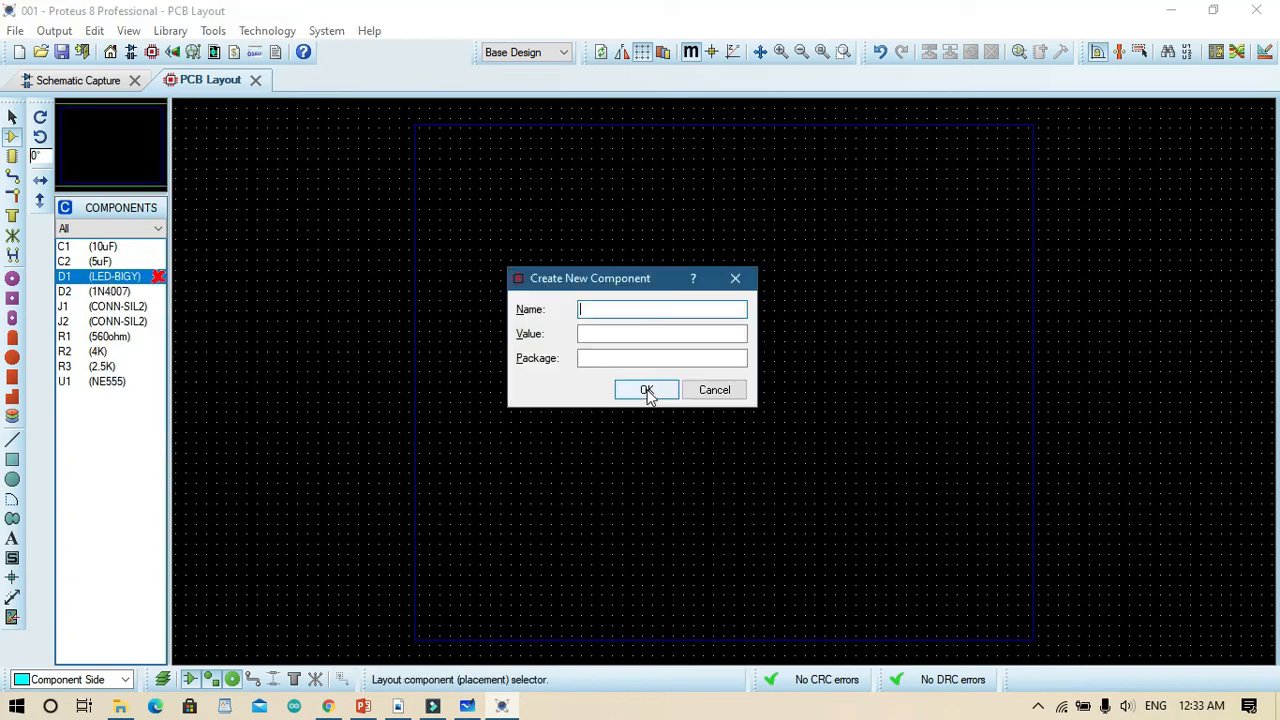
pyautogui.click(736, 390)
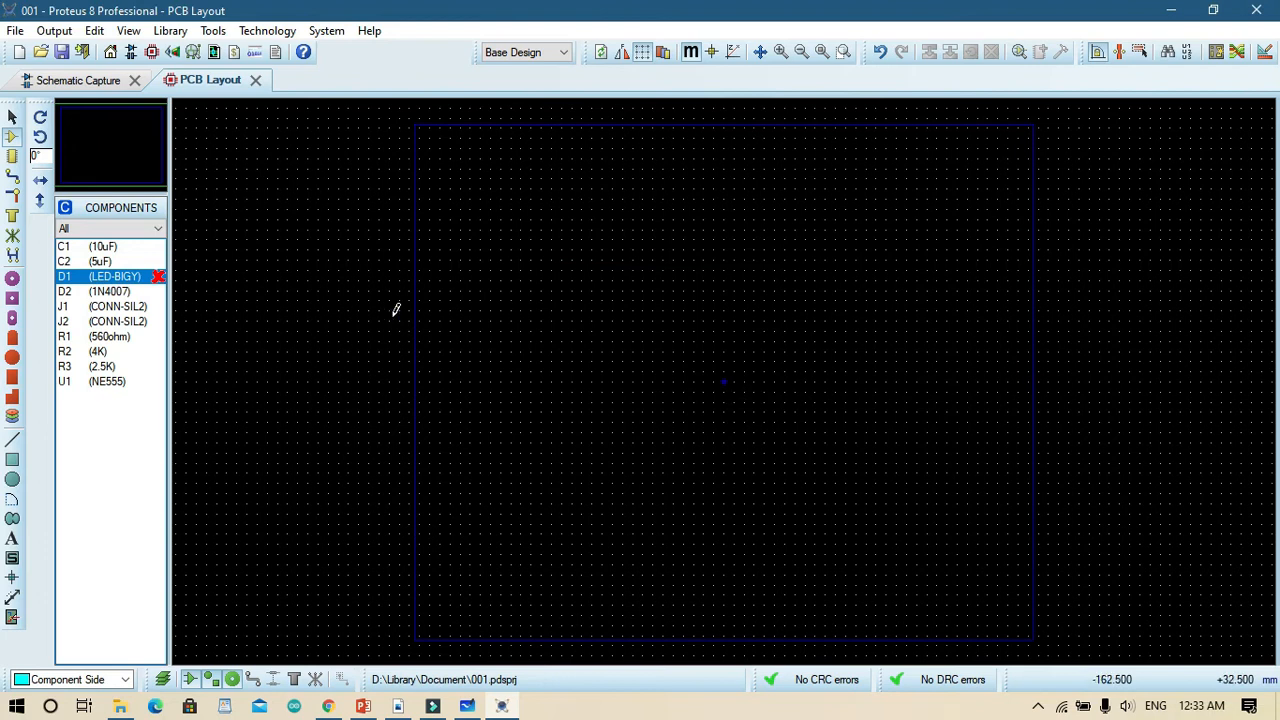
pyautogui.rightClick(114, 284)
pyautogui.click(158, 358)
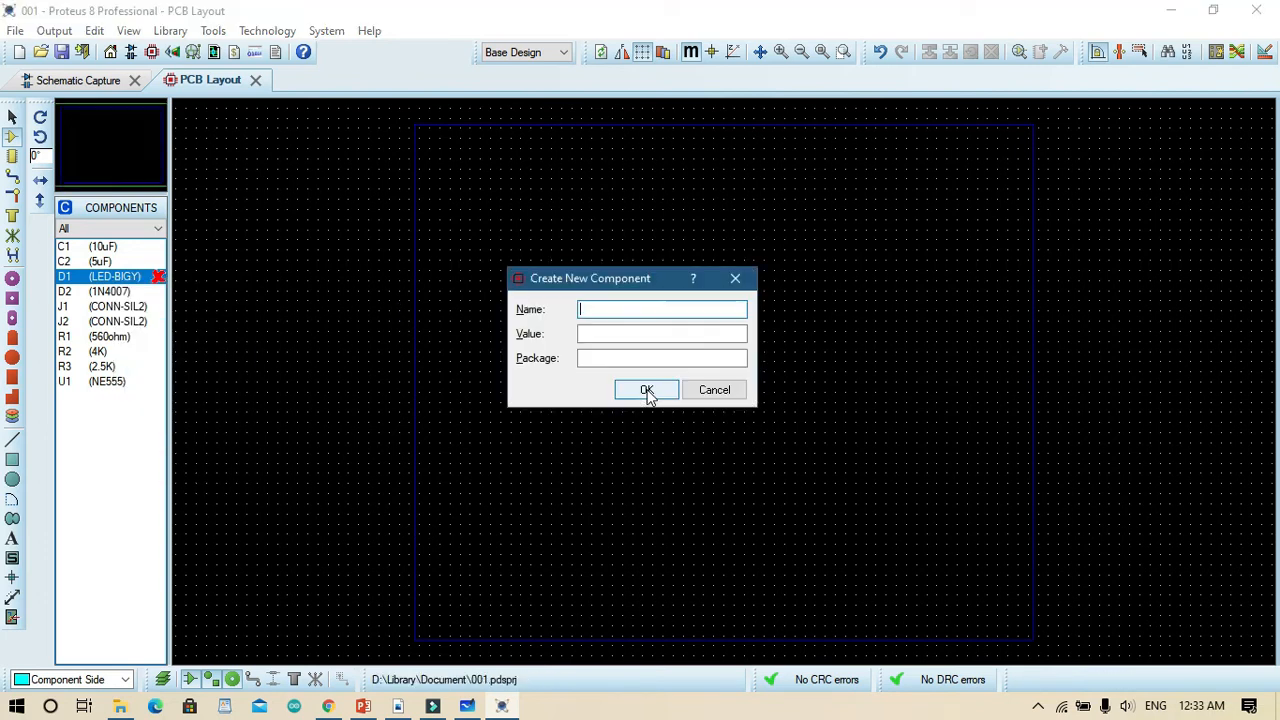
pyautogui.click(729, 389)
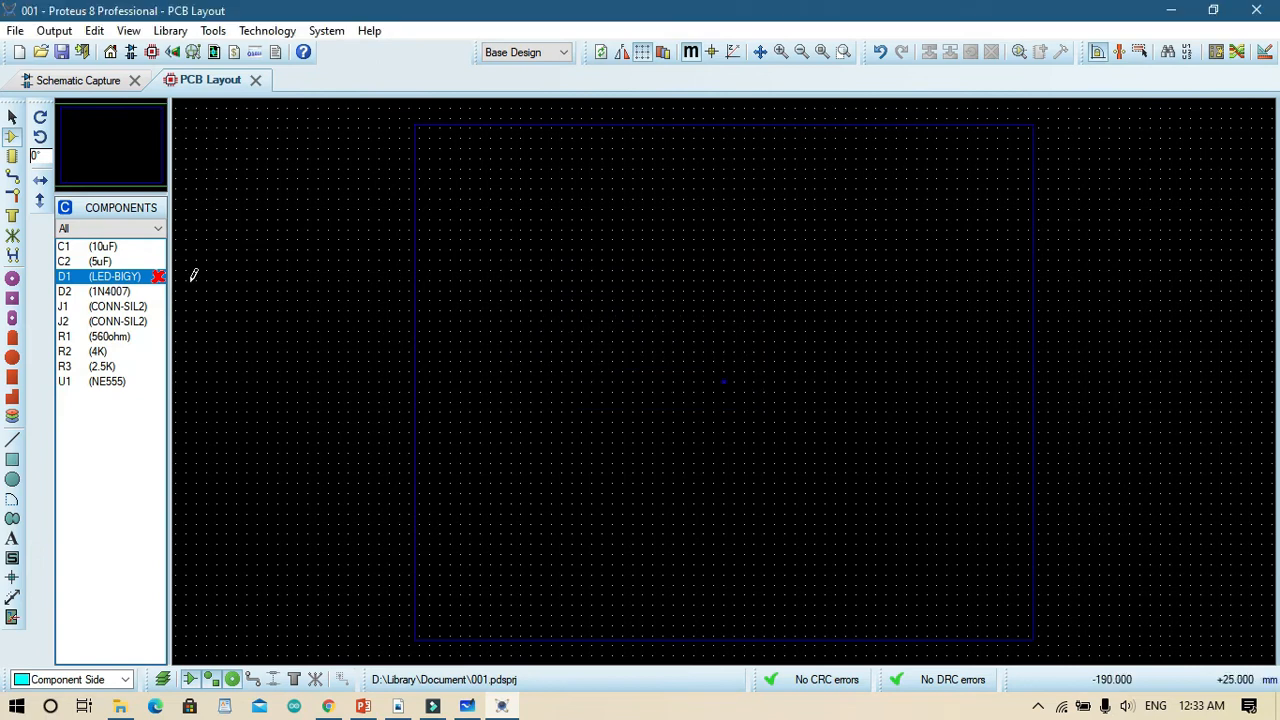
pyautogui.rightClick(106, 276)
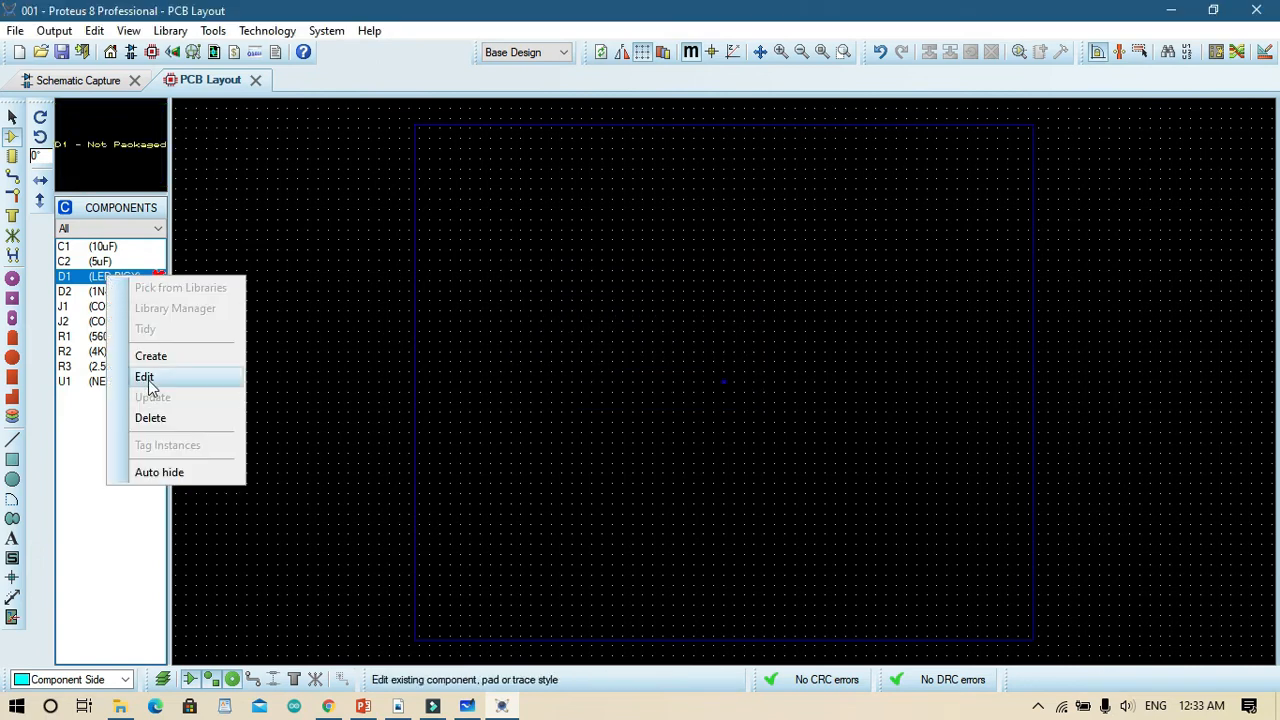
pyautogui.click(148, 378)
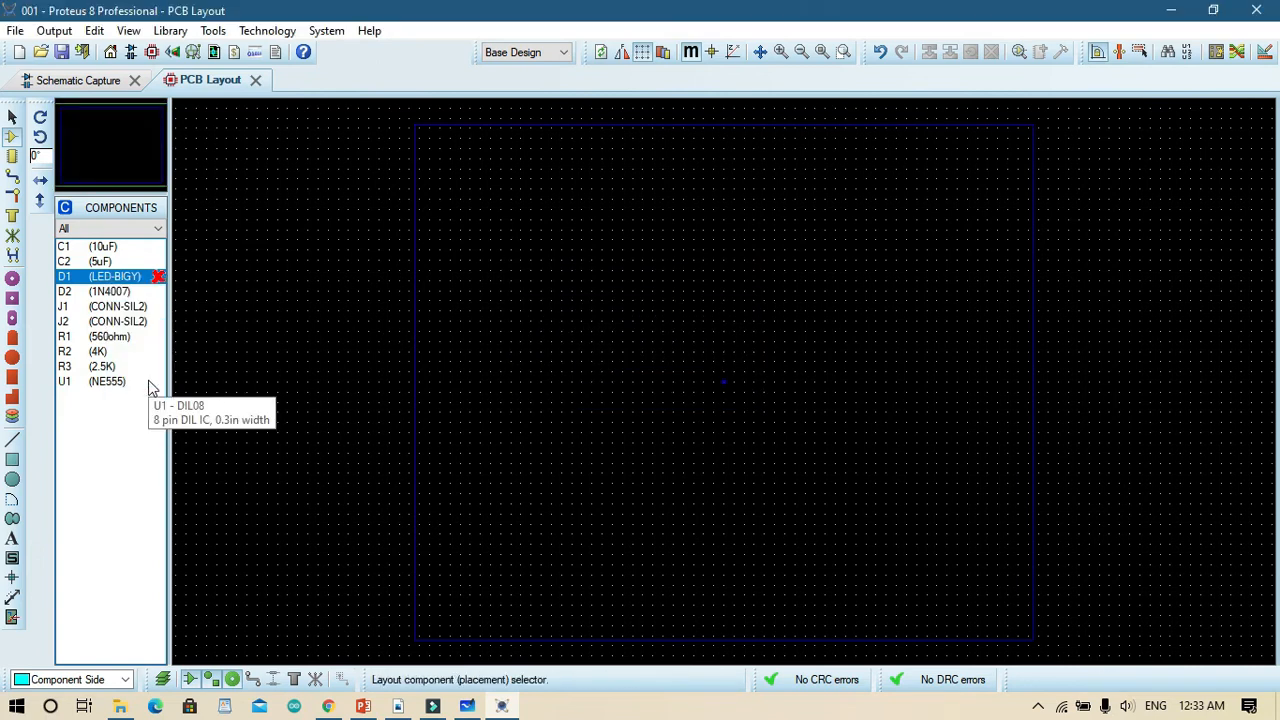
pyautogui.rightClick(86, 276)
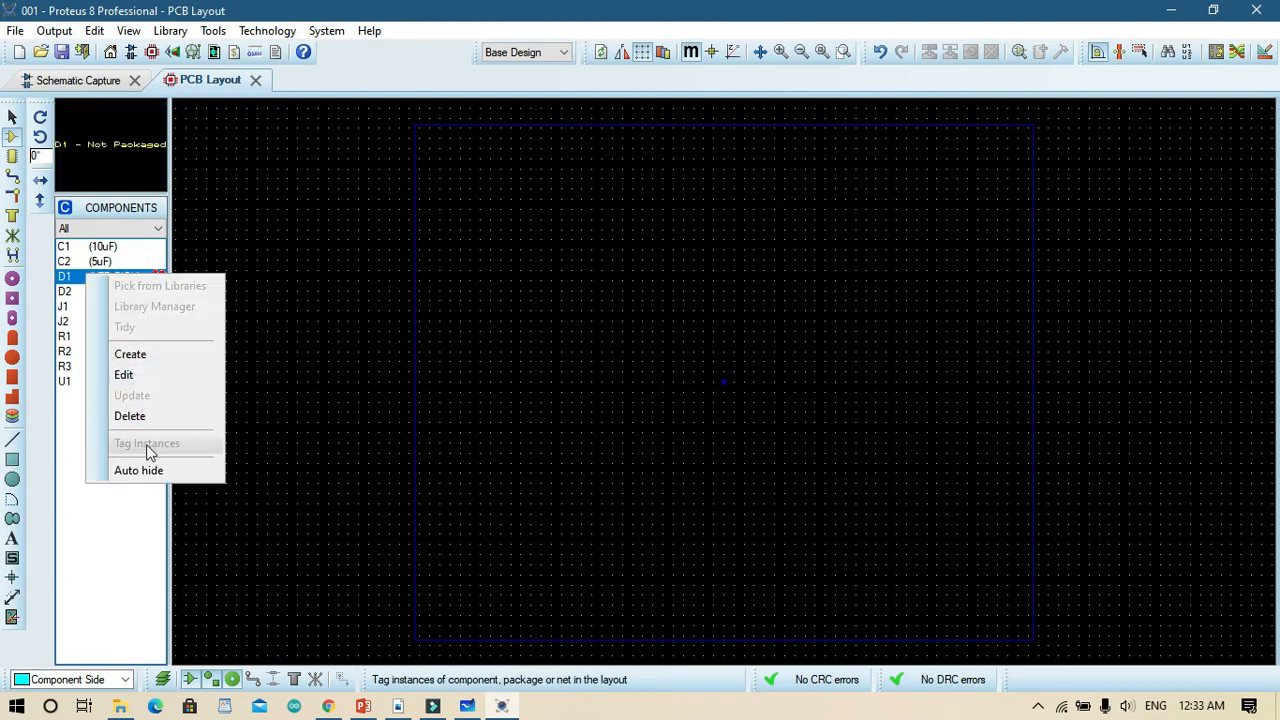
pyautogui.click(132, 378)
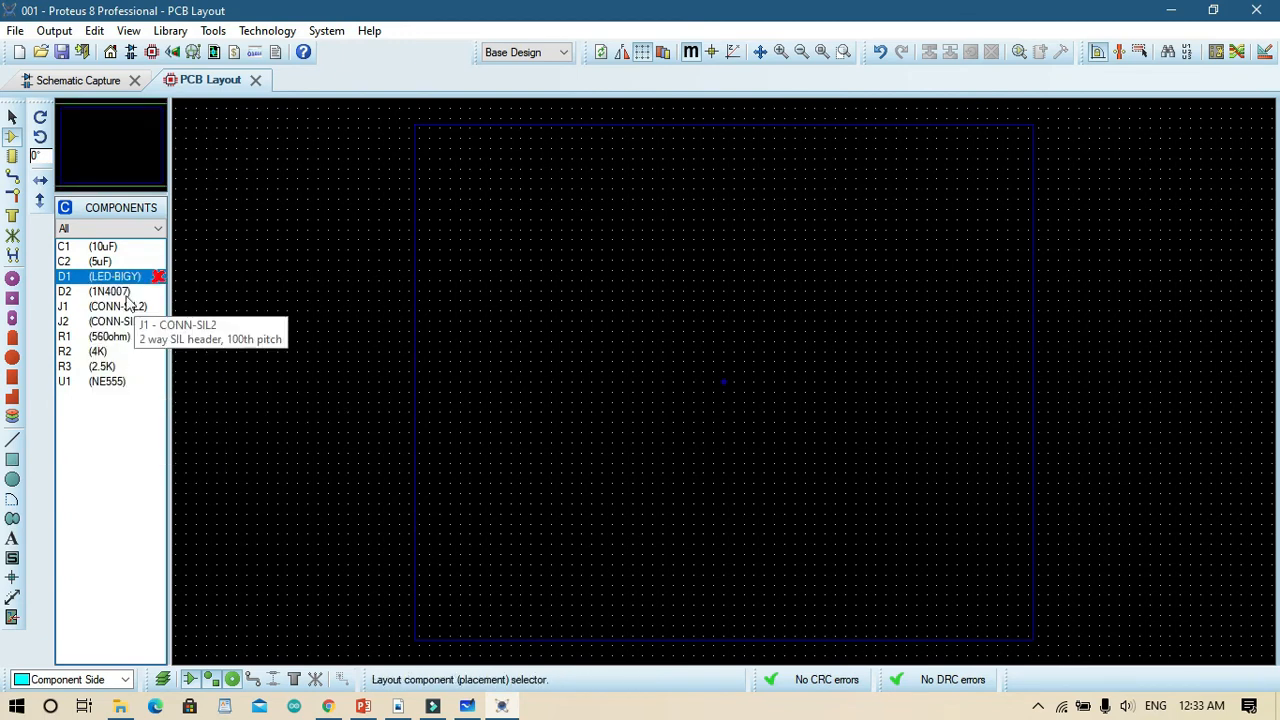
pyautogui.doubleClick(70, 276)
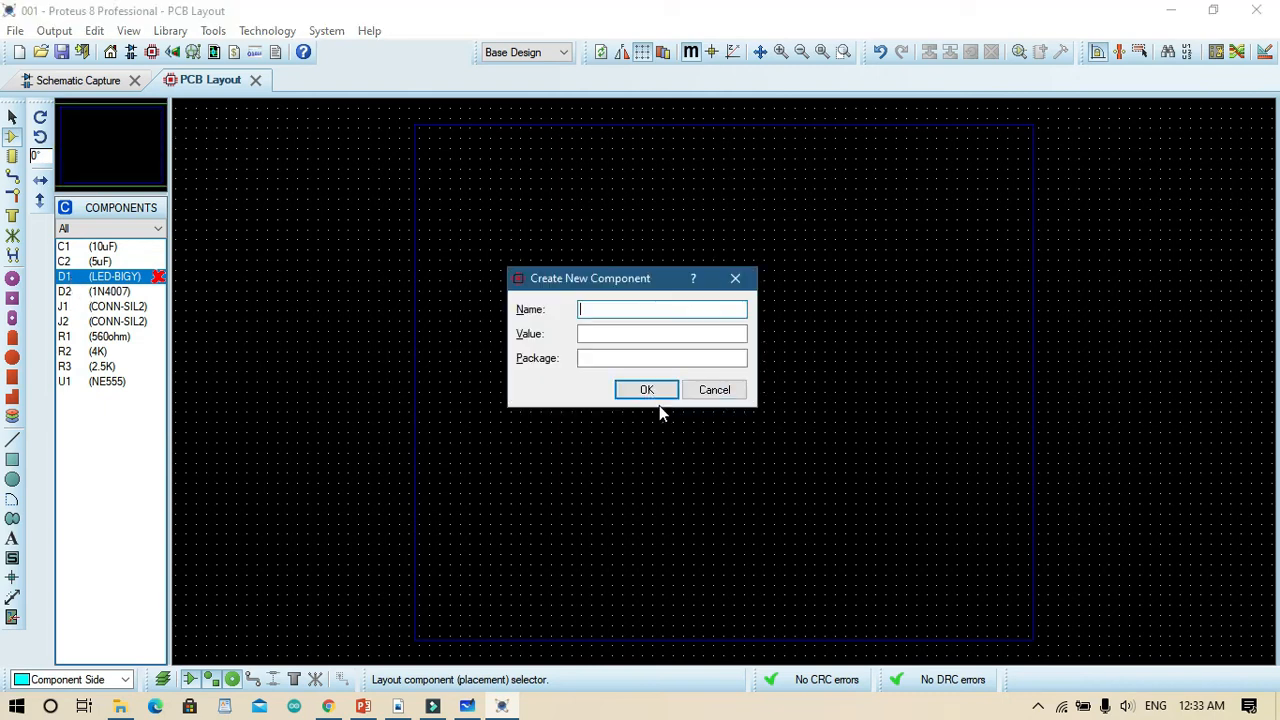
pyautogui.click(710, 392)
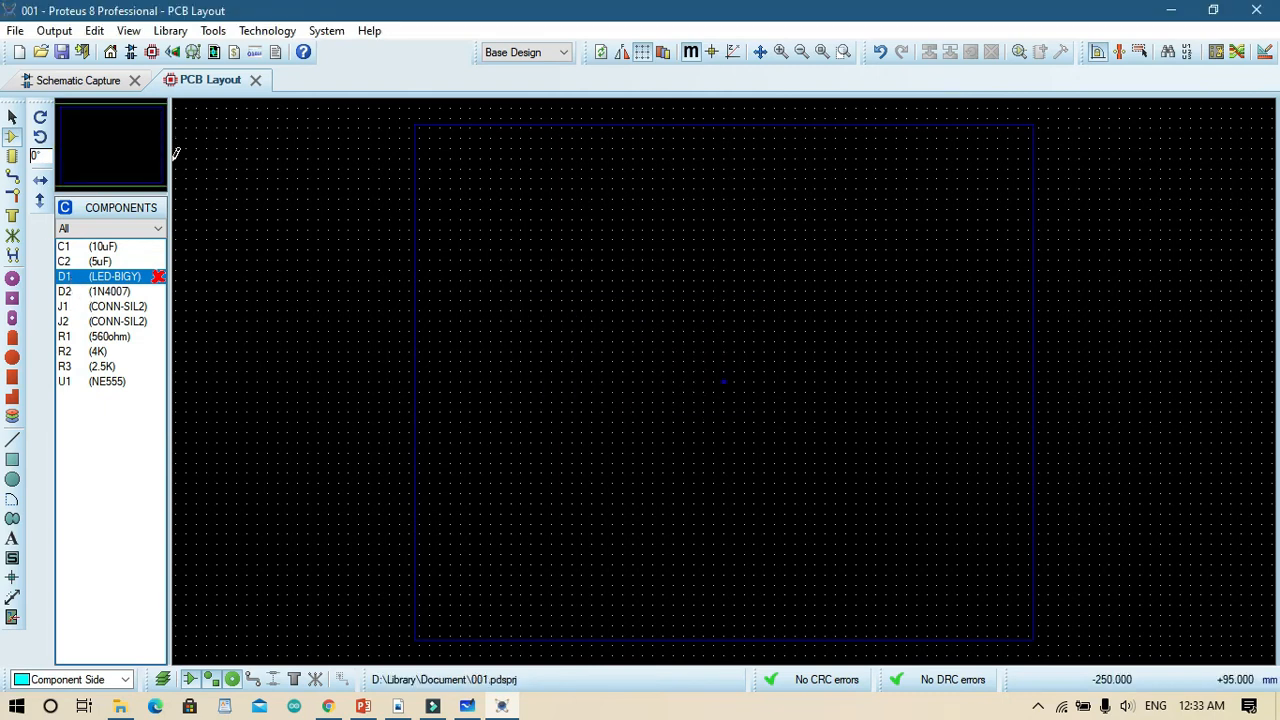
# Set D1's PCB package in the schematic to the LED package with 100th pitch and A-K pinout.
pyautogui.click(90, 82)
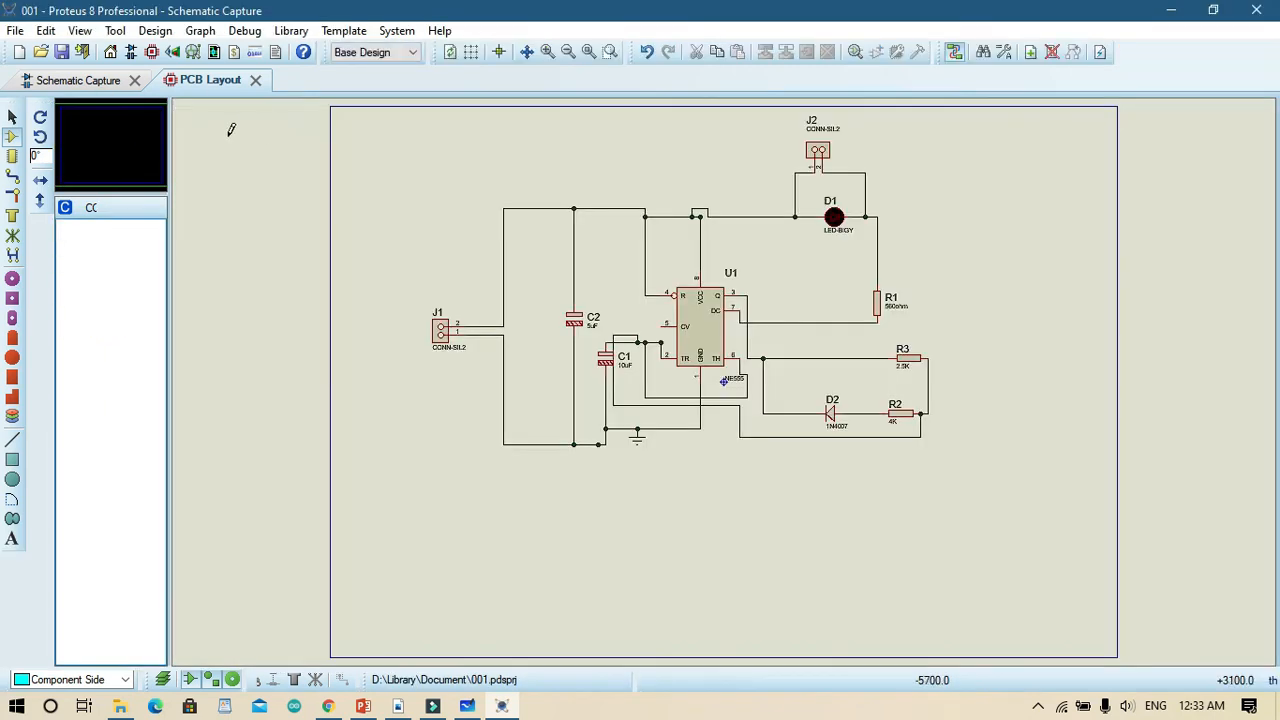
pyautogui.doubleClick(832, 216)
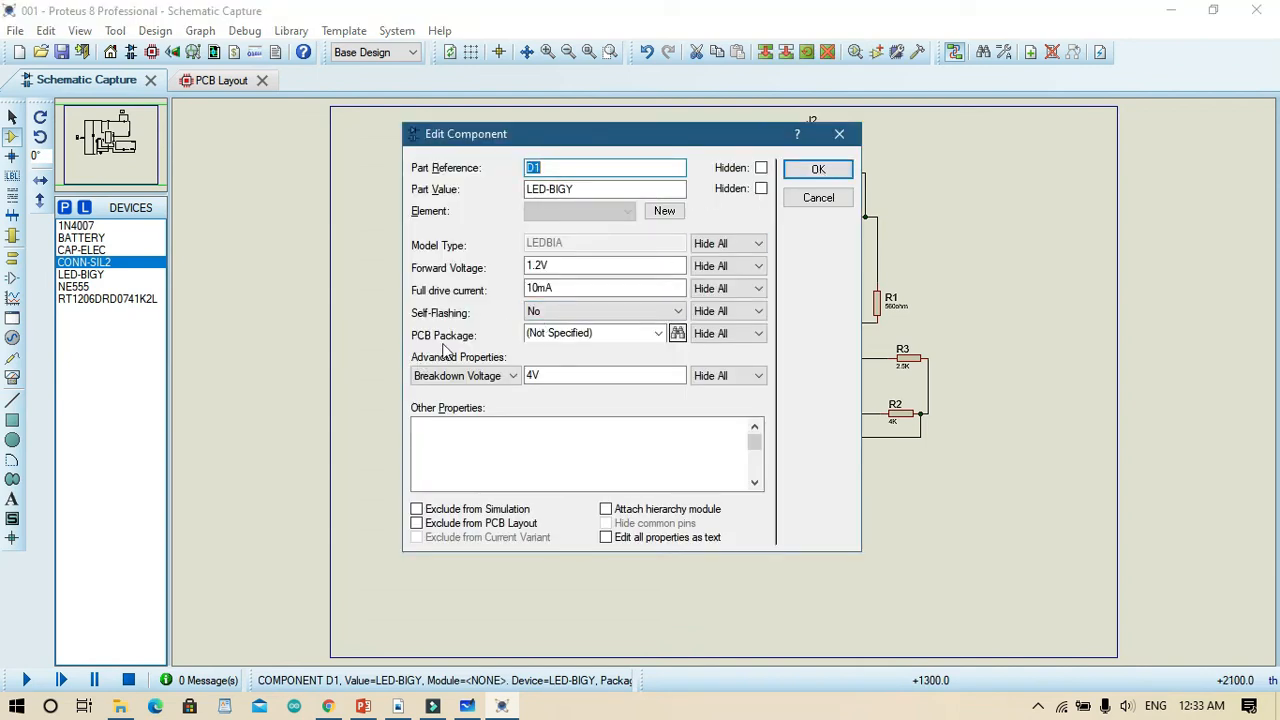
pyautogui.click(677, 334)
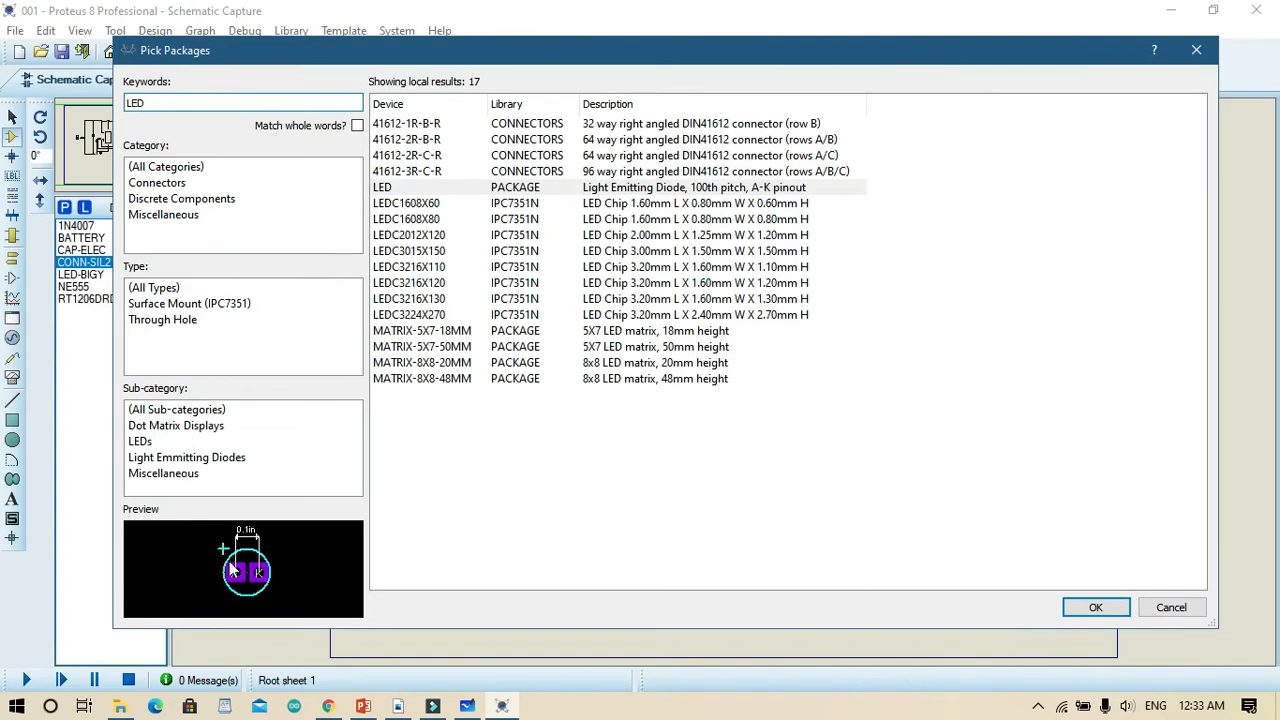
pyautogui.click(1095, 607)
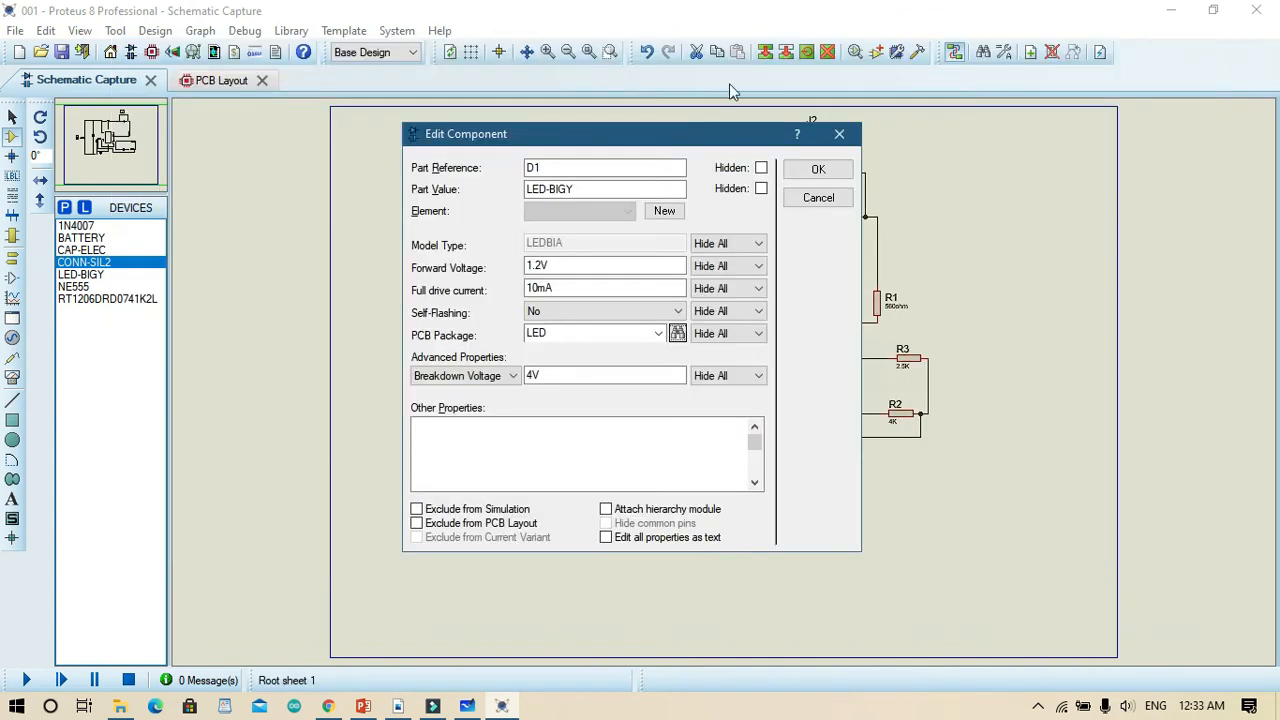
pyautogui.click(819, 170)
# Draw a rectangle on the Top Silk layer around the centre of the PCB layout's work area.
pyautogui.click(210, 80)
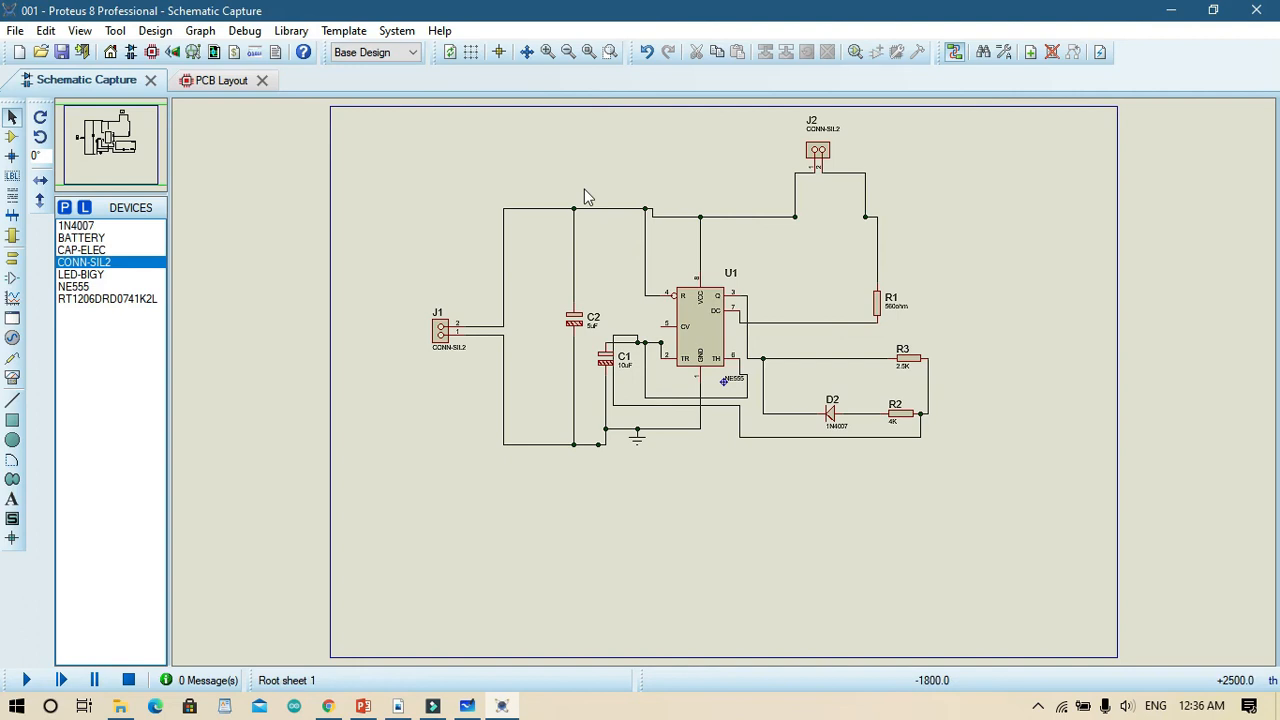
pyautogui.click(215, 81)
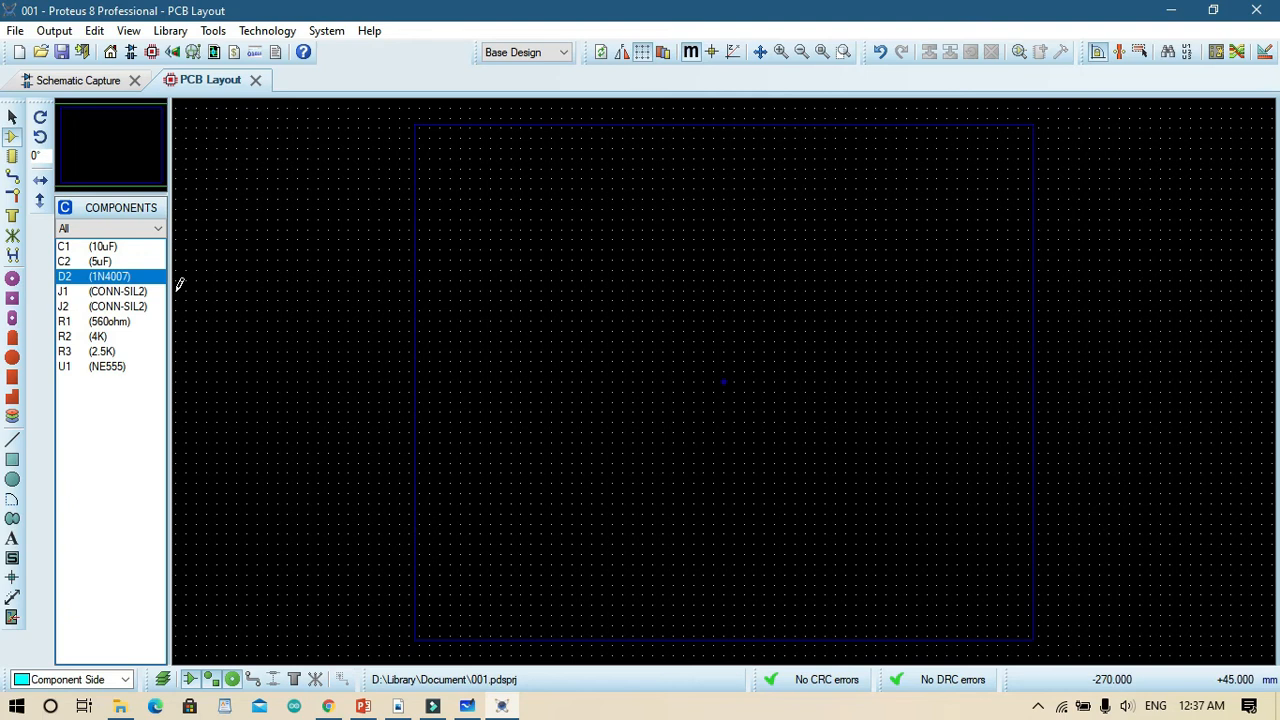
pyautogui.click(12, 460)
pyautogui.moveTo(488, 255); pyautogui.dragTo(927, 478)
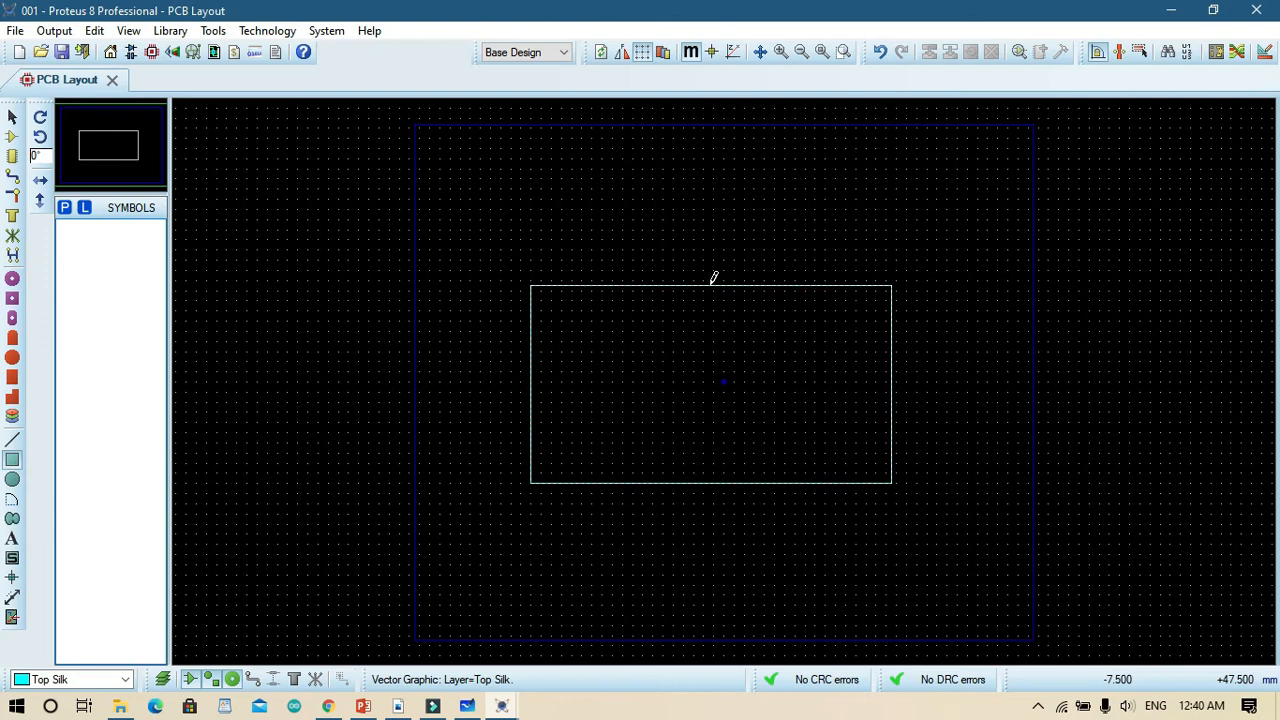
# Place capacitors C1 and C2 side by side near the upper-left corner of the drawn rectangle.
pyautogui.click(12, 136)
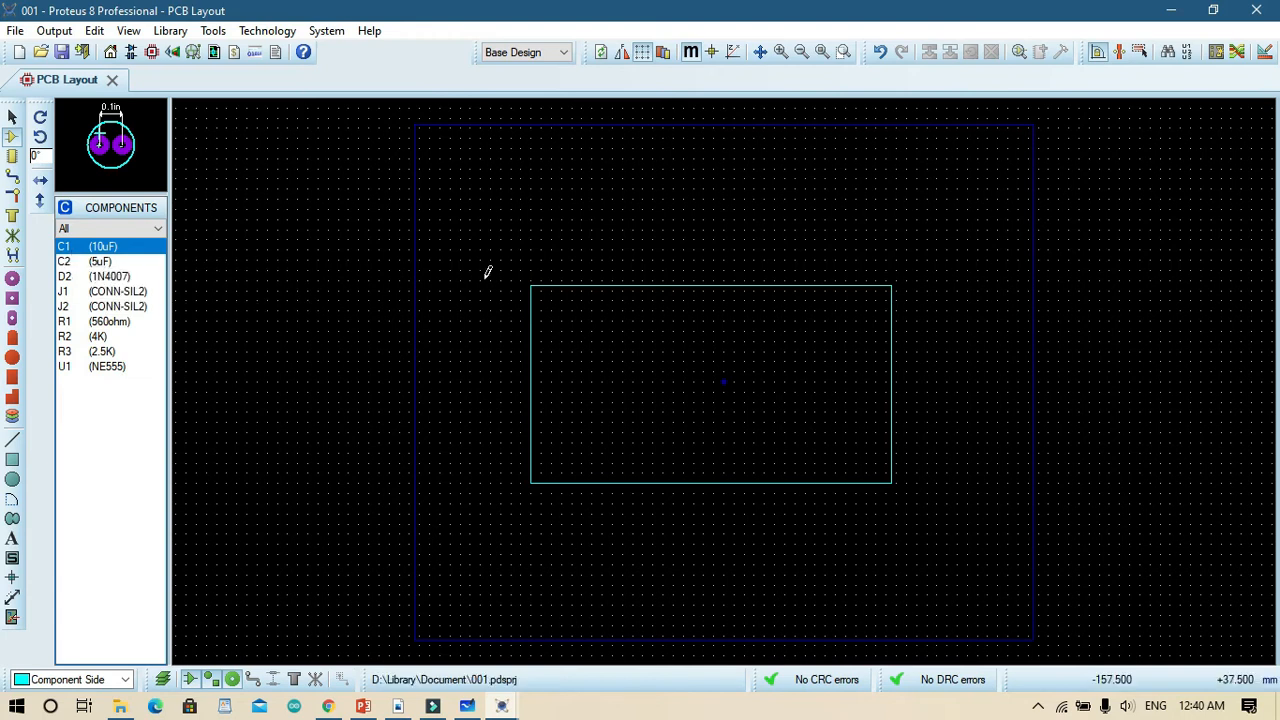
pyautogui.click(560, 319)
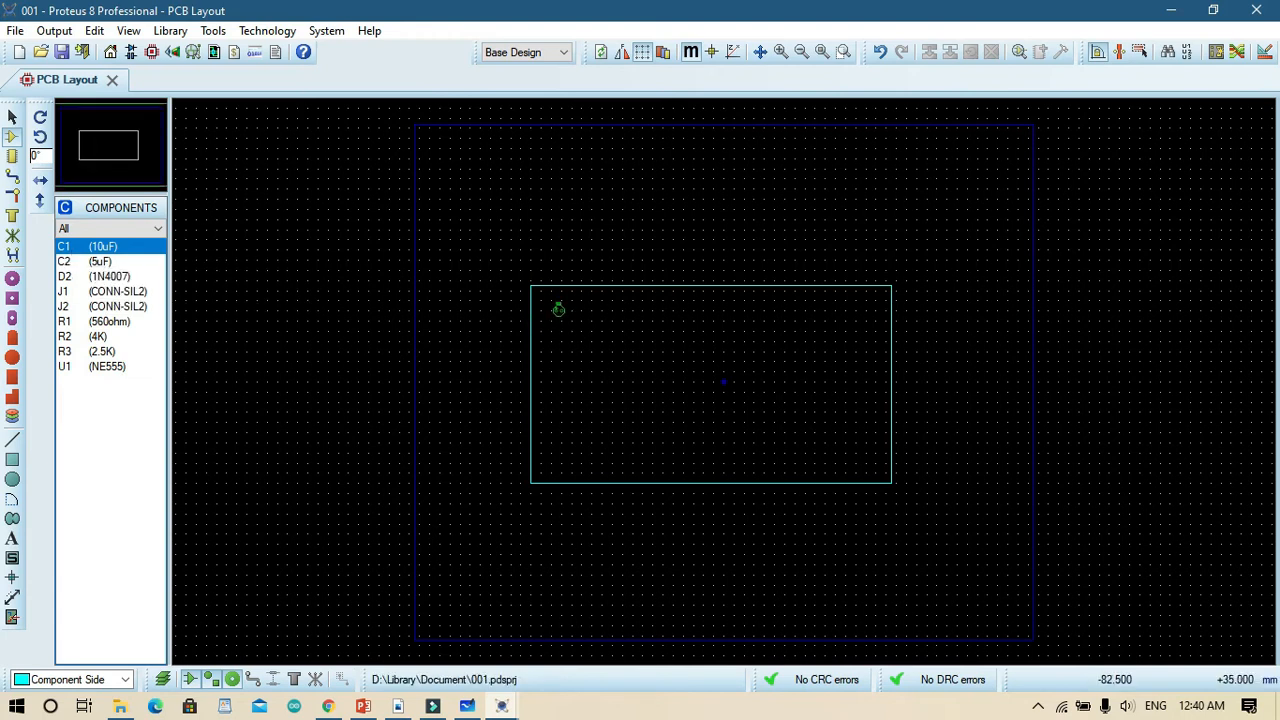
pyautogui.click(558, 310)
pyautogui.click(735, 338)
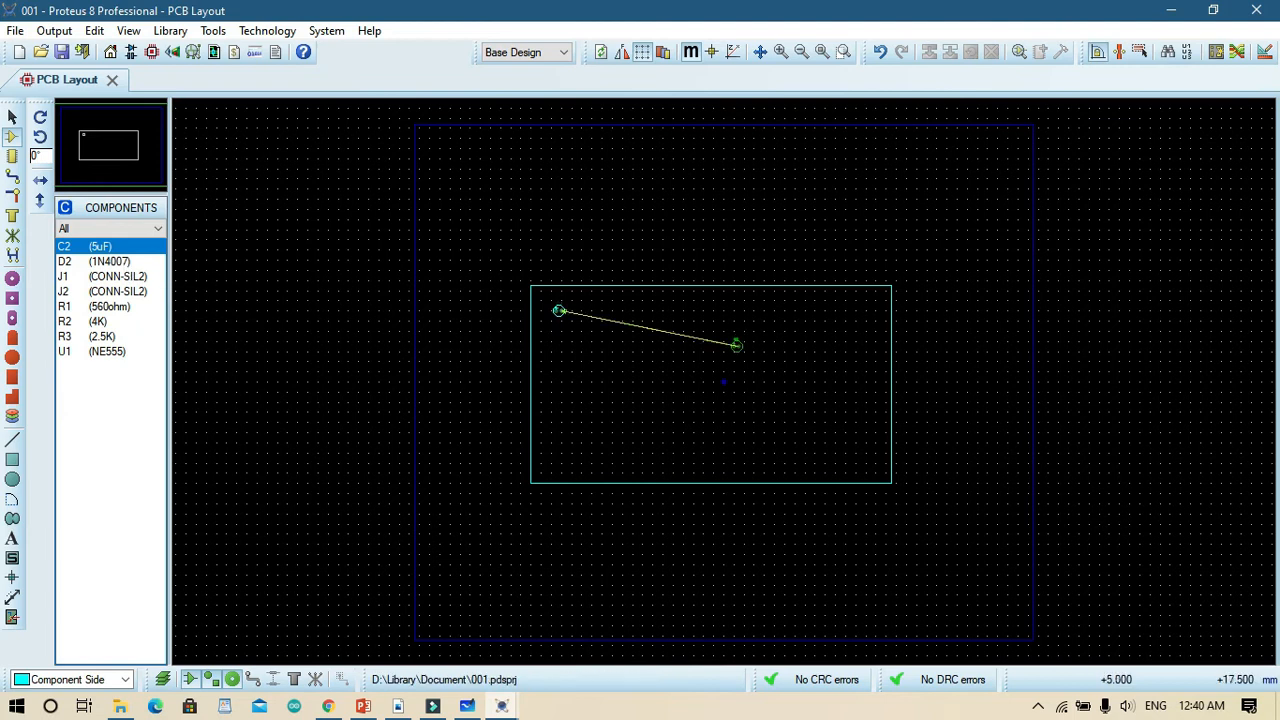
pyautogui.click(594, 311)
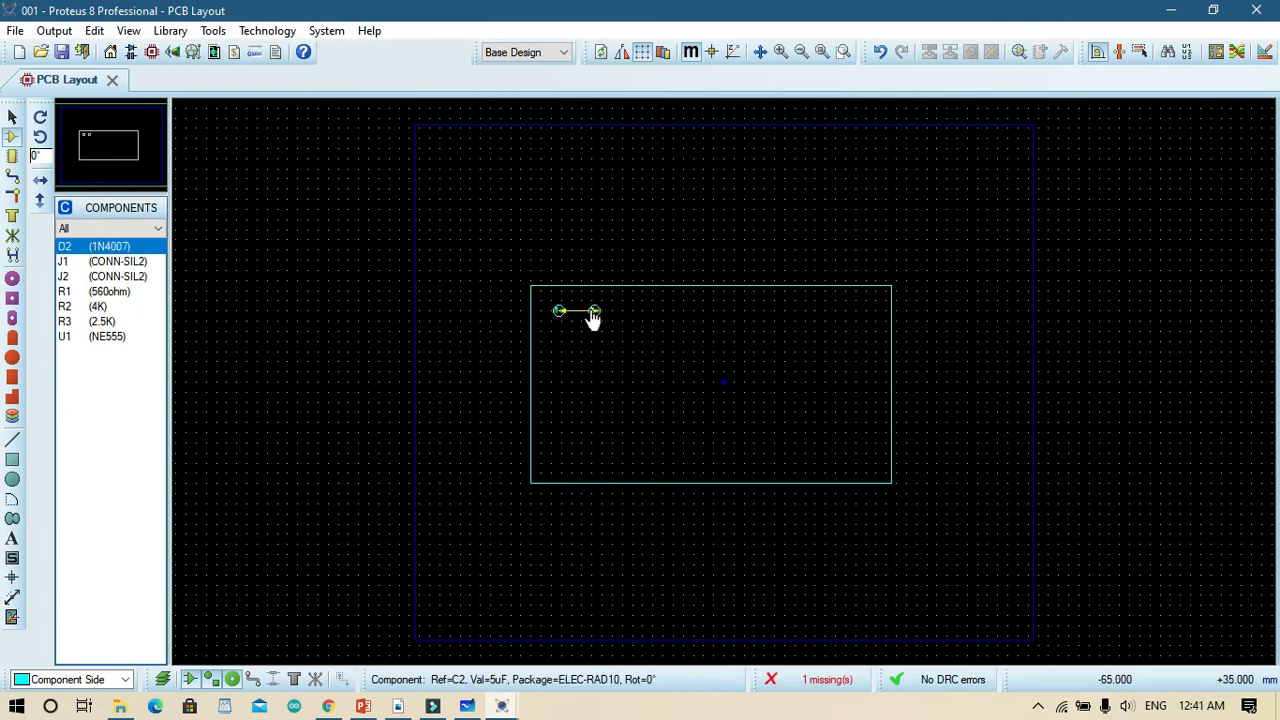
# Place diode D2, connectors J1 and J2 and resistor R1 below the capacitors inside the rectangle.
pyautogui.click(587, 336)
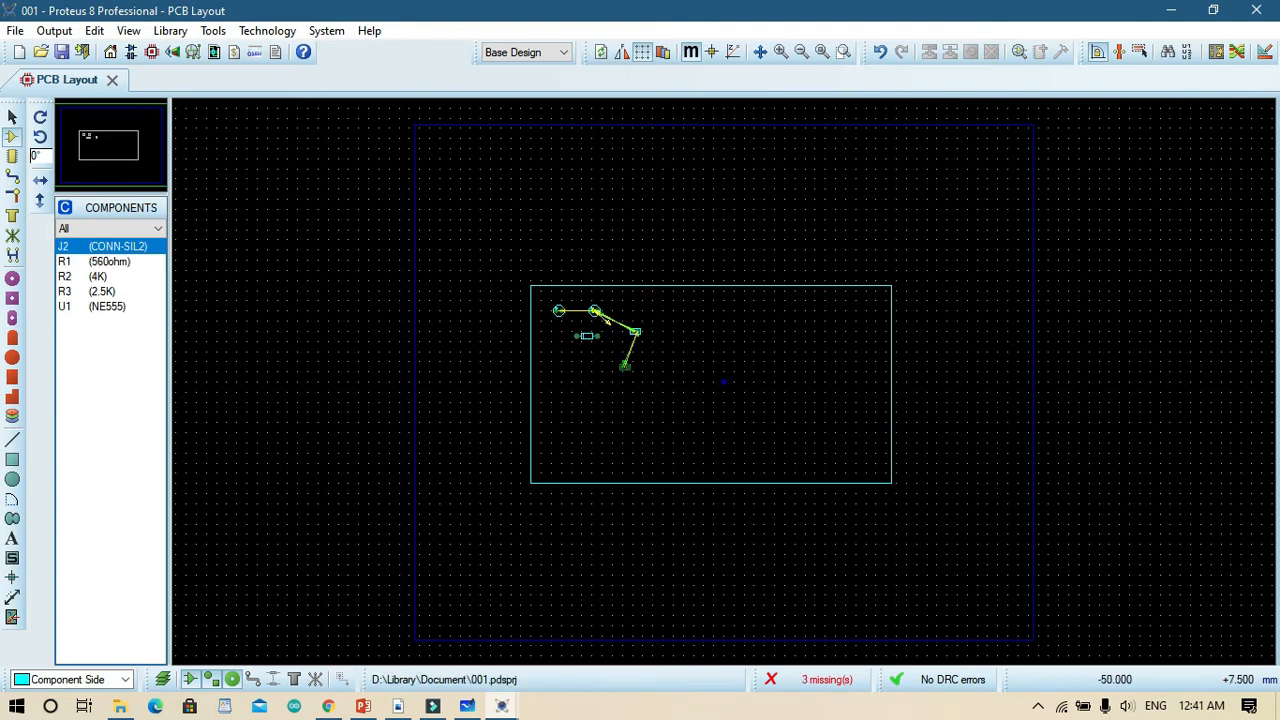
pyautogui.click(624, 366)
pyautogui.click(572, 367)
# Place resistor R2 below R1, R3 to the right of R2, and the NE555 U1 to the right of R3.
pyautogui.click(570, 391)
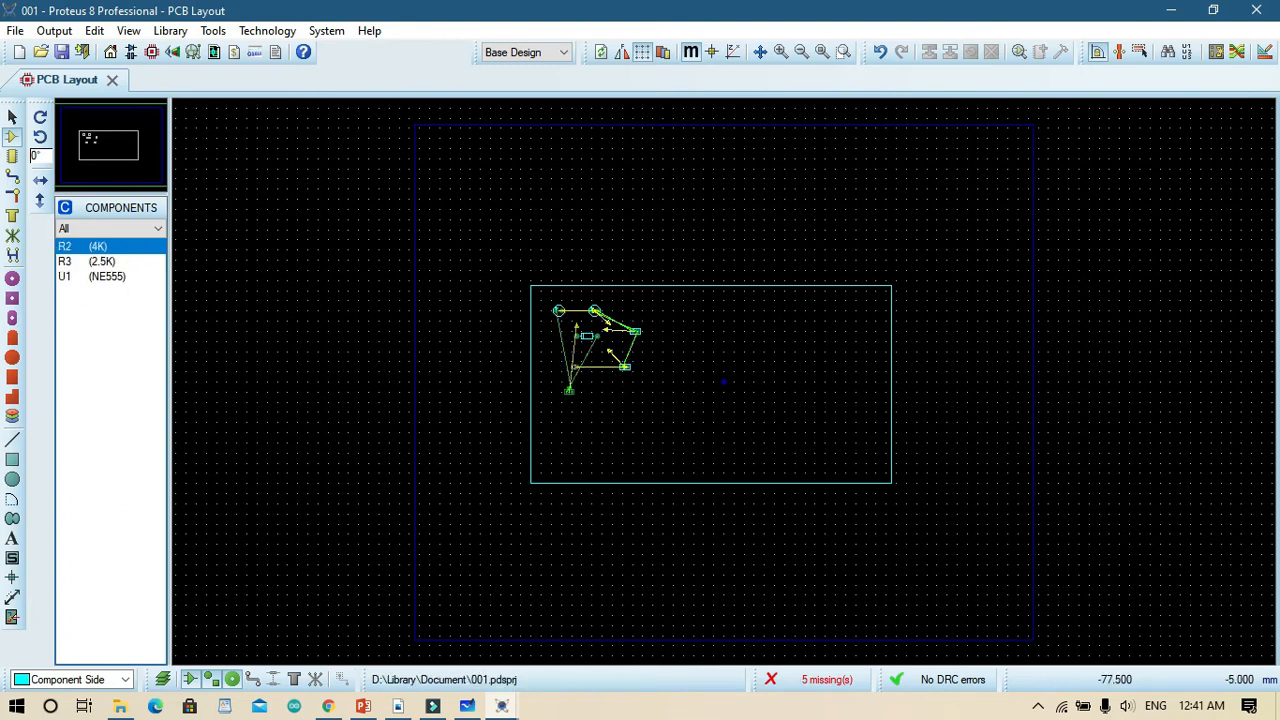
pyautogui.click(573, 396)
pyautogui.click(622, 410)
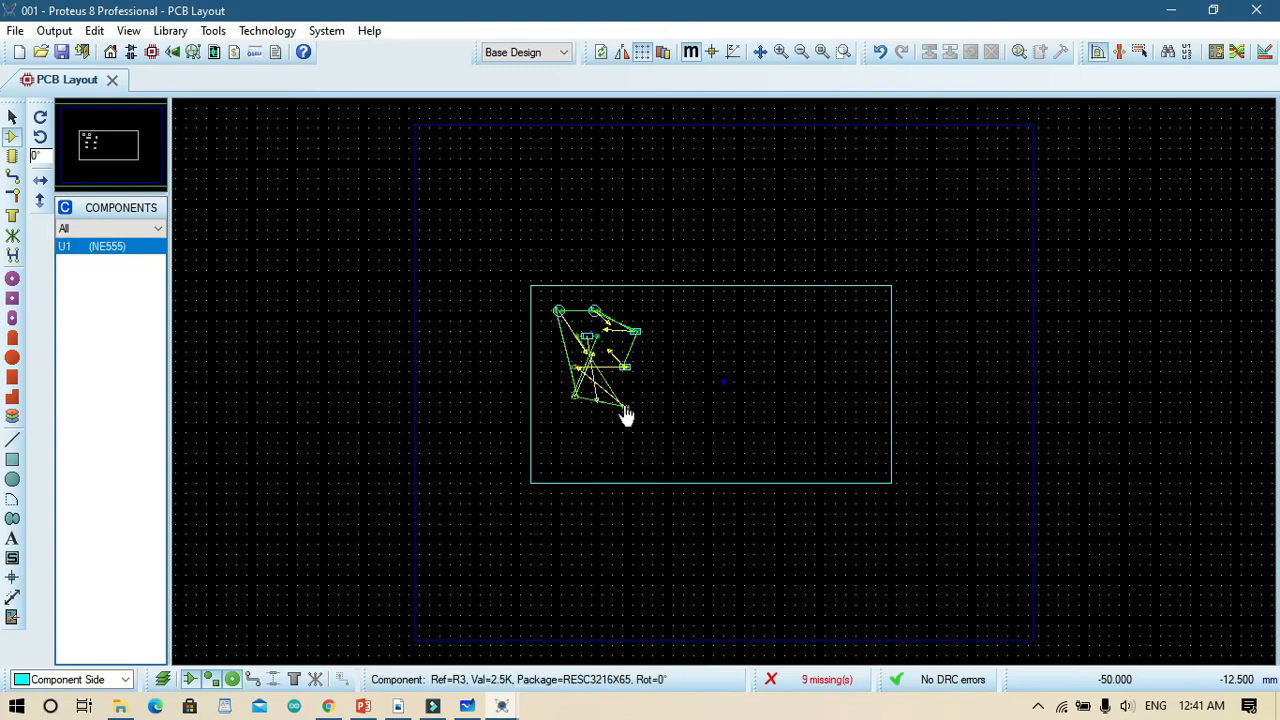
pyautogui.click(650, 405)
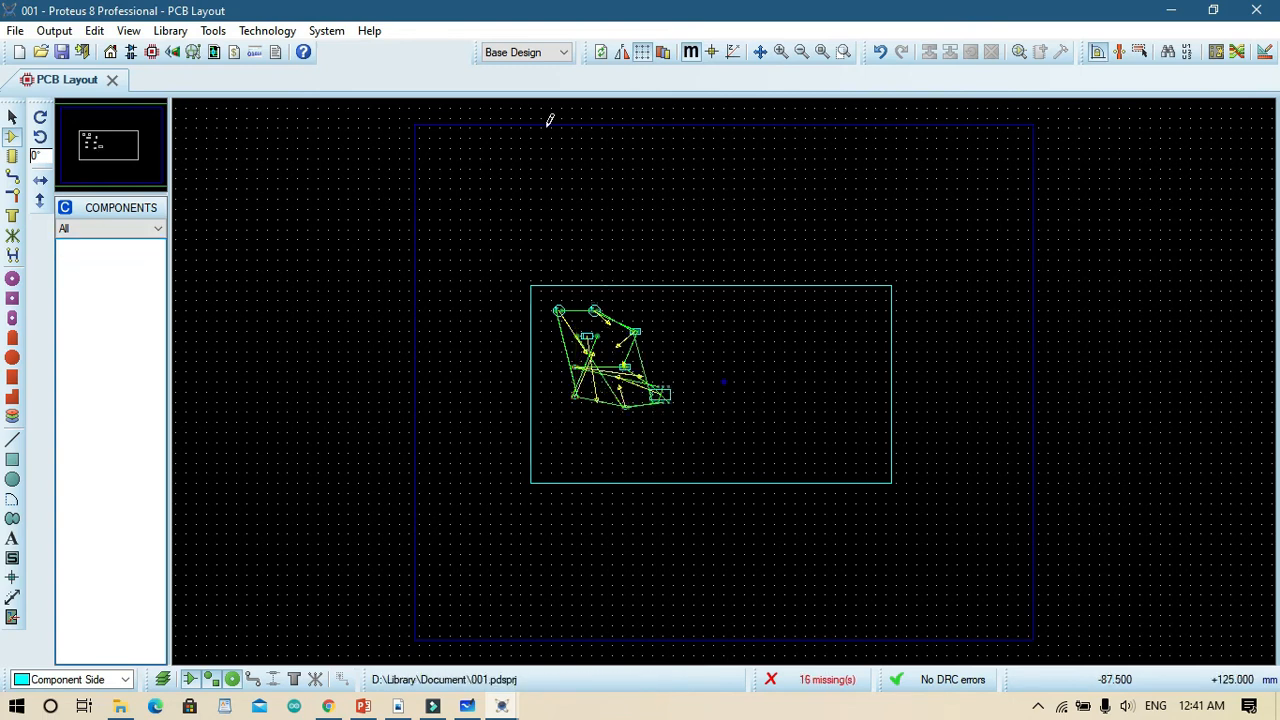
pyautogui.click(786, 54)
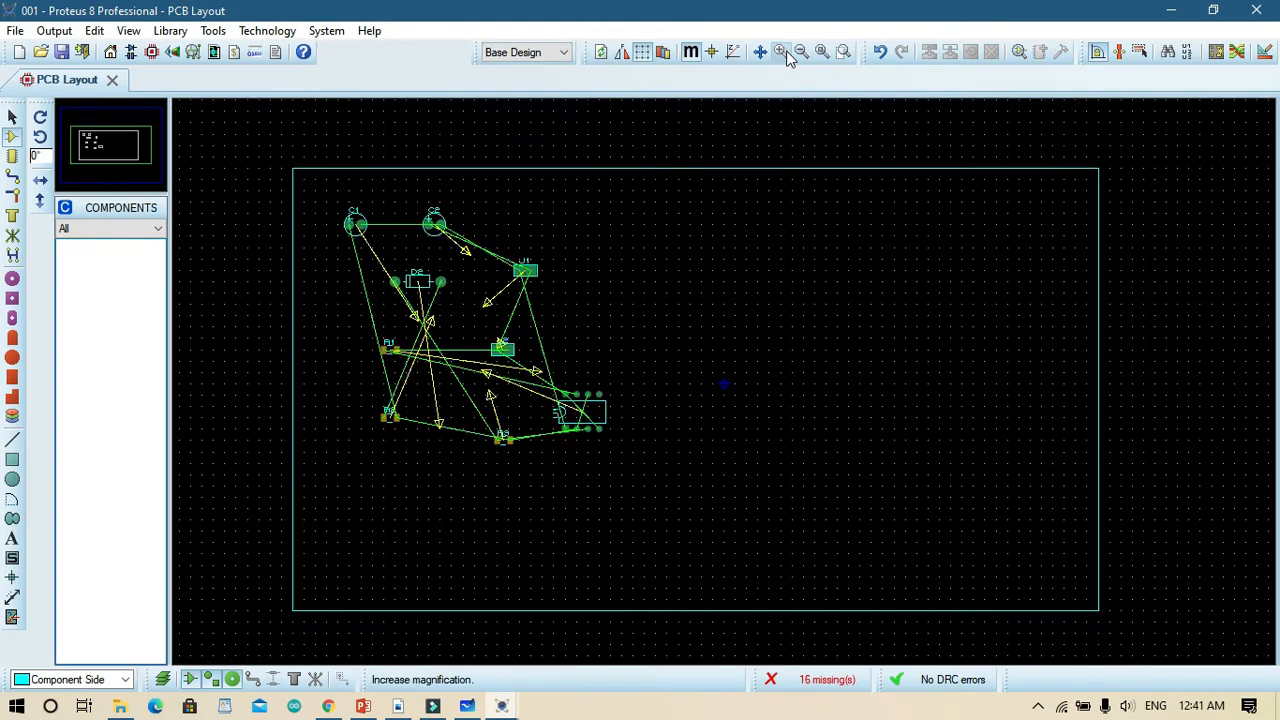
pyautogui.click(782, 53)
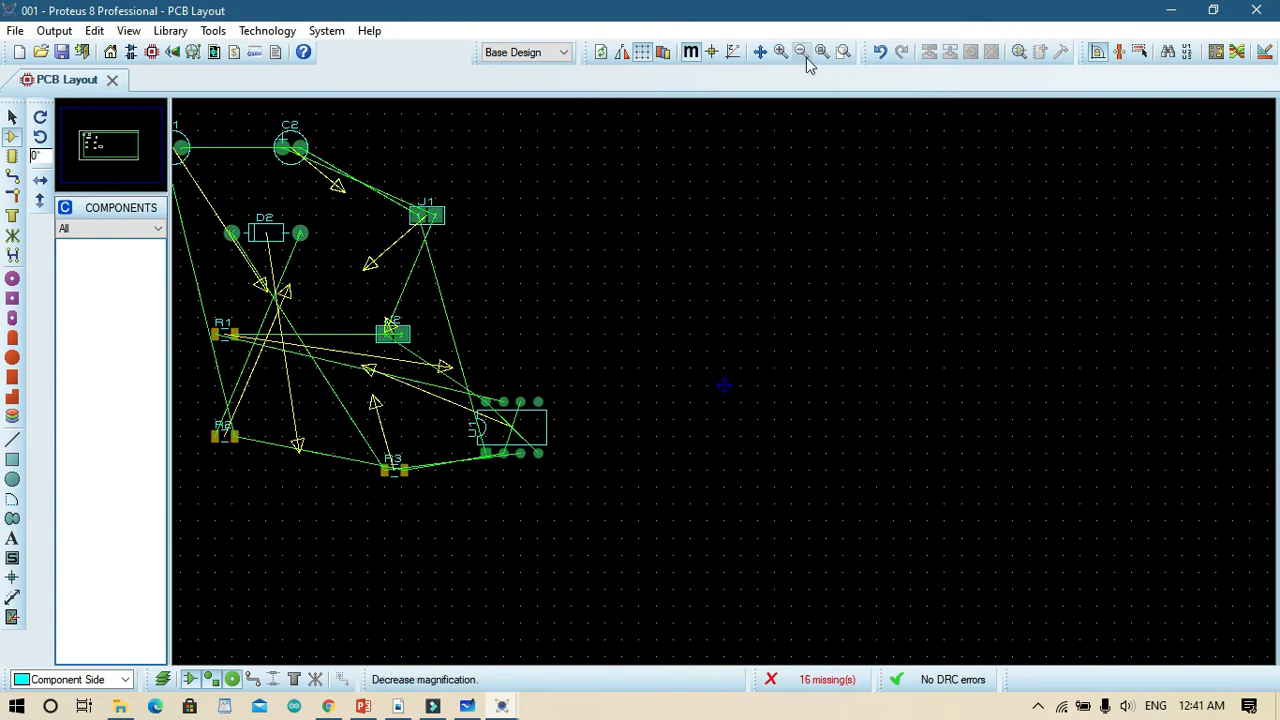
# Move capacitors C1 and C2 closer to the upper-left corner of the Top Silk rectangle.
pyautogui.click(801, 52)
pyautogui.click(360, 228)
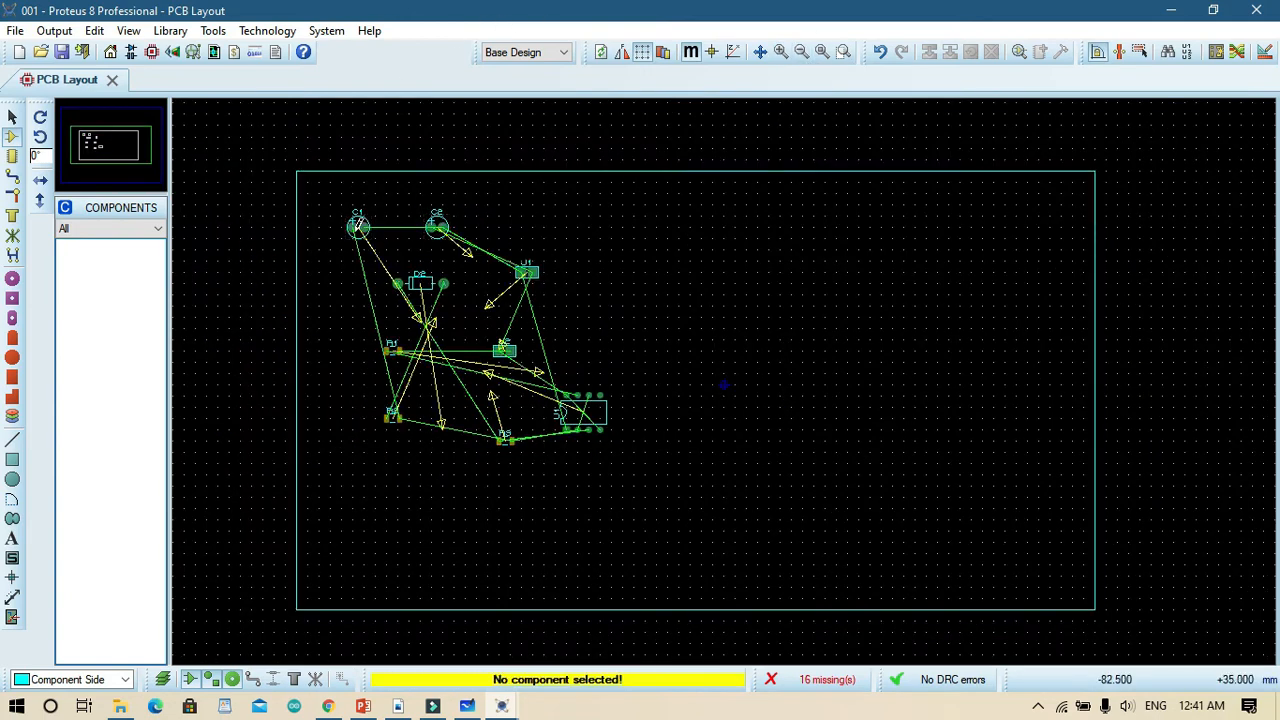
pyautogui.click(12, 117)
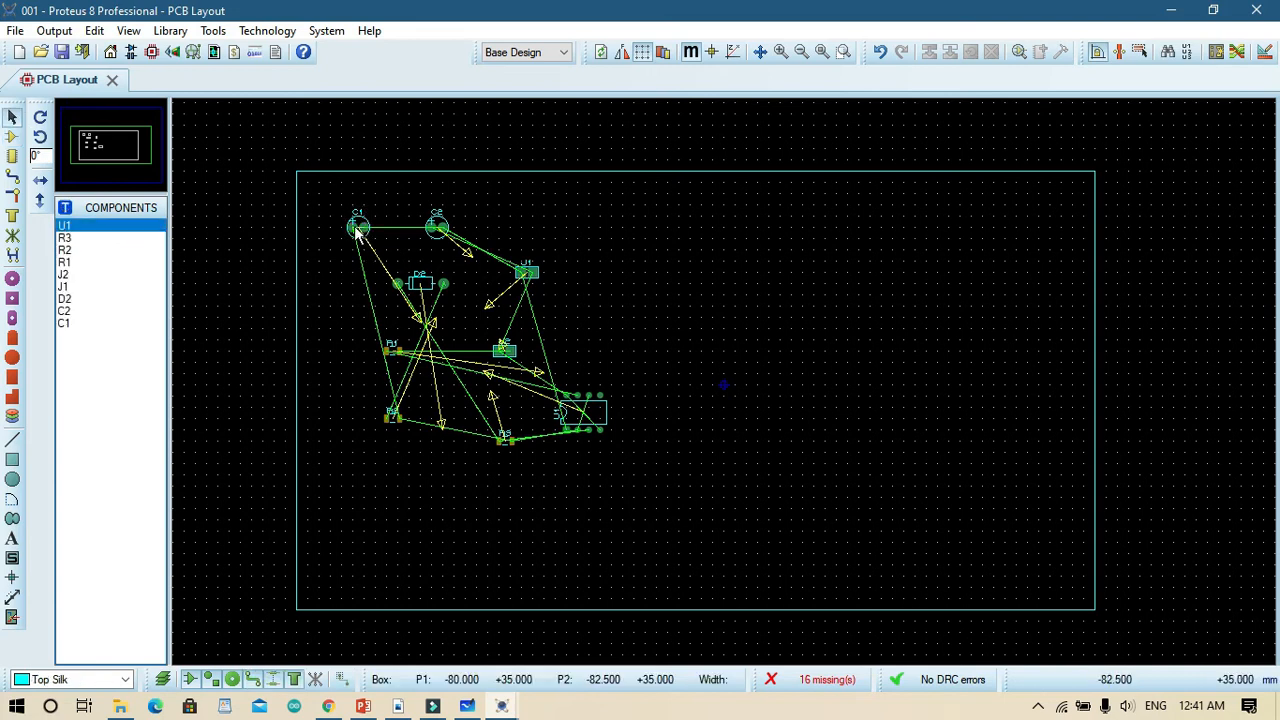
pyautogui.moveTo(358, 226); pyautogui.dragTo(323, 205)
pyautogui.moveTo(432, 248); pyautogui.dragTo(375, 225)
# Rotate diode D2 by 180 degrees and place it just below capacitors C1 and C2.
pyautogui.moveTo(391, 284); pyautogui.dragTo(319, 328)
pyautogui.click(319, 328)
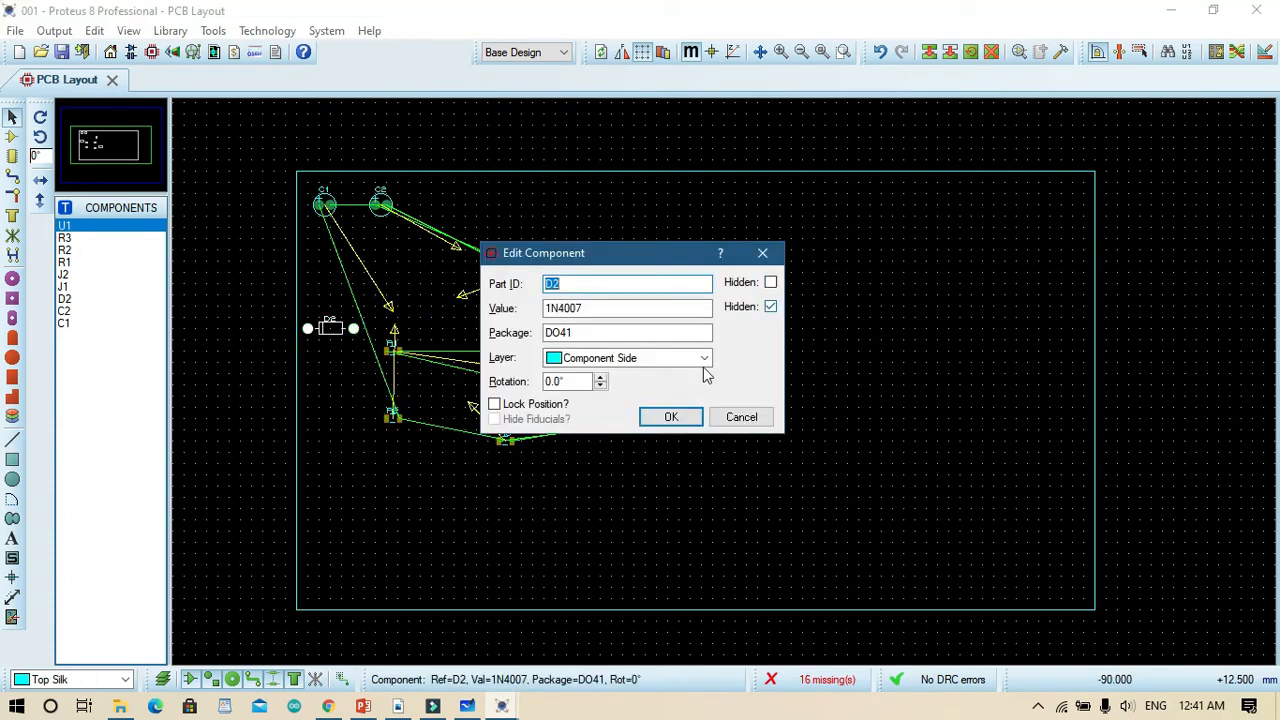
pyautogui.click(671, 417)
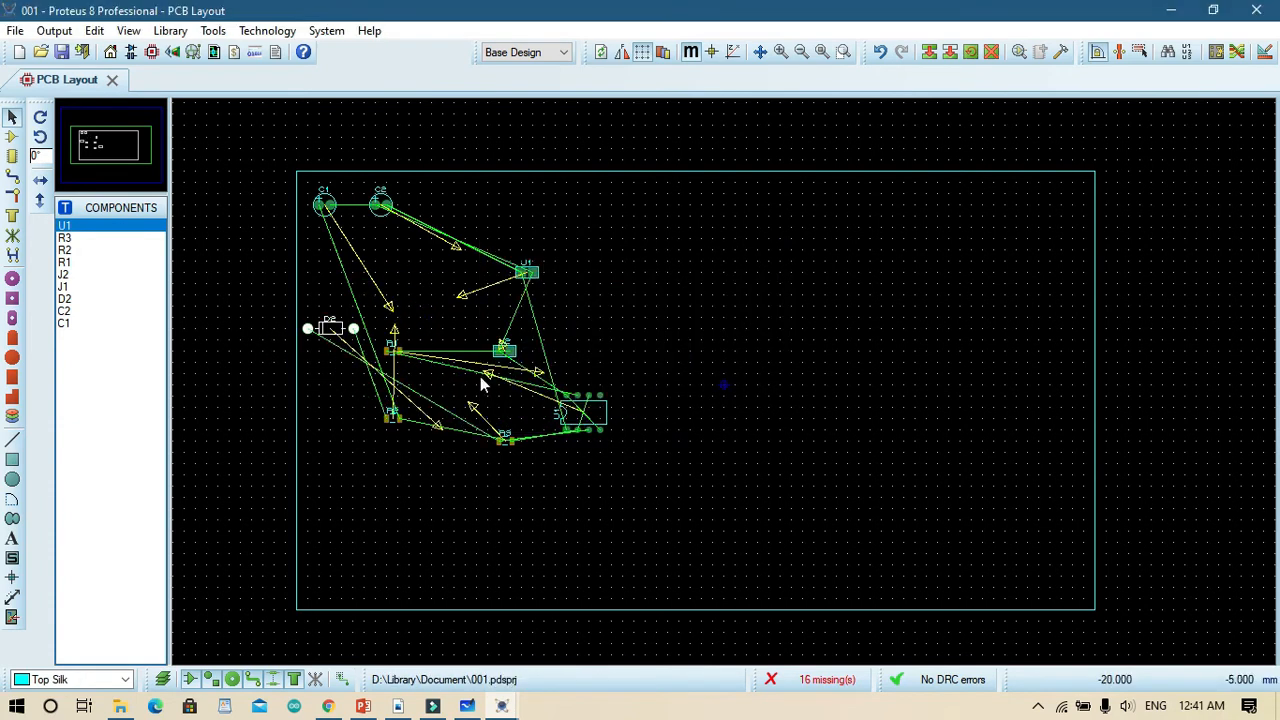
pyautogui.click(966, 52)
pyautogui.write('18')
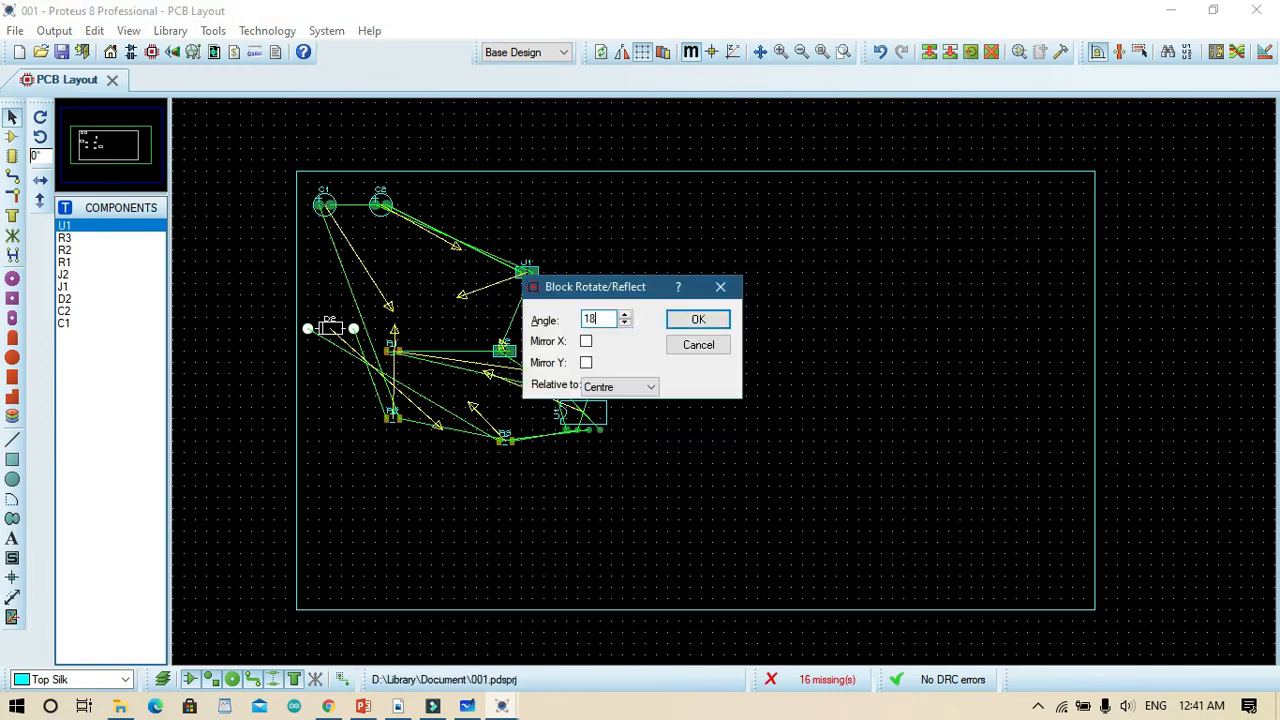
pyautogui.write('0')
pyautogui.press('Return')
pyautogui.moveTo(331, 329); pyautogui.dragTo(367, 251)
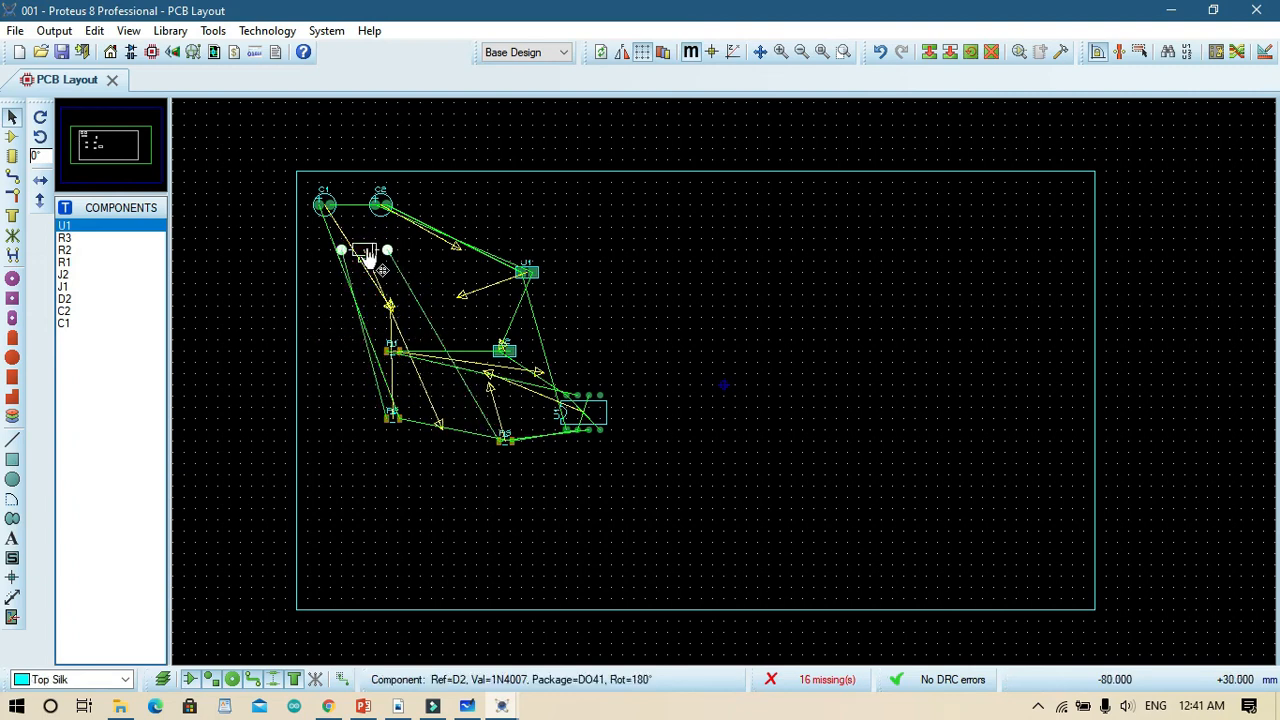
# Move resistor R2 below C1 near the rectangle's left edge and rotate it twice by 90 degrees.
pyautogui.moveTo(391, 428); pyautogui.dragTo(312, 303)
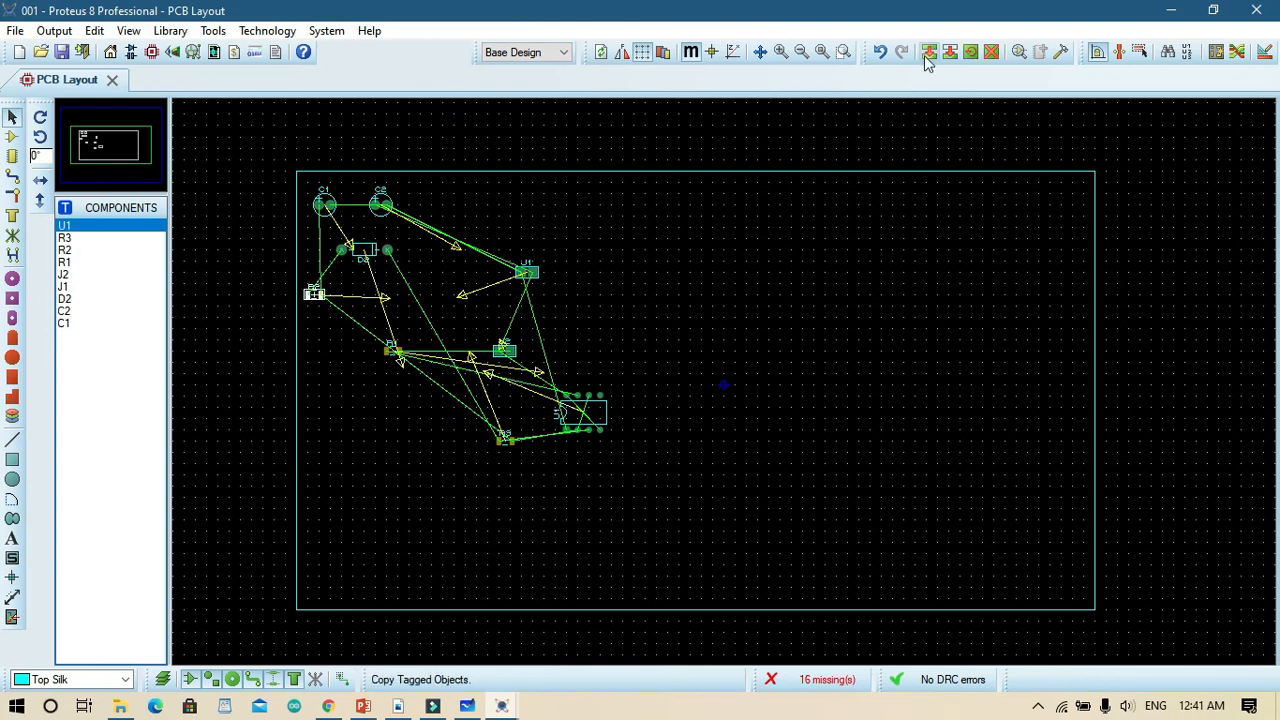
pyautogui.click(970, 52)
pyautogui.write('9')
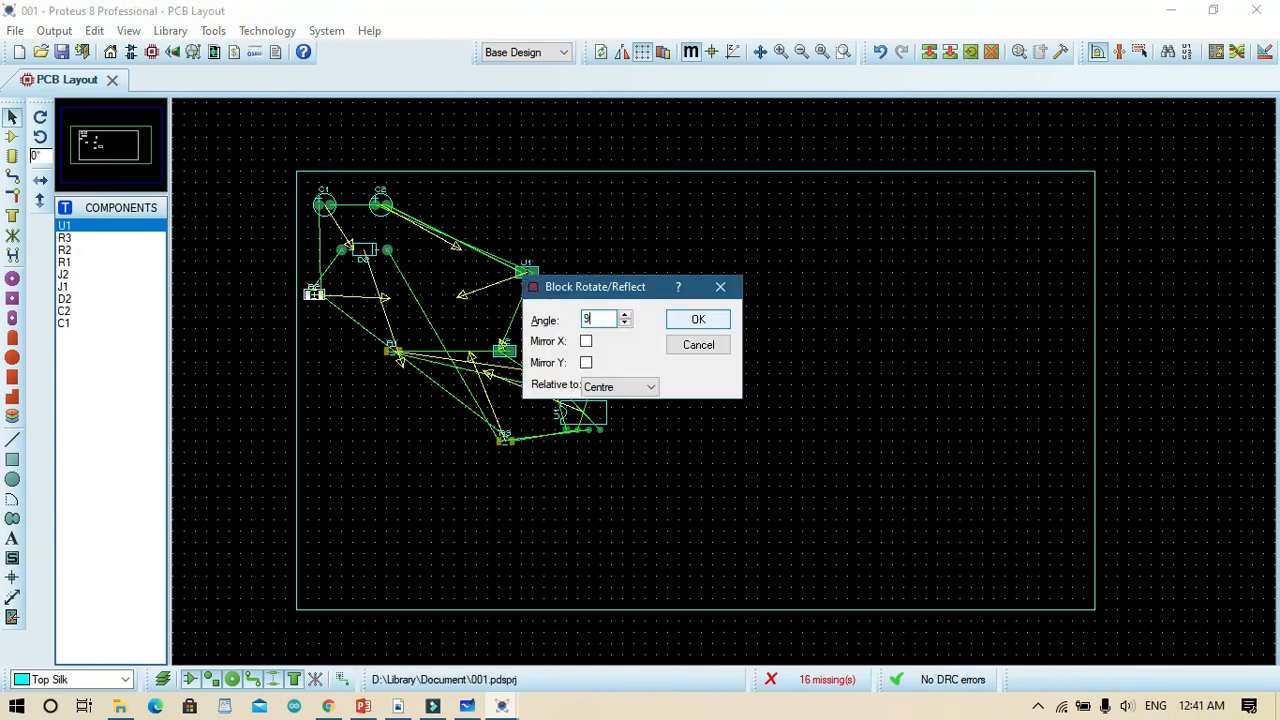
pyautogui.write('0')
pyautogui.click(698, 319)
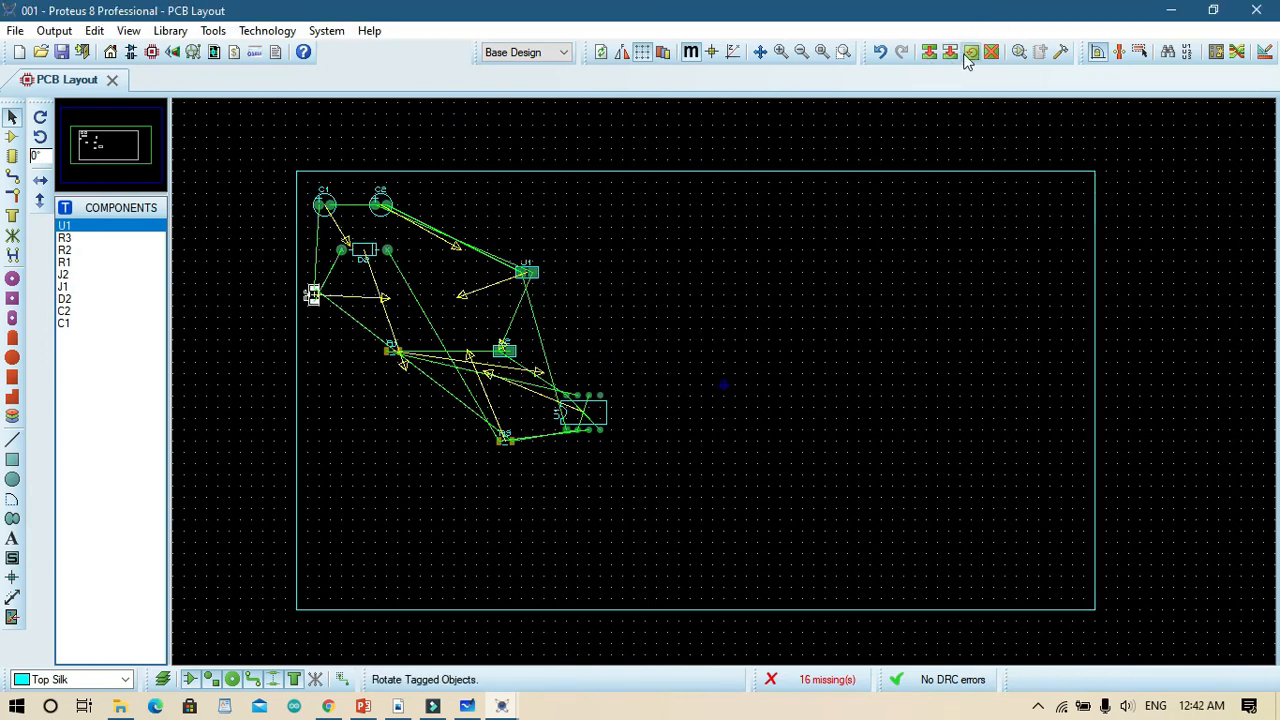
pyautogui.click(970, 52)
pyautogui.write('90')
pyautogui.click(698, 319)
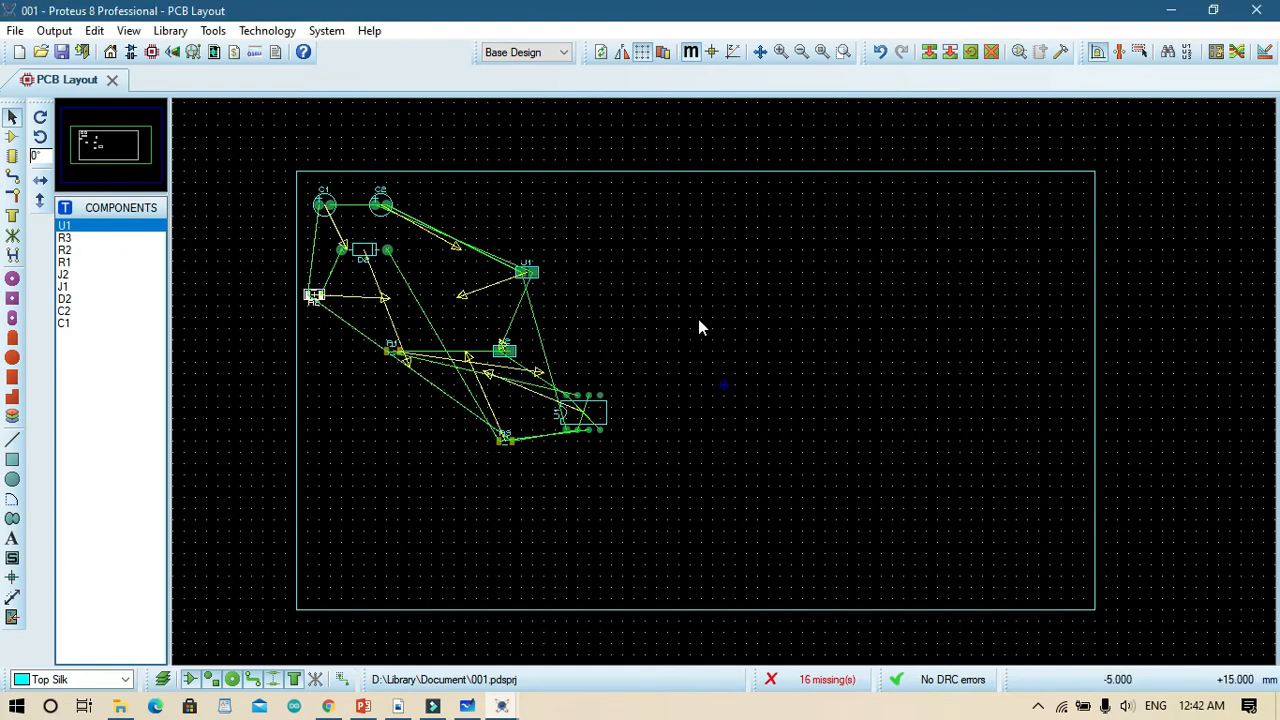
# Reposition resistor R2 directly under C1, close to the left pad of diode D2.
pyautogui.click(316, 295)
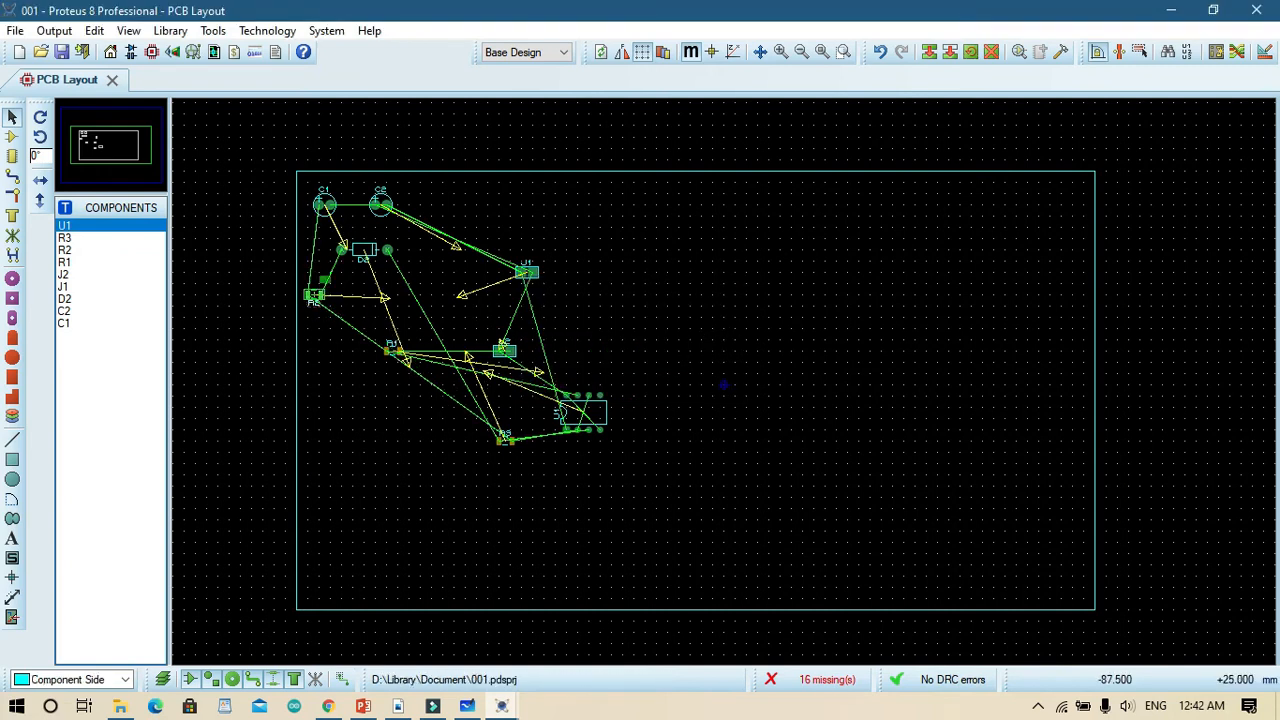
pyautogui.click(323, 334)
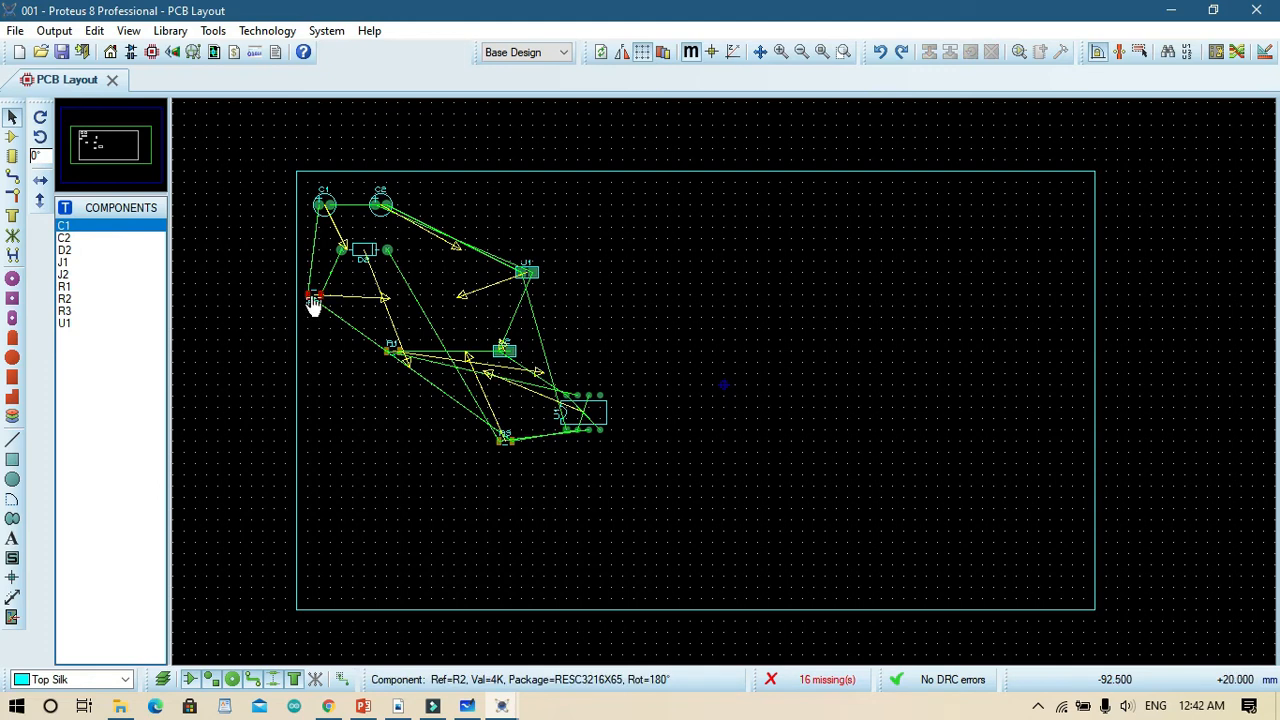
pyautogui.click(313, 305)
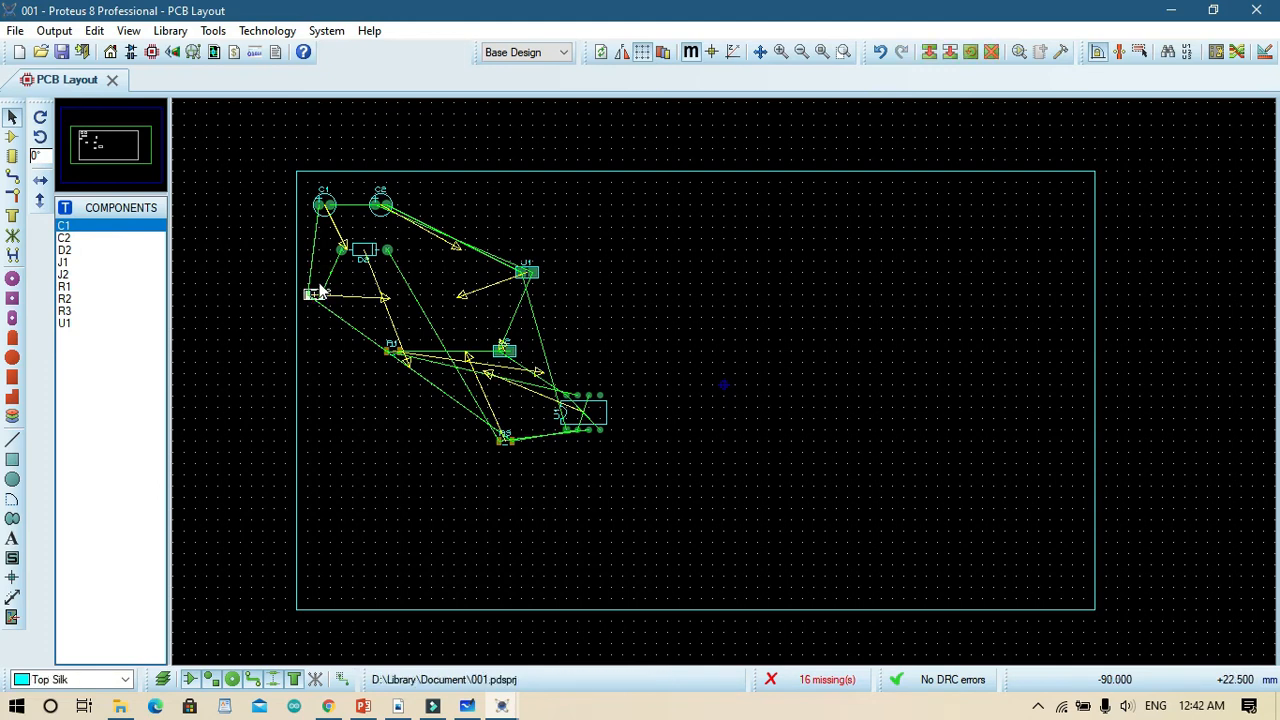
pyautogui.click(319, 286)
pyautogui.click(316, 299)
pyautogui.moveTo(316, 299); pyautogui.dragTo(324, 264)
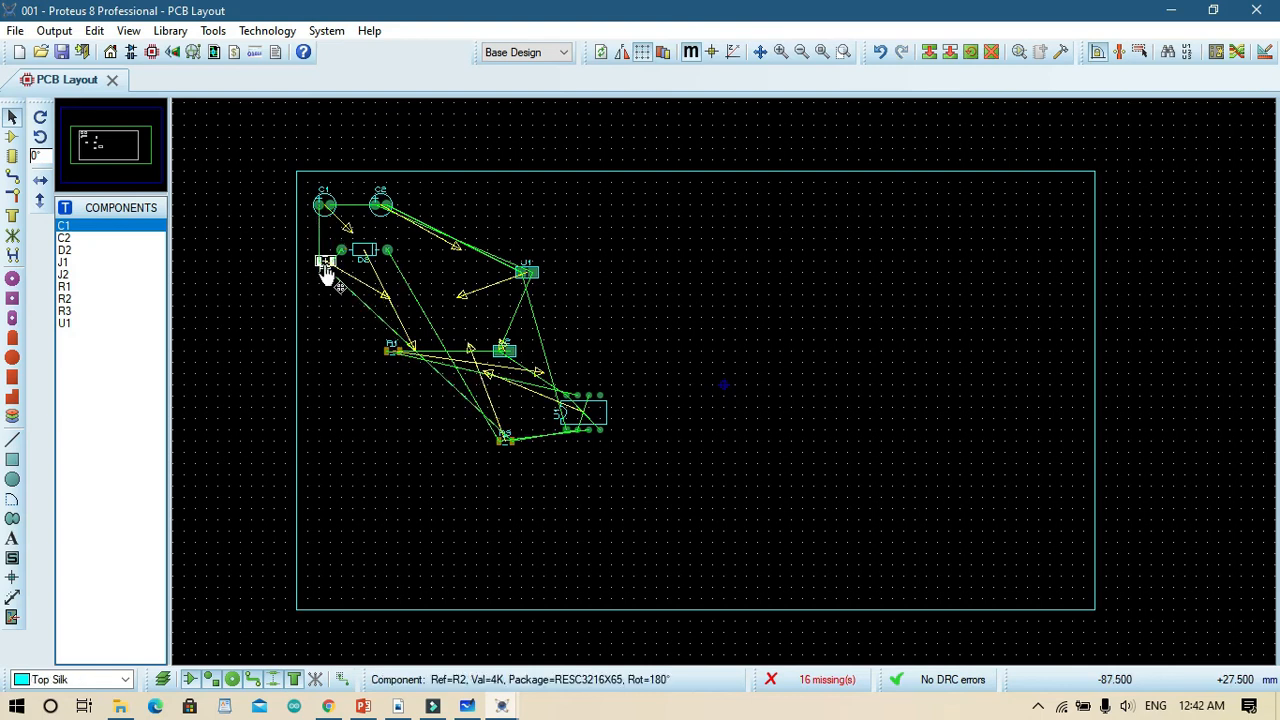
# Move connector J1 to the right of C2 and rotate it by 90 degrees.
pyautogui.click(660, 240)
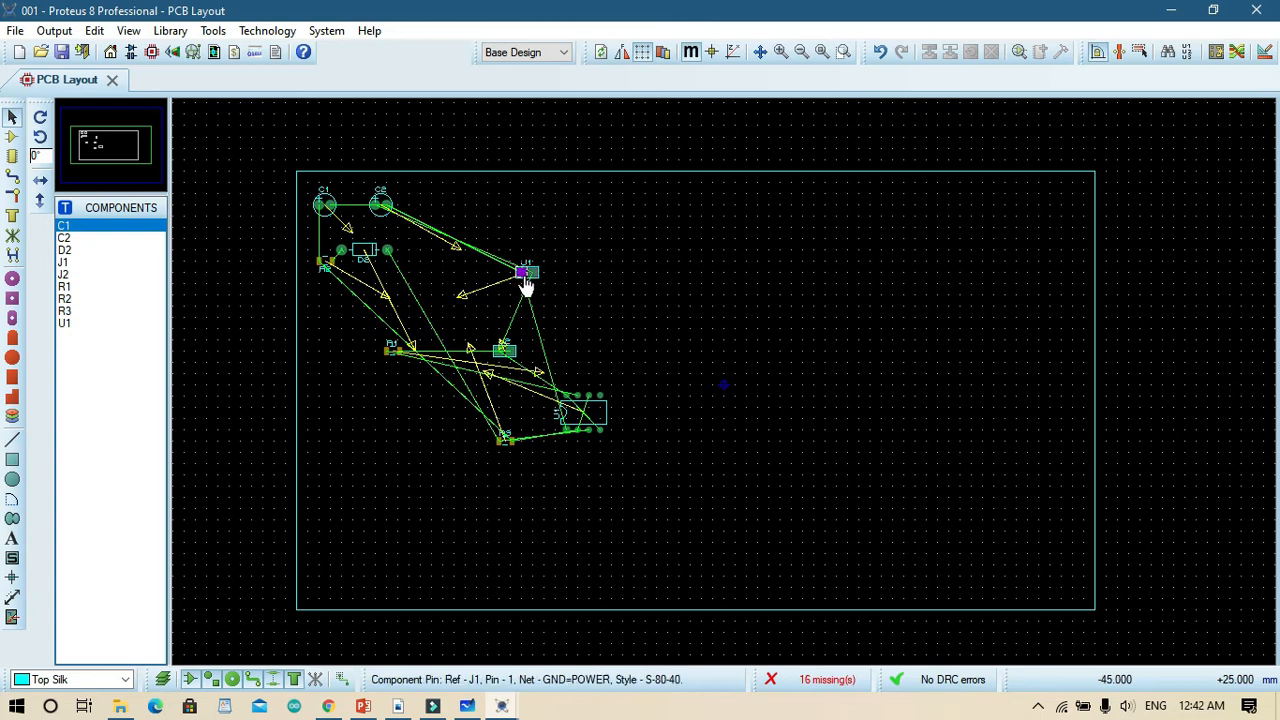
pyautogui.moveTo(527, 272); pyautogui.dragTo(460, 229)
pyautogui.doubleClick(460, 229)
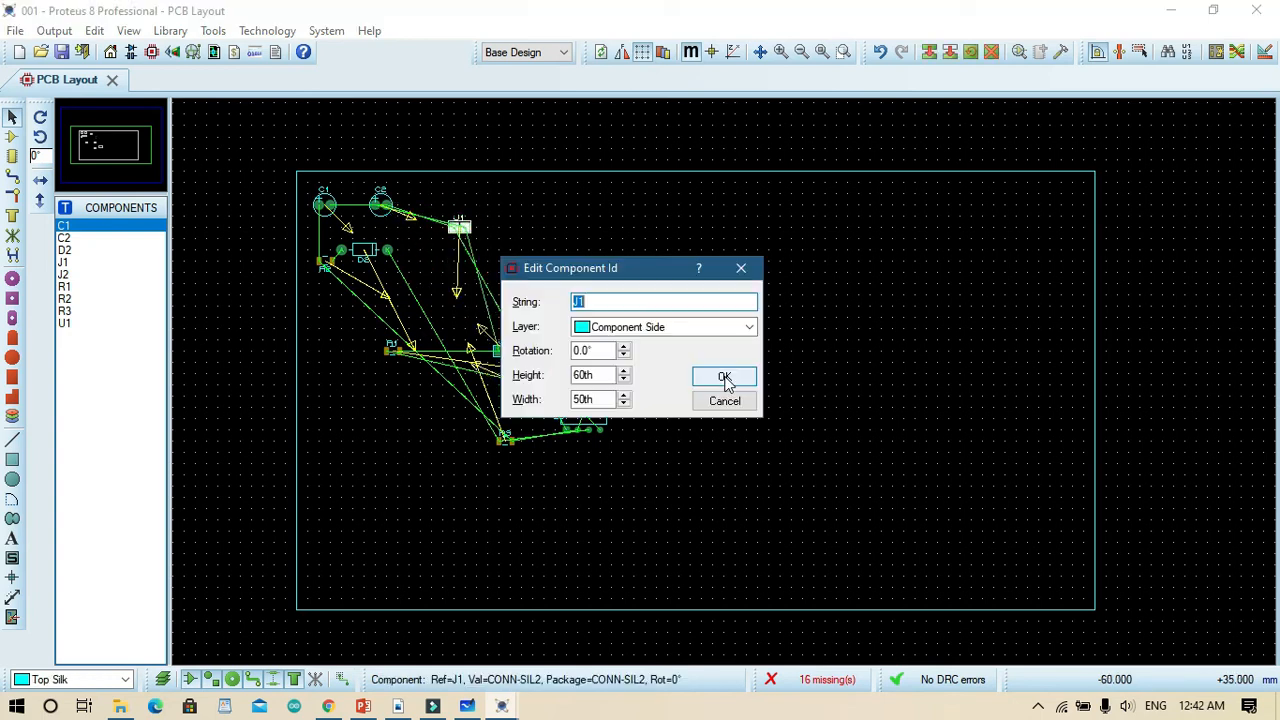
pyautogui.click(729, 374)
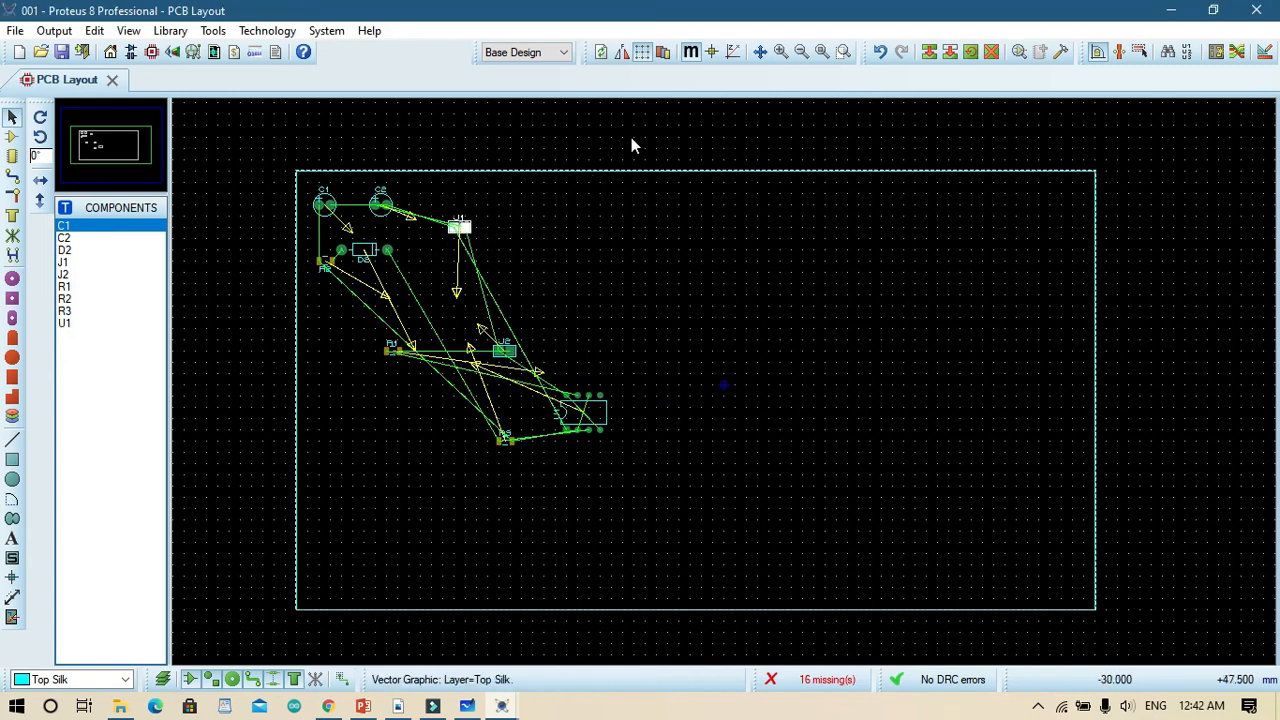
pyautogui.click(970, 55)
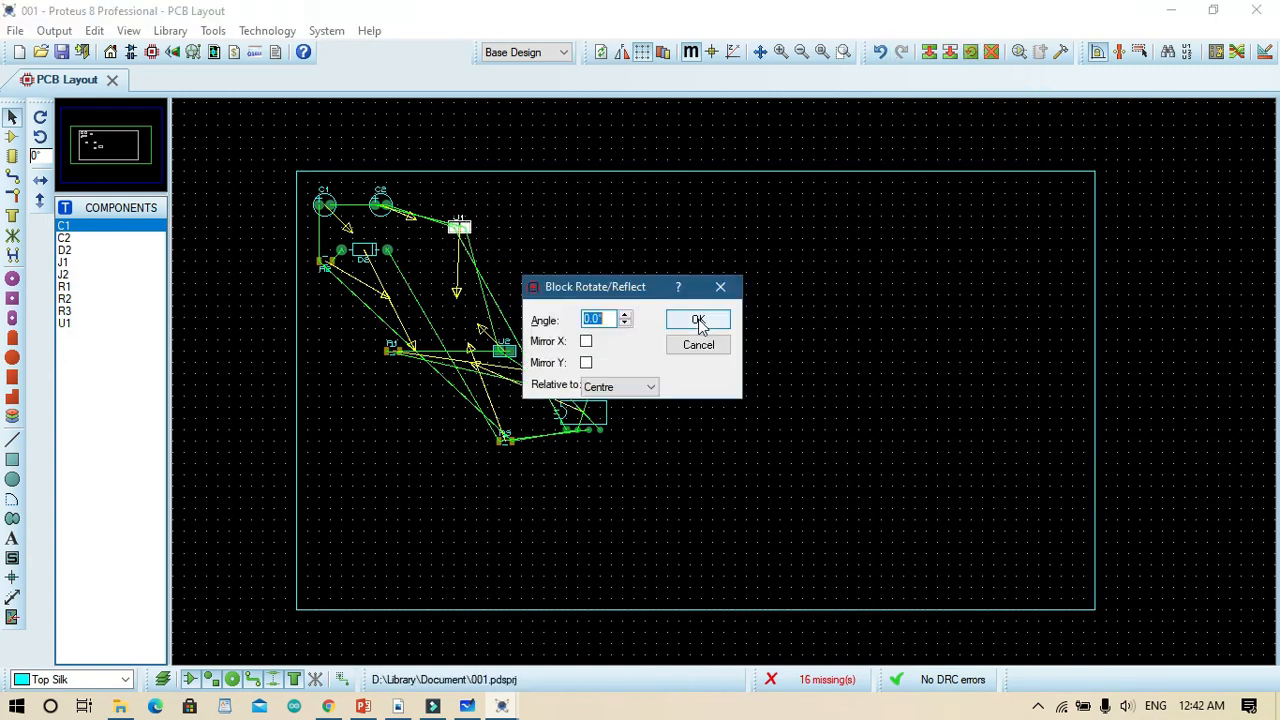
pyautogui.write('90')
pyautogui.click(698, 319)
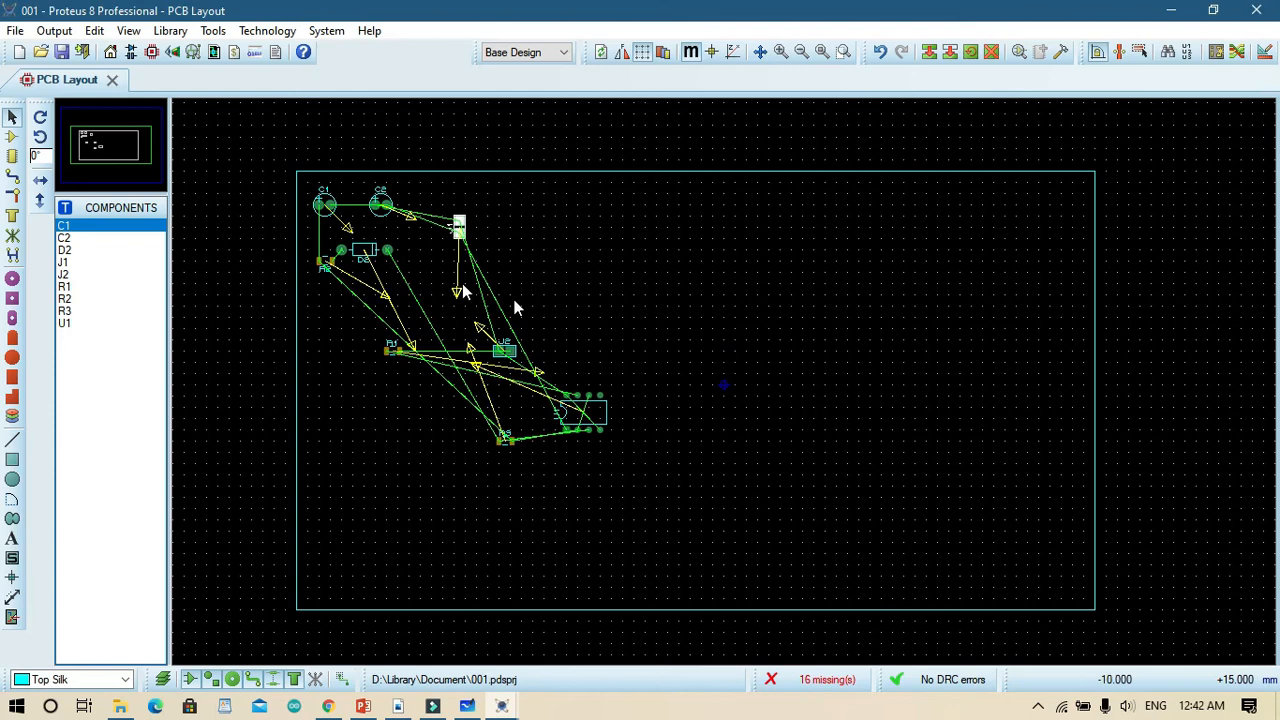
# Rotate capacitor C2 by 90 degrees about its centre.
pyautogui.click(382, 205)
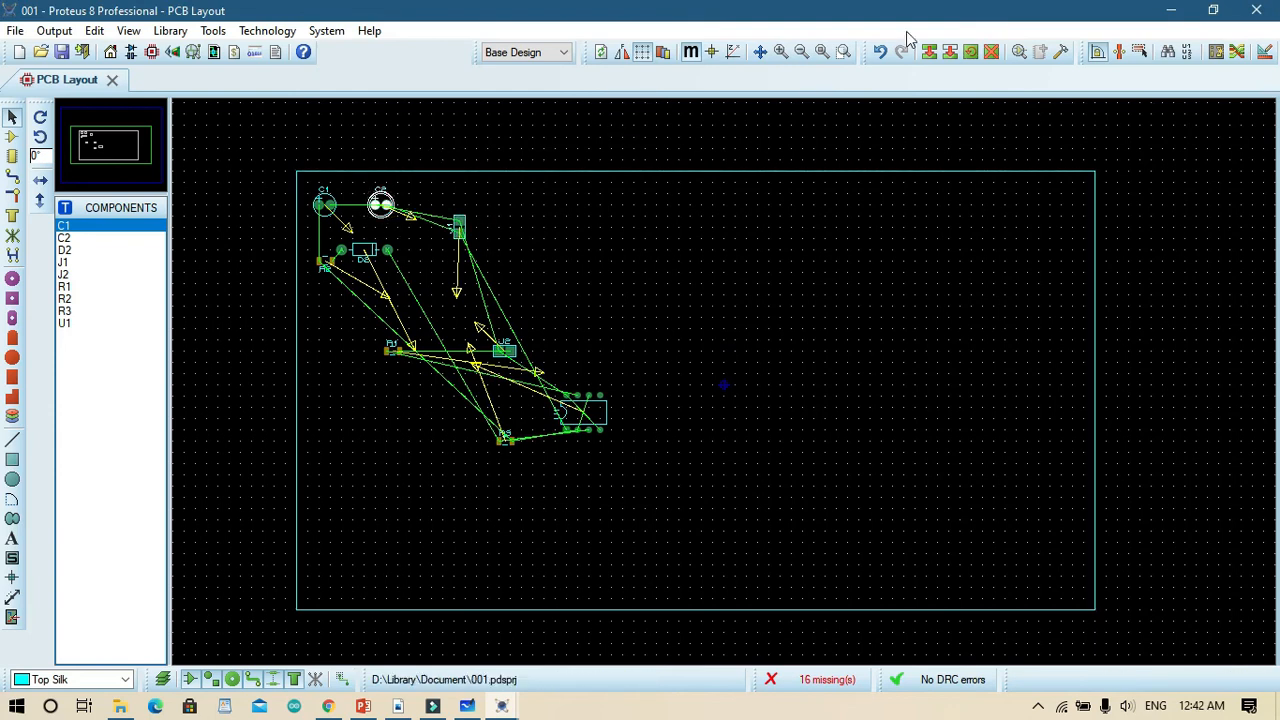
pyautogui.click(968, 53)
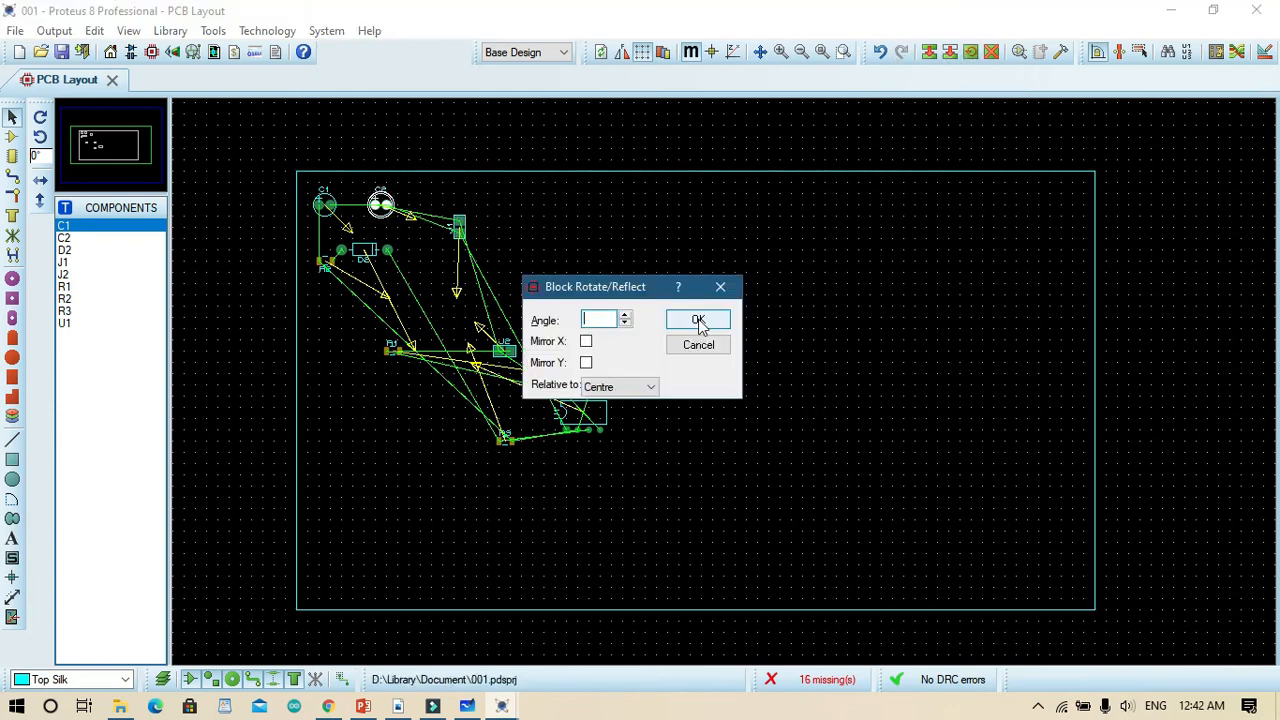
pyautogui.click(698, 319)
# Rotate connector J1 by 180 degrees and place it level with C2, close to its right side.
pyautogui.click(461, 228)
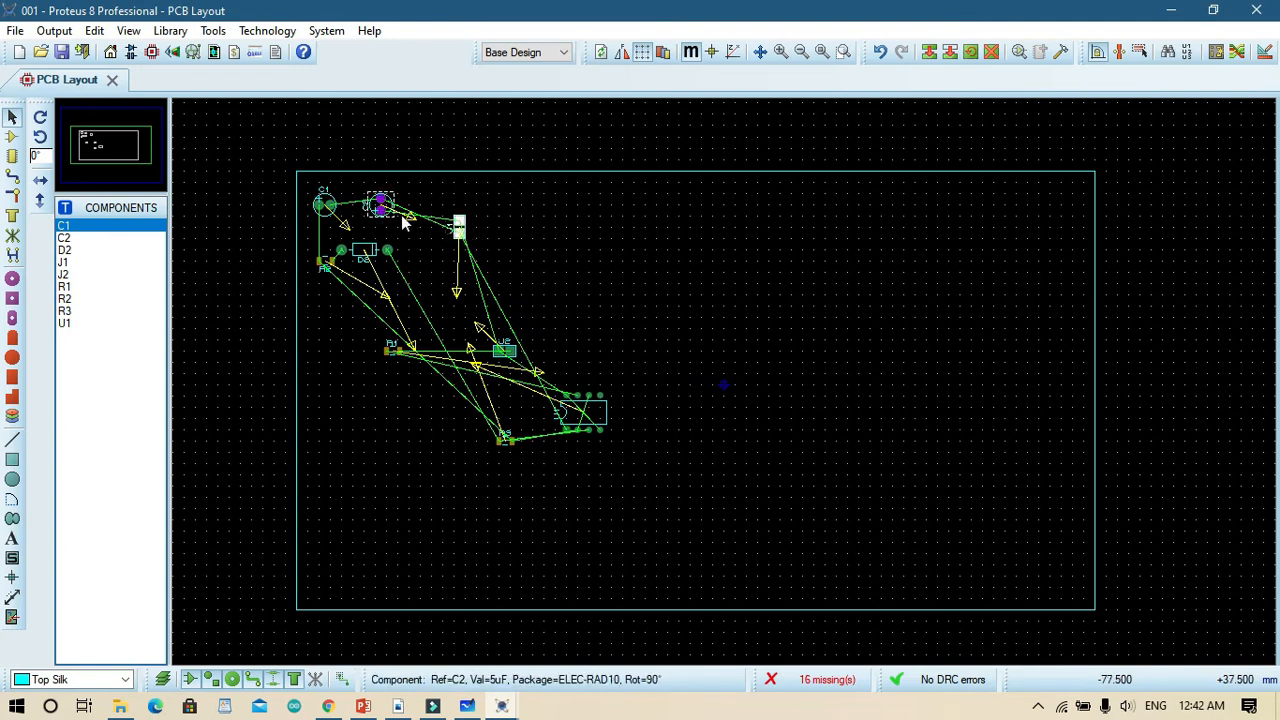
pyautogui.click(970, 53)
pyautogui.write('180')
pyautogui.press('Return')
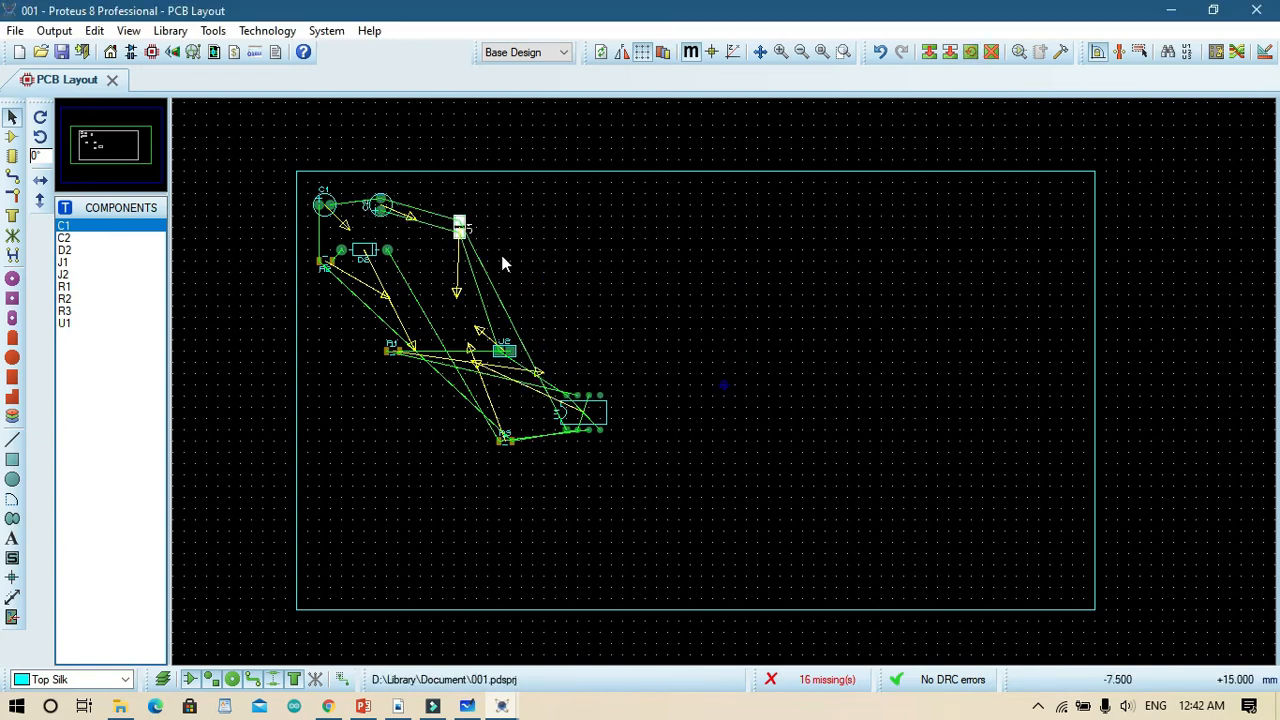
pyautogui.moveTo(460, 223); pyautogui.dragTo(432, 206)
pyautogui.click(501, 225)
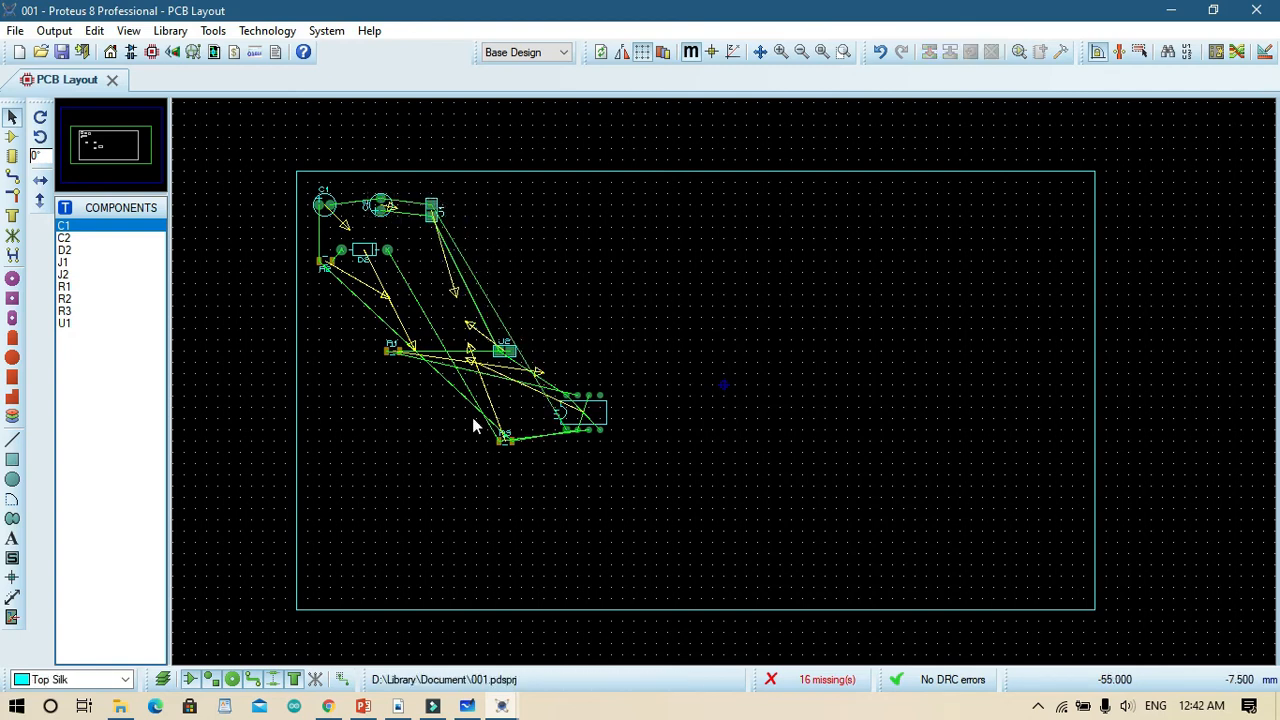
# Move connector J2 below J1 to the right of D2, and place U1 directly below J2.
pyautogui.click(501, 349)
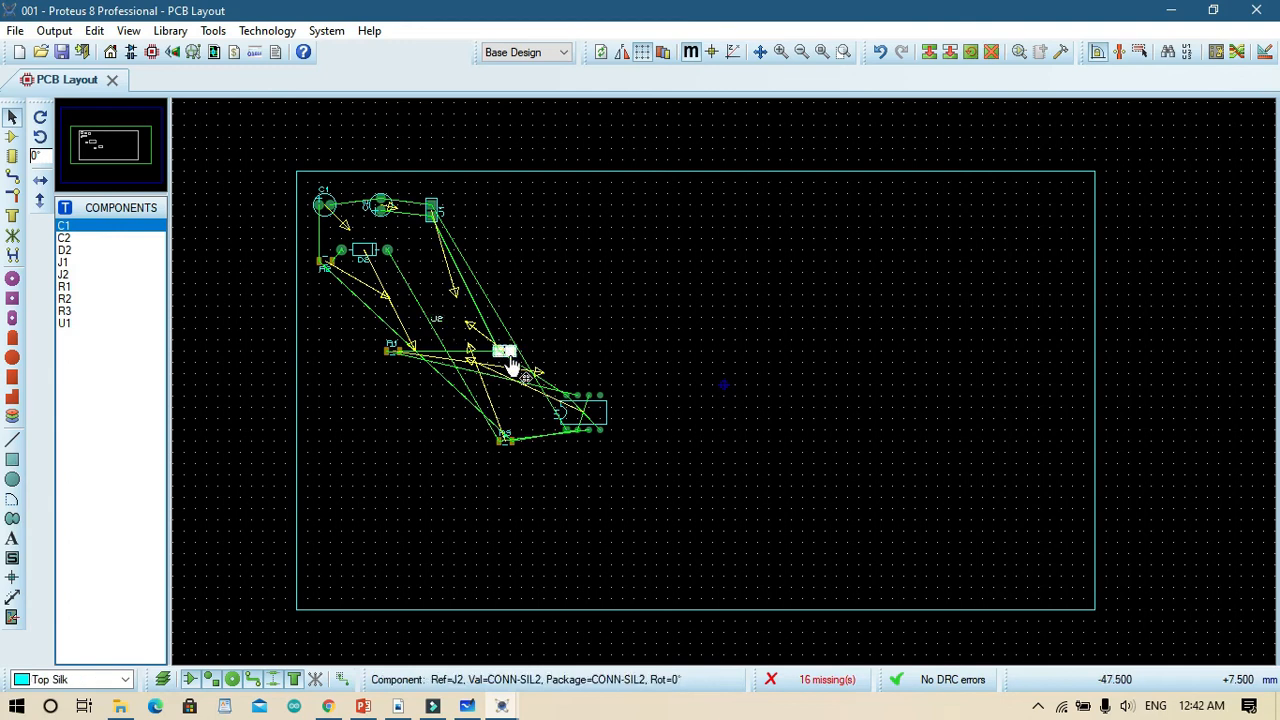
pyautogui.moveTo(503, 349); pyautogui.dragTo(425, 249)
pyautogui.click(578, 413)
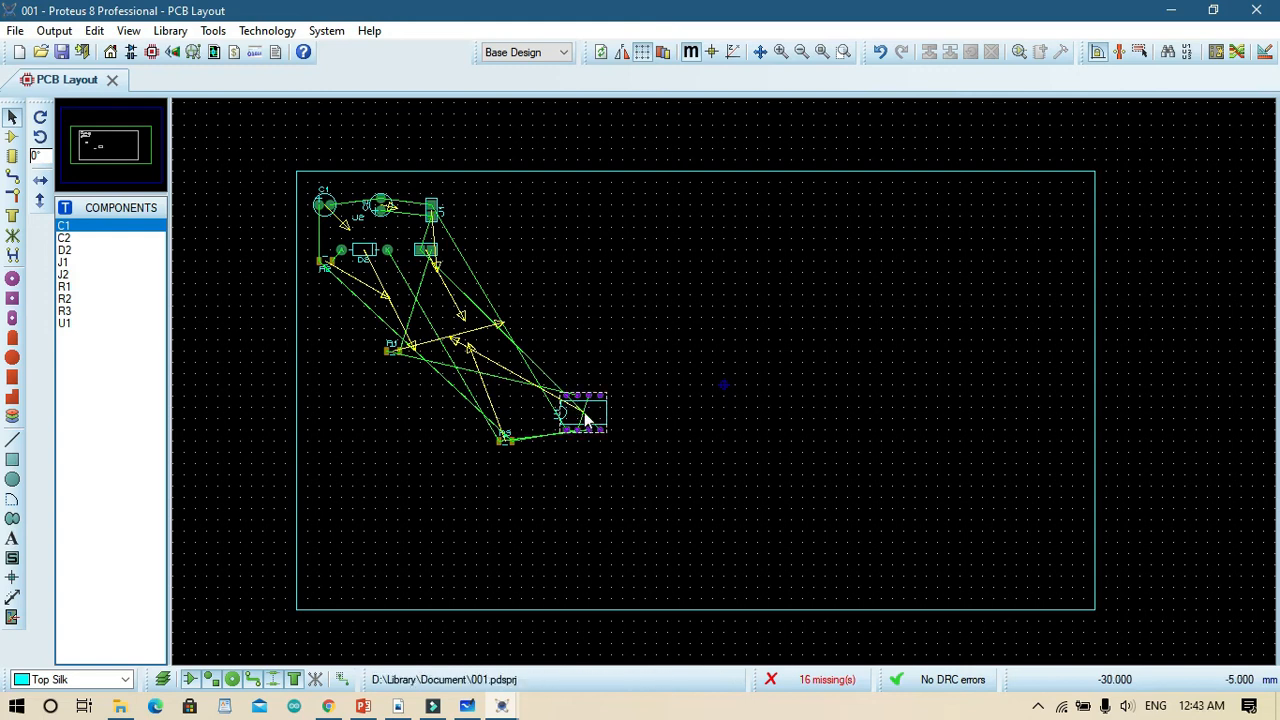
pyautogui.moveTo(586, 425); pyautogui.dragTo(433, 312)
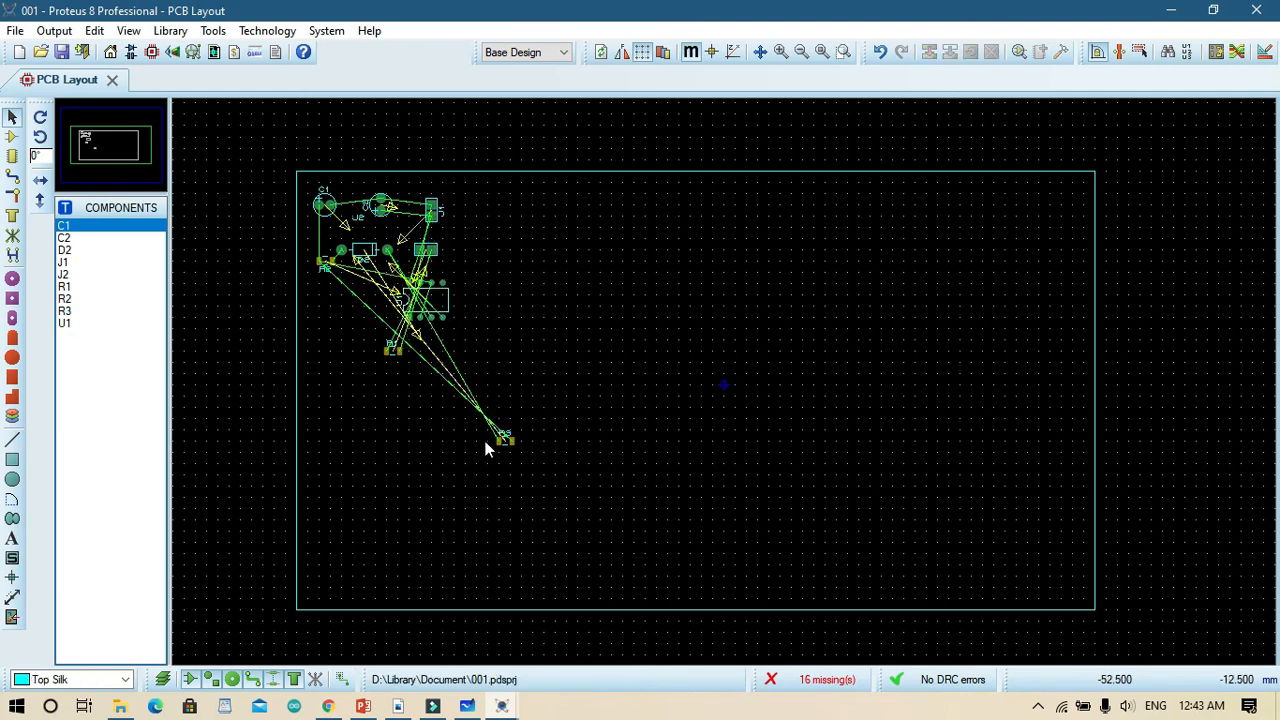
# Move resistor R3 below R2, and place resistor R1 between R3 and U1.
pyautogui.moveTo(505, 448); pyautogui.dragTo(337, 317)
pyautogui.click(488, 380)
pyautogui.click(395, 351)
pyautogui.moveTo(394, 351)
pyautogui.mouseDown()
pyautogui.moveTo(383, 317)
pyautogui.moveTo(399, 351)
pyautogui.mouseUp()
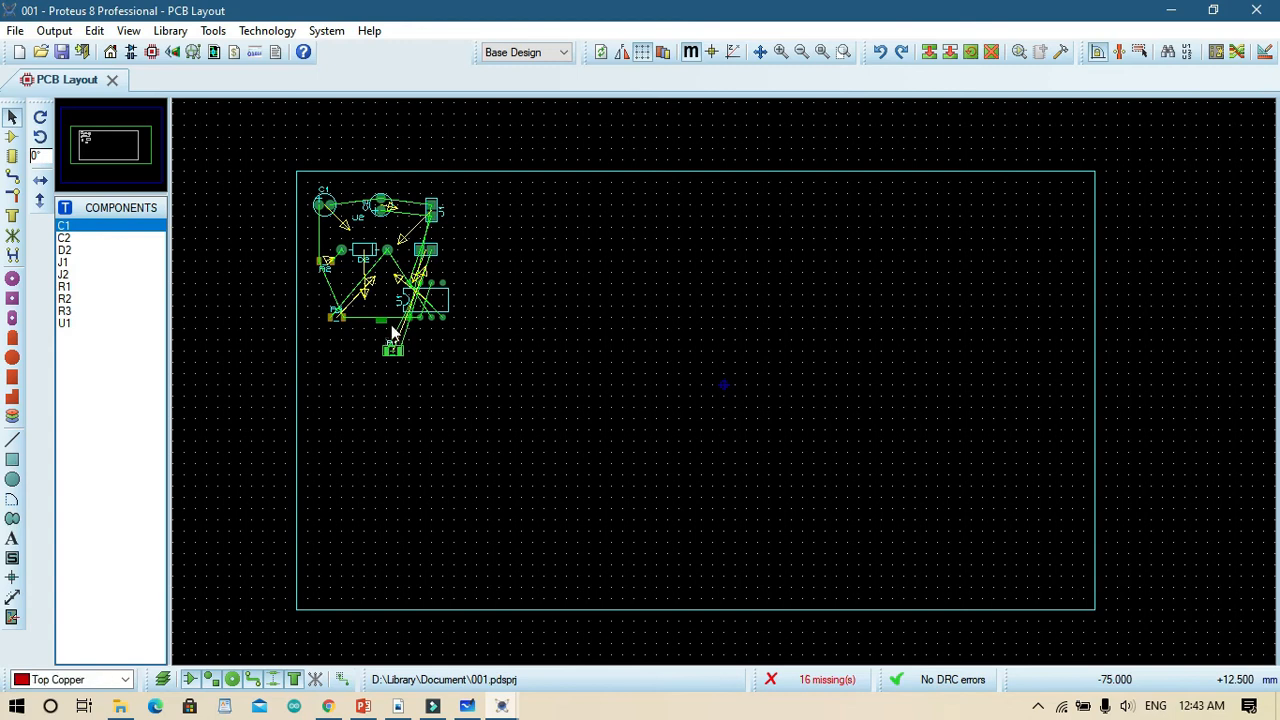
pyautogui.click(394, 352)
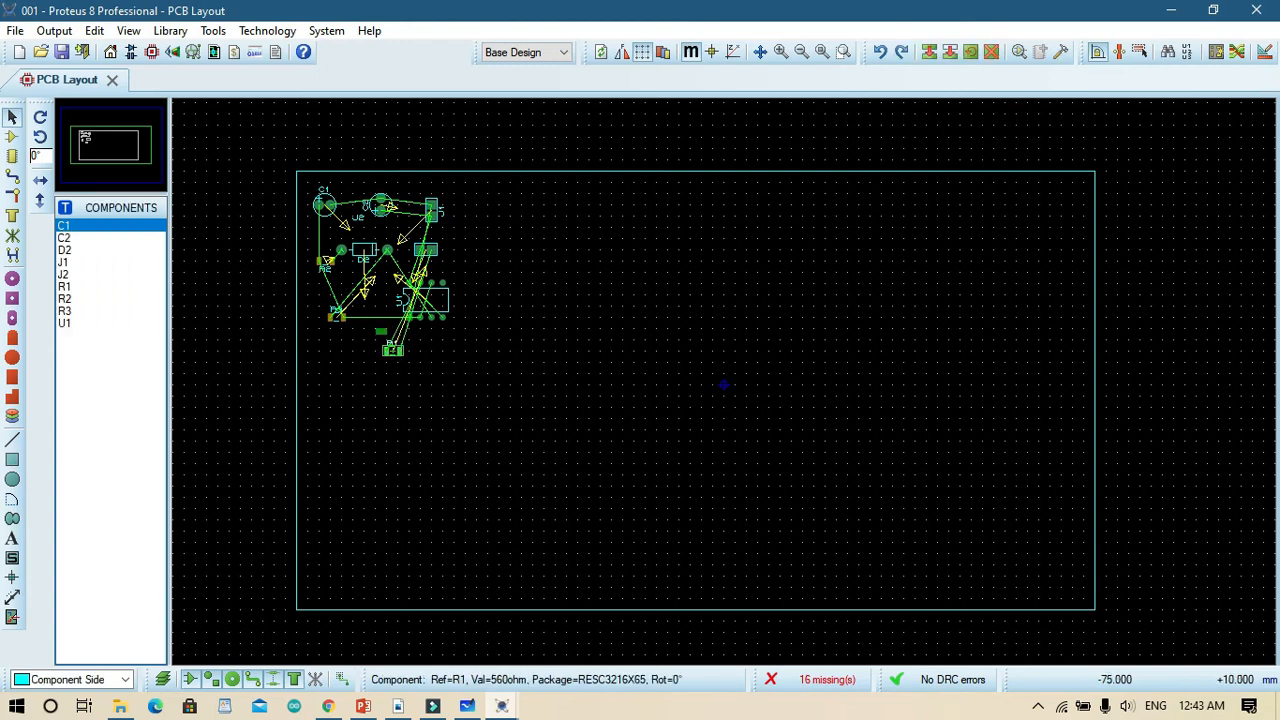
pyautogui.doubleClick(392, 350)
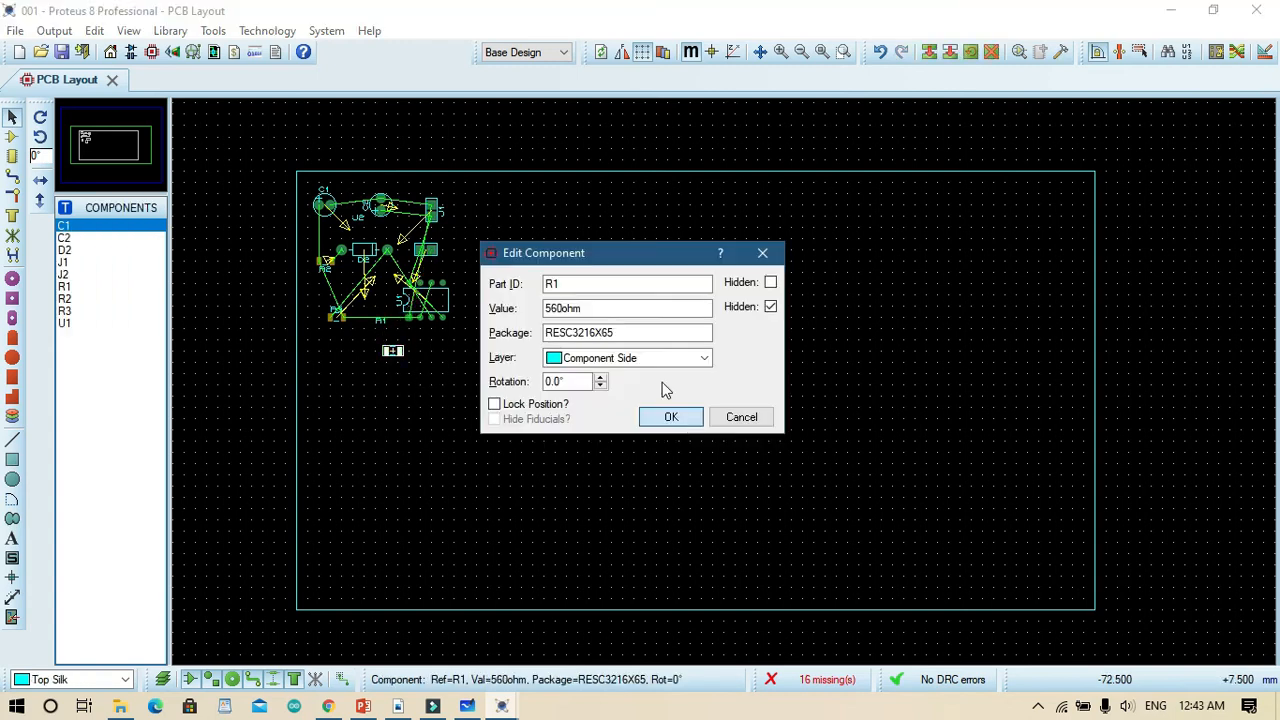
pyautogui.click(686, 418)
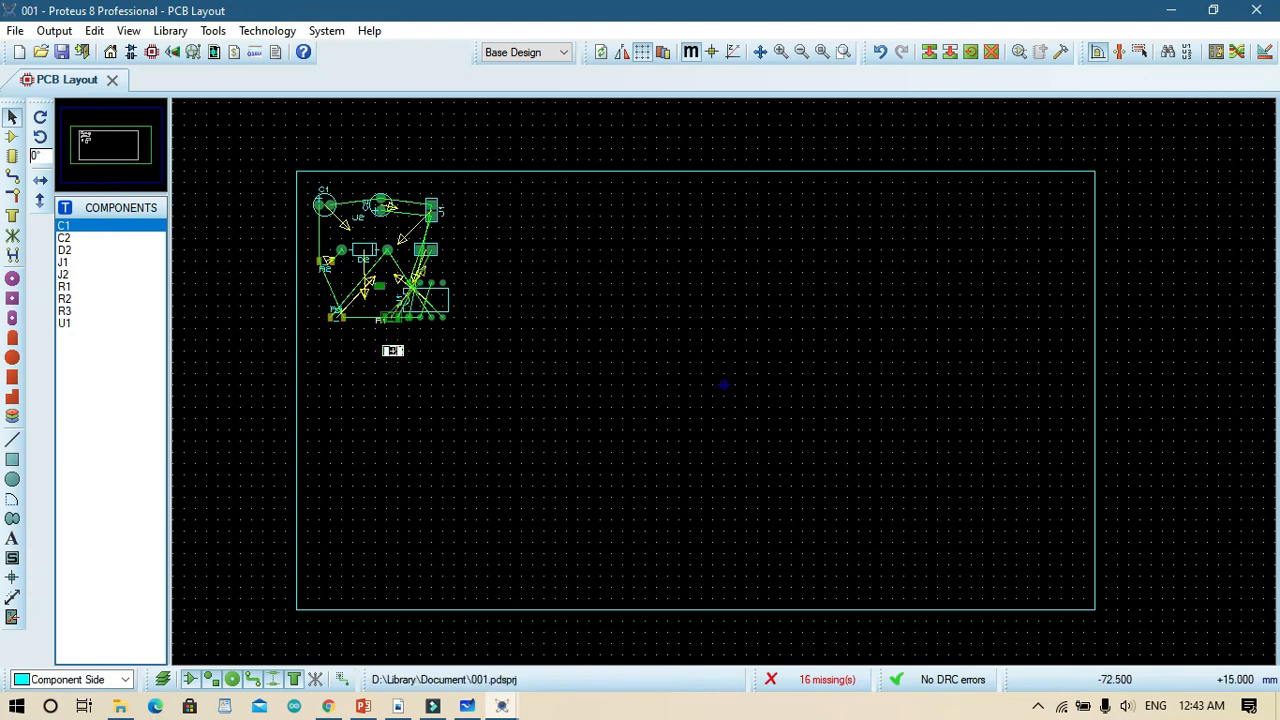
pyautogui.click(948, 385)
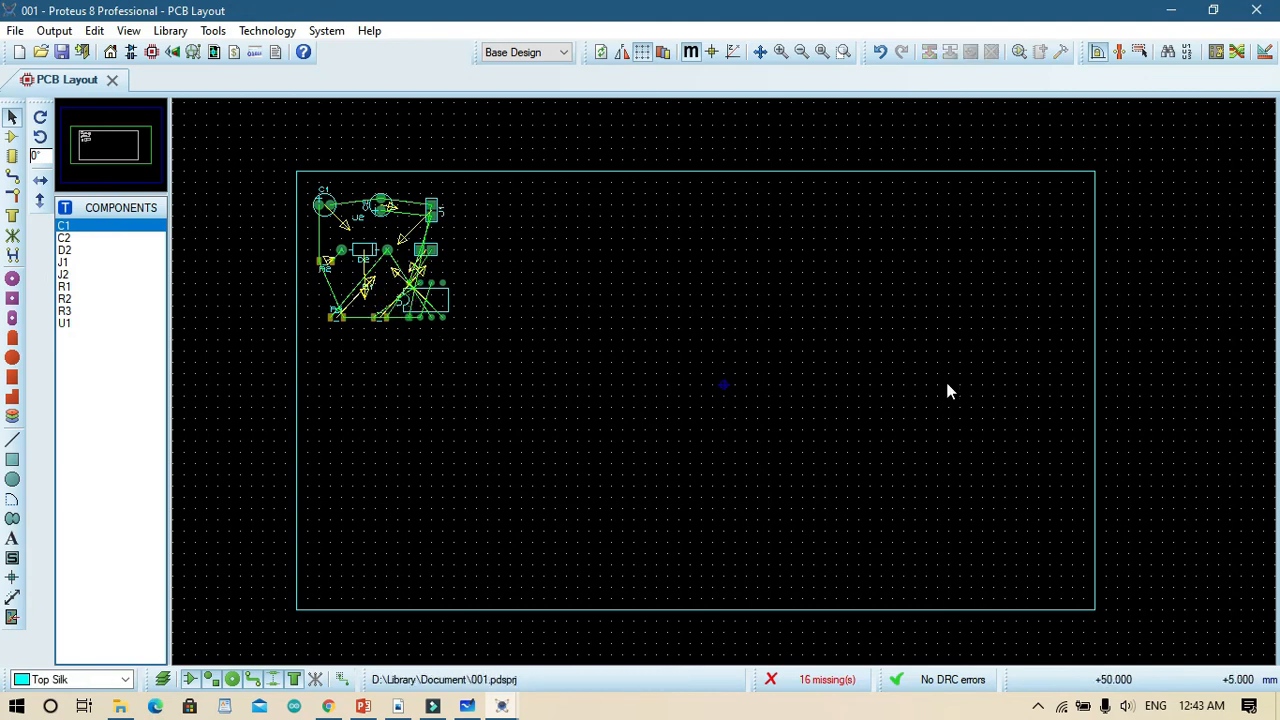
# Shrink the Top Silk rectangle from its lower-right corner so it closely encloses the grouped components.
pyautogui.click(1100, 602)
pyautogui.moveTo(1095, 608); pyautogui.dragTo(487, 339)
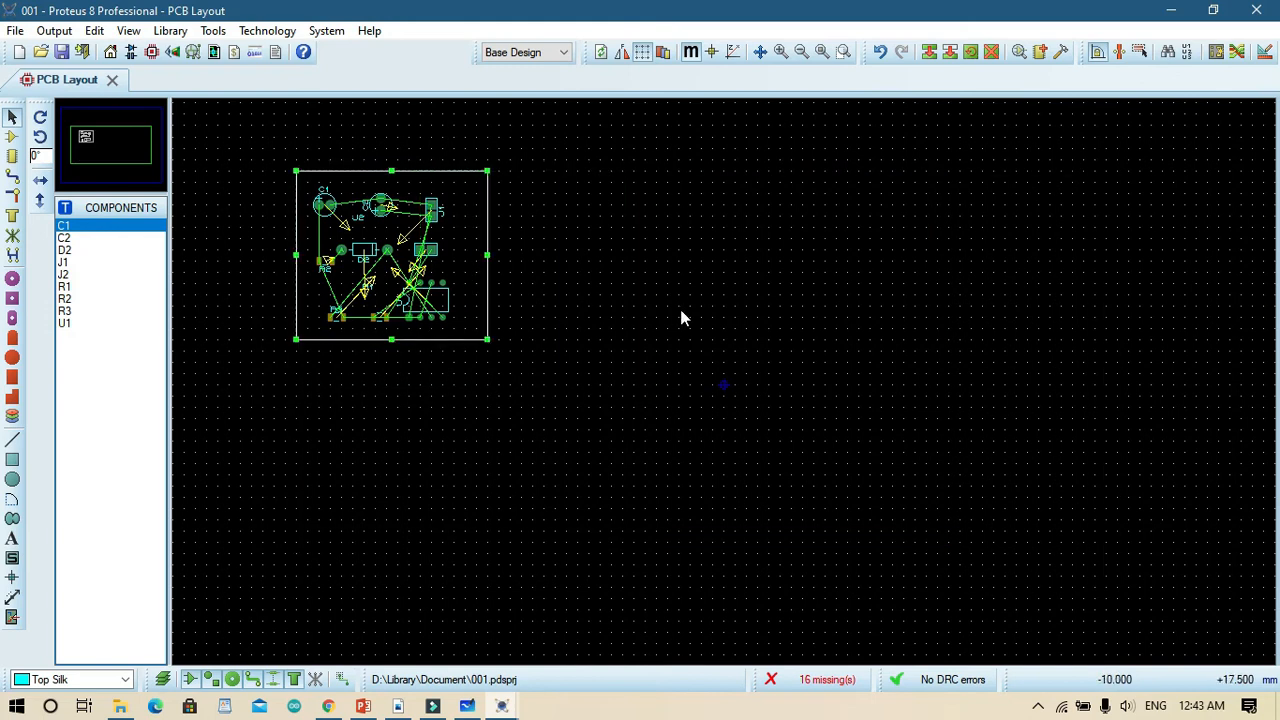
pyautogui.click(681, 310)
# Auto-route the board with the basic automatic schedule and 25th wire and via grids.
pyautogui.click(1237, 52)
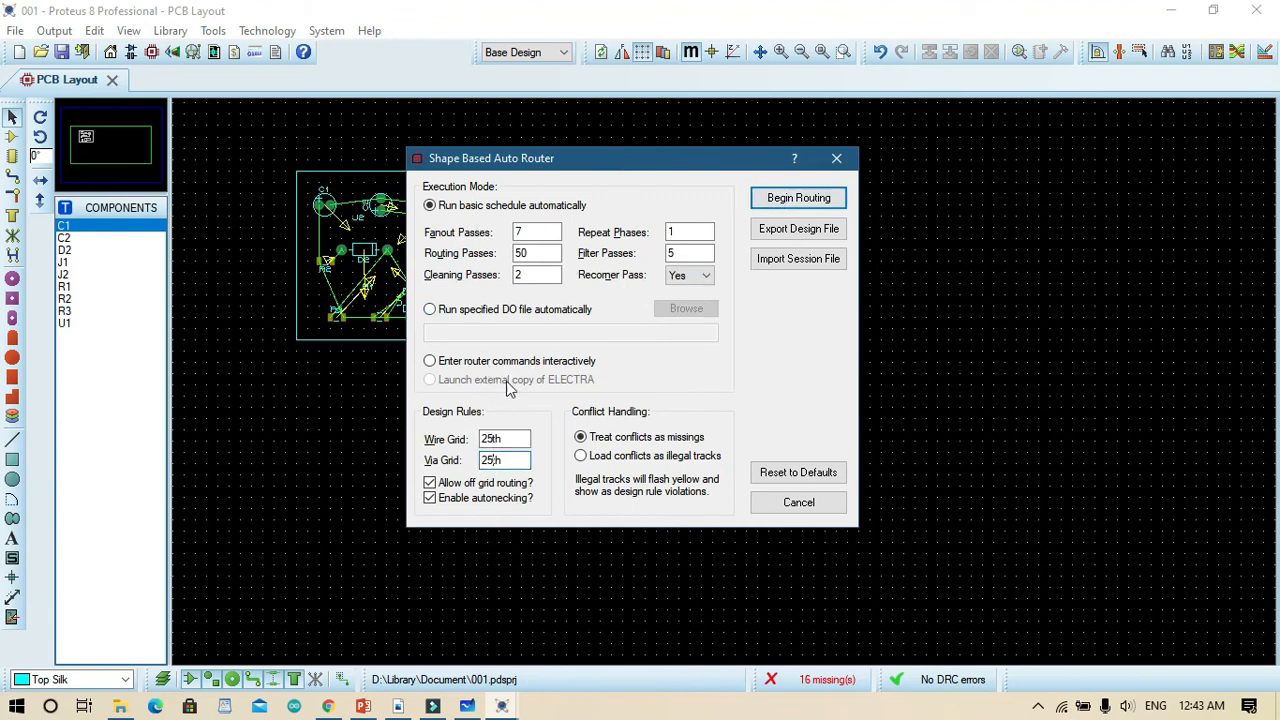
pyautogui.click(805, 200)
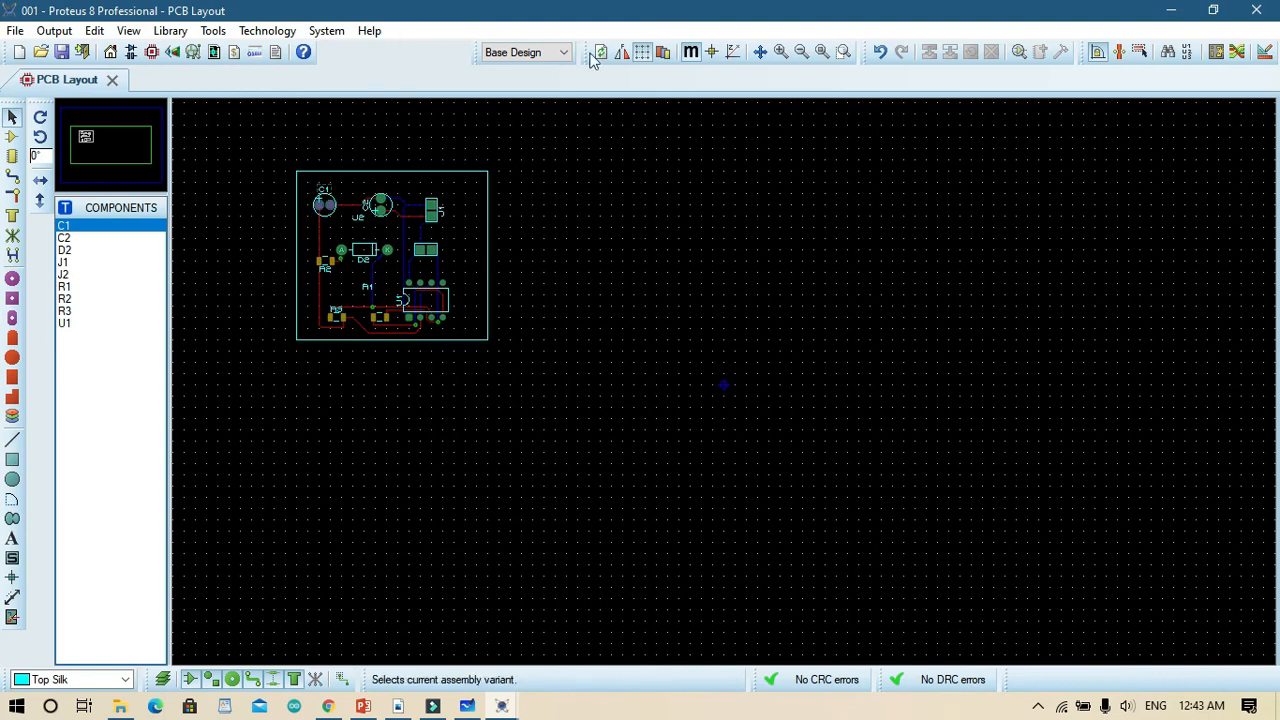
# Examine the auto-routed board closely, checking the traces between the components inside the board outline.
pyautogui.click(781, 51)
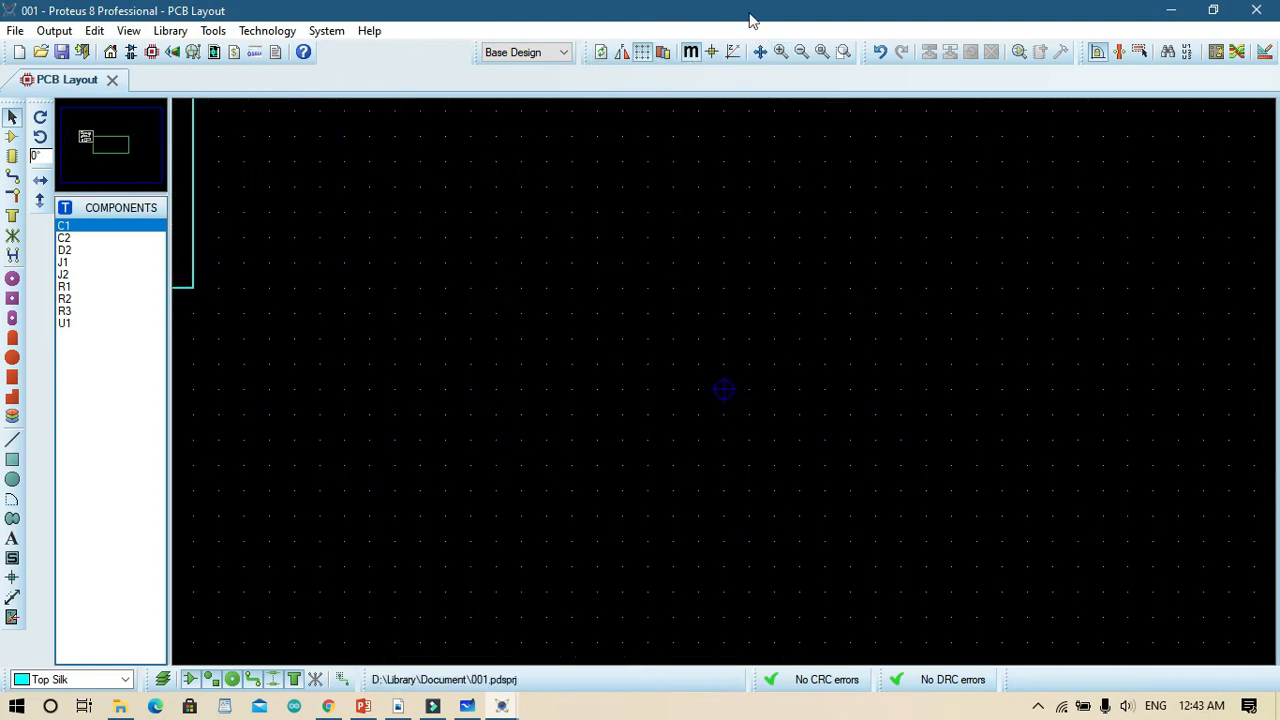
pyautogui.click(801, 51)
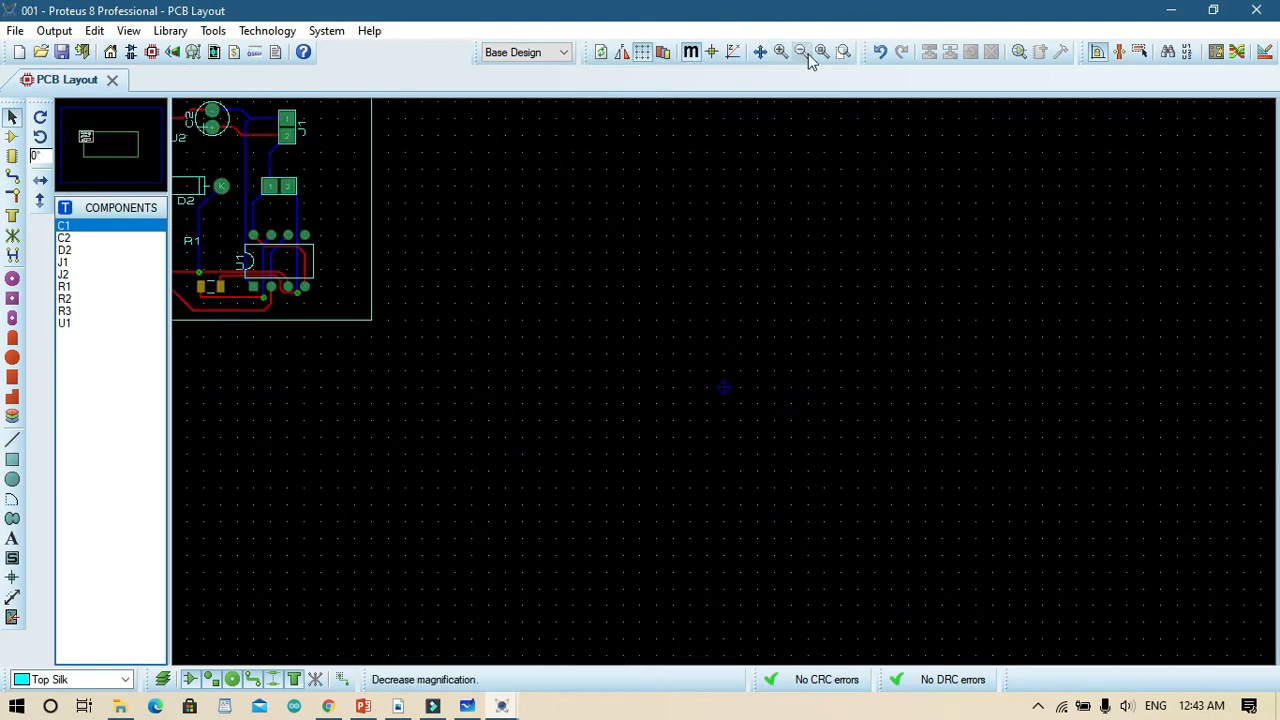
pyautogui.click(801, 51)
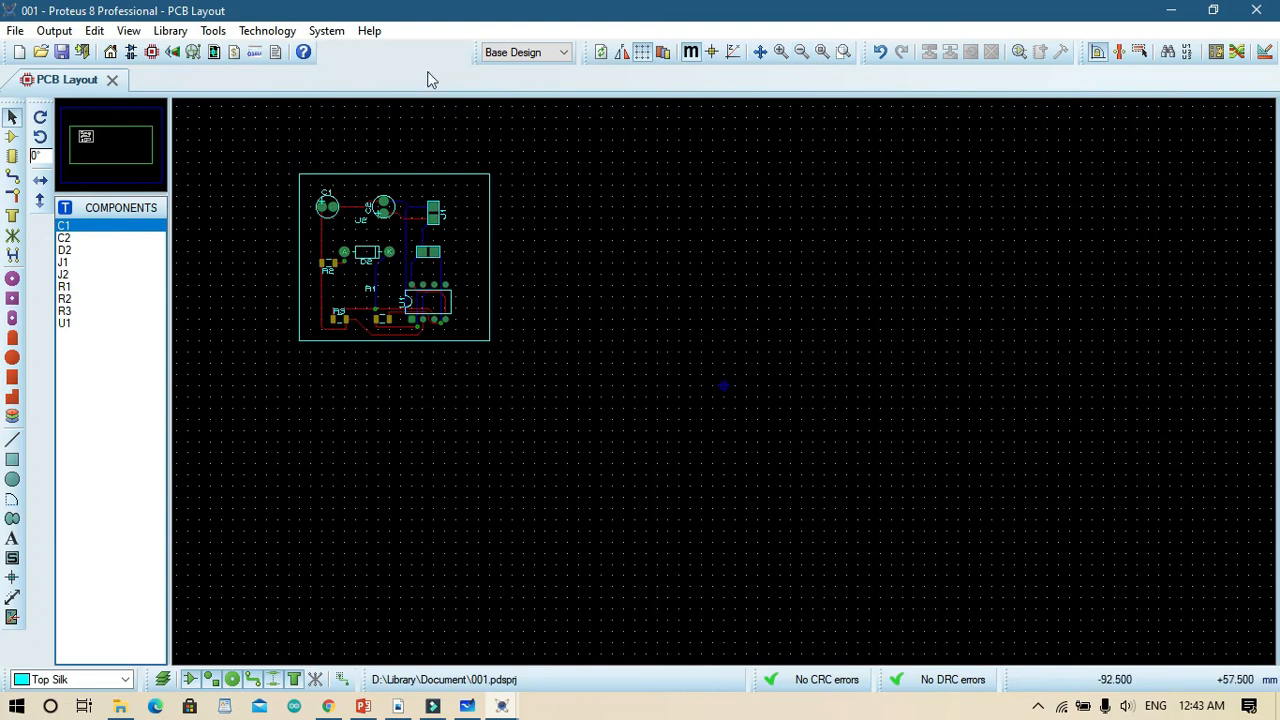
pyautogui.click(760, 51)
pyautogui.click(258, 186)
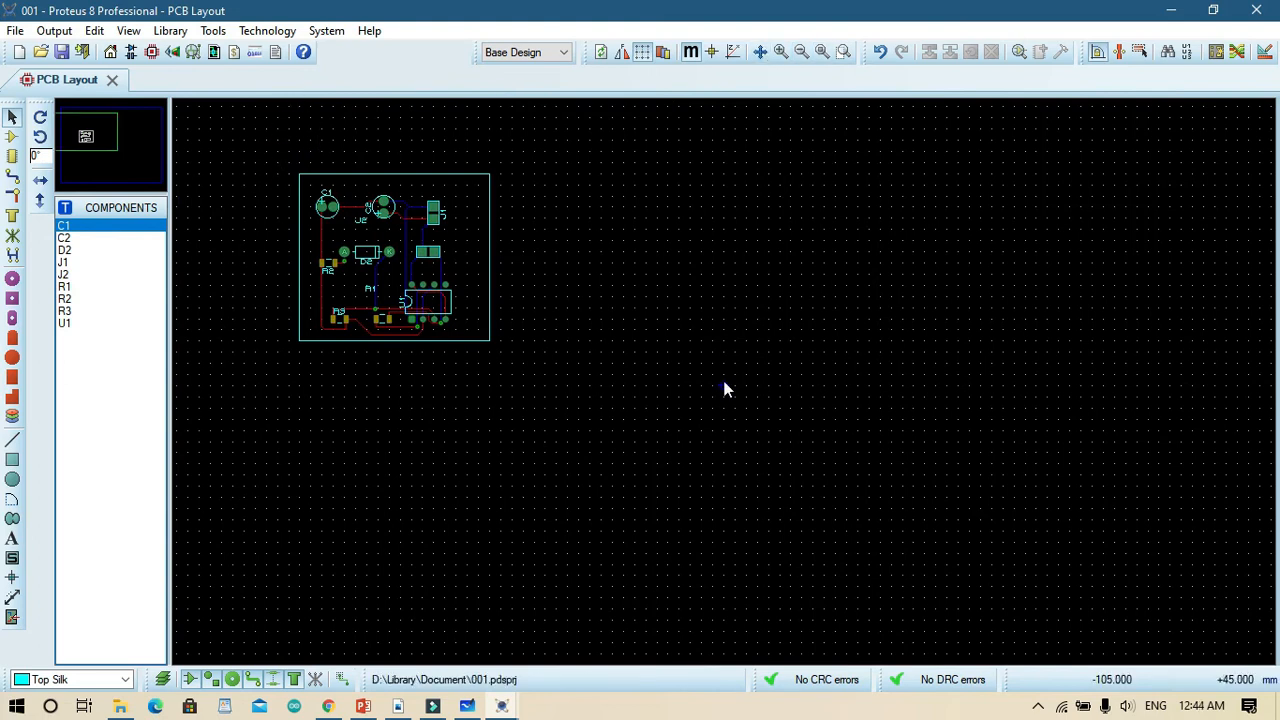
pyautogui.click(780, 52)
pyautogui.click(780, 52)
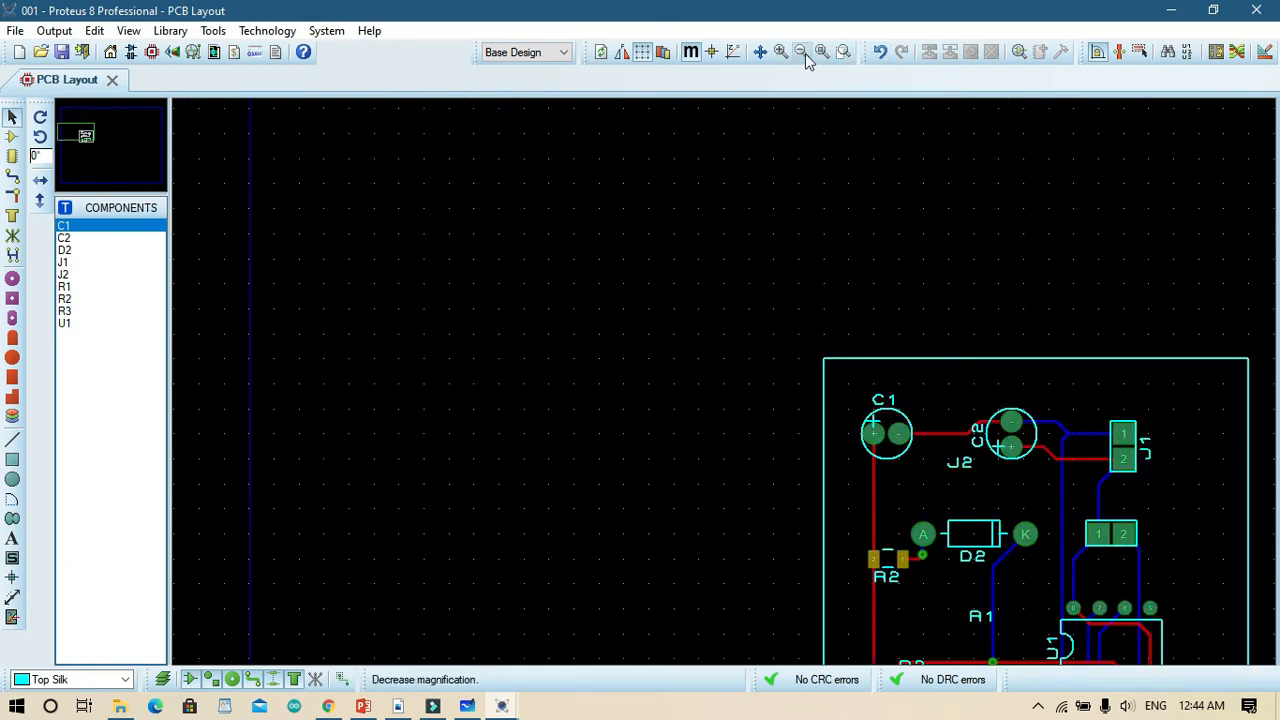
pyautogui.click(805, 53)
pyautogui.click(760, 52)
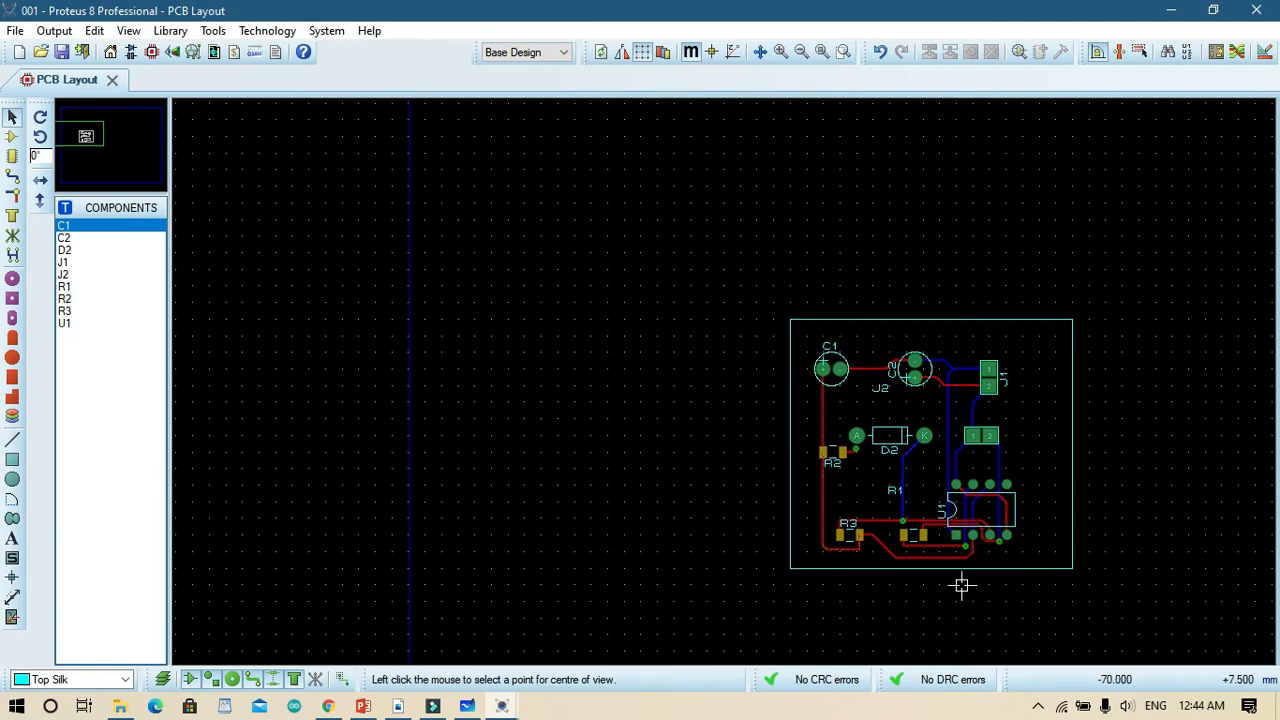
pyautogui.click(980, 523)
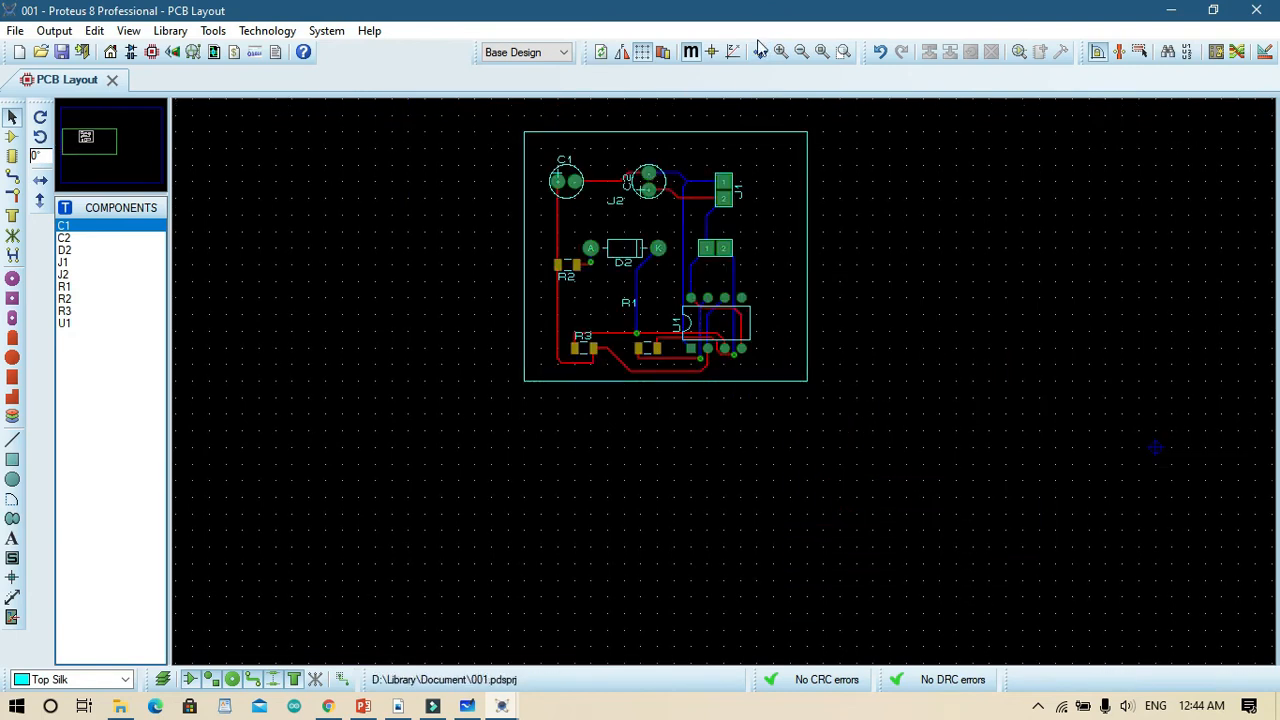
# Change the layer of the trace between C1 and R2 to Bottom Copper.
pyautogui.click(12, 440)
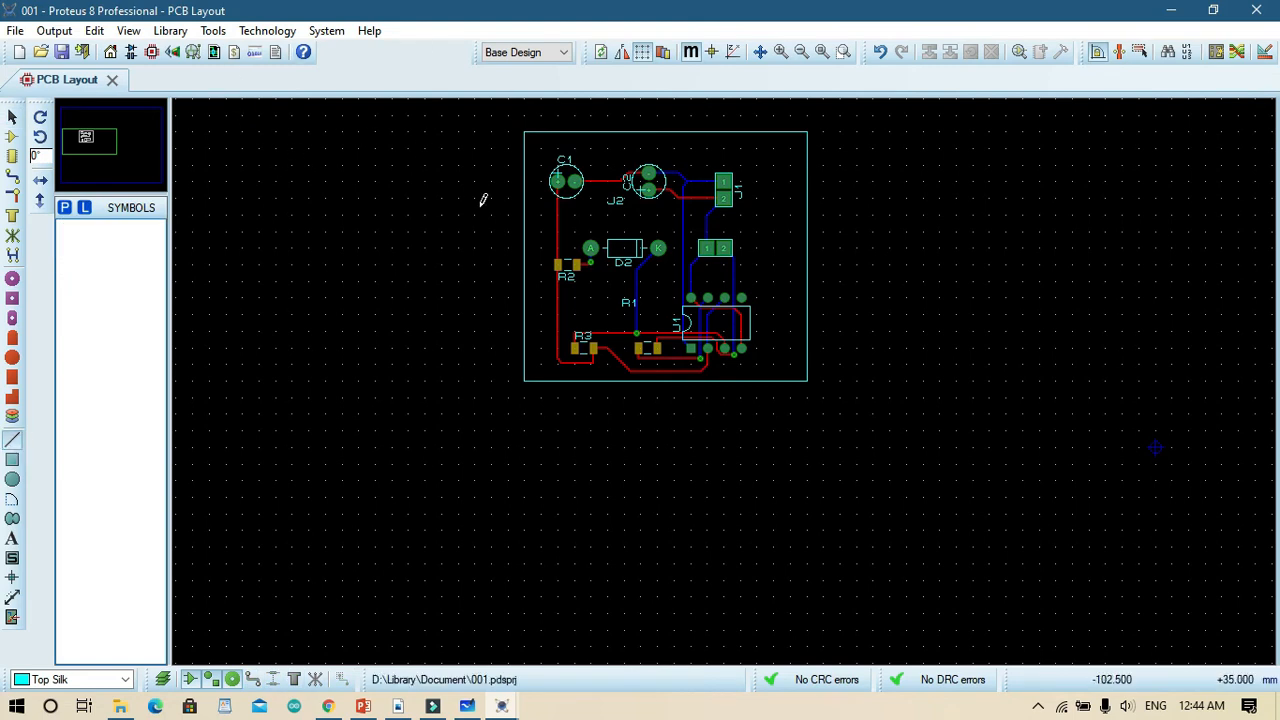
pyautogui.click(12, 117)
pyautogui.click(556, 224)
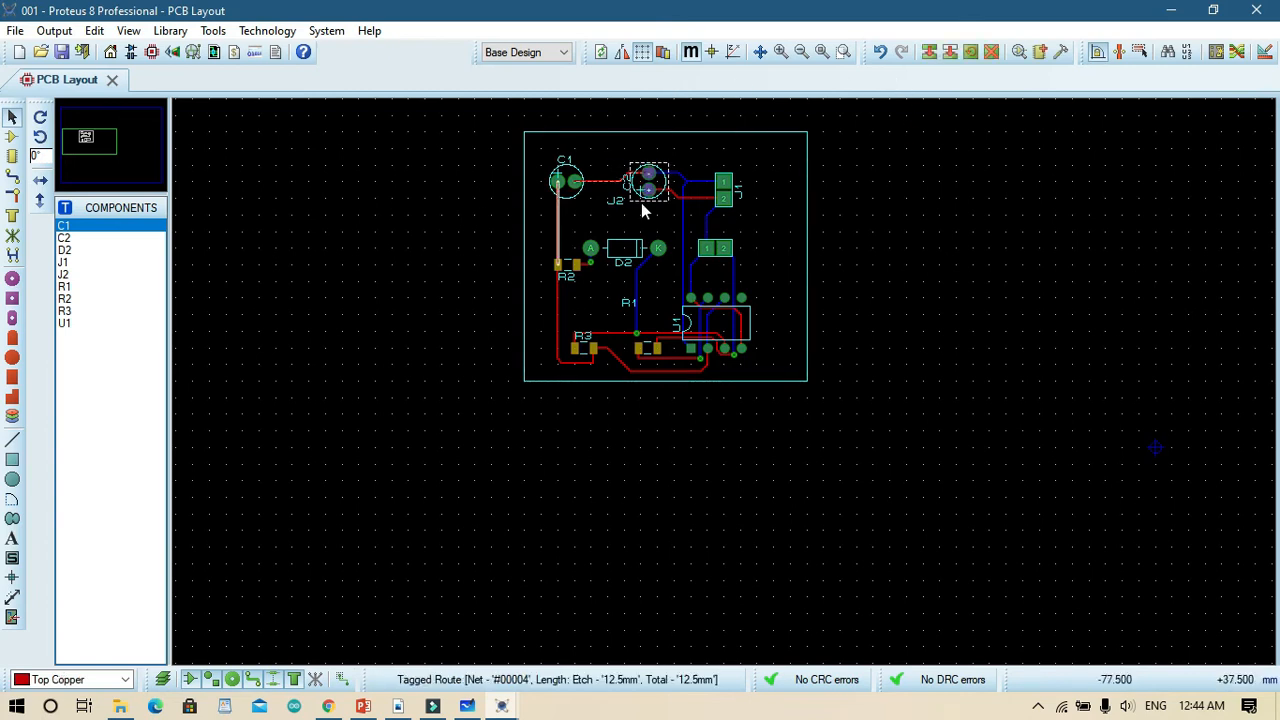
pyautogui.rightClick(558, 211)
pyautogui.moveTo(714, 430)
pyautogui.moveTo(729, 402)
pyautogui.click(810, 420)
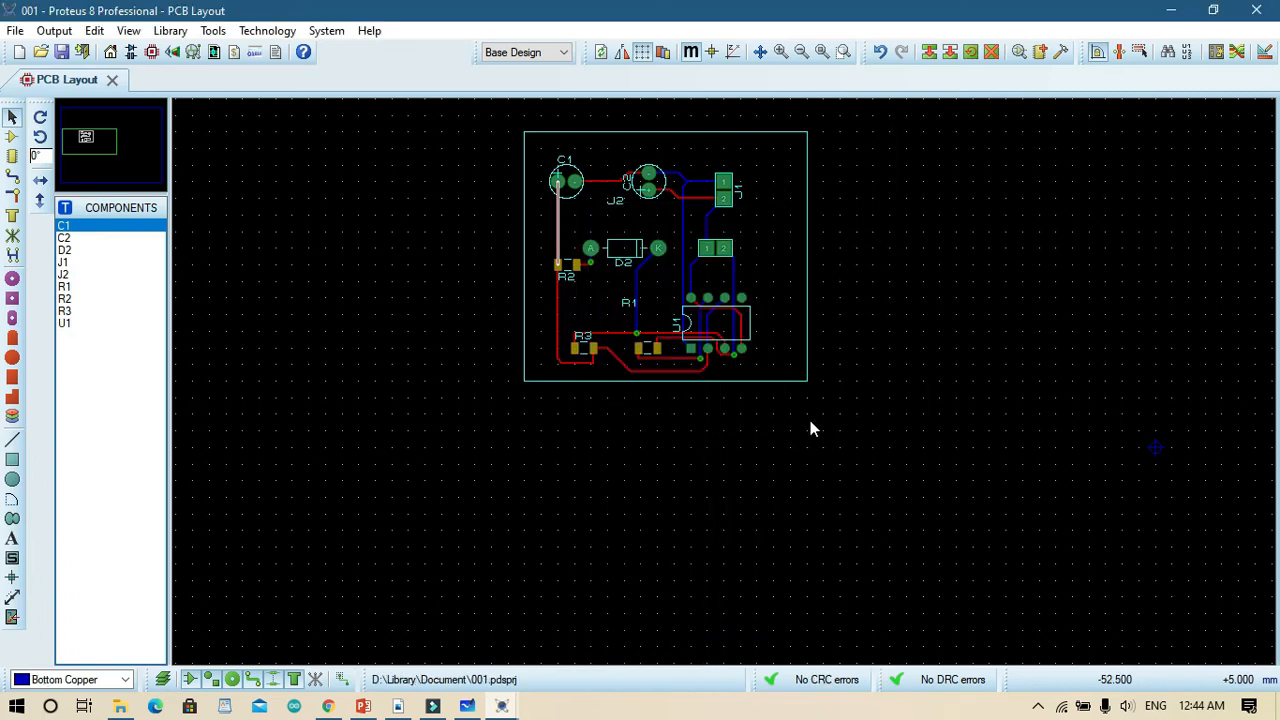
# Change the layer of the trace running from R2 down to R3 to Bottom Copper.
pyautogui.click(555, 313)
pyautogui.rightClick(555, 311)
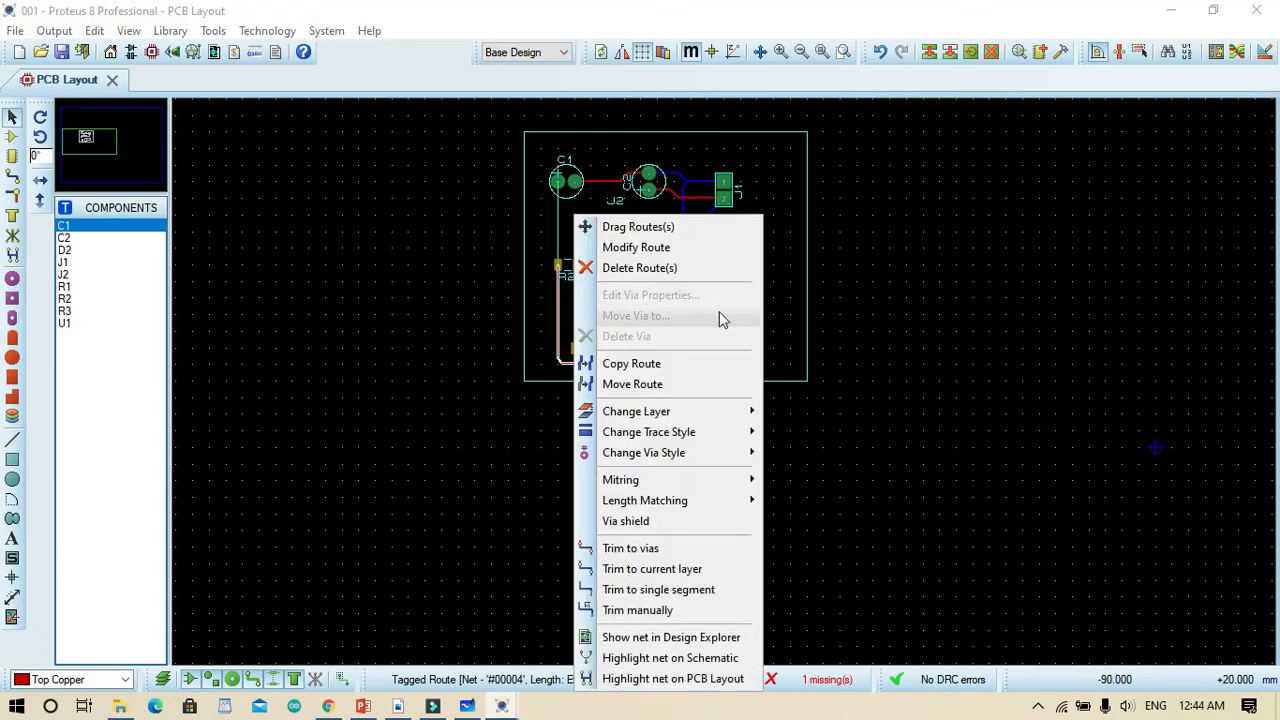
pyautogui.moveTo(752, 416)
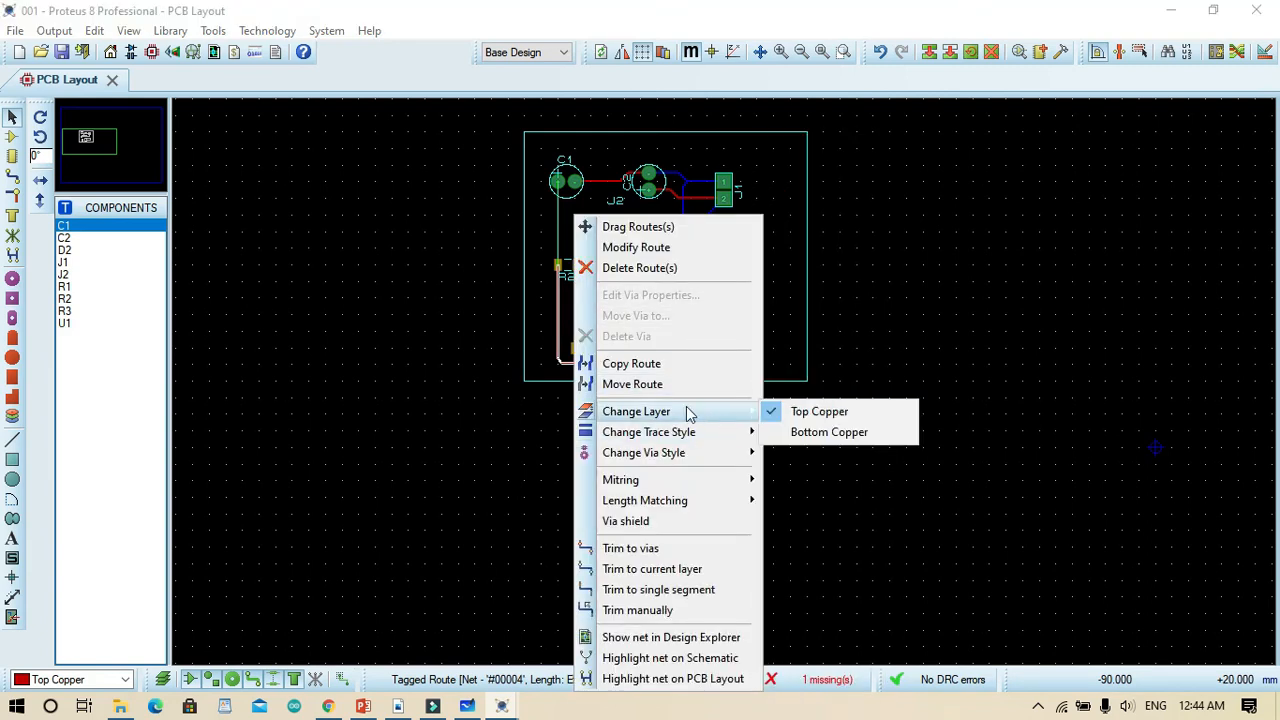
pyautogui.click(800, 432)
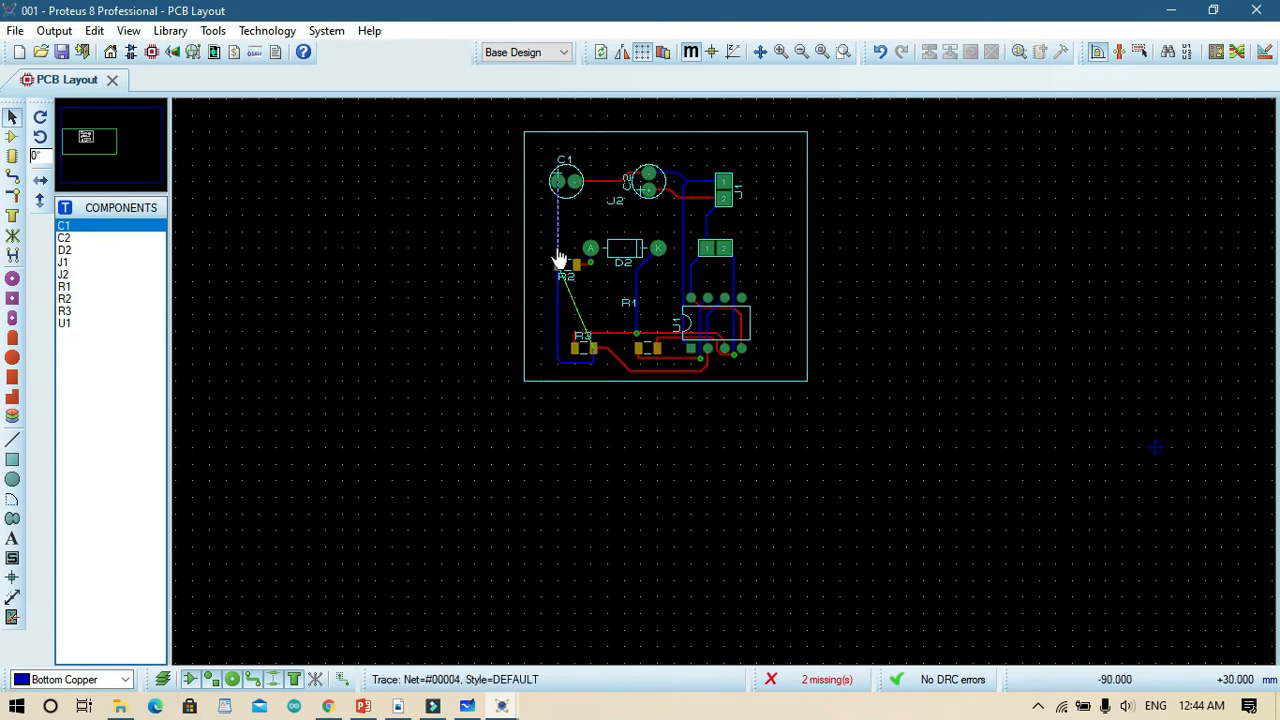
# Reapply the Bottom Copper layer to the C1–R2 trace and undo the layer changes on the C1–R2–R3 traces.
pyautogui.click(556, 248)
pyautogui.rightClick(556, 248)
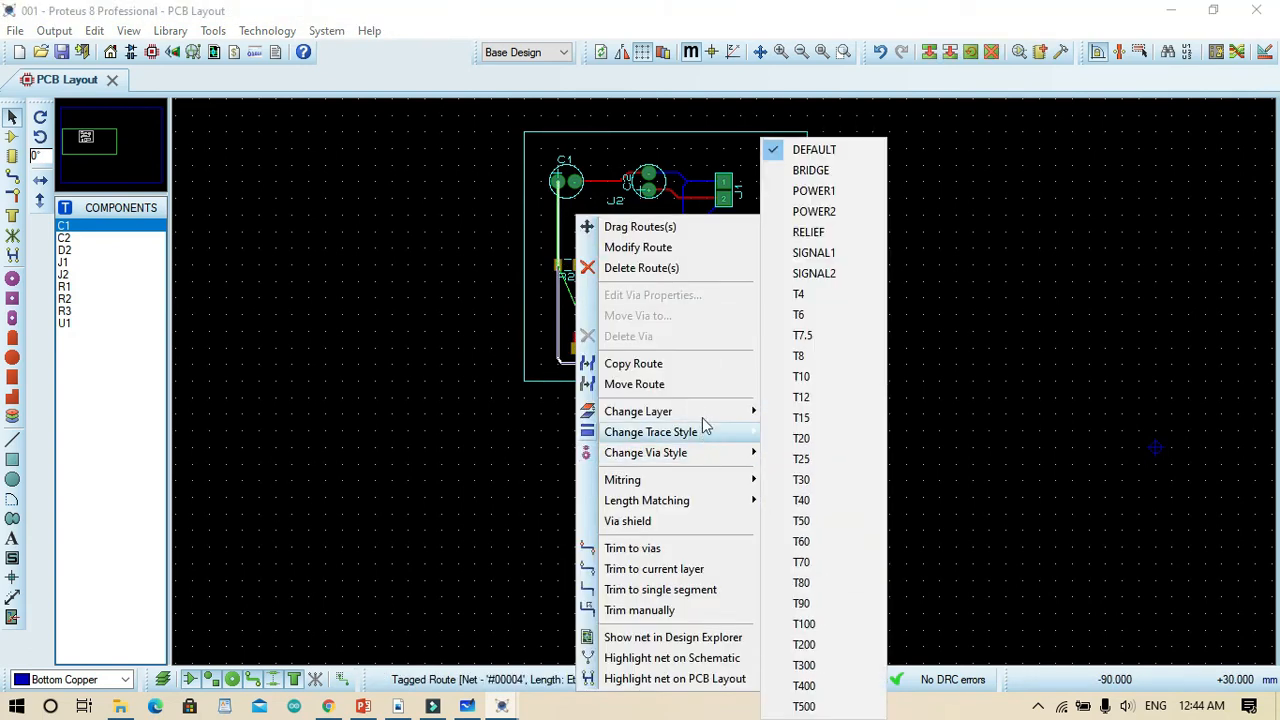
pyautogui.moveTo(700, 411)
pyautogui.click(808, 434)
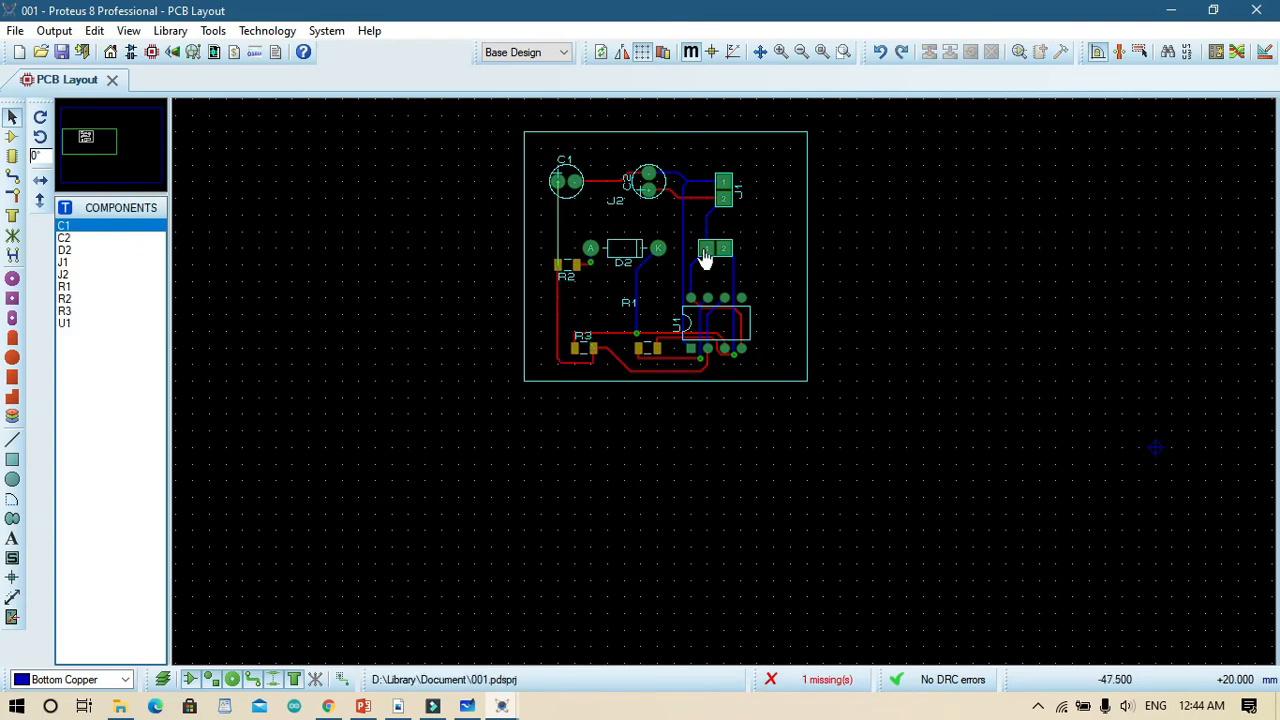
pyautogui.hotkey('ctrl', 'z')
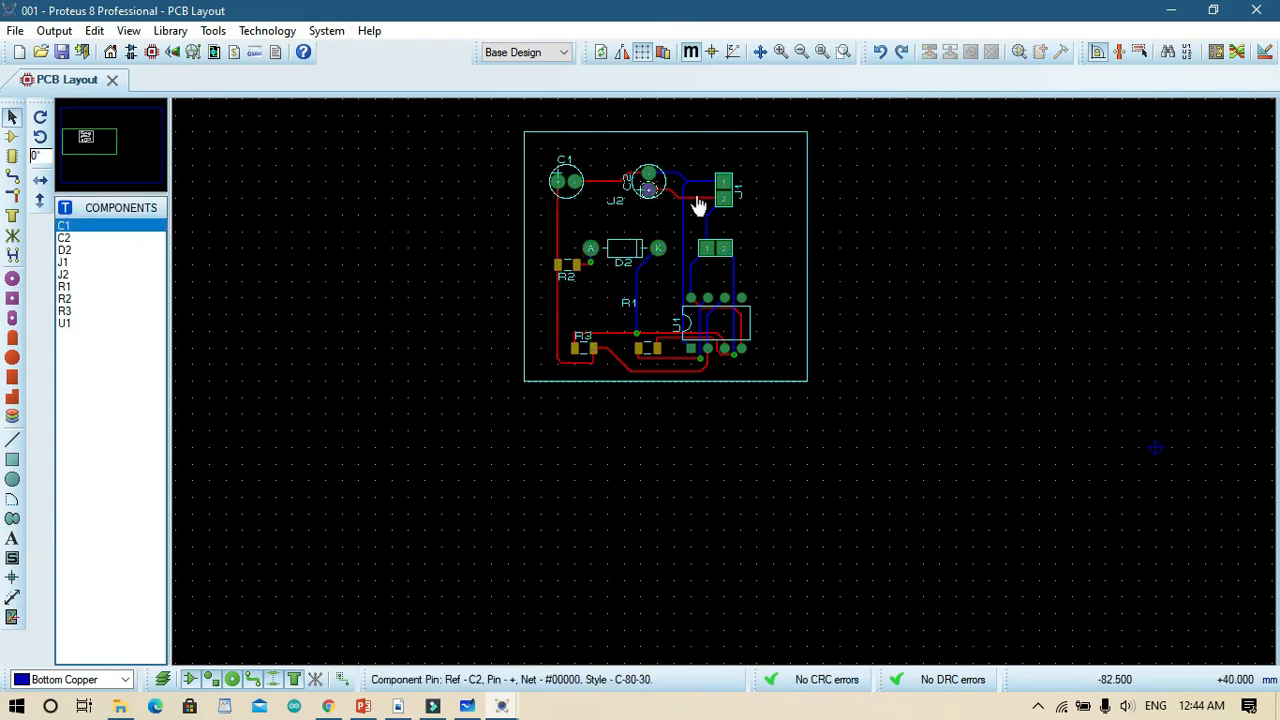
# Try the trace styles T25 and T100 on the top copper trace between C1 and R2.
pyautogui.click(560, 207)
pyautogui.rightClick(561, 209)
pyautogui.moveTo(731, 418)
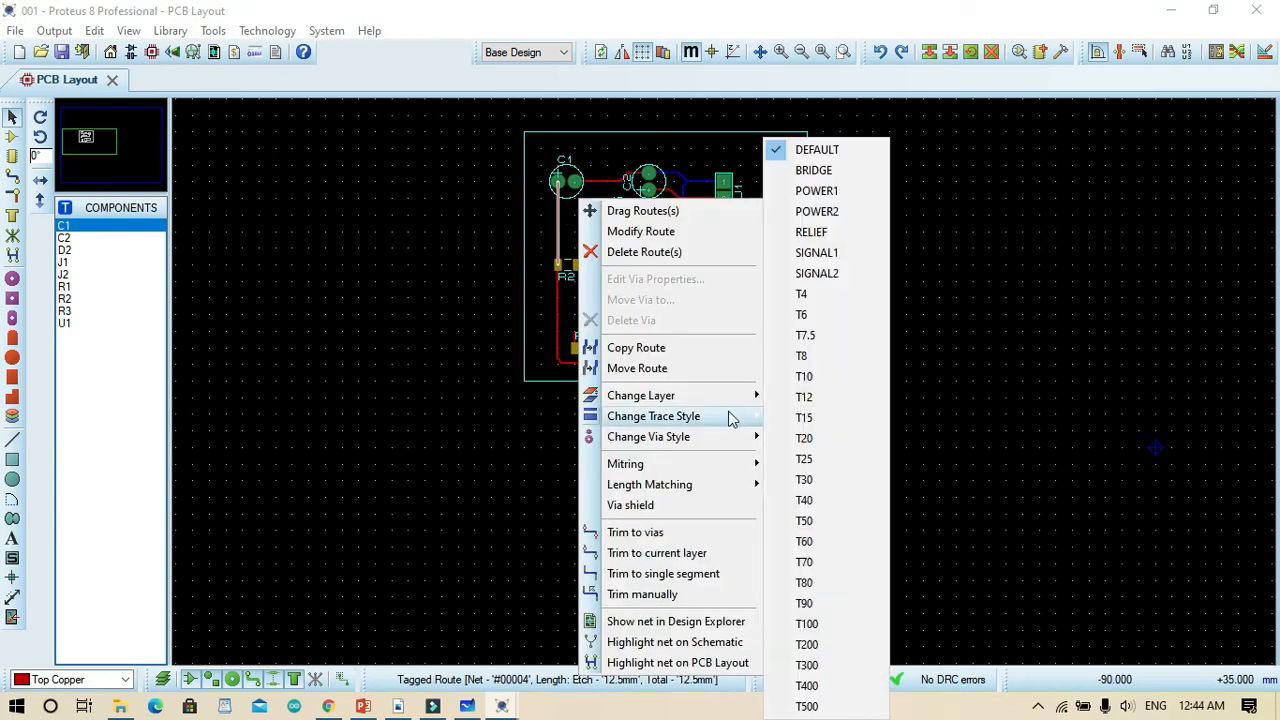
pyautogui.click(803, 459)
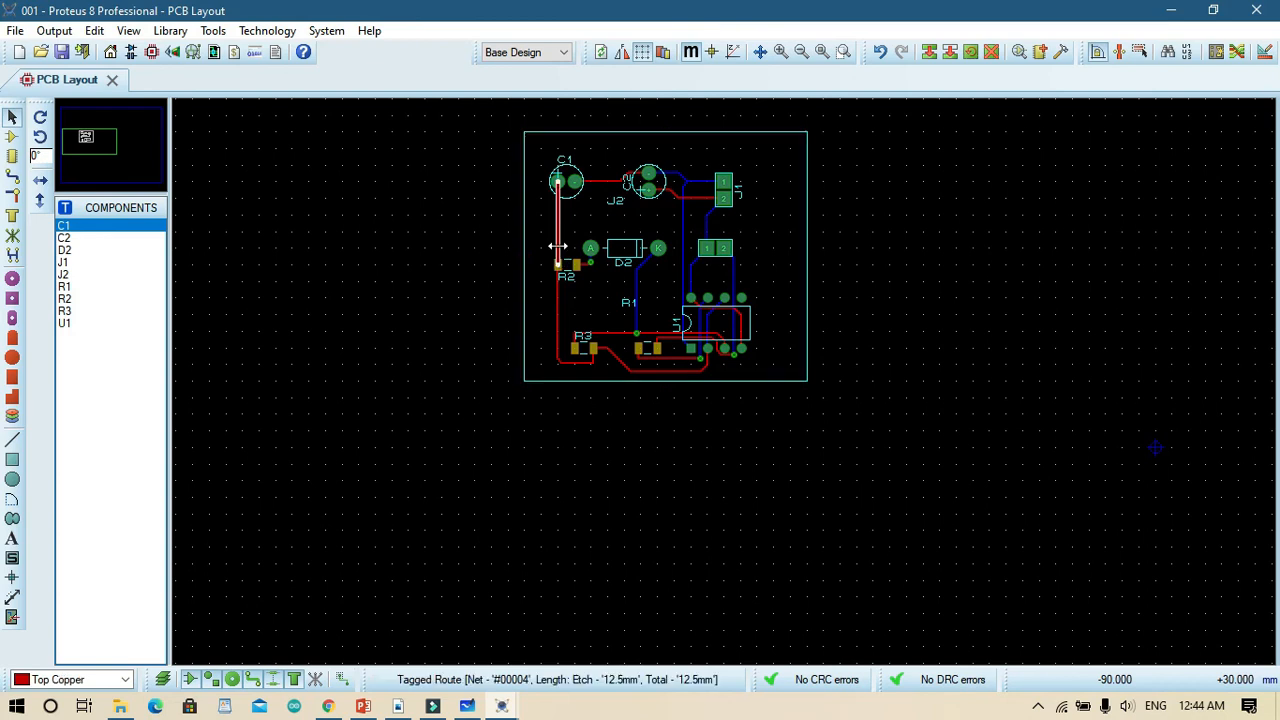
pyautogui.rightClick(558, 246)
pyautogui.moveTo(678, 432)
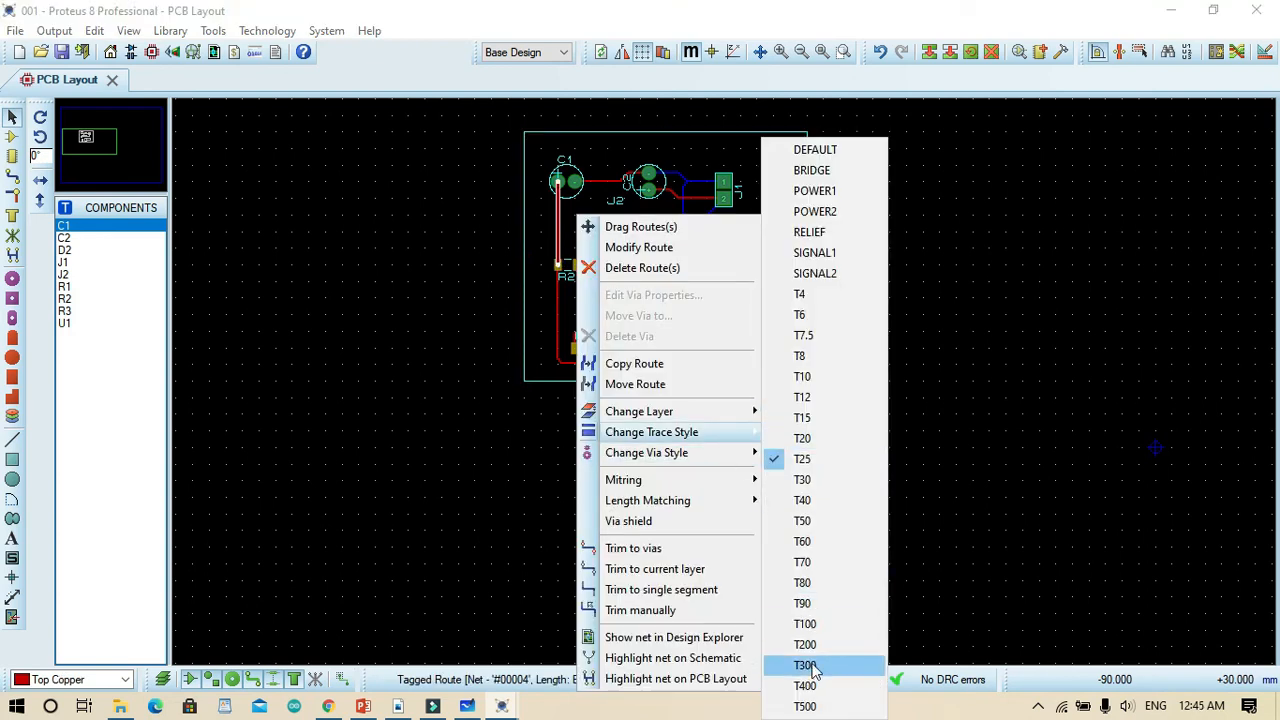
pyautogui.click(806, 623)
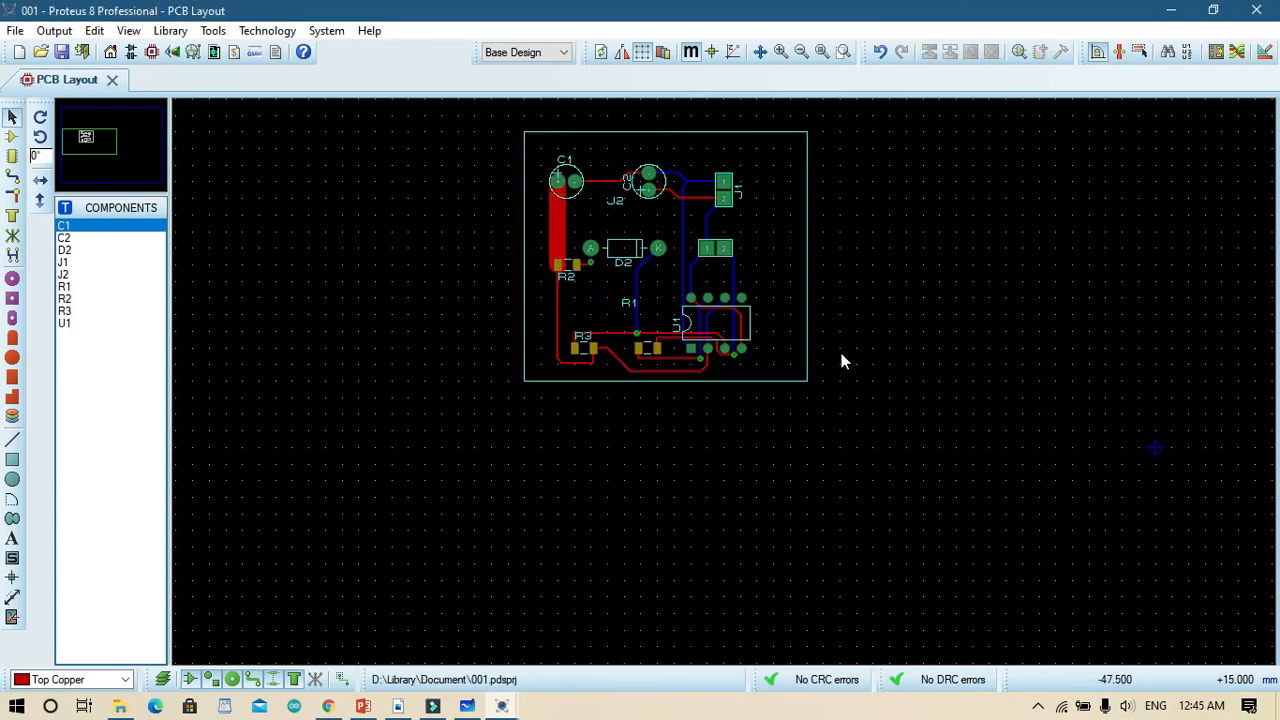
# Apply trace style T50 to the C1–R2 trace and to the trace running from R2 around to R3.
pyautogui.rightClick(565, 243)
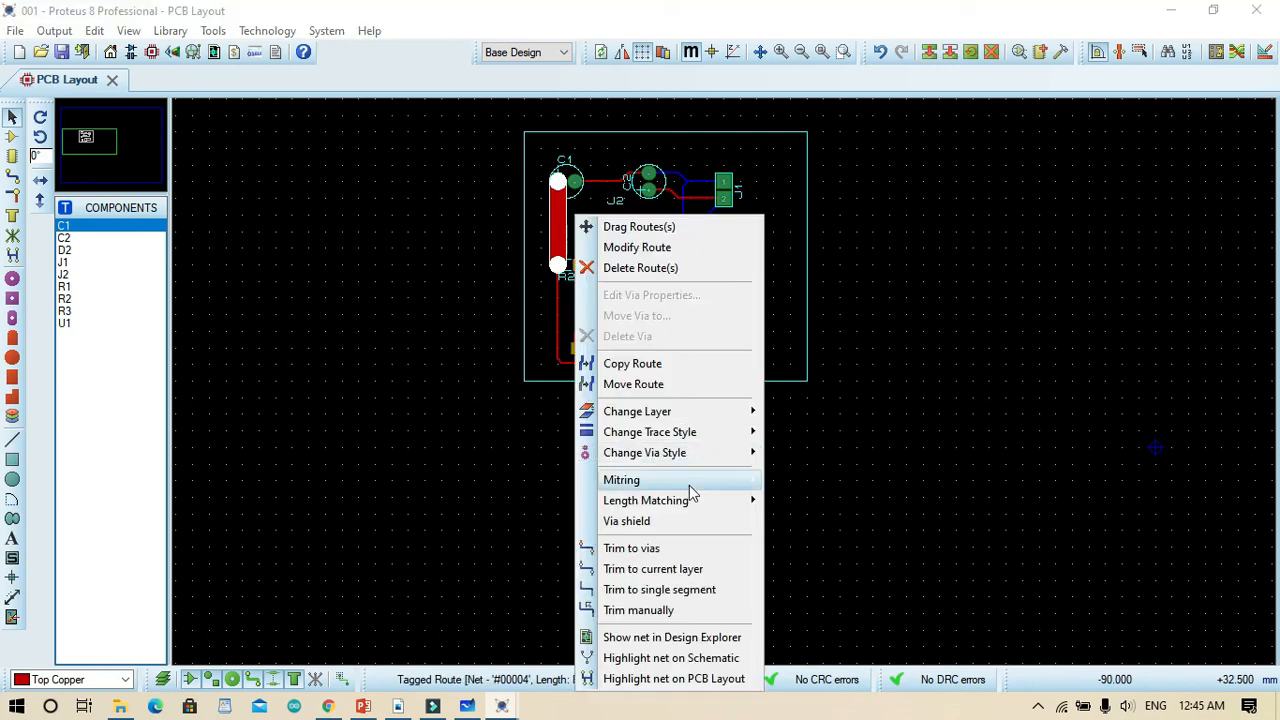
pyautogui.moveTo(690, 434)
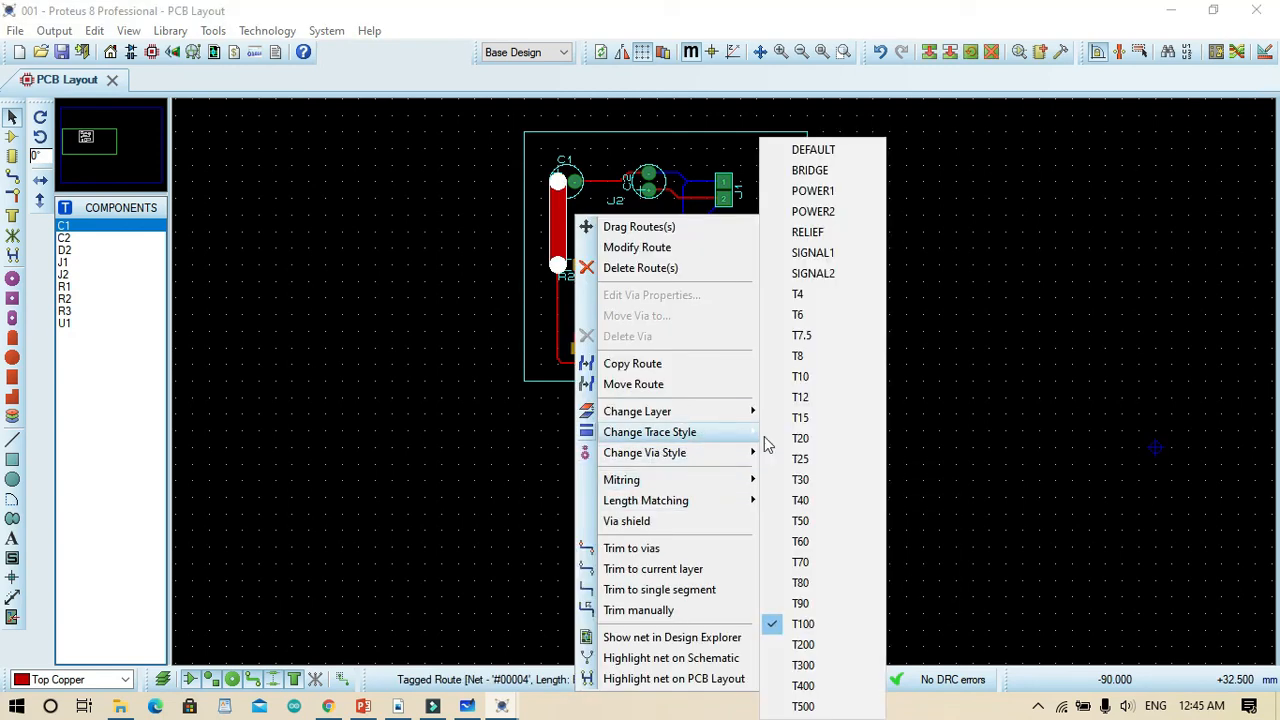
pyautogui.click(806, 521)
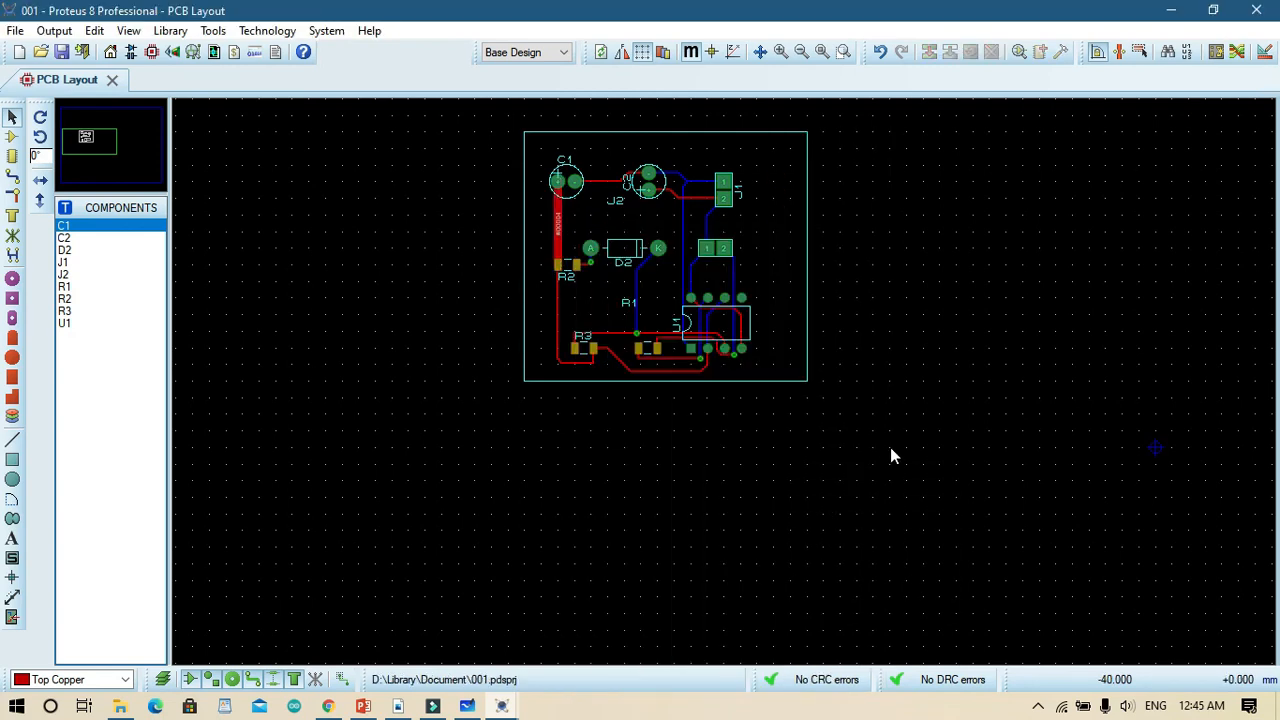
pyautogui.click(557, 355)
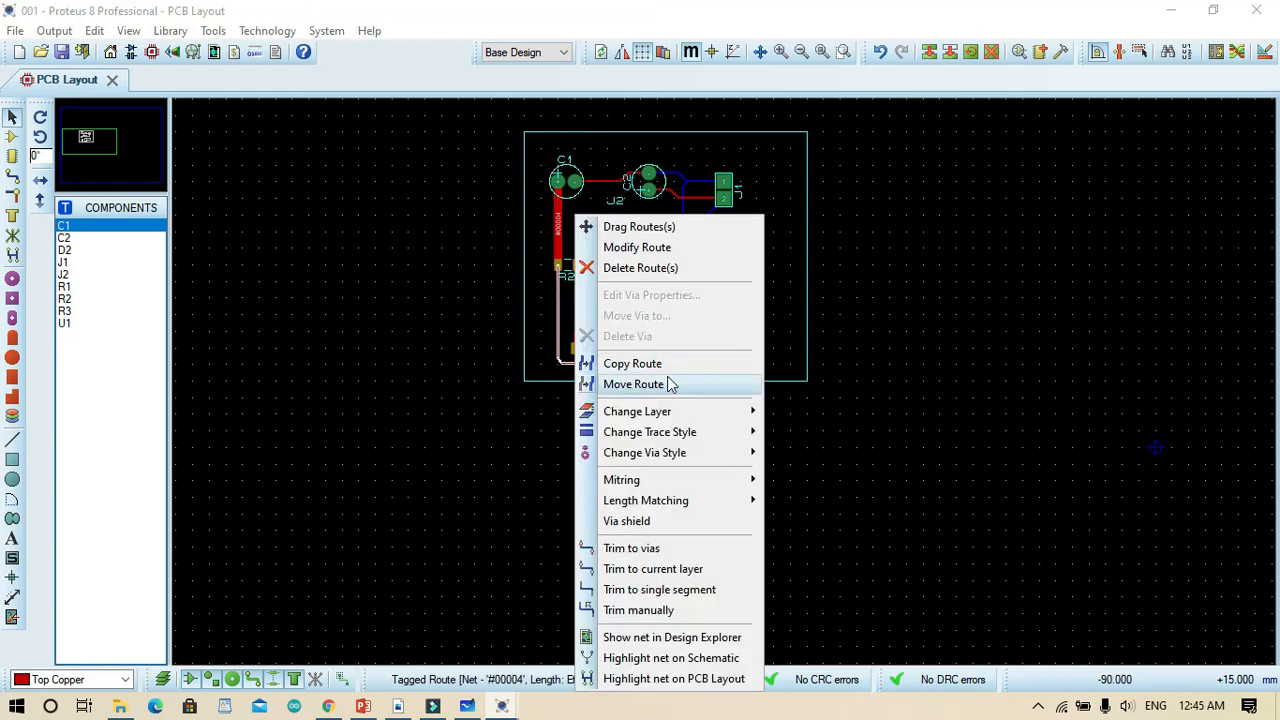
pyautogui.moveTo(740, 434)
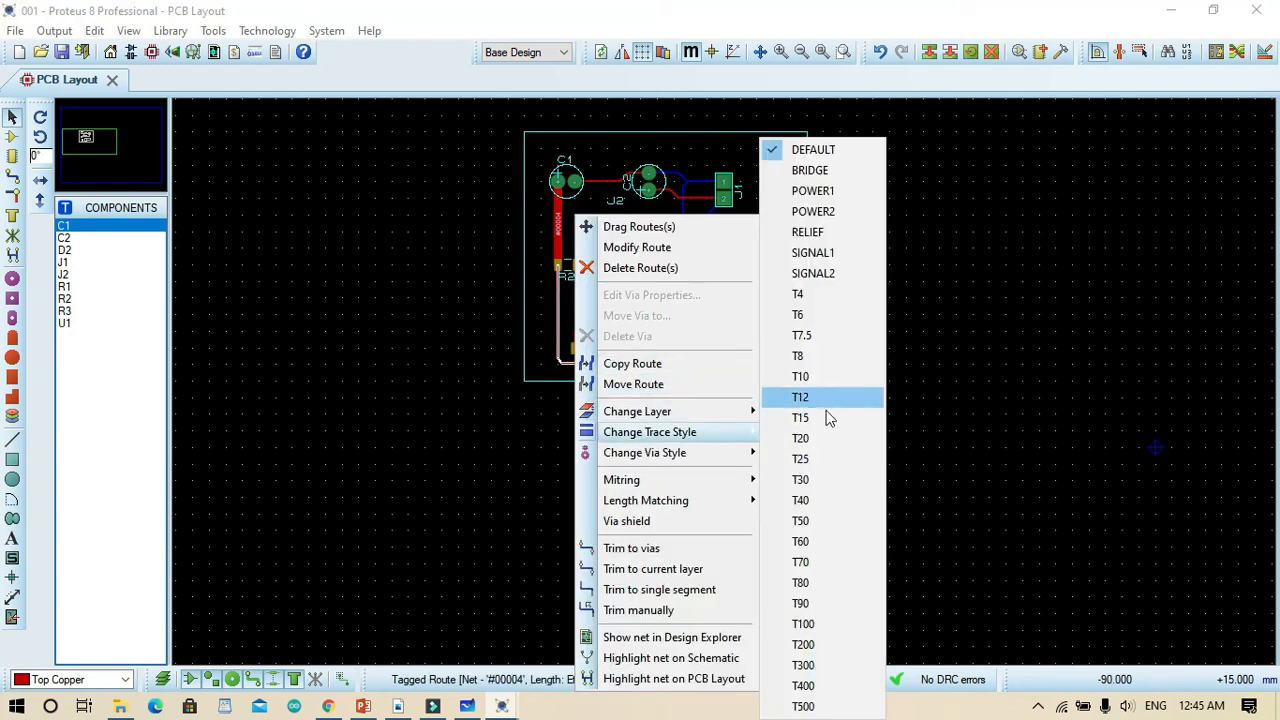
pyautogui.click(805, 521)
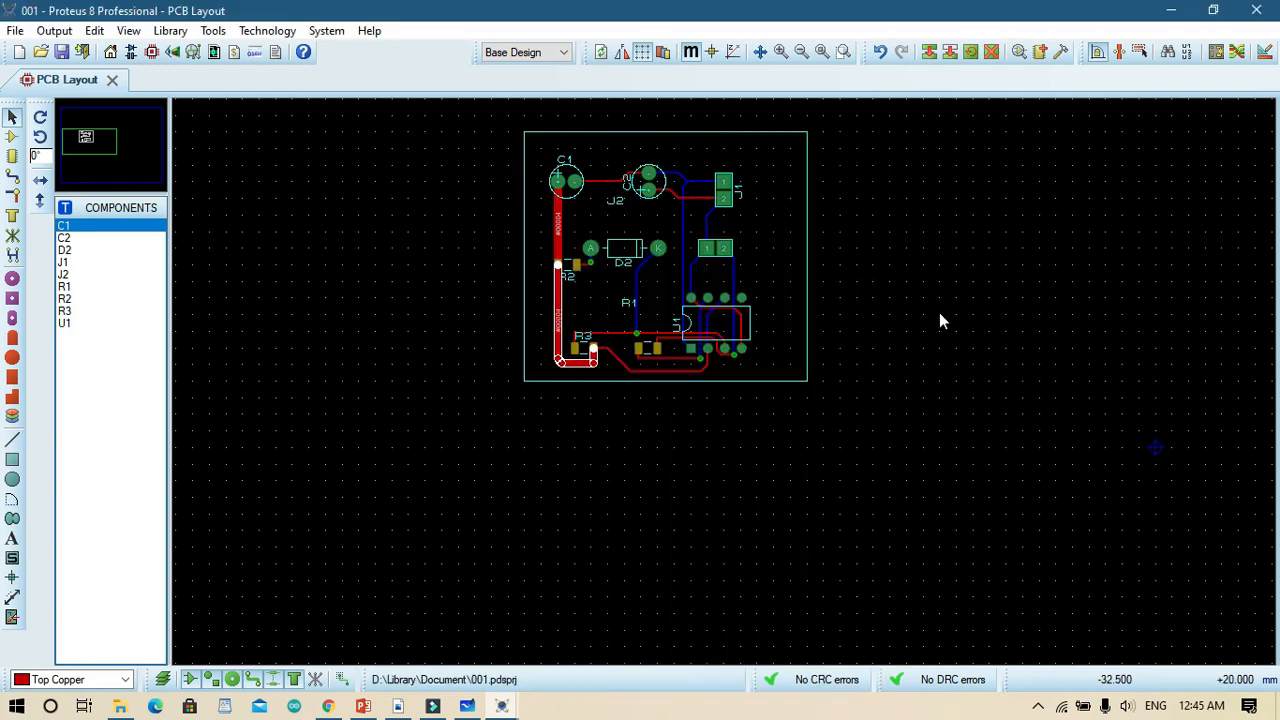
# Apply trace style T30 to the trace from R3 to the nearby via and to the one from that via up to D2.
pyautogui.rightClick(621, 331)
pyautogui.moveTo(790, 433)
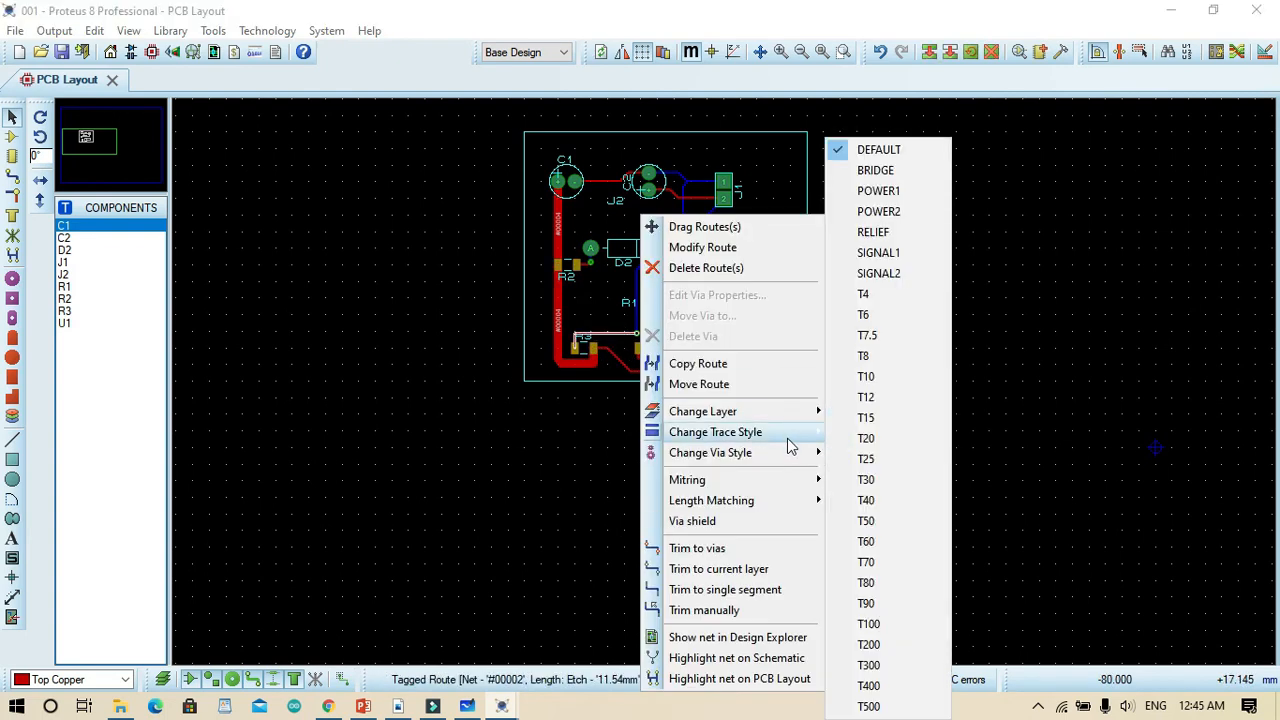
pyautogui.click(886, 480)
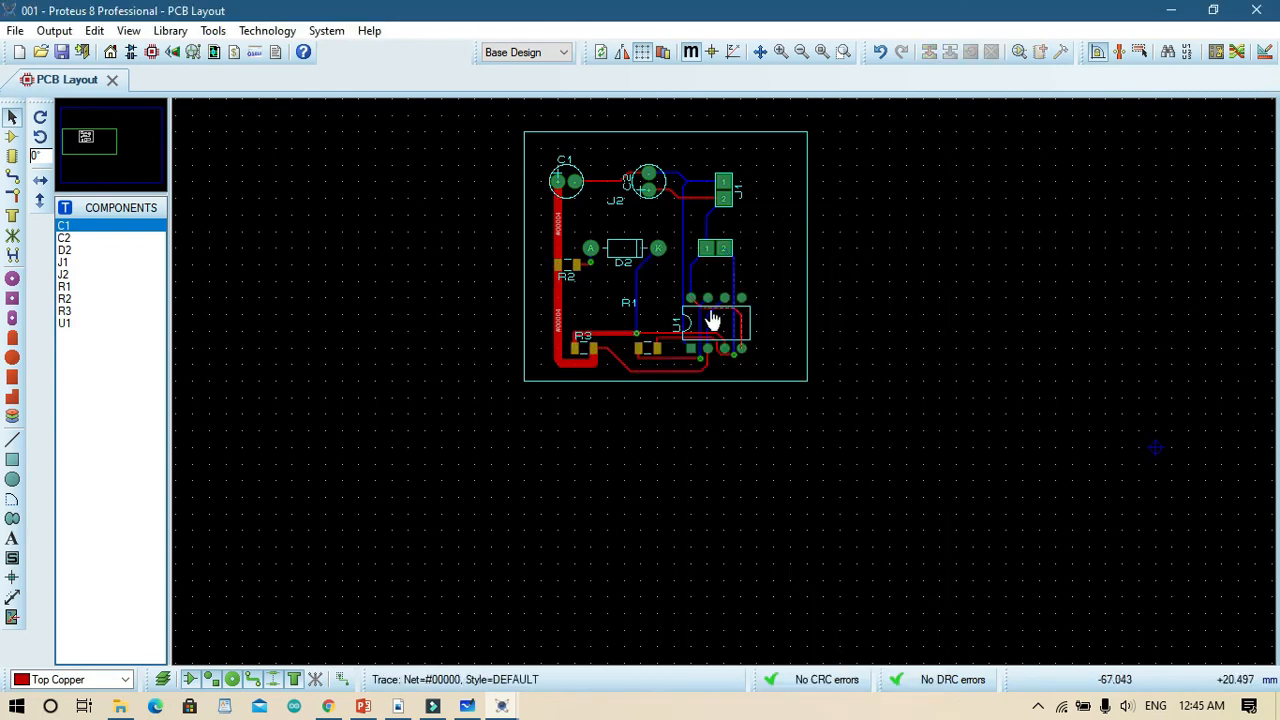
pyautogui.click(636, 297)
pyautogui.rightClick(638, 303)
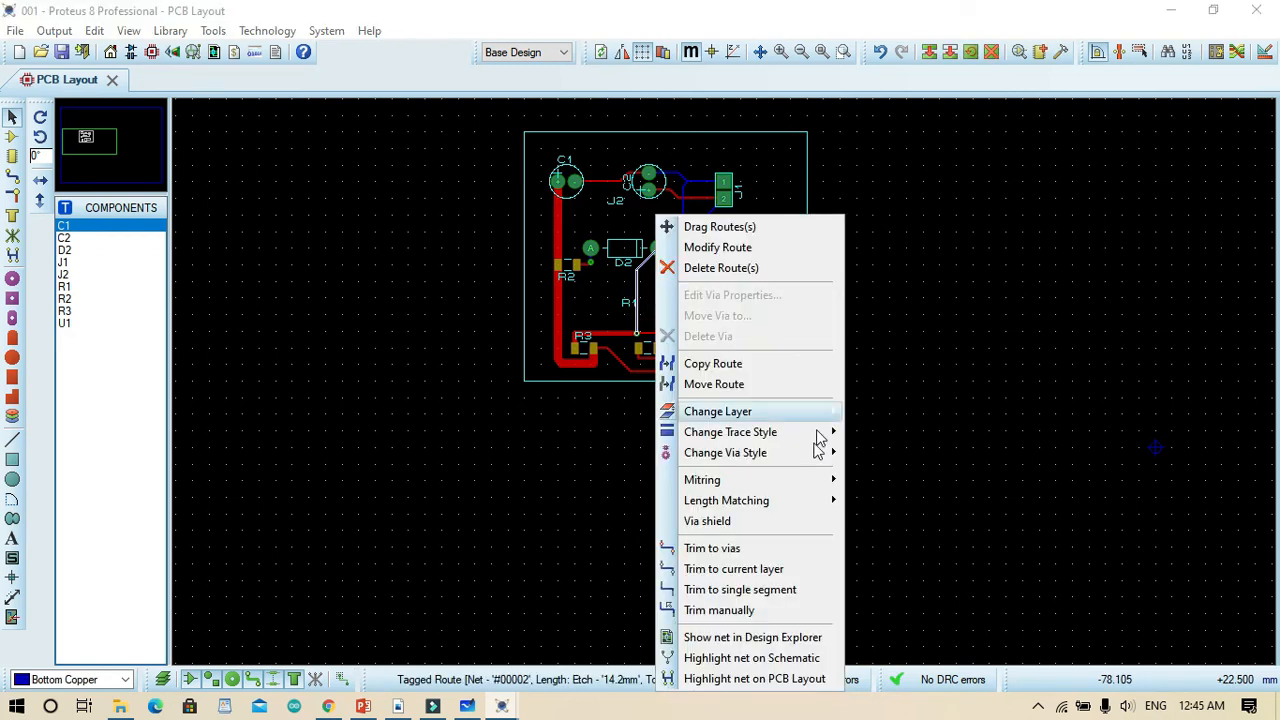
pyautogui.moveTo(805, 433)
pyautogui.click(897, 483)
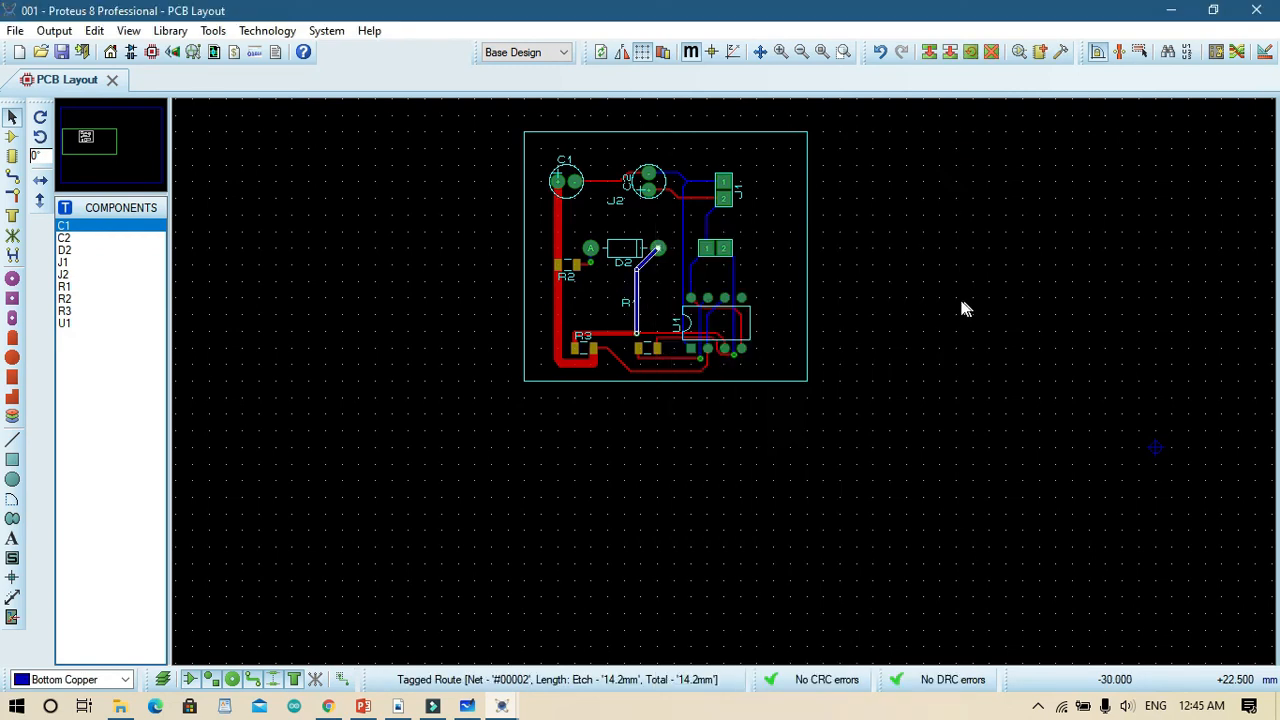
# Apply trace style T70 to the vertical GND trace running down to U1 on the bottom copper layer.
pyautogui.click(686, 243)
pyautogui.rightClick(686, 240)
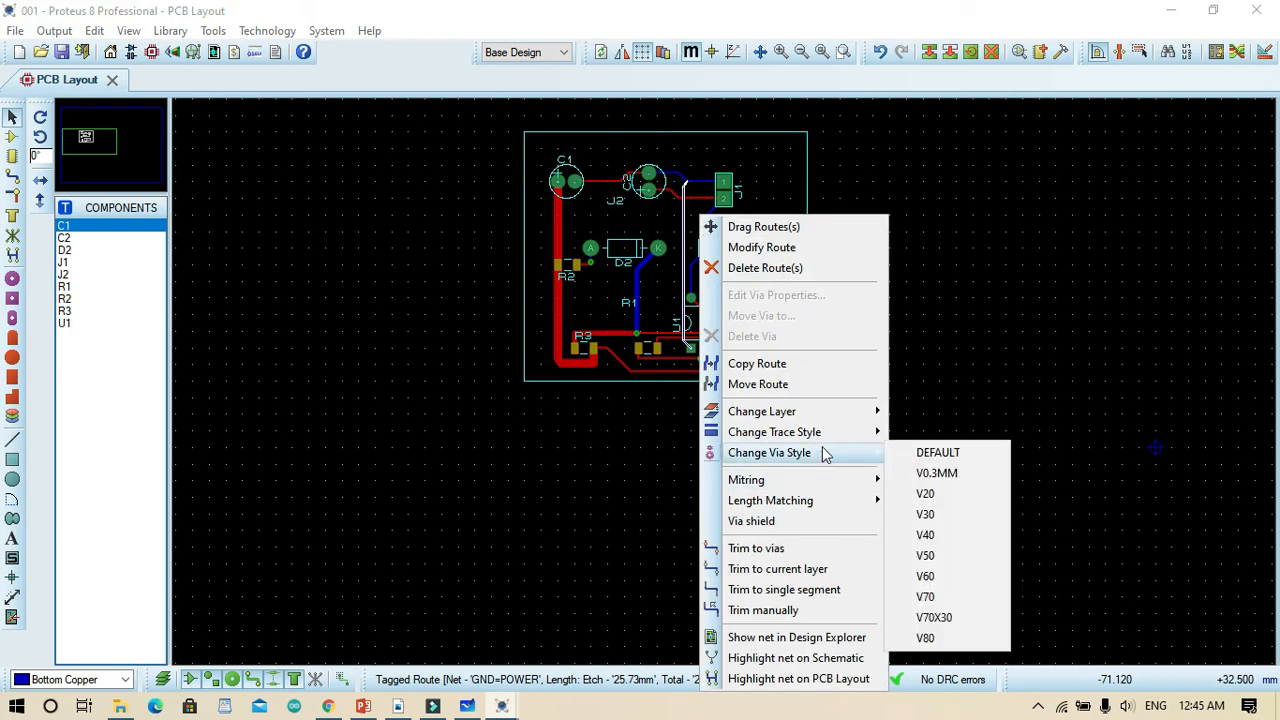
pyautogui.moveTo(775, 432)
pyautogui.click(960, 560)
pyautogui.click(1010, 260)
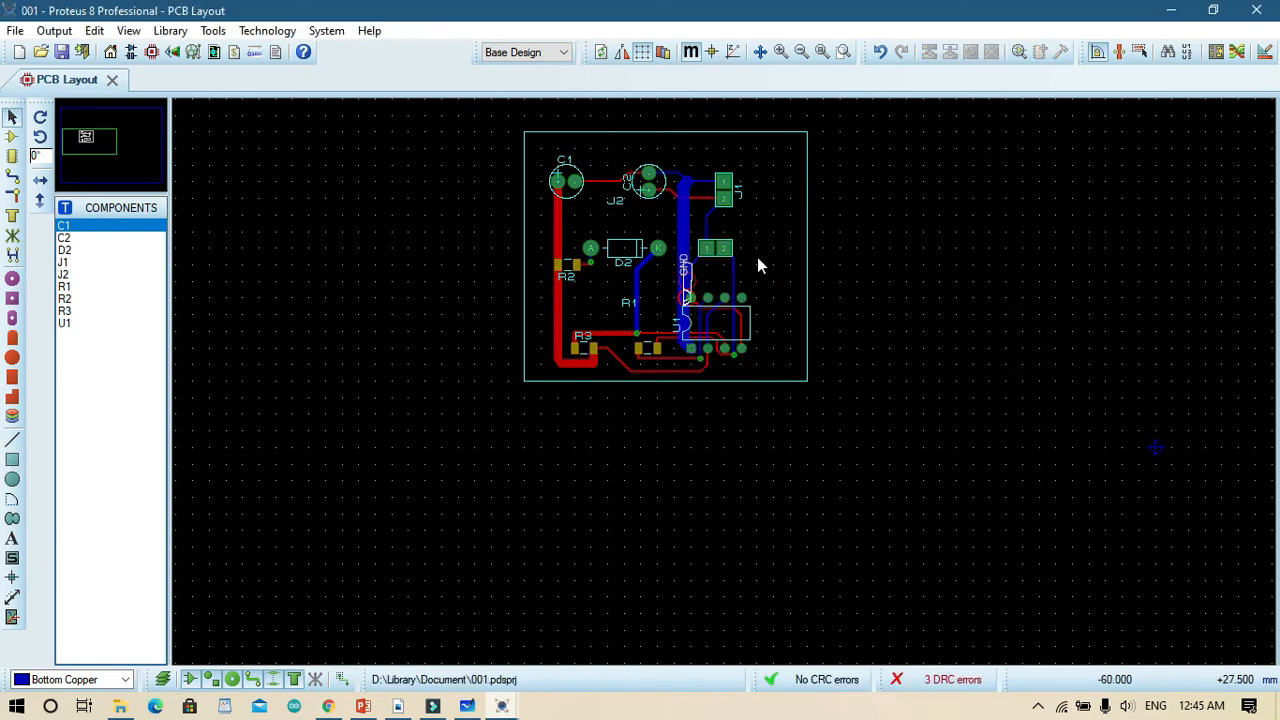
# Shift the thick GND trace slightly left, clear of U1's upper pads, and move diode D2 about 2.5 mm left.
pyautogui.click(681, 242)
pyautogui.moveTo(673, 247); pyautogui.dragTo(676, 250)
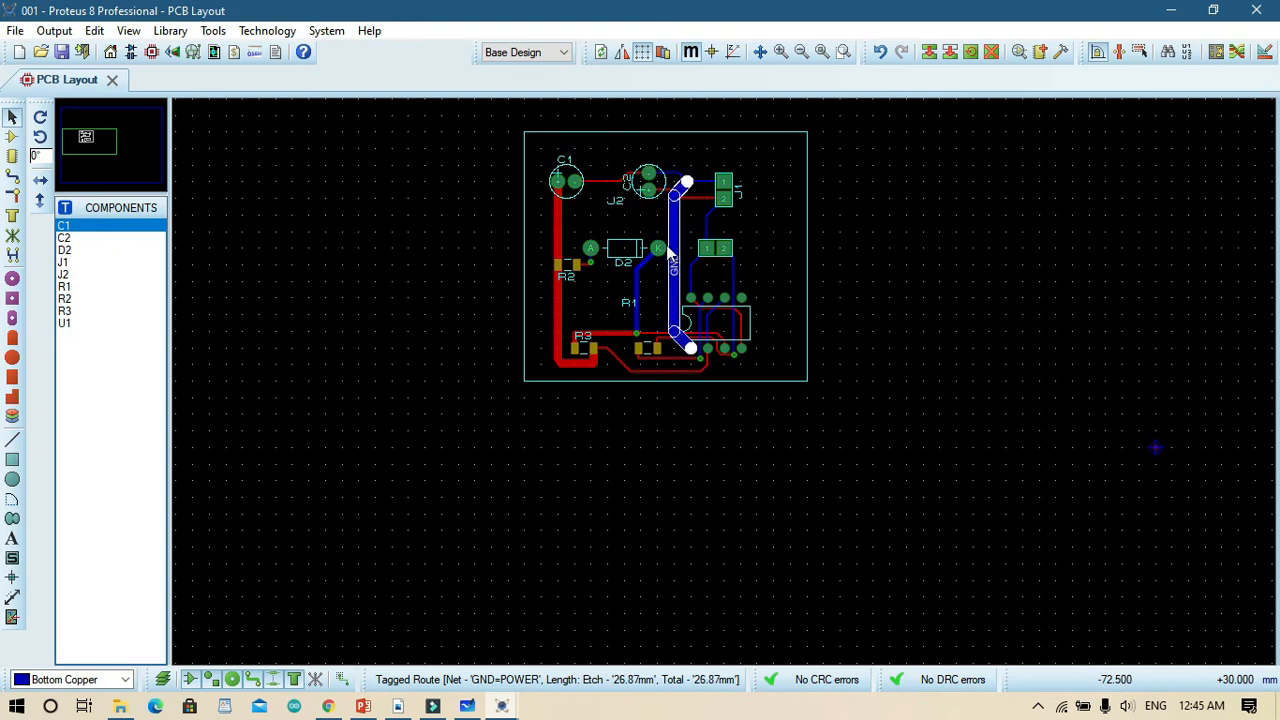
pyautogui.moveTo(676, 236); pyautogui.dragTo(680, 232)
pyautogui.click(640, 254)
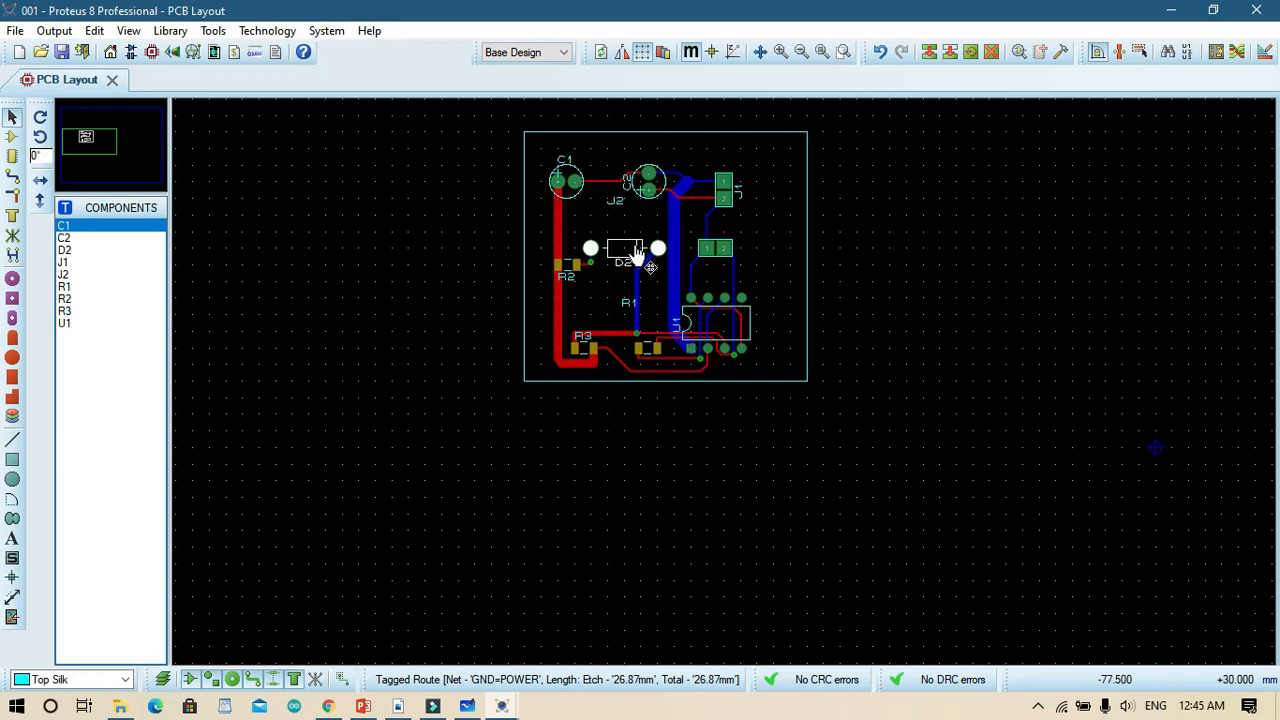
pyautogui.moveTo(629, 251); pyautogui.dragTo(624, 250)
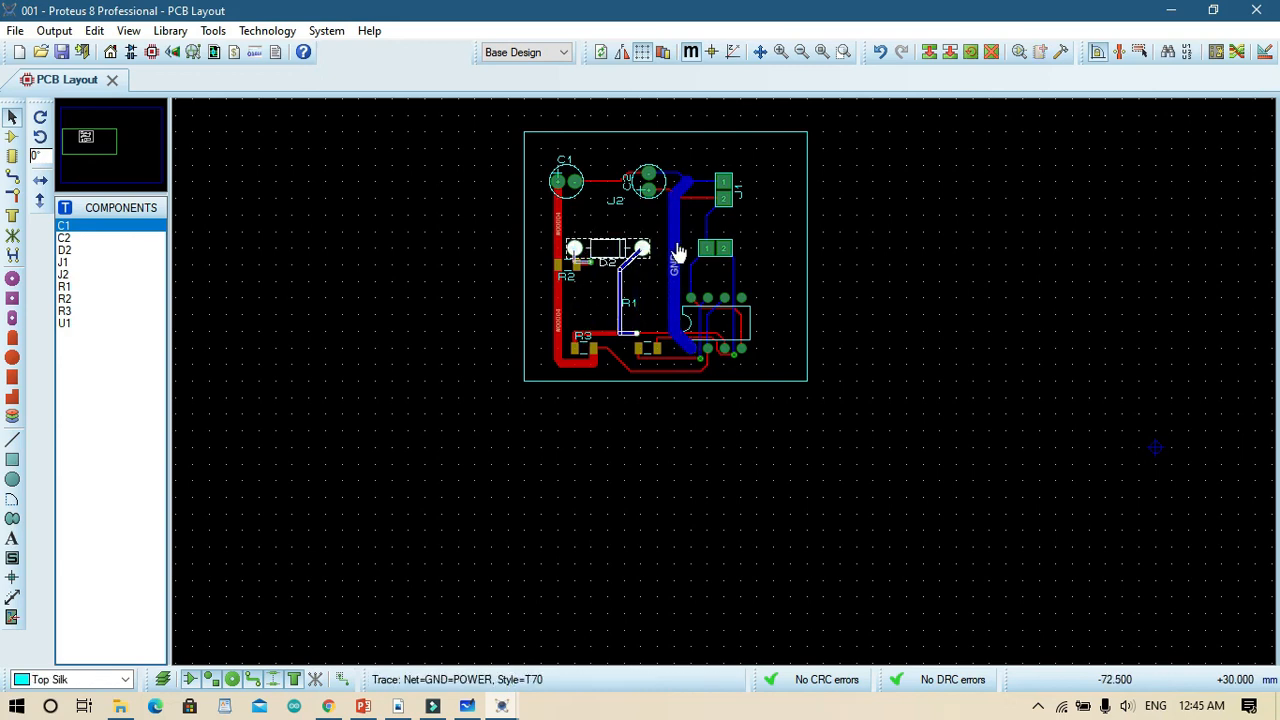
# Move diode D2 about 2.5 mm right and 2.5 mm up.
pyautogui.click(833, 259)
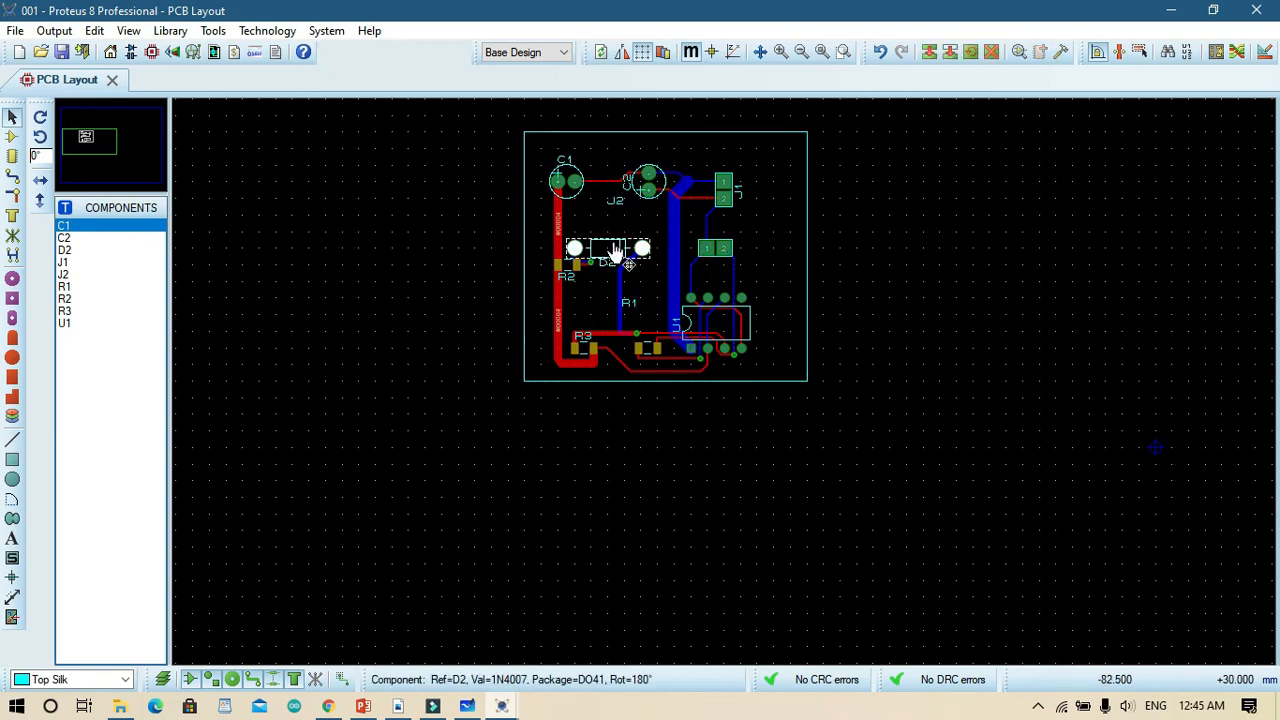
pyautogui.moveTo(608, 249); pyautogui.dragTo(624, 233)
pyautogui.click(915, 232)
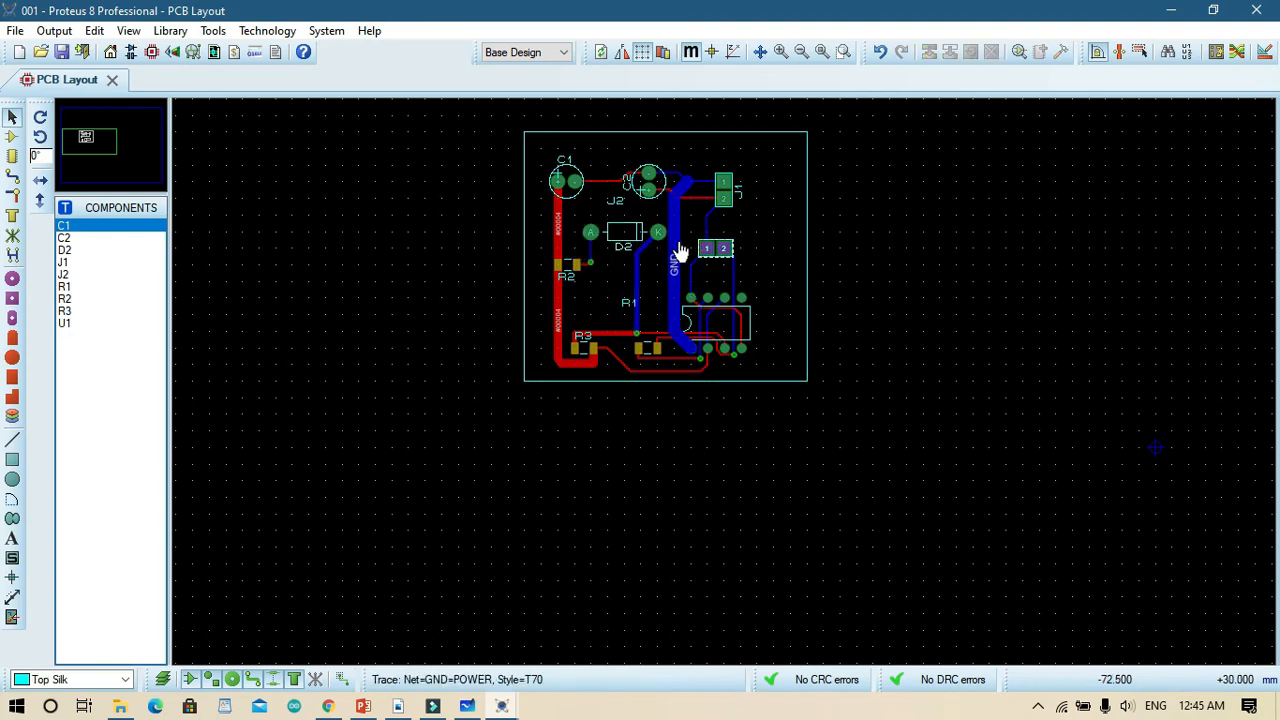
# Apply trace style T30 to the bottom copper trace between J1 pad 2 and J2 pad 1.
pyautogui.click(706, 238)
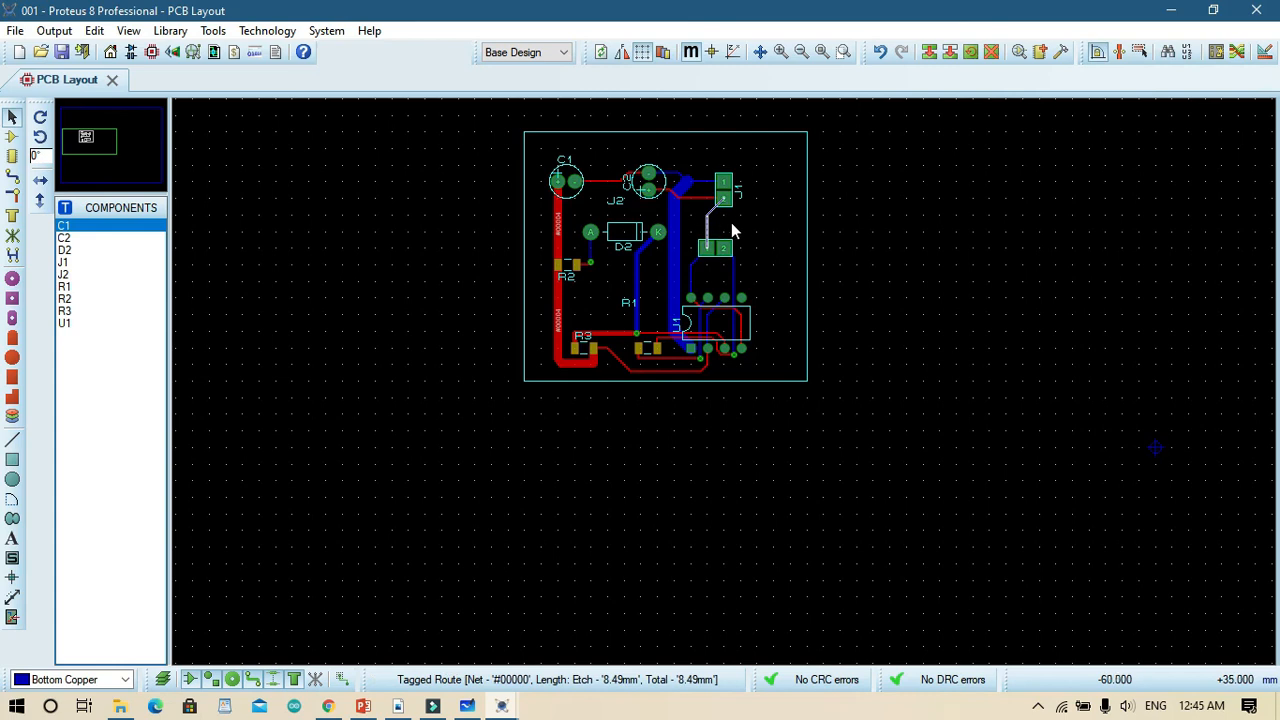
pyautogui.rightClick(718, 215)
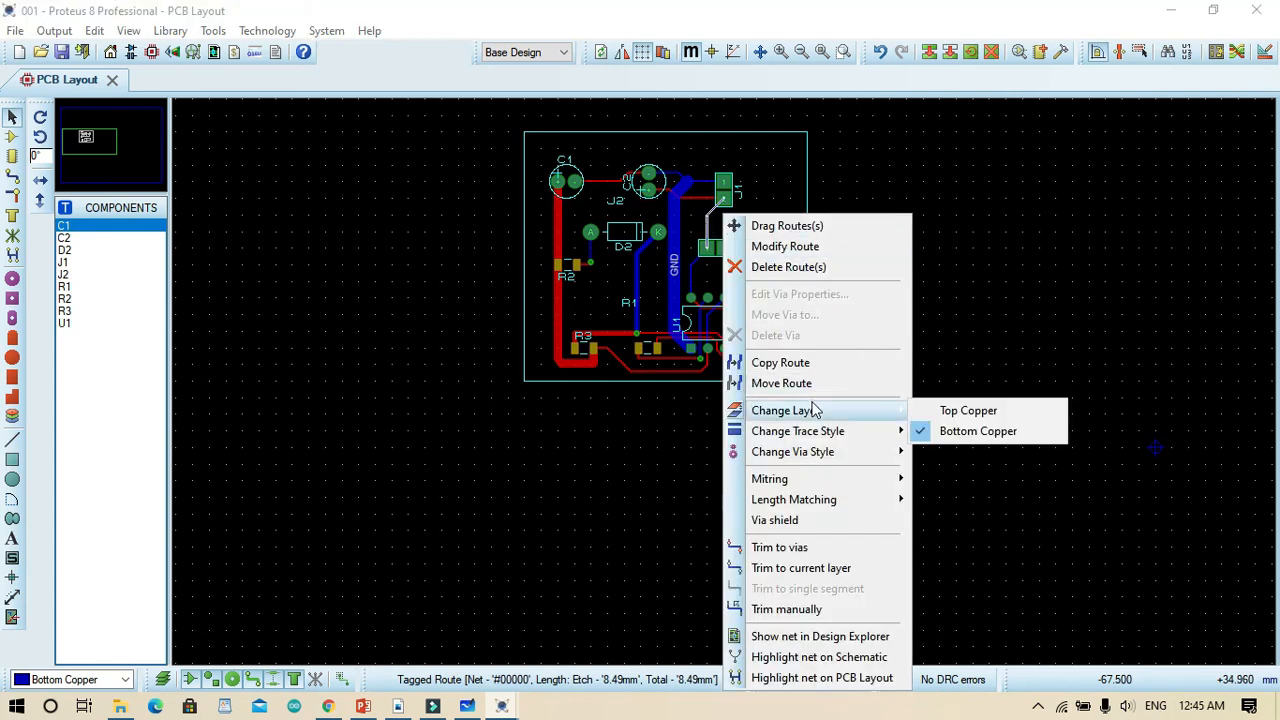
pyautogui.moveTo(900, 460)
pyautogui.moveTo(880, 431)
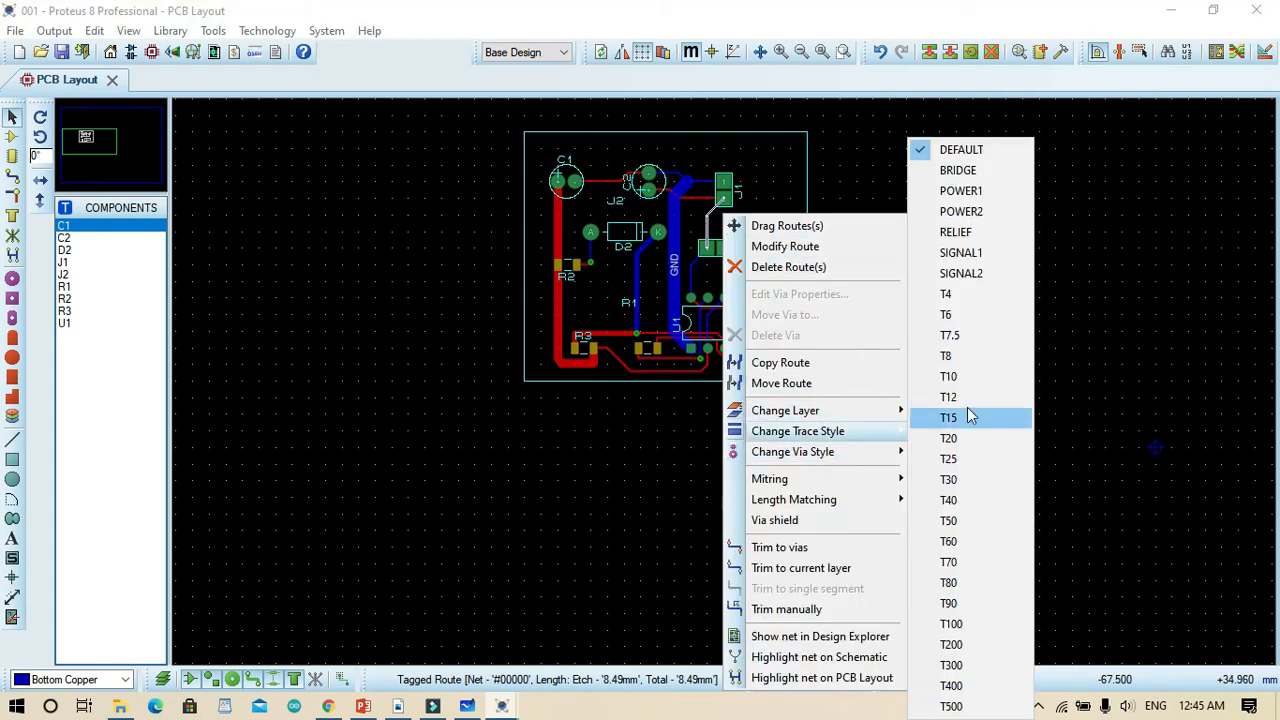
pyautogui.click(963, 477)
# Apply trace style T40 to the trace running from J2 pad 2 down past U1 and across to R1.
pyautogui.click(737, 300)
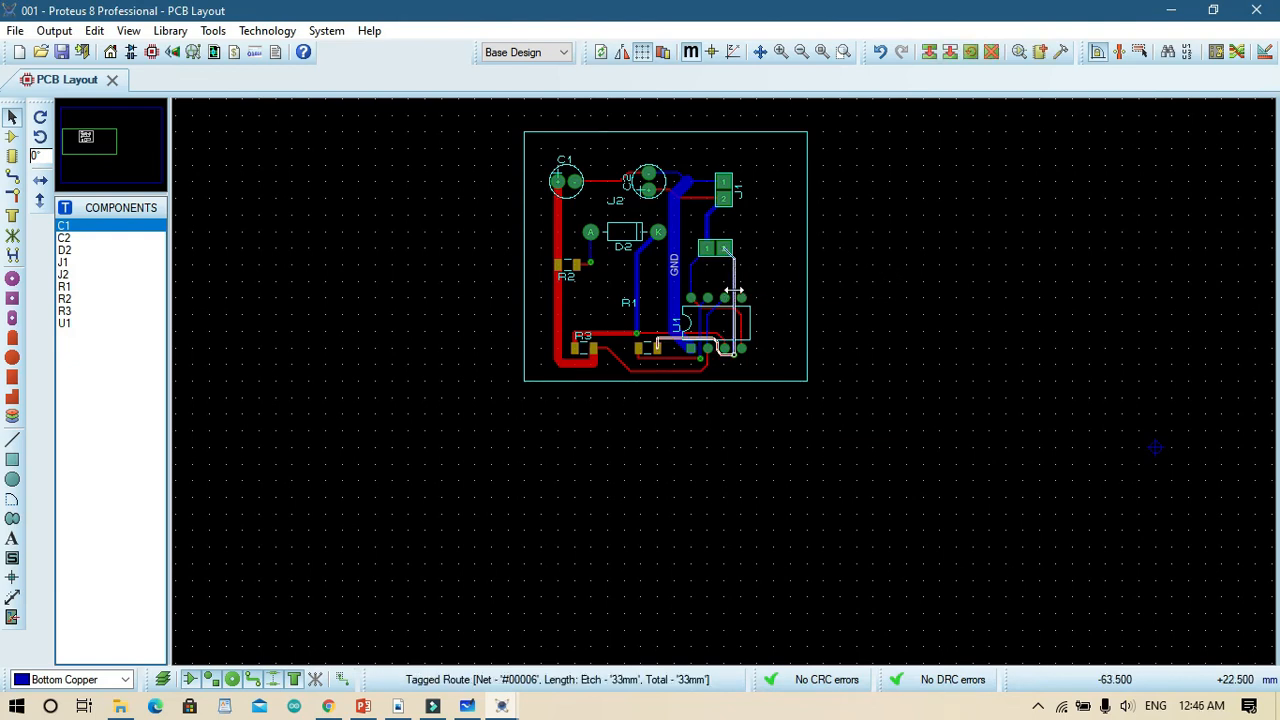
pyautogui.rightClick(737, 298)
pyautogui.moveTo(910, 411)
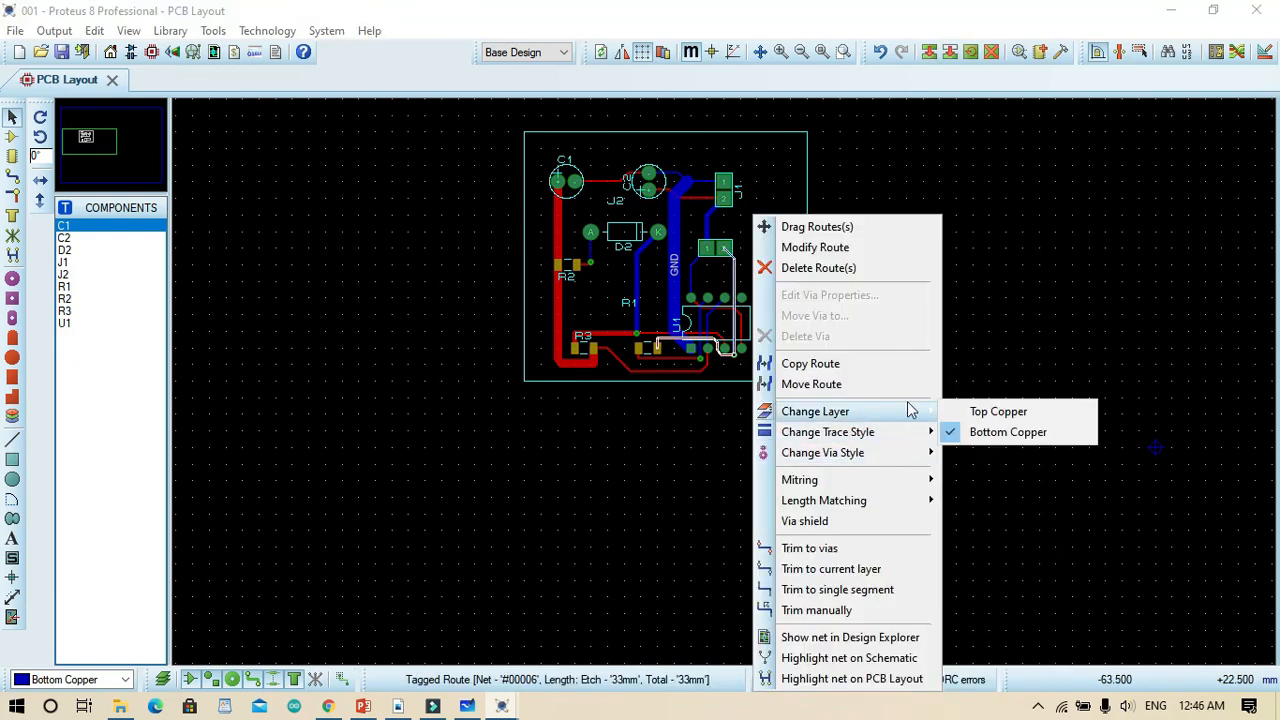
pyautogui.moveTo(915, 434)
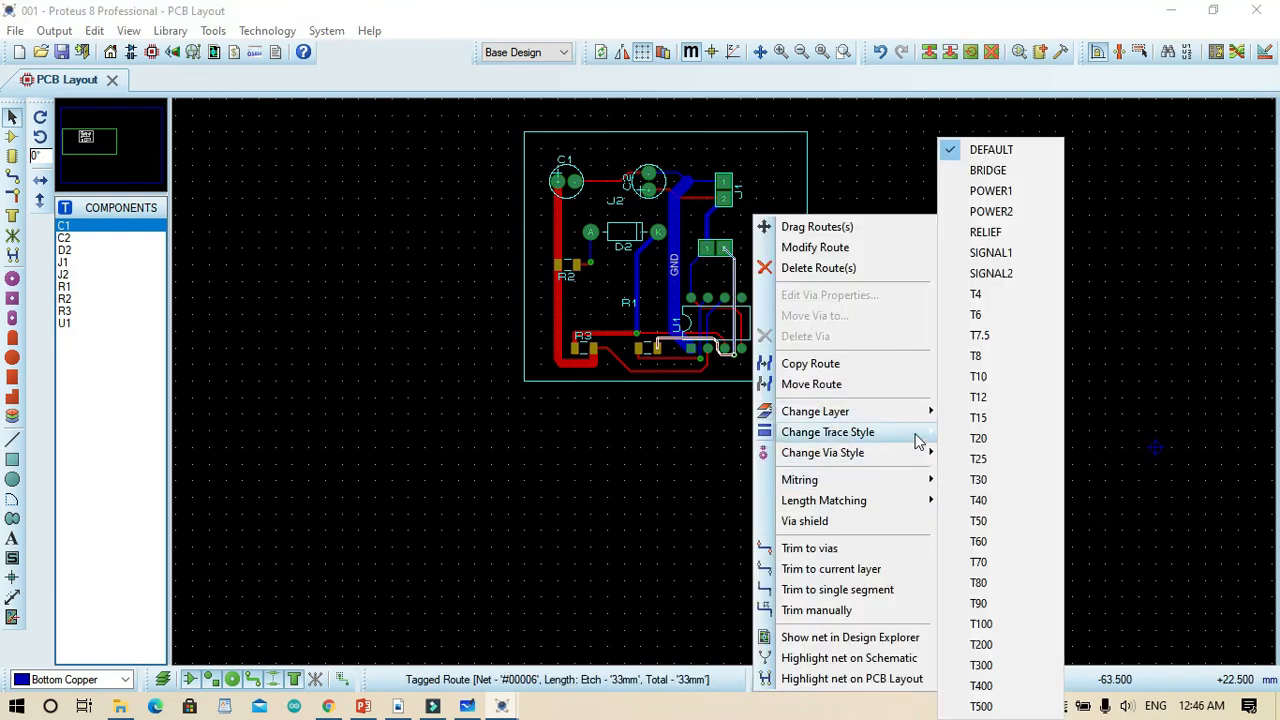
pyautogui.click(1012, 500)
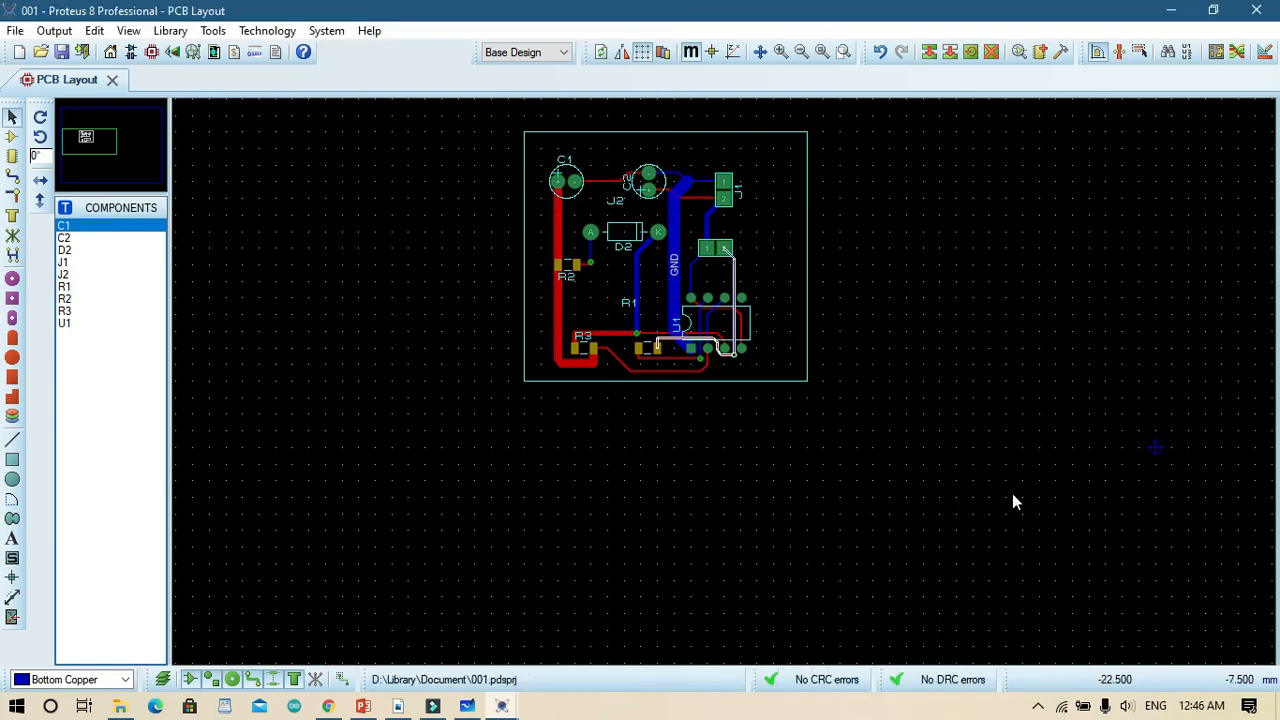
# Apply trace style T50 to the bottom copper trace linking U1's pins 2 and 6.
pyautogui.rightClick(717, 318)
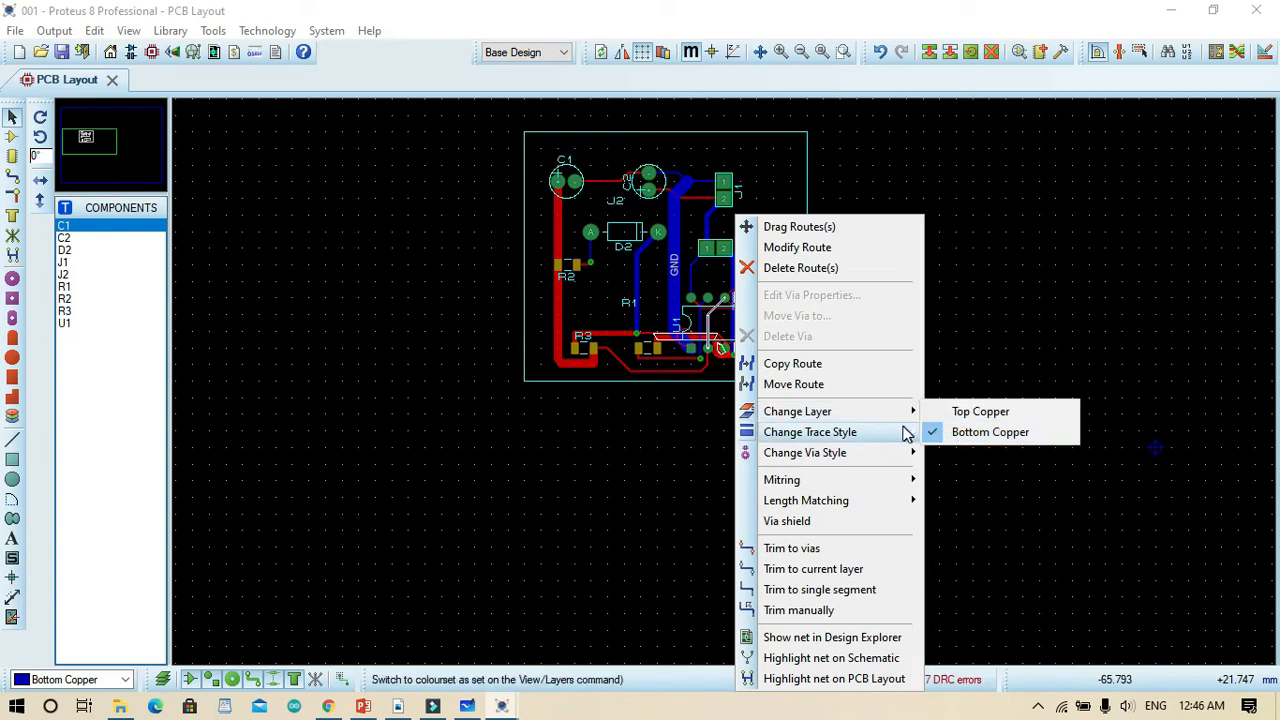
pyautogui.moveTo(908, 432)
pyautogui.click(960, 521)
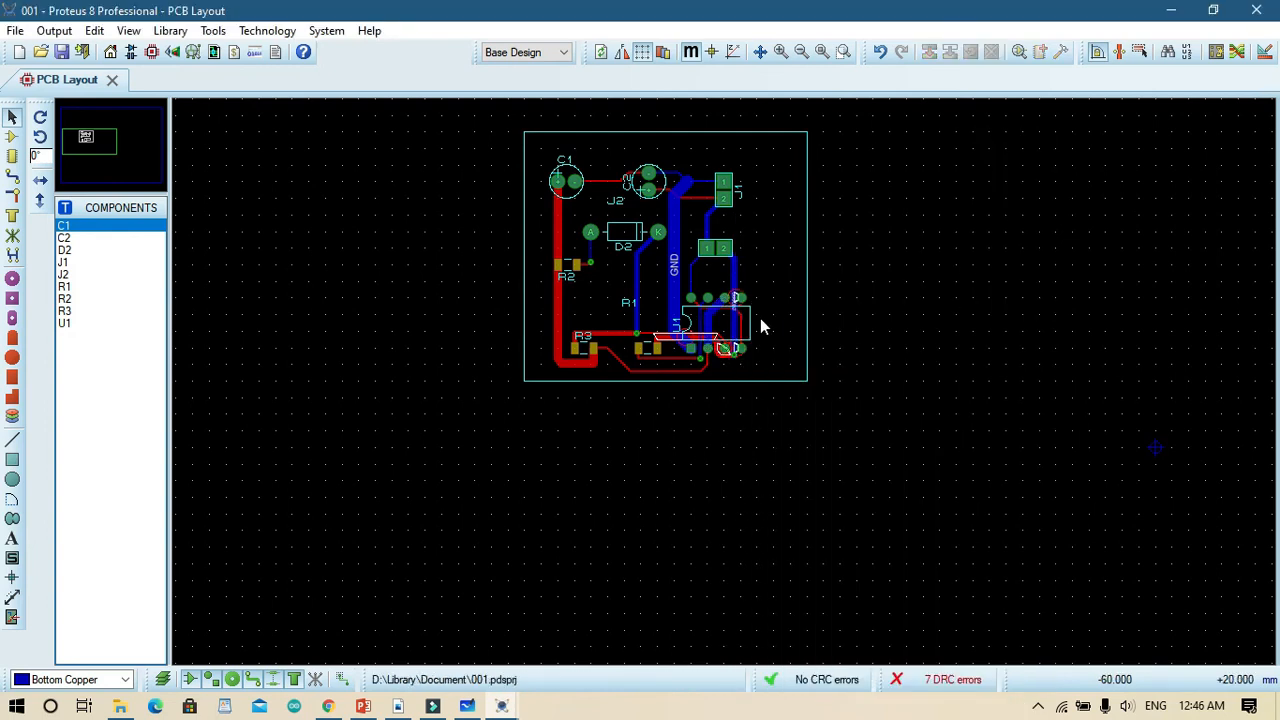
# Apply trace style T25 to the trace from R1 through the via up to U1's pin 7.
pyautogui.rightClick(704, 330)
pyautogui.moveTo(880, 432)
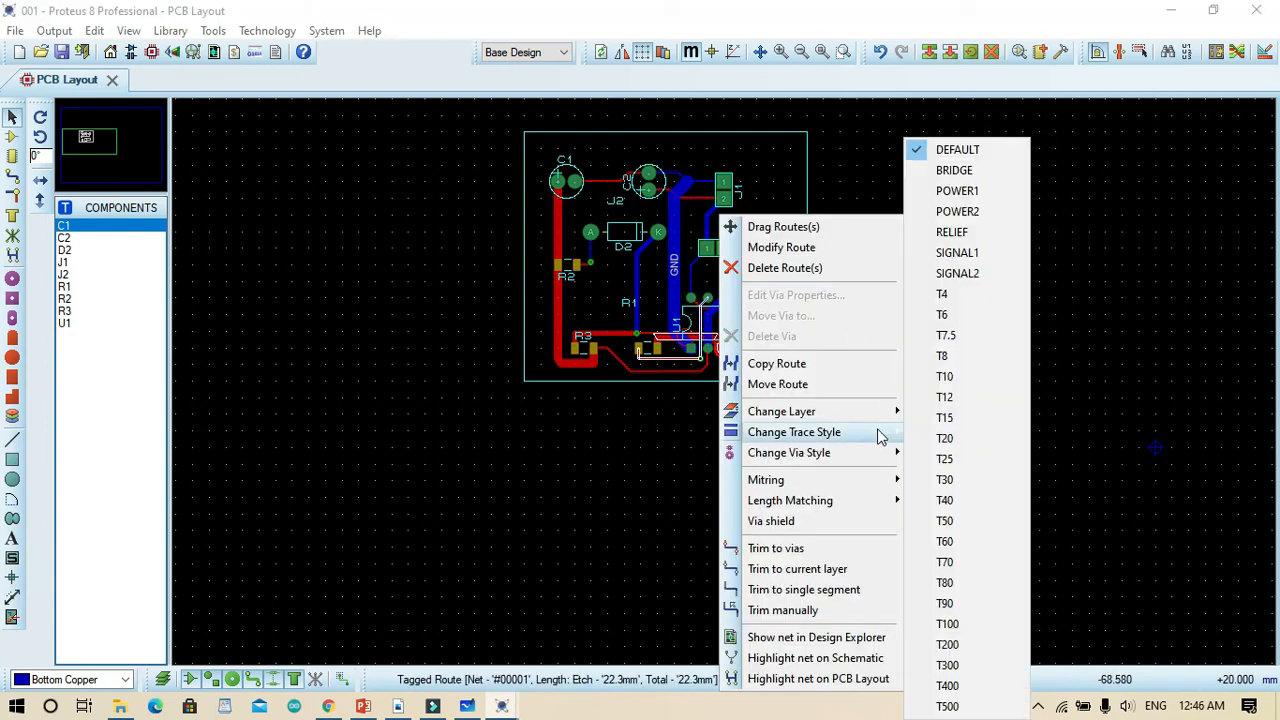
pyautogui.click(950, 459)
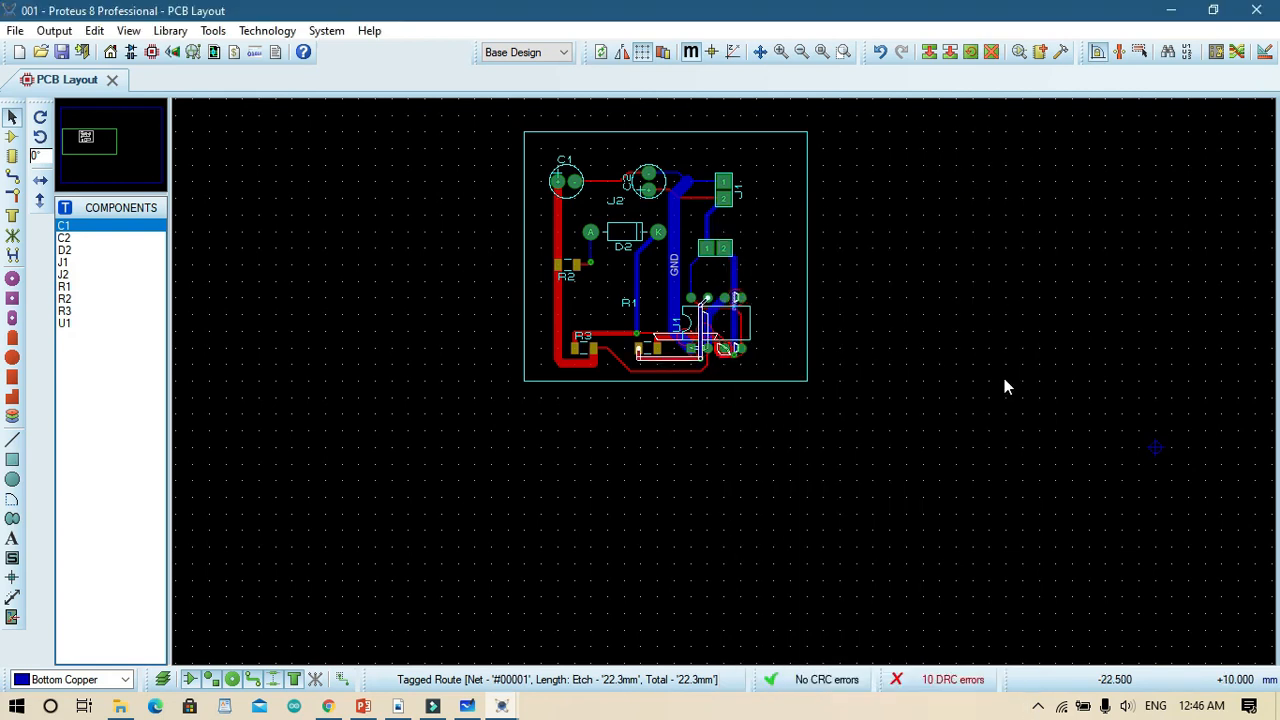
# Open the list of design rule errors and locate its first PAD-TRACE violation on the board.
pyautogui.doubleClick(948, 683)
pyautogui.click(948, 684)
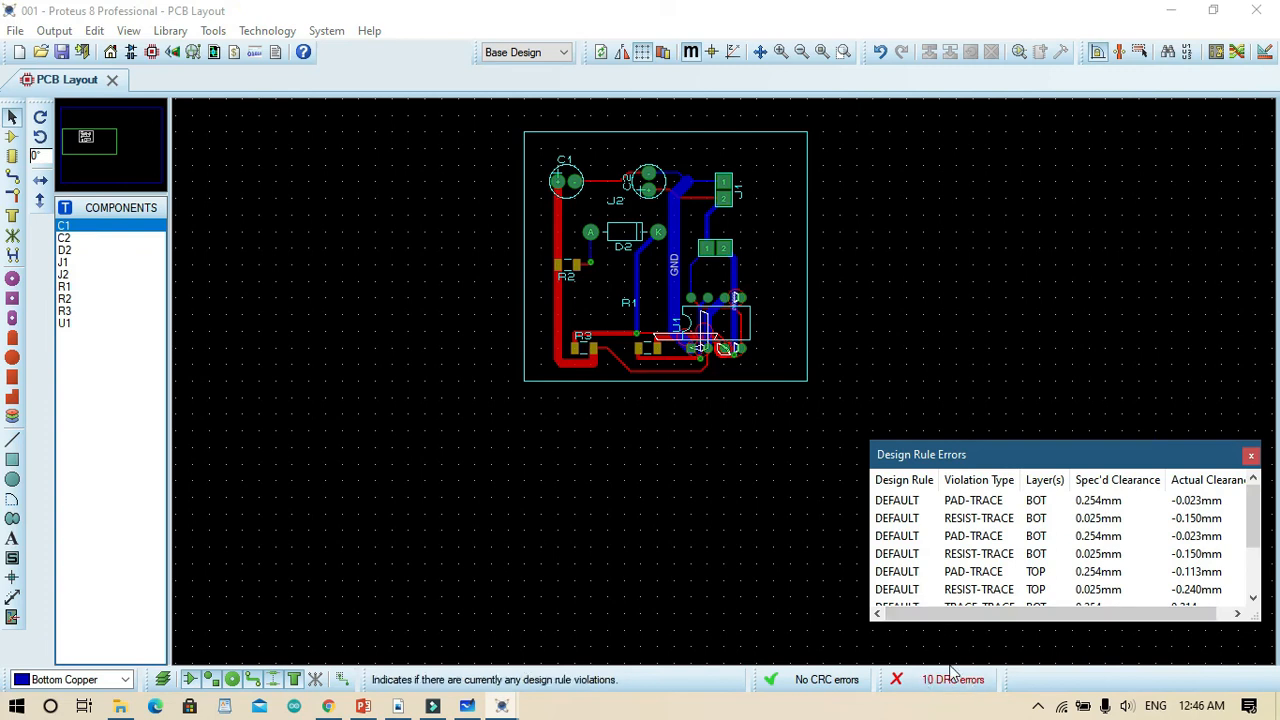
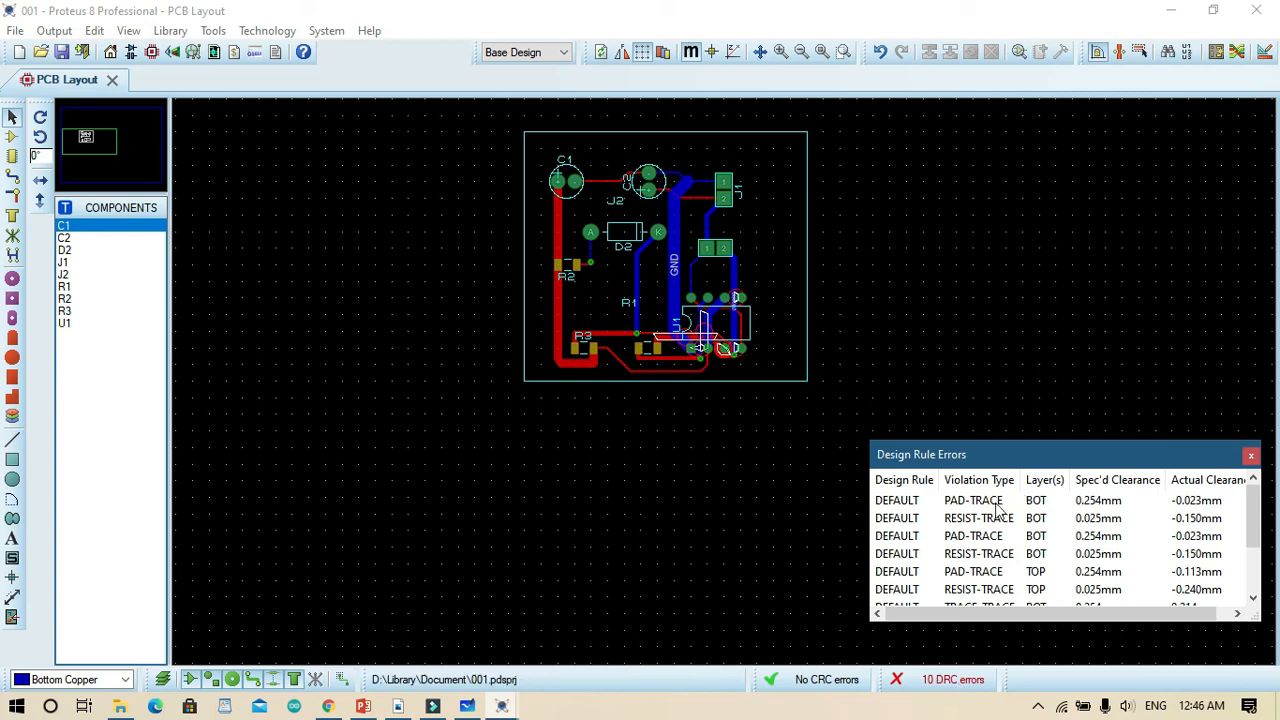
pyautogui.click(998, 506)
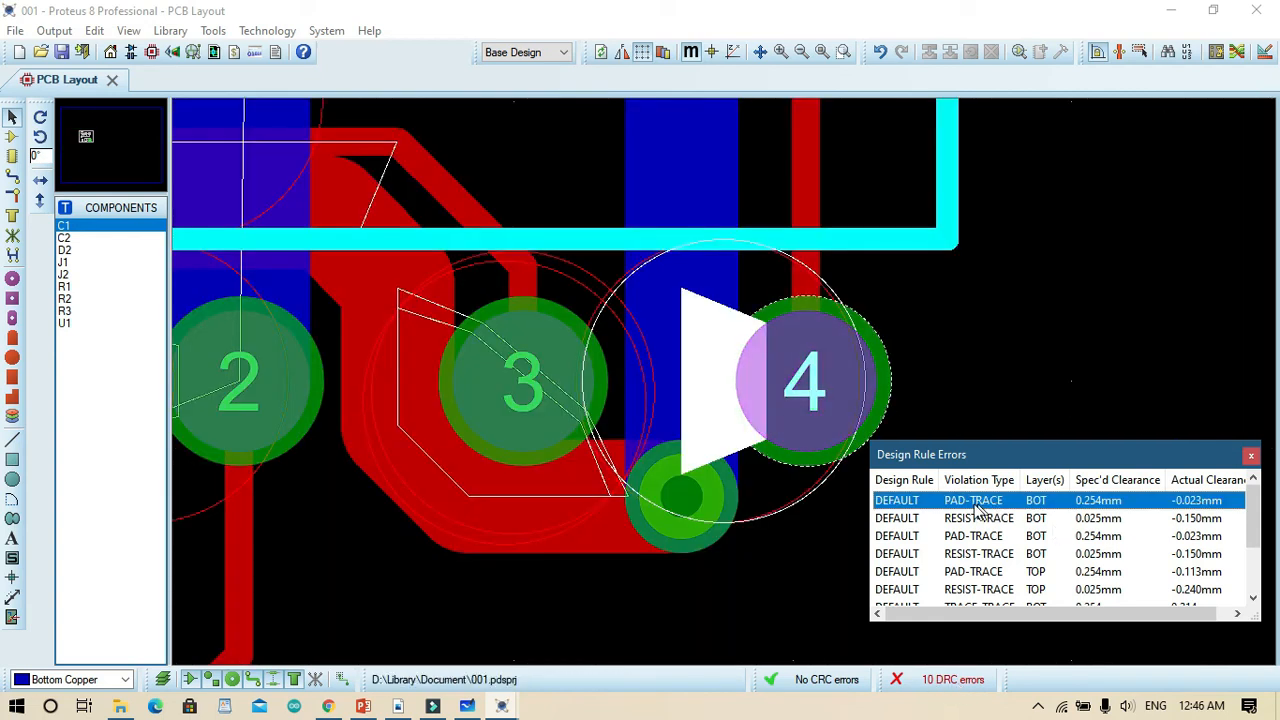
pyautogui.click(867, 397)
pyautogui.moveTo(791, 381); pyautogui.dragTo(794, 382)
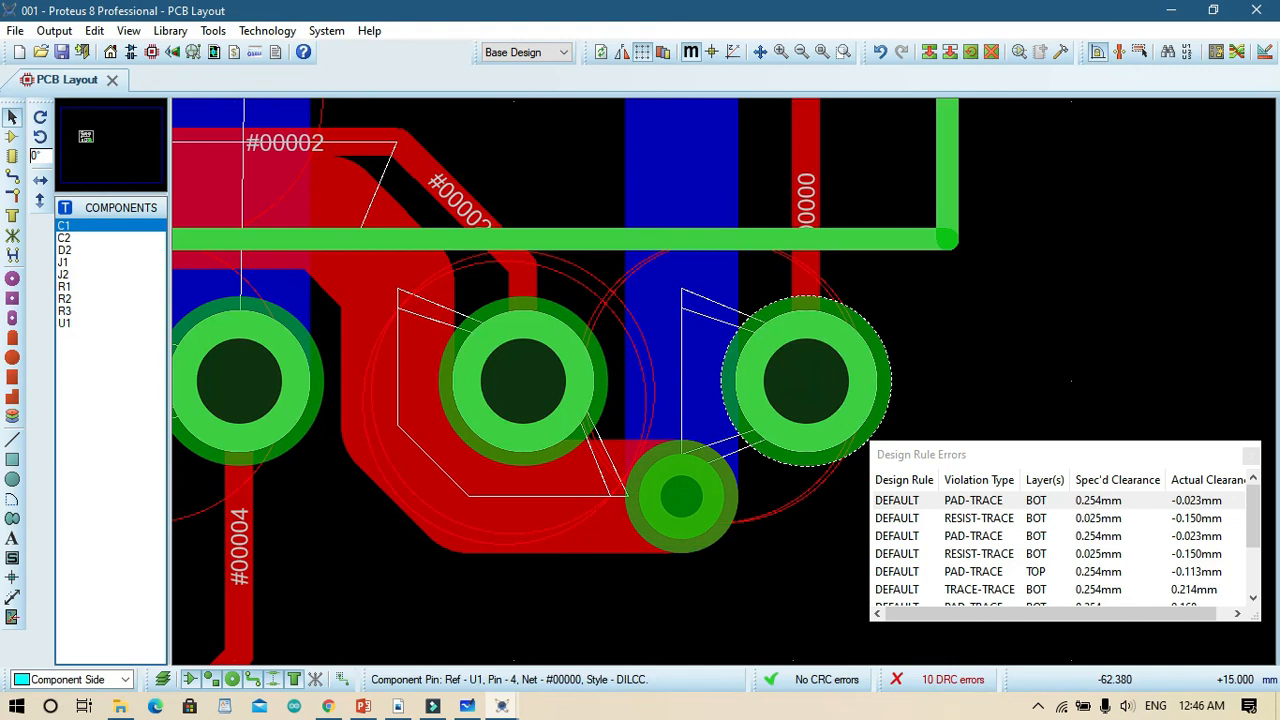
pyautogui.doubleClick(796, 382)
pyautogui.click(676, 421)
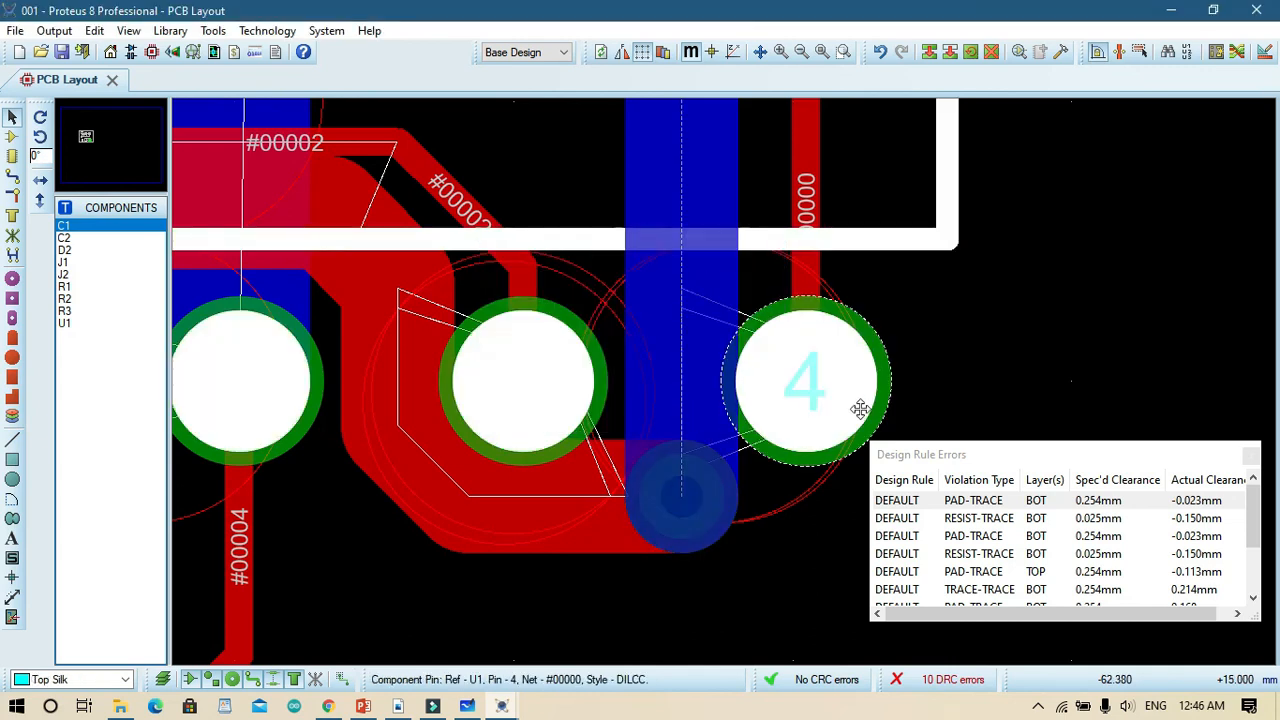
pyautogui.doubleClick(831, 411)
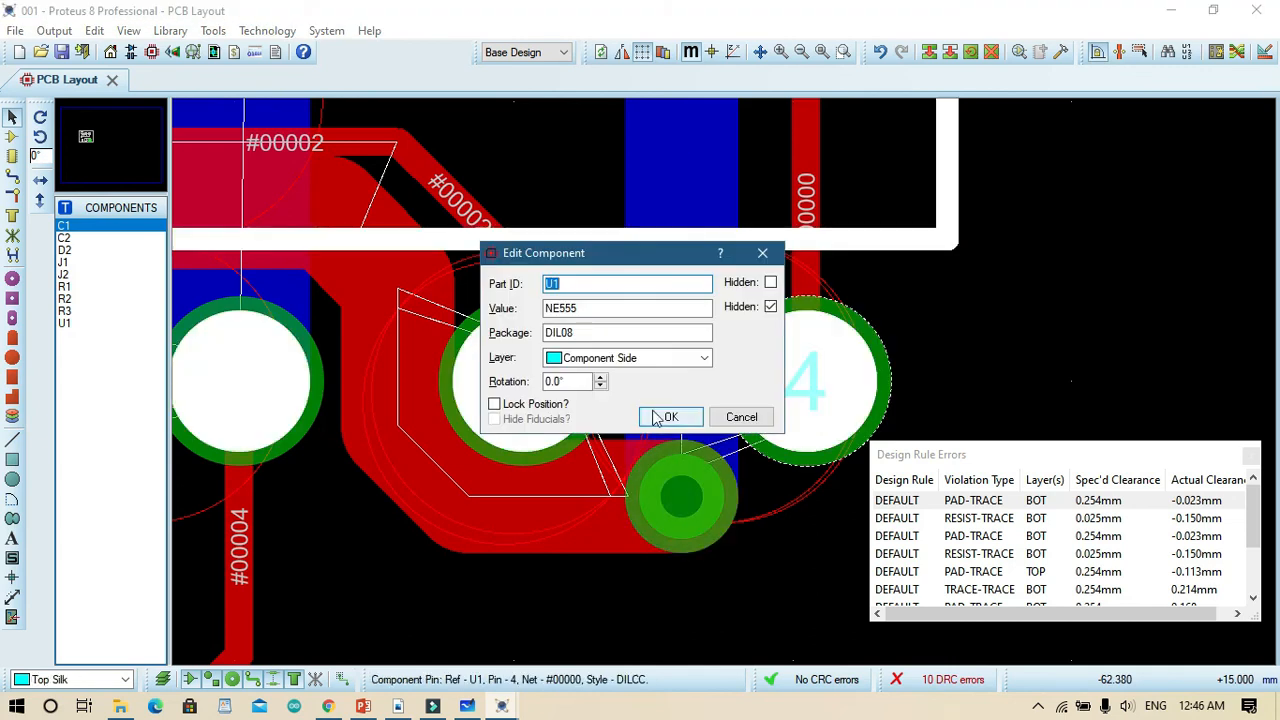
pyautogui.click(660, 417)
pyautogui.click(808, 368)
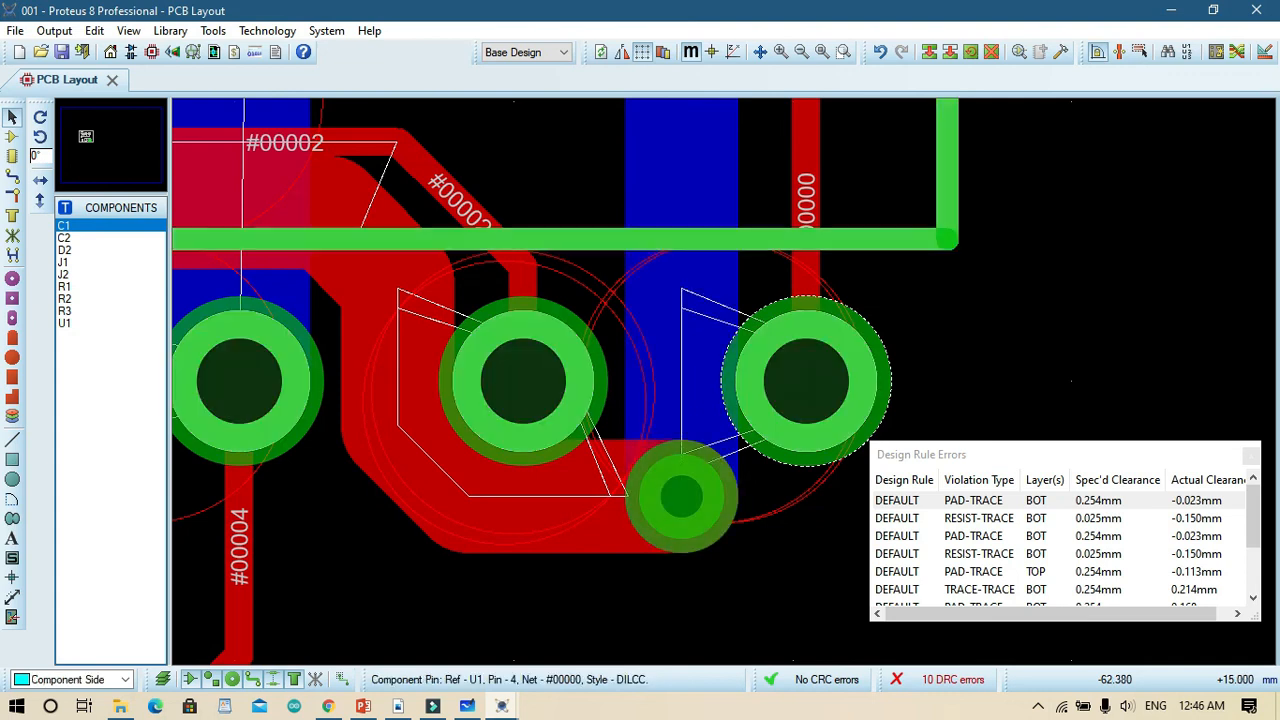
pyautogui.doubleClick(808, 368)
pyautogui.click(646, 427)
# Apply trace style T25 to the #00006 trace passing between U1's pins 3 and 4.
pyautogui.click(677, 340)
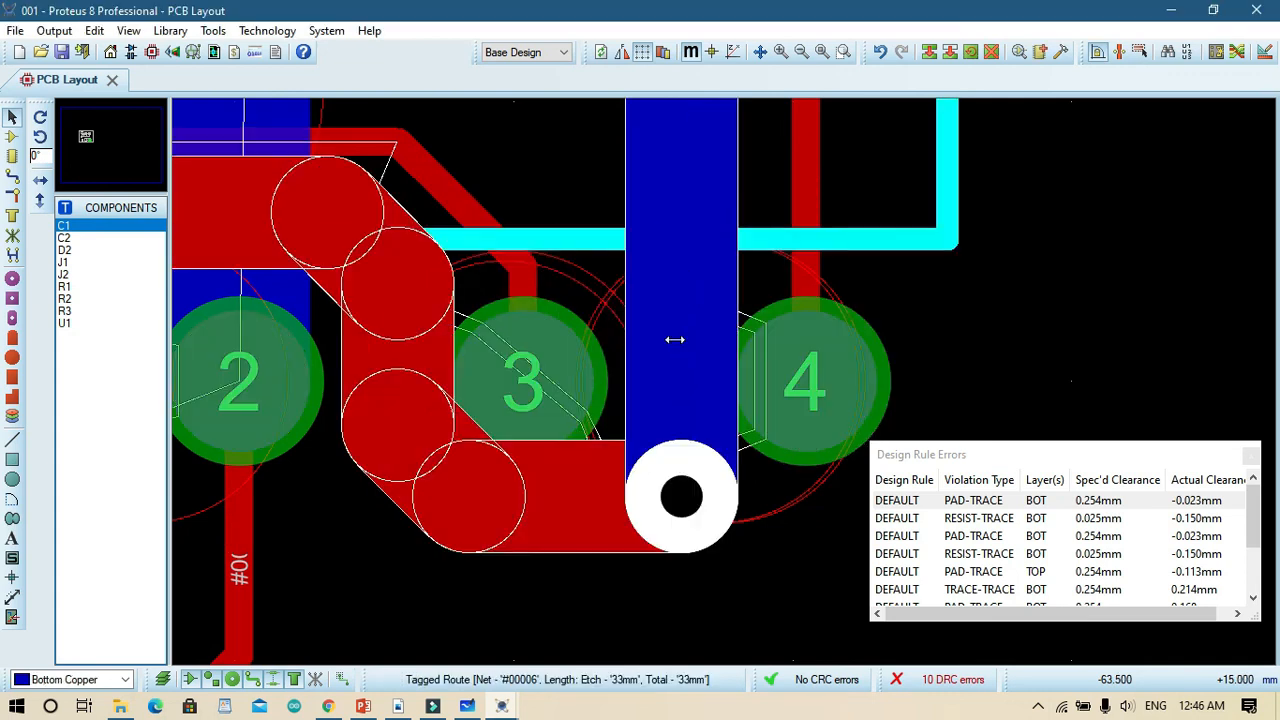
pyautogui.rightClick(675, 340)
pyautogui.moveTo(790, 432)
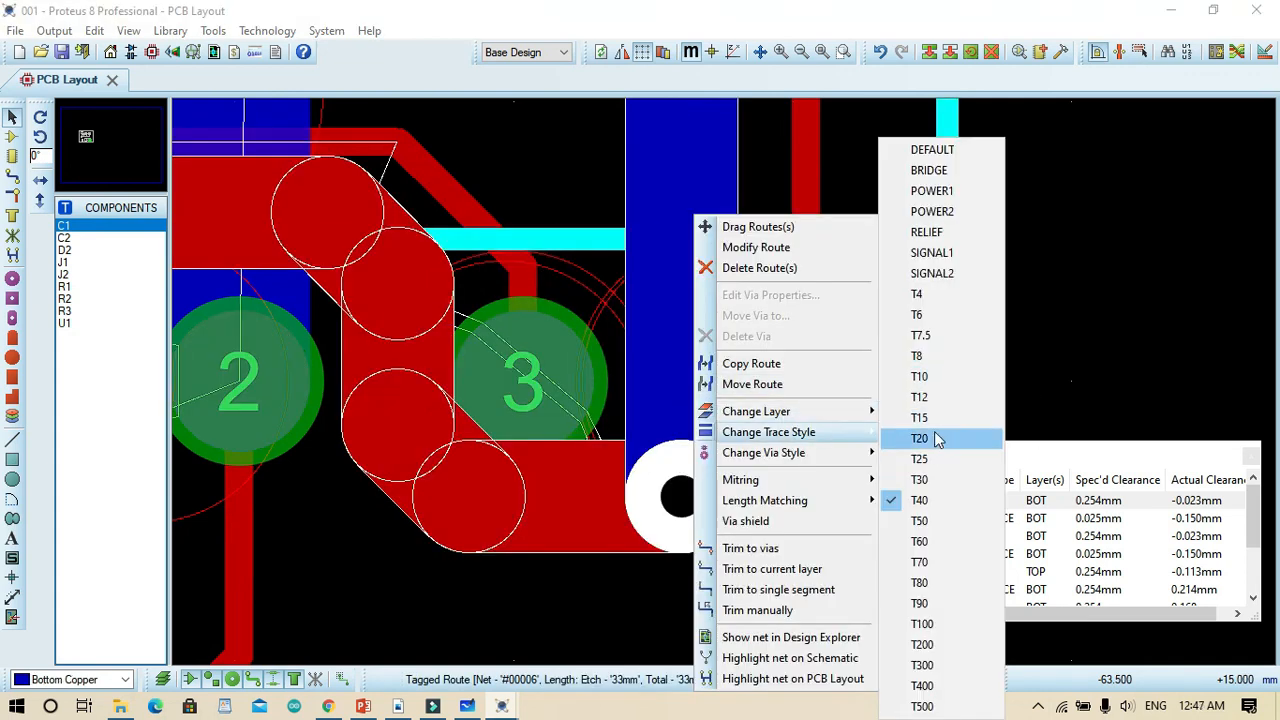
pyautogui.click(929, 466)
pyautogui.click(927, 291)
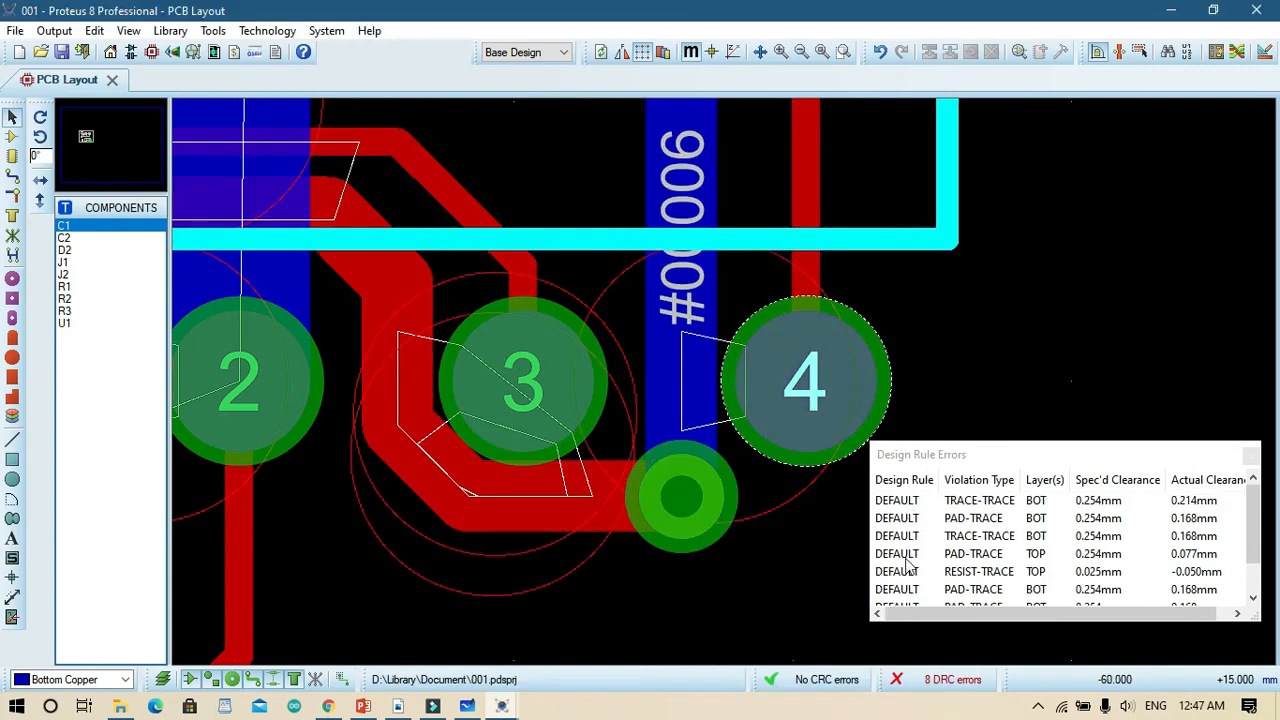
# Locate the first TRACE-TRACE violation and apply trace style T20 to the #00004 trace ending at U1's pin 2.
pyautogui.doubleClick(1011, 503)
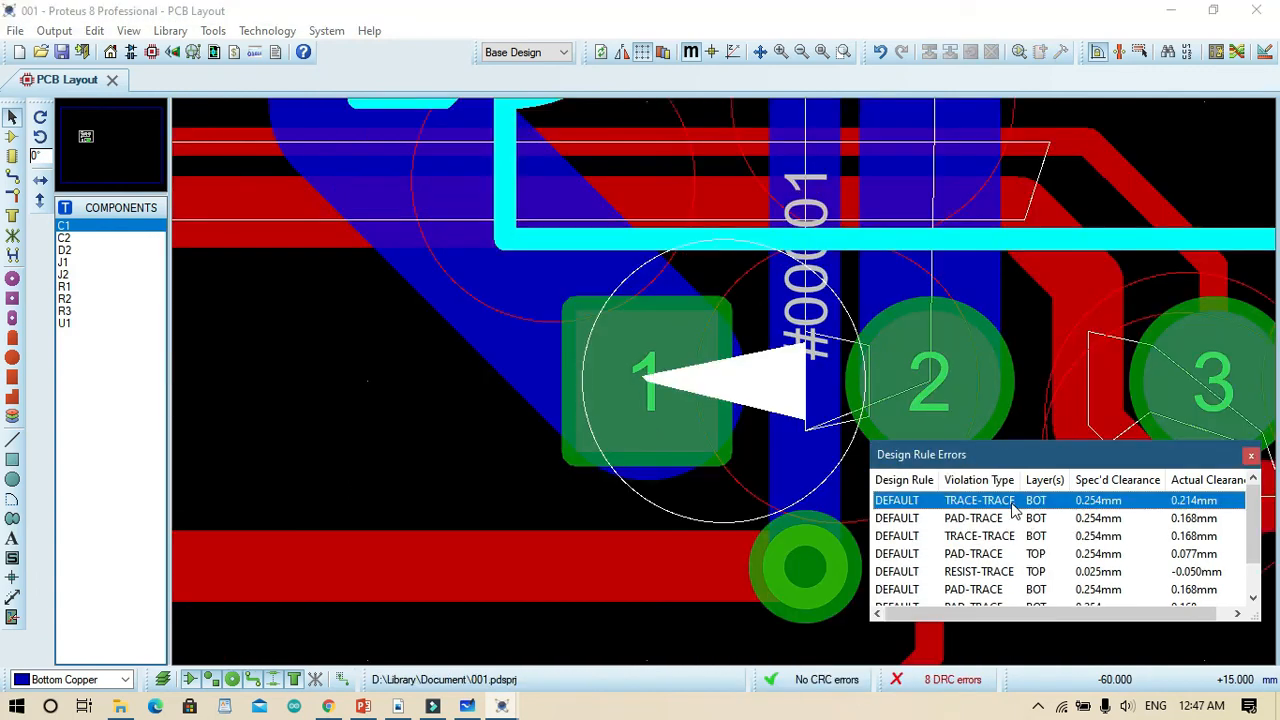
pyautogui.click(817, 332)
pyautogui.click(892, 259)
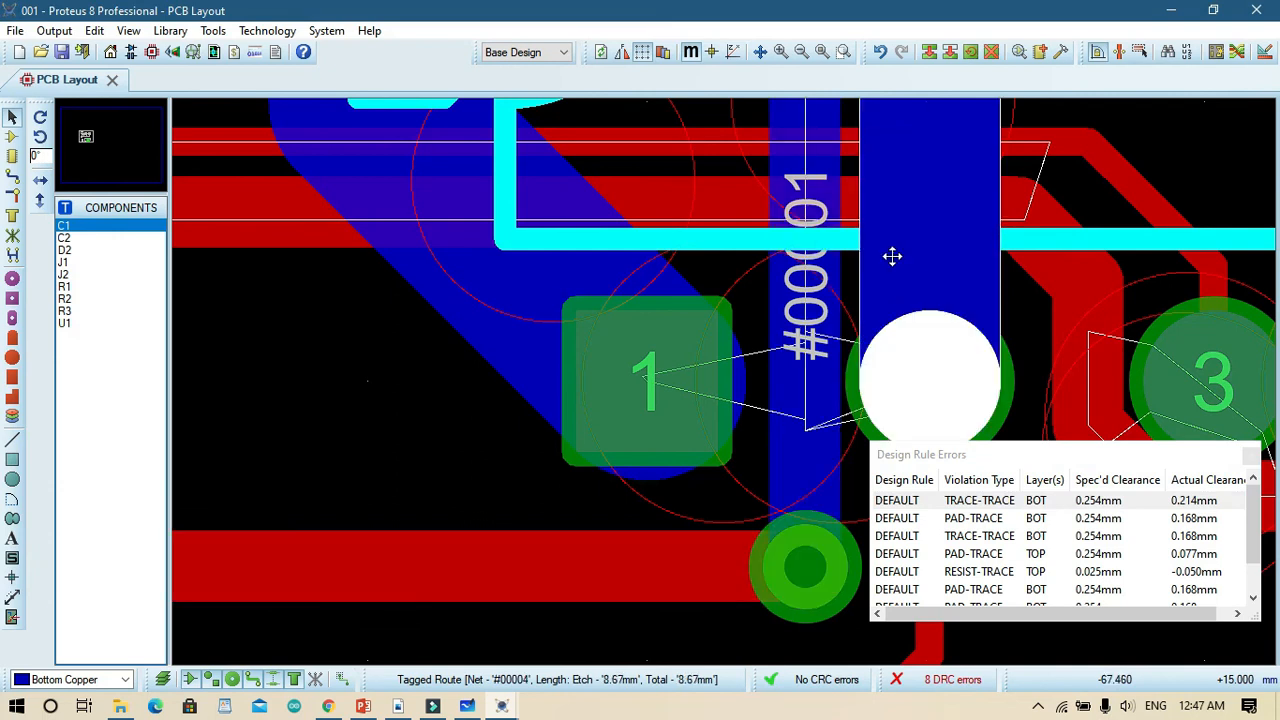
pyautogui.rightClick(911, 214)
pyautogui.moveTo(1033, 437)
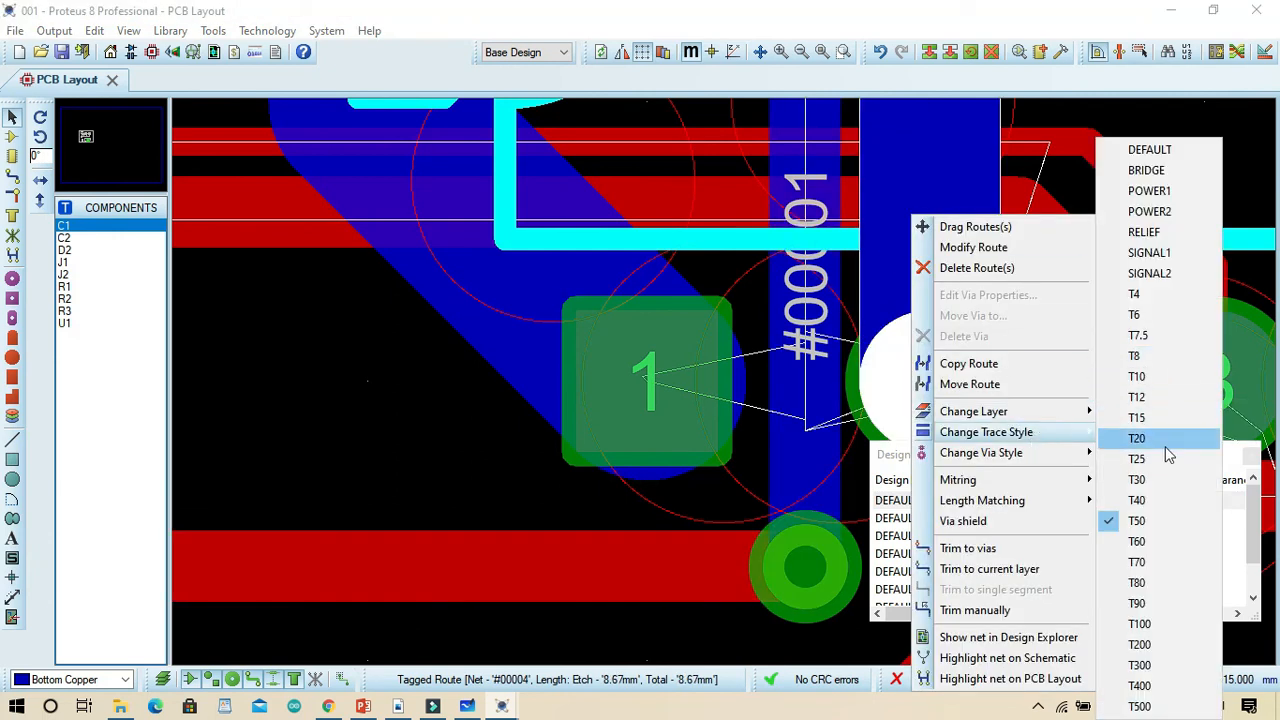
pyautogui.click(1136, 438)
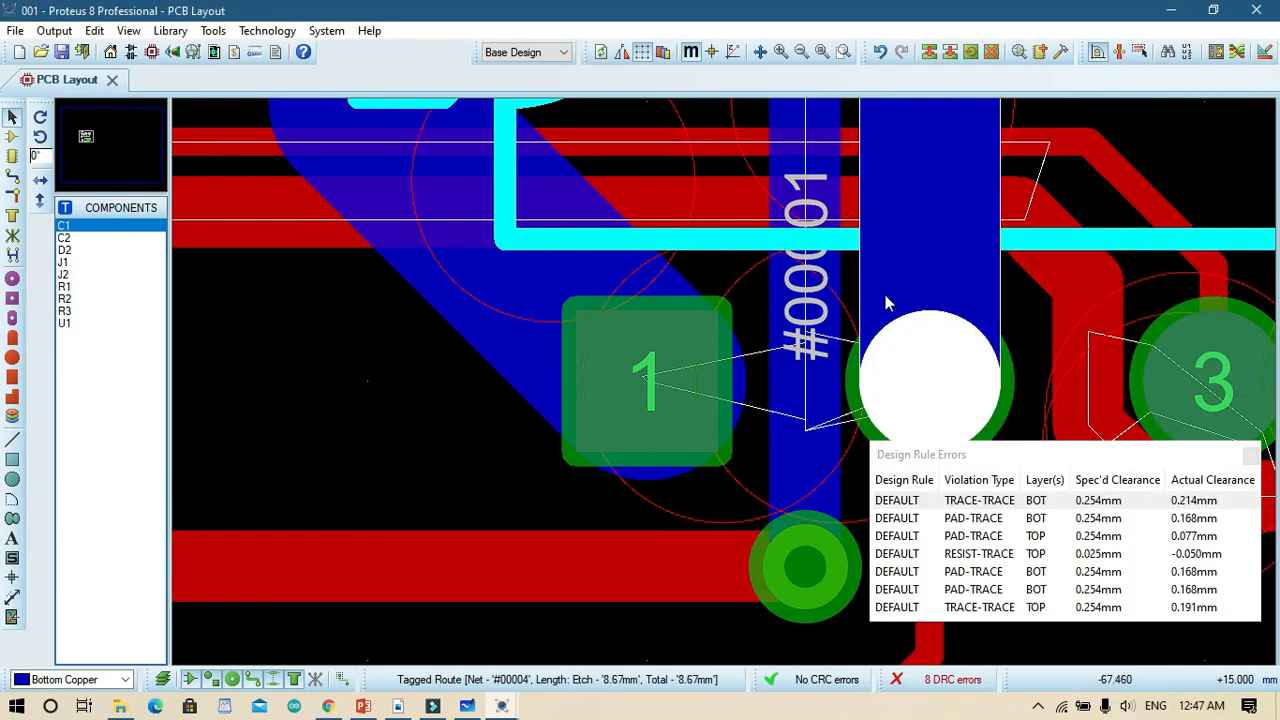
# Examine the TRACE-TRACE violation between the GND trace at U1's pin 1 and the neighbouring #00001 trace.
pyautogui.click(1000, 501)
pyautogui.click(786, 409)
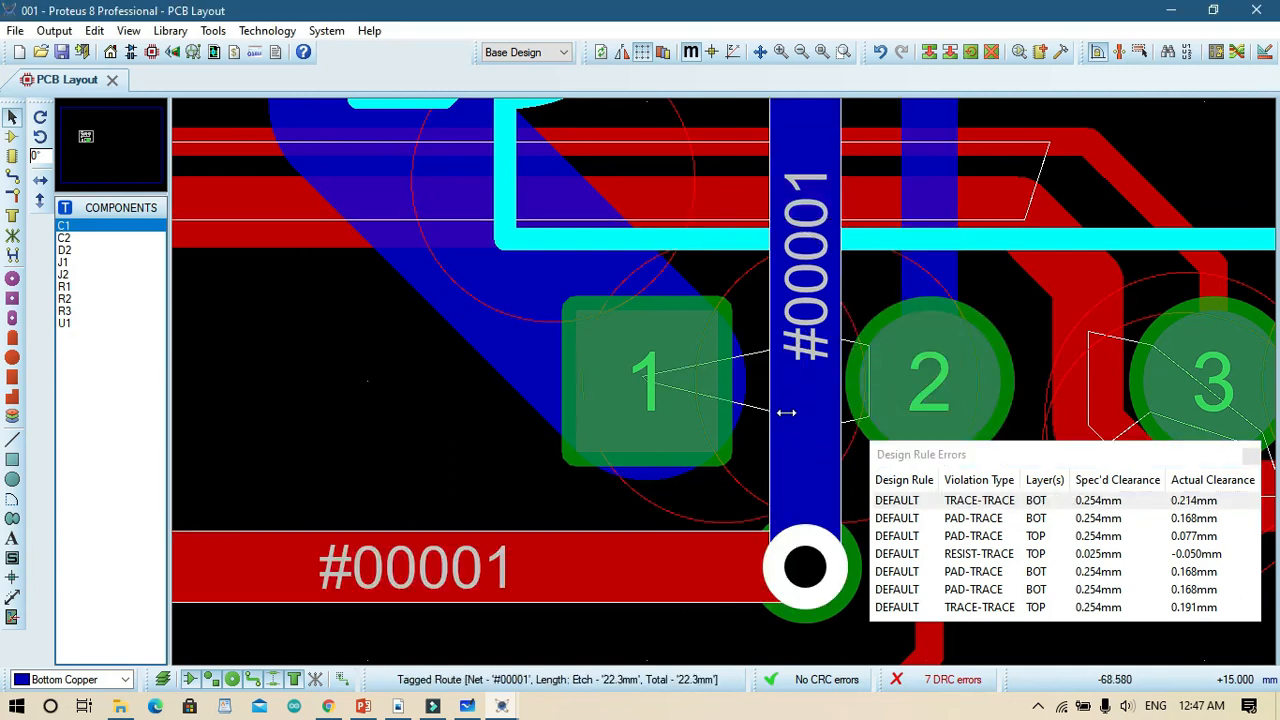
pyautogui.click(666, 390)
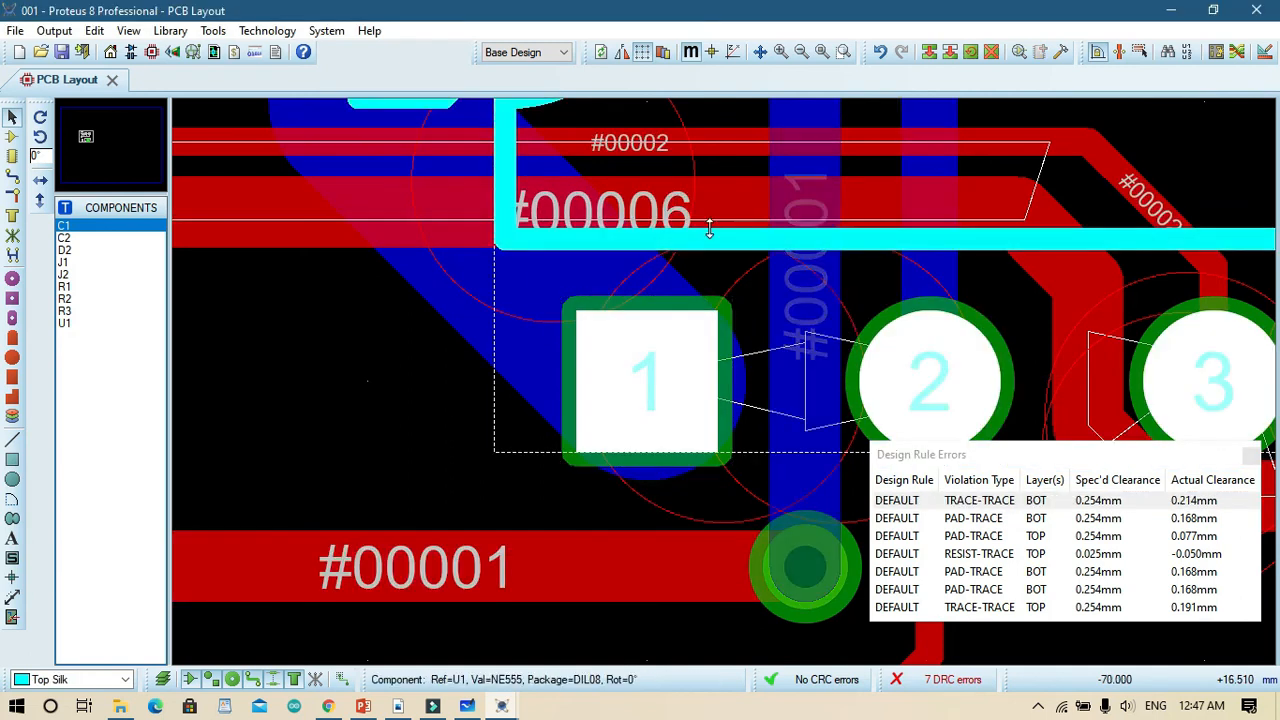
pyautogui.click(1012, 508)
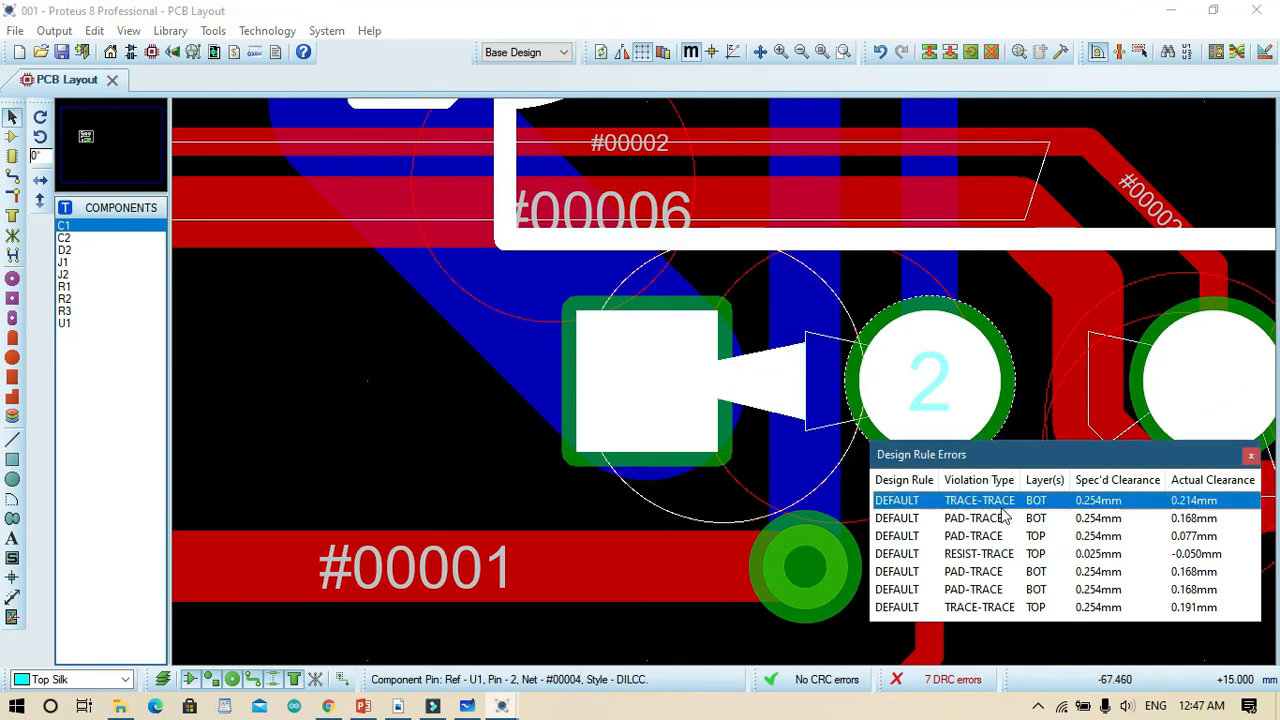
pyautogui.doubleClick(694, 343)
pyautogui.click(658, 425)
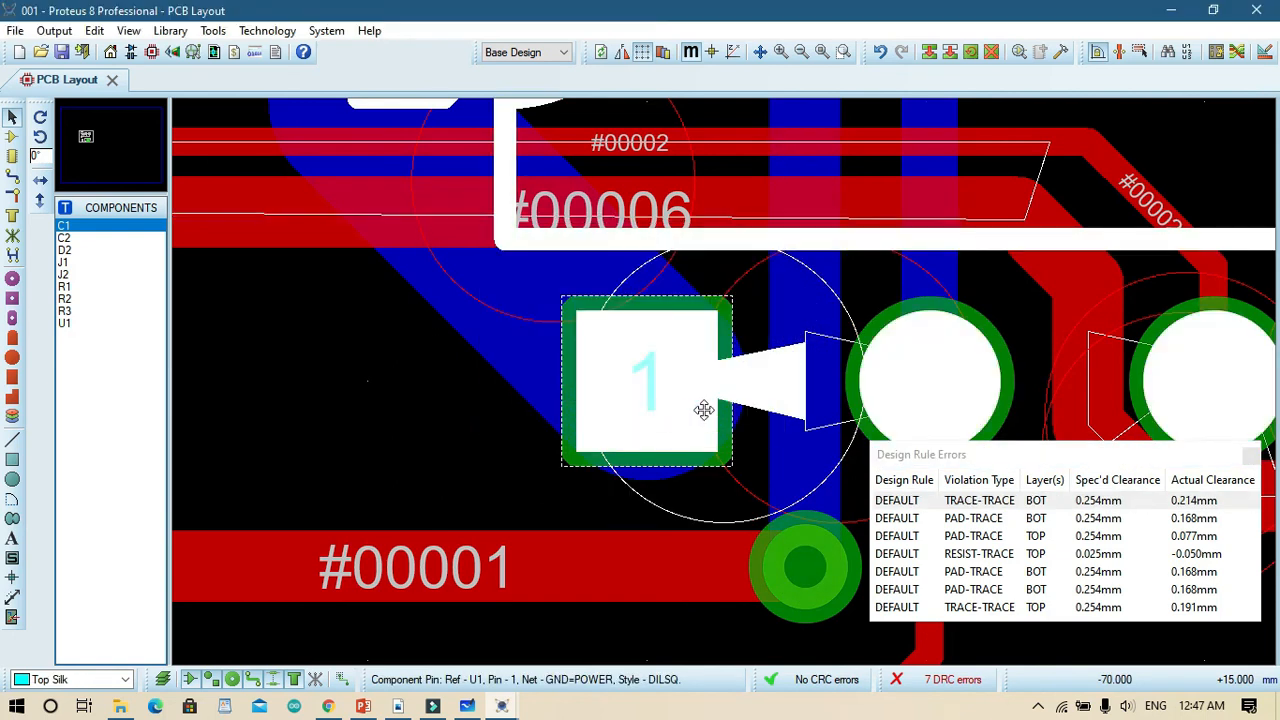
pyautogui.doubleClick(716, 368)
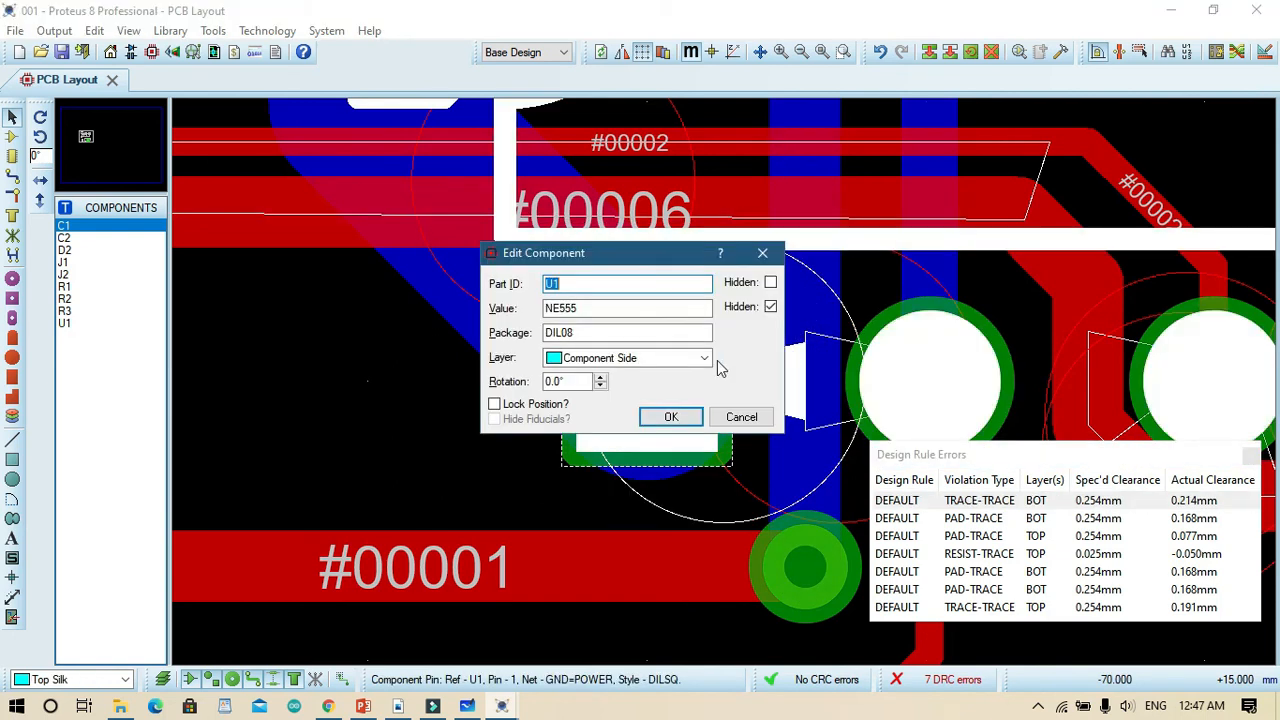
pyautogui.click(672, 417)
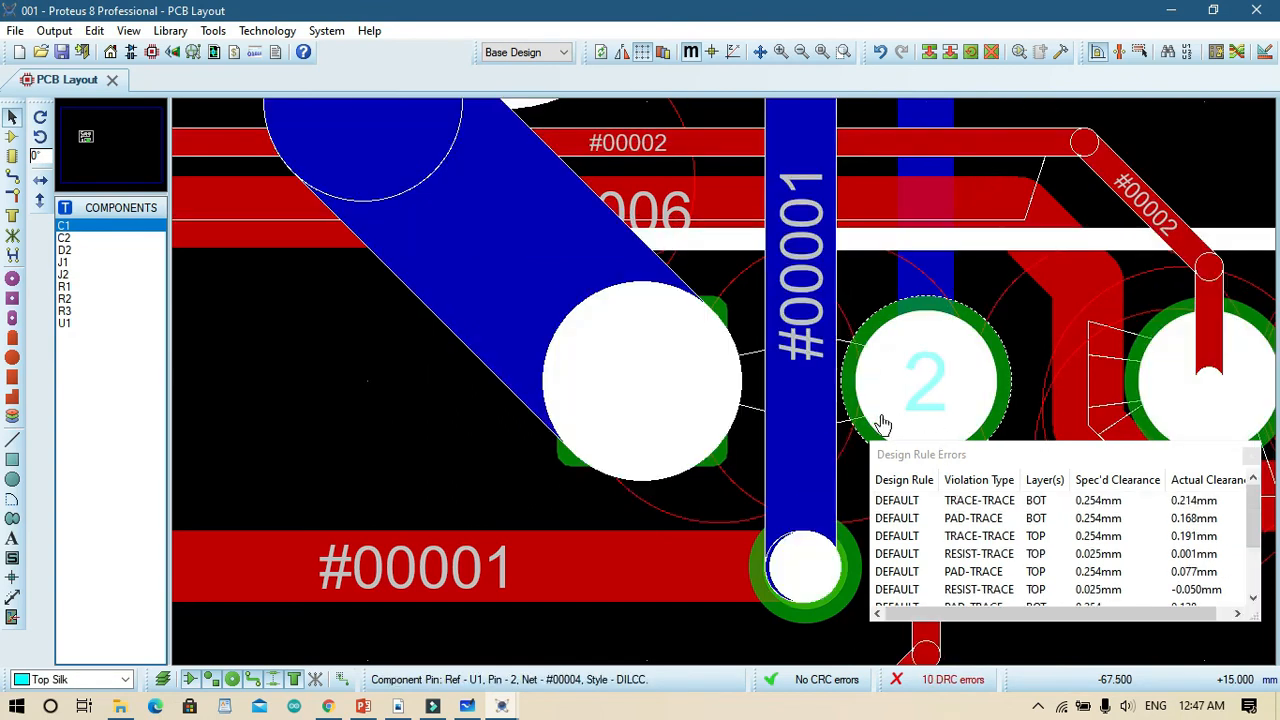
pyautogui.click(783, 430)
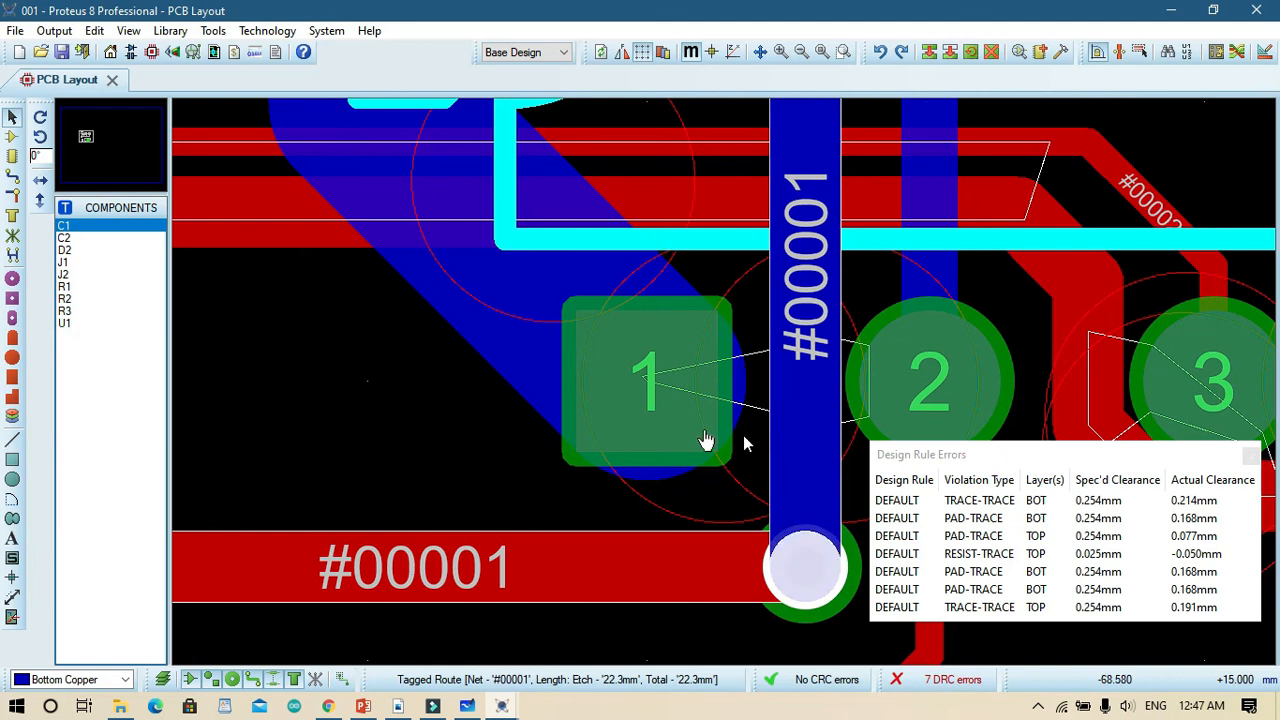
pyautogui.doubleClick(690, 435)
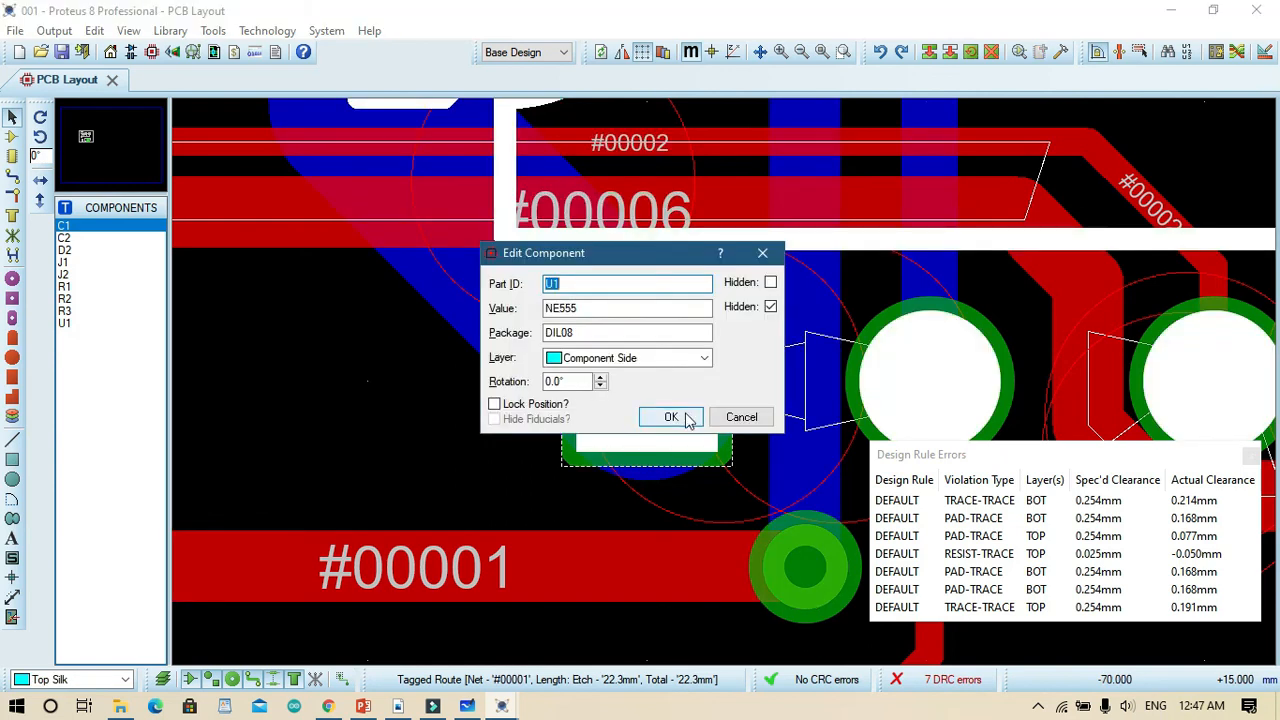
pyautogui.click(671, 417)
# Apply trace style T40 to the GND trace ending at U1's pin 1.
pyautogui.click(500, 270)
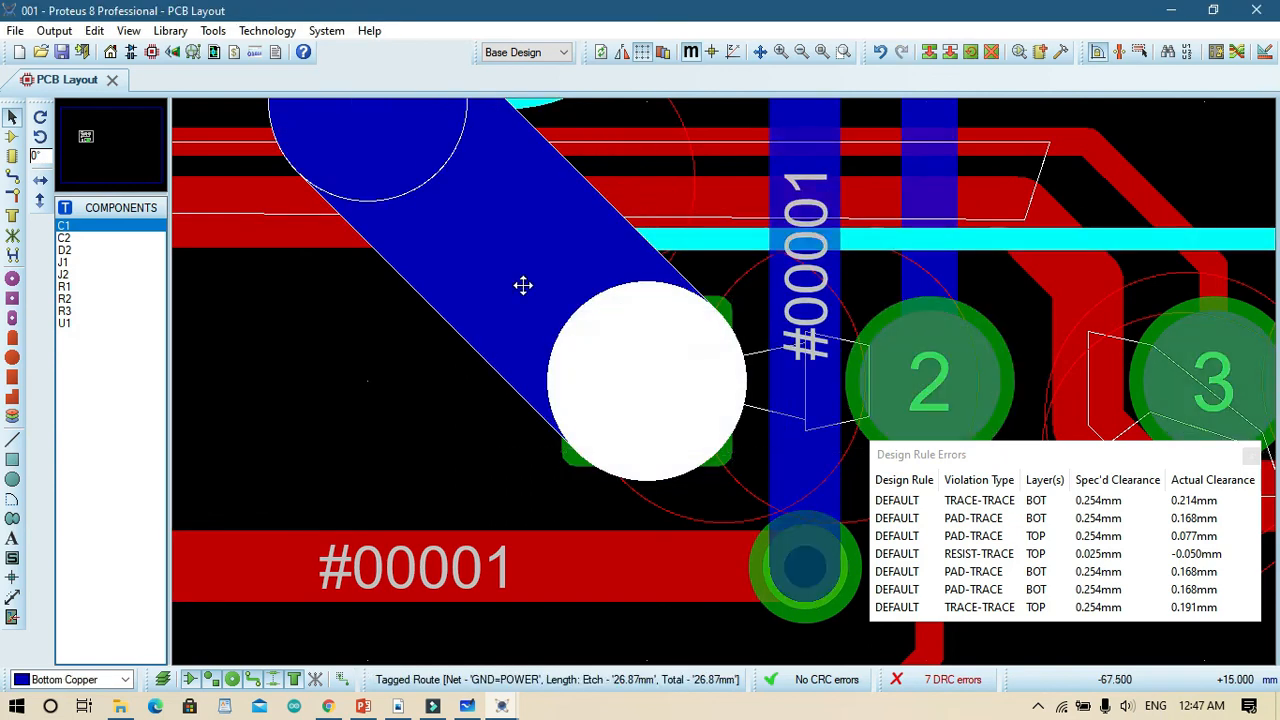
pyautogui.rightClick(430, 266)
pyautogui.moveTo(600, 432)
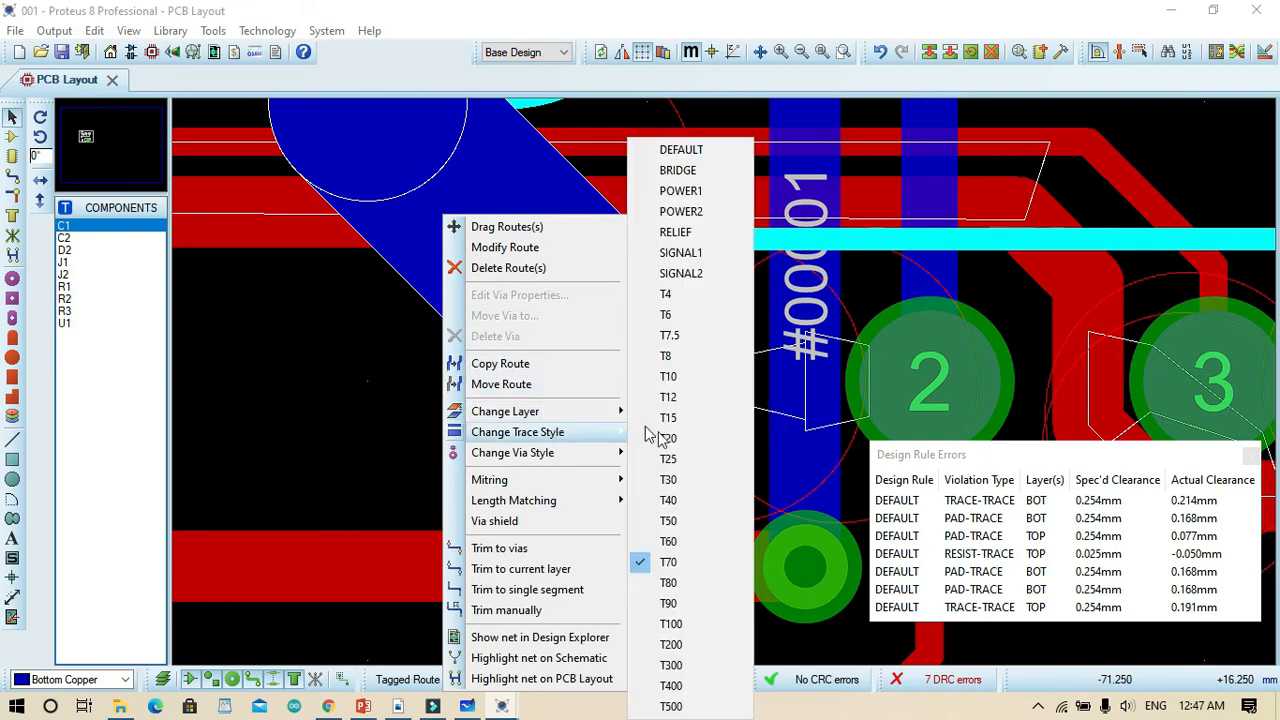
pyautogui.click(667, 500)
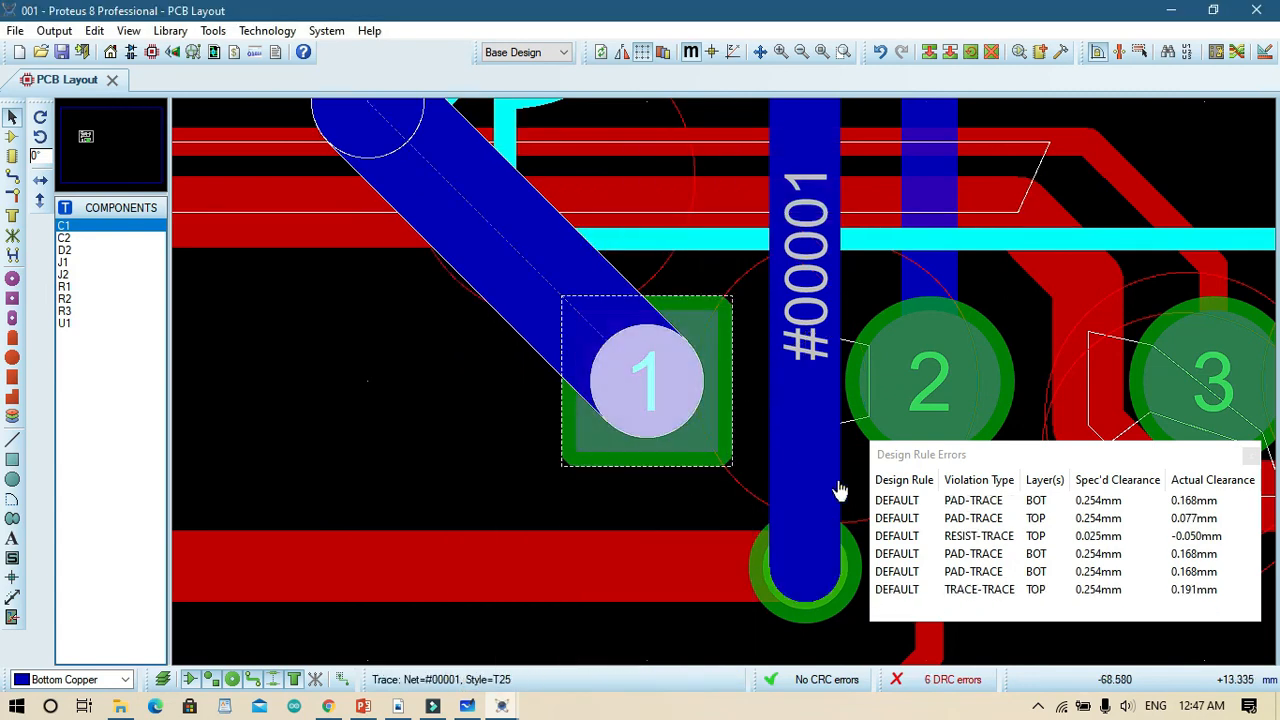
# Locate the first PAD-TRACE violation and apply trace style T20 to the #00001 trace passing between U1's pins 1 and 2.
pyautogui.click(895, 500)
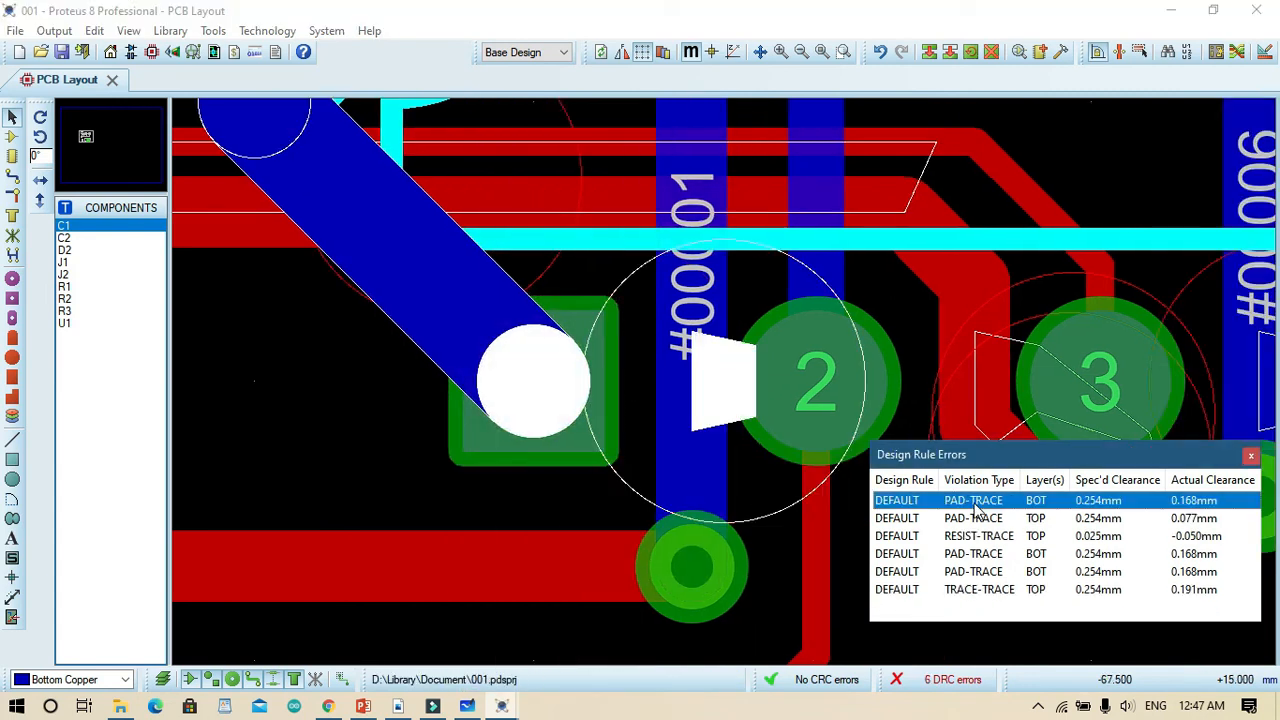
pyautogui.click(820, 370)
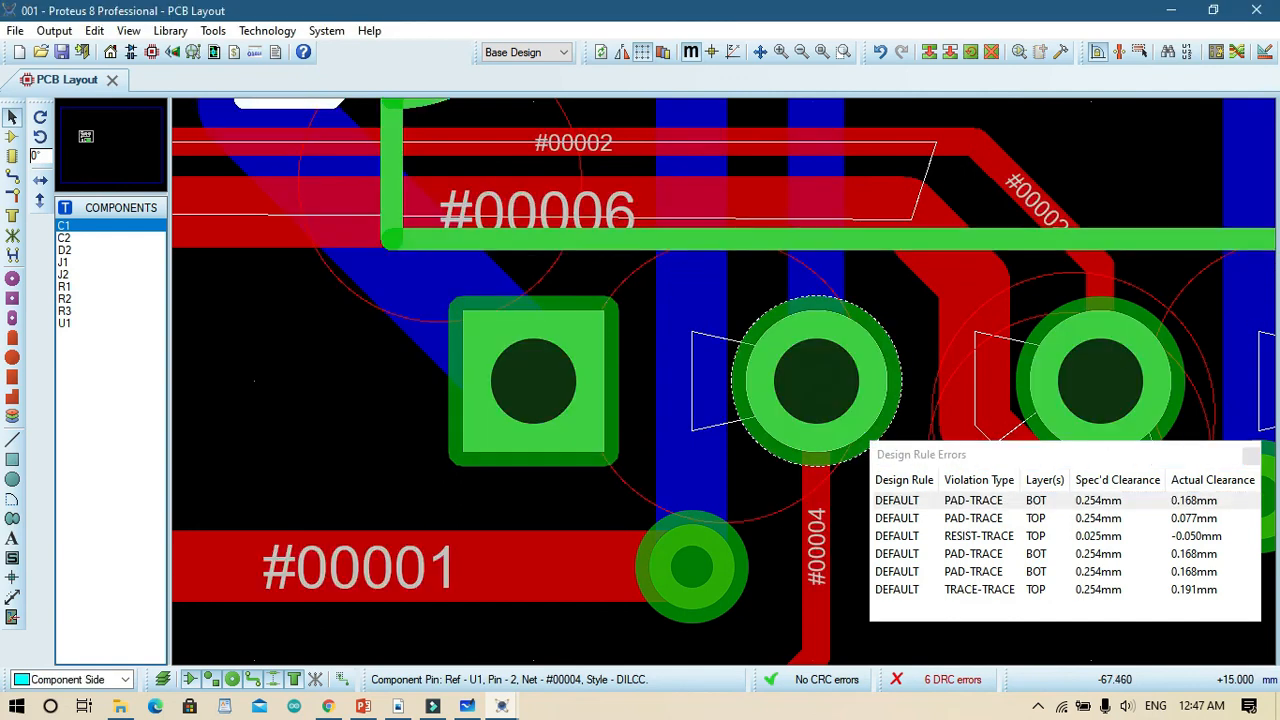
pyautogui.click(816, 380)
pyautogui.click(672, 417)
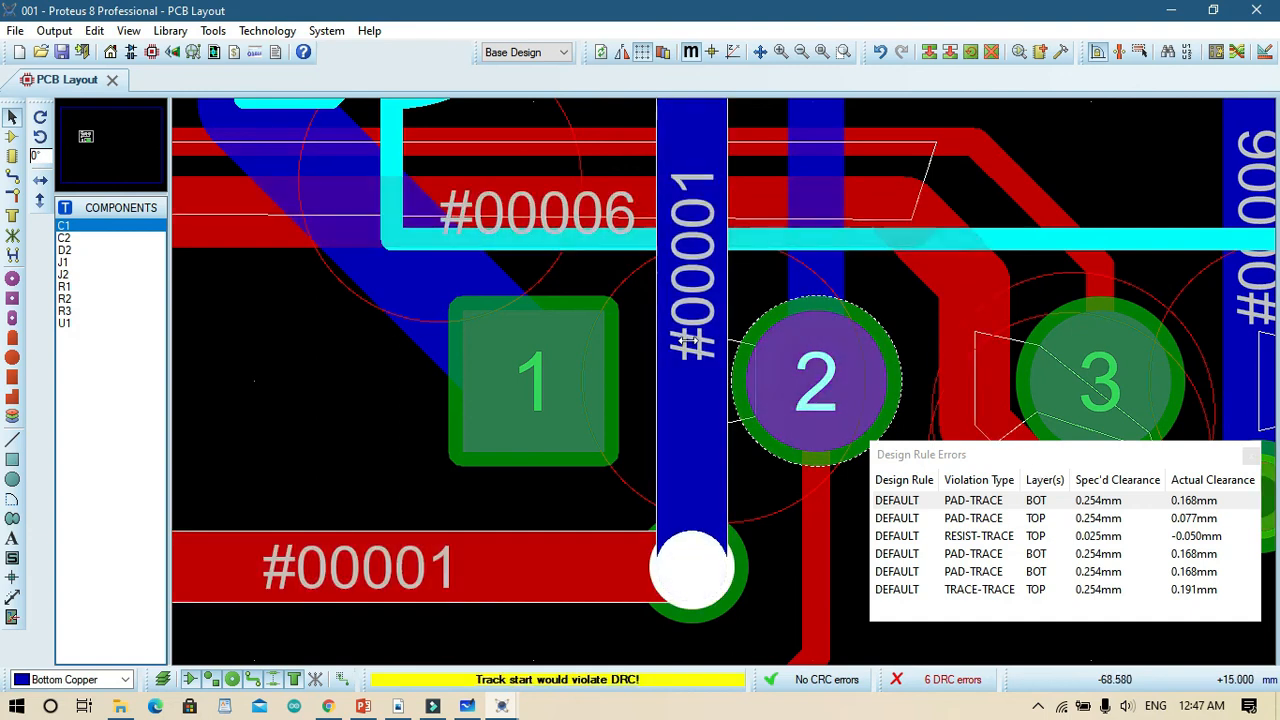
pyautogui.rightClick(708, 378)
pyautogui.moveTo(824, 420)
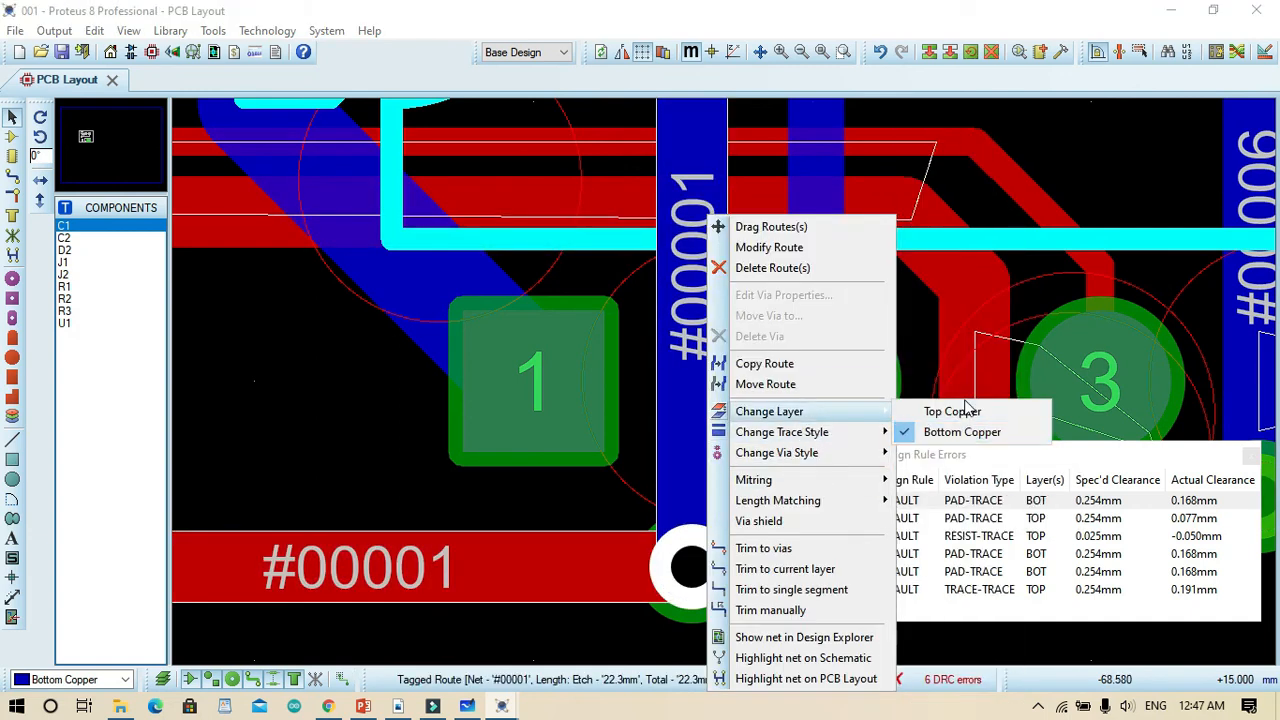
pyautogui.click(929, 437)
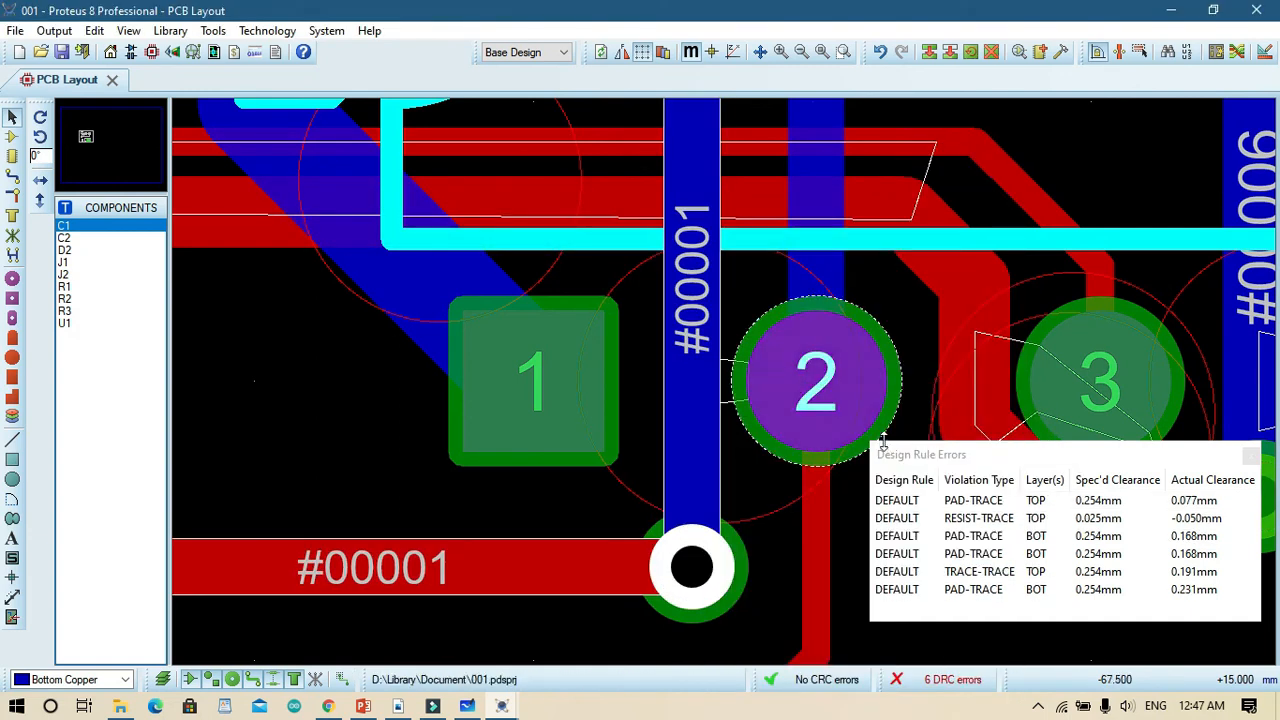
# Locate the top-layer PAD-TRACE violation at U1's pin 3, try moving U1 sideways, and undo the move.
pyautogui.click(965, 510)
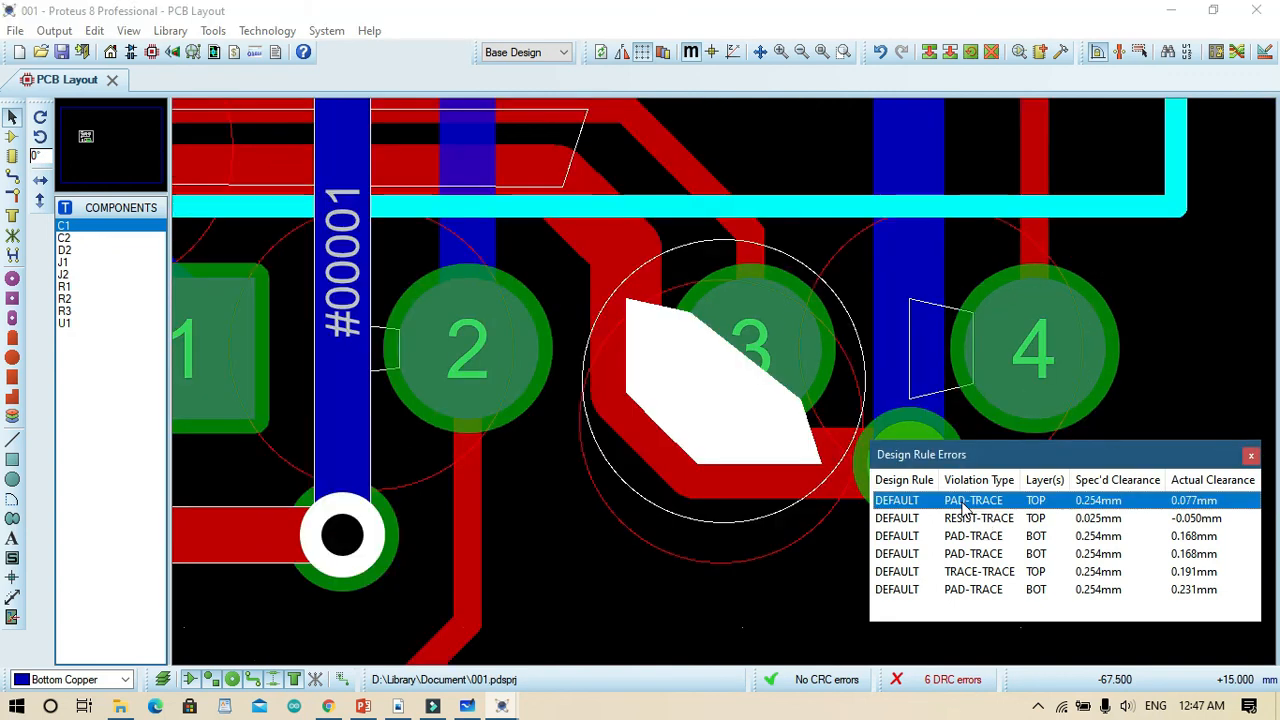
pyautogui.scroll(1, 743, 376)
pyautogui.doubleClick(743, 376)
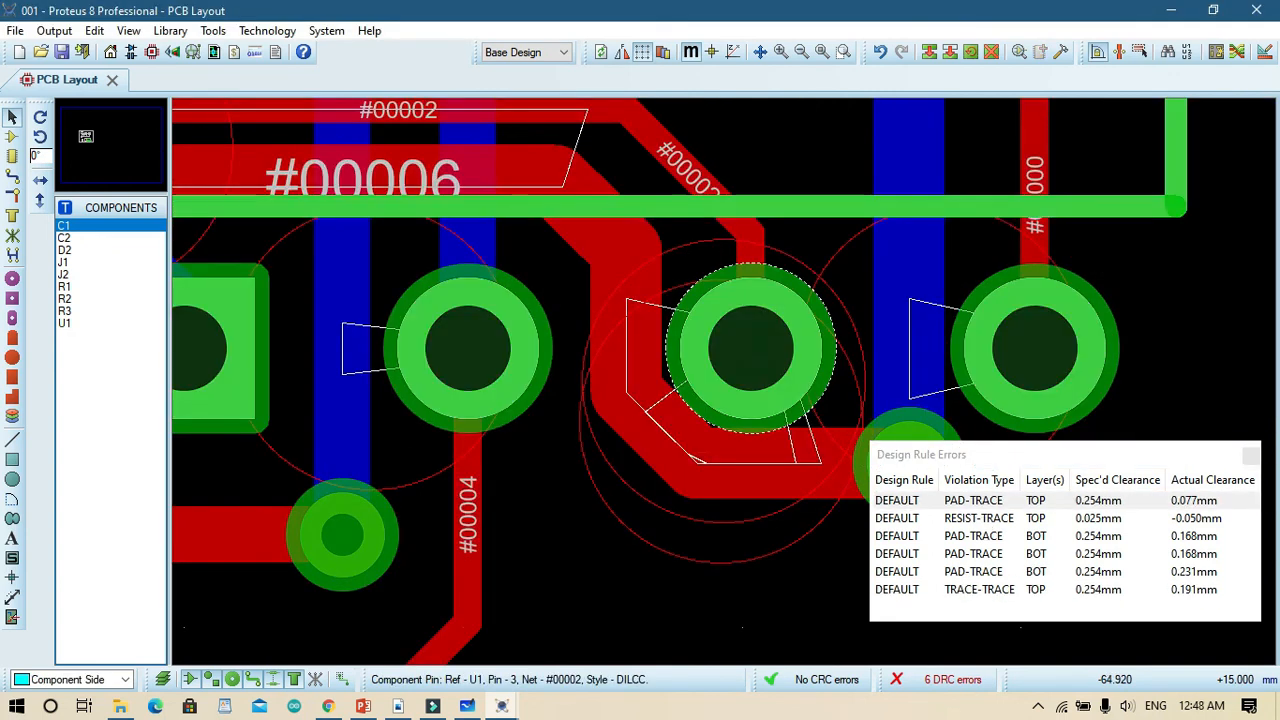
pyautogui.click(675, 422)
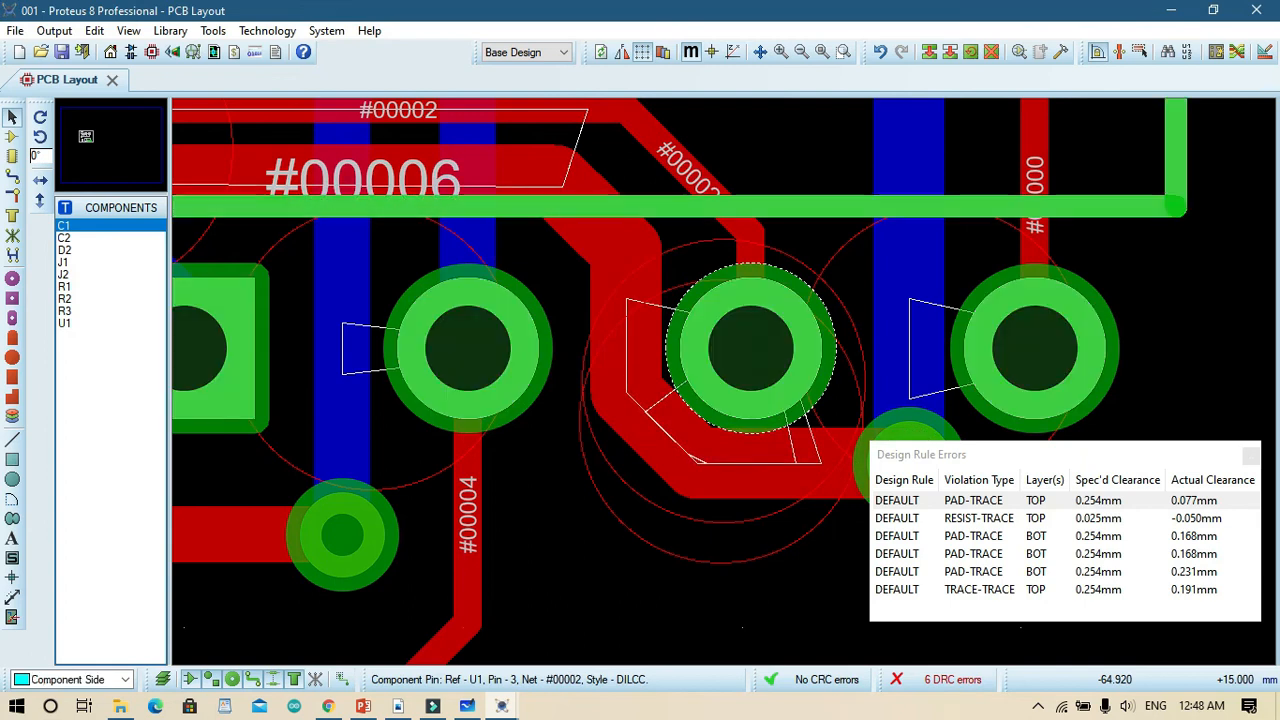
pyautogui.moveTo(743, 352); pyautogui.dragTo(911, 343)
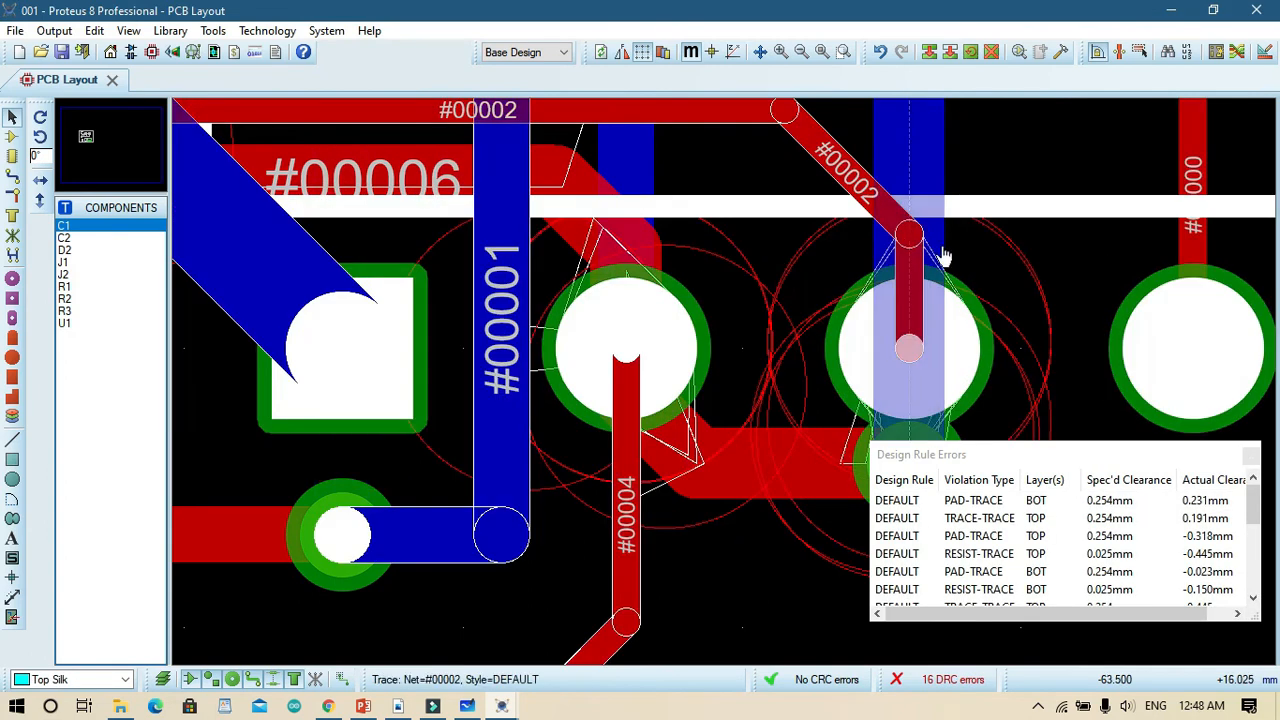
pyautogui.hotkey('ctrl', 'z')
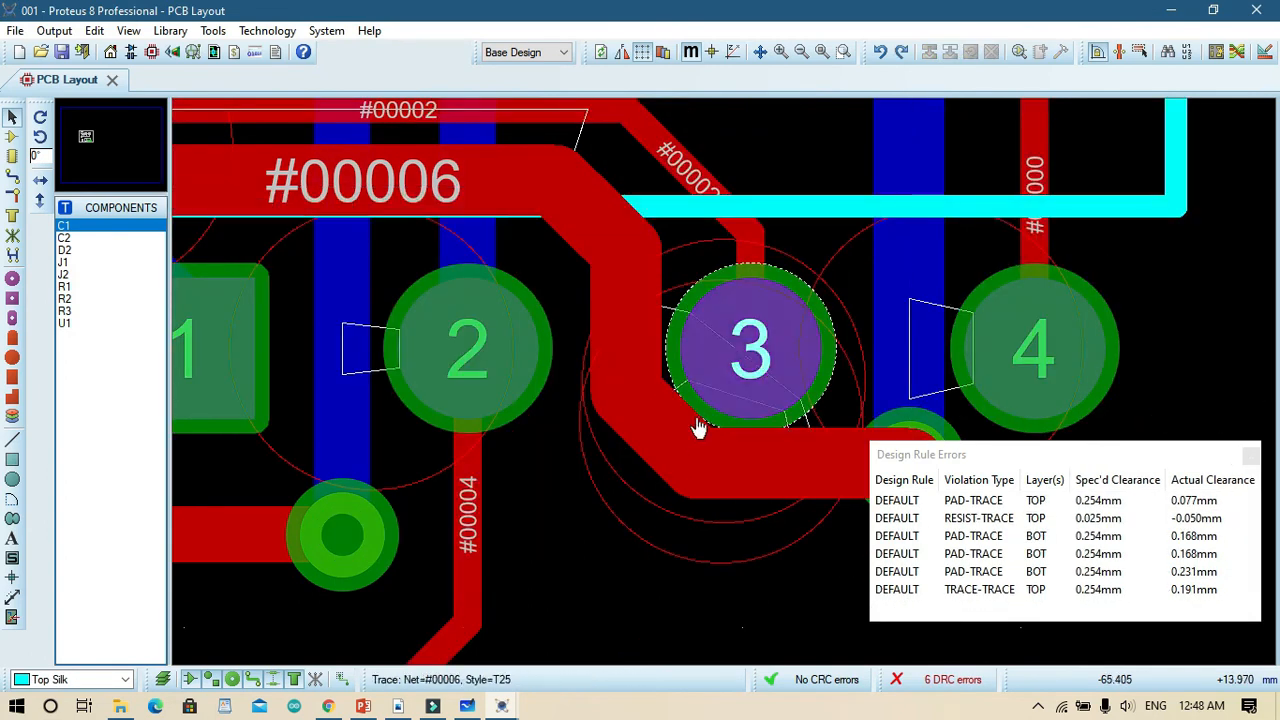
# Try to reshape the #00006 trace around U1's pin 3 by moving its lower corner away, and undo the changes.
pyautogui.moveTo(685, 476)
pyautogui.mouseDown()
pyautogui.moveTo(666, 491)
pyautogui.moveTo(638, 455)
pyautogui.moveTo(622, 392)
pyautogui.mouseUp()
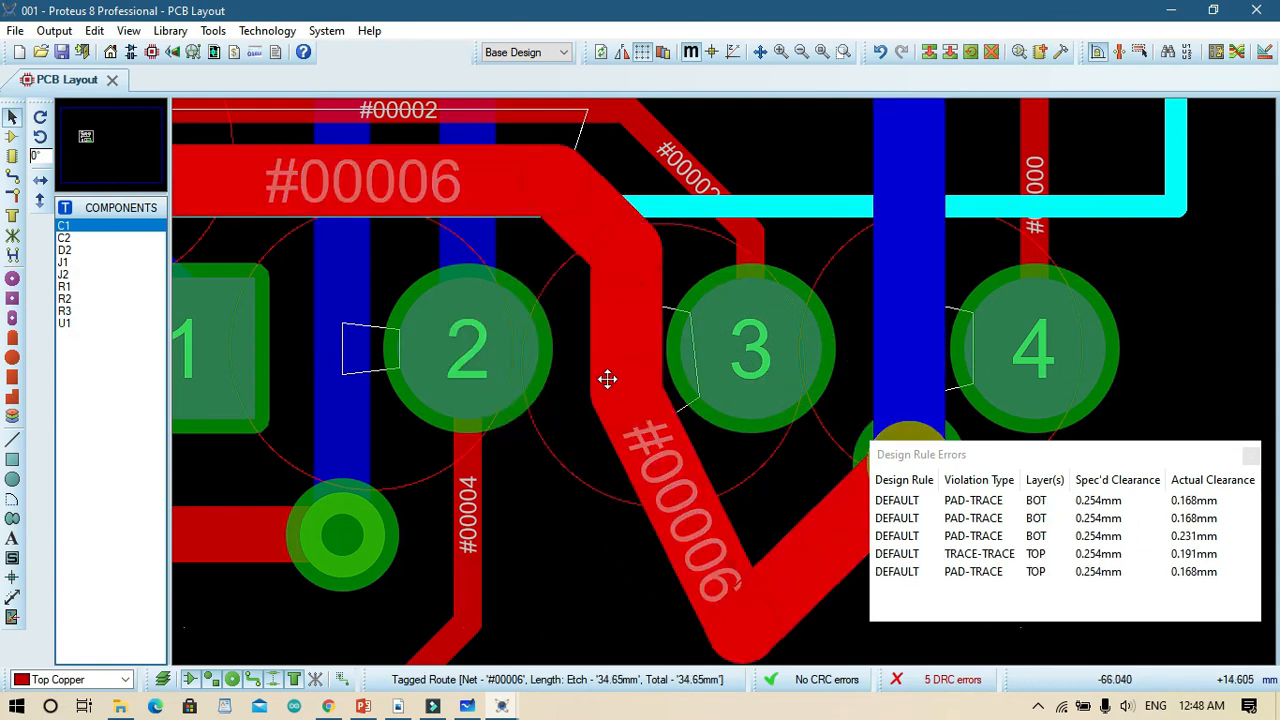
pyautogui.click(613, 379)
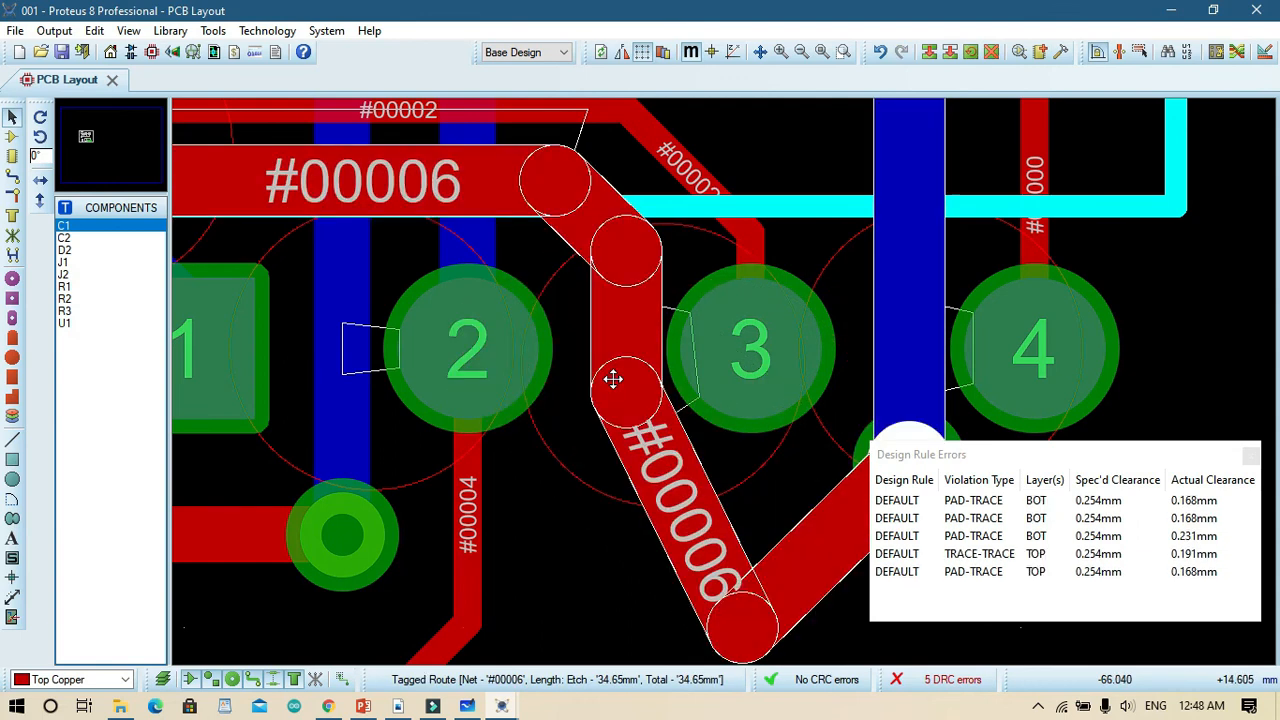
pyautogui.doubleClick(629, 251)
pyautogui.click(638, 344)
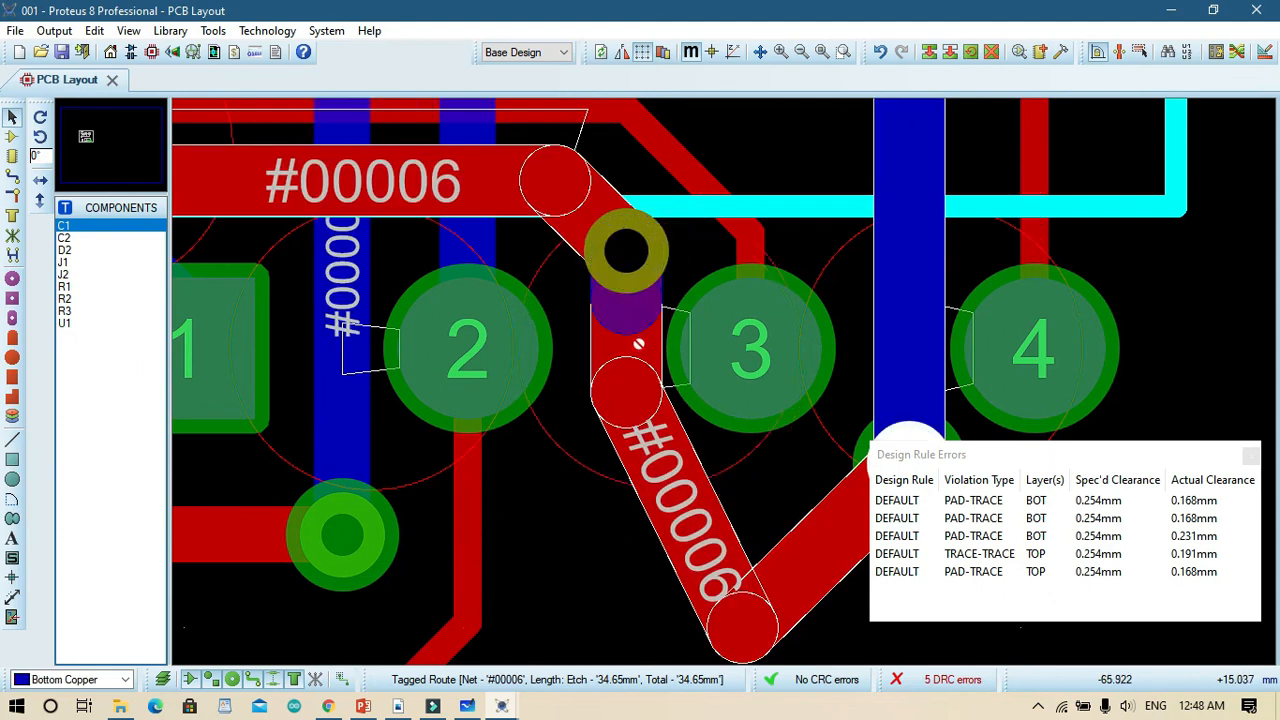
pyautogui.hotkey('ctrl', 'z')
pyautogui.hotkey('ctrl', 'z')
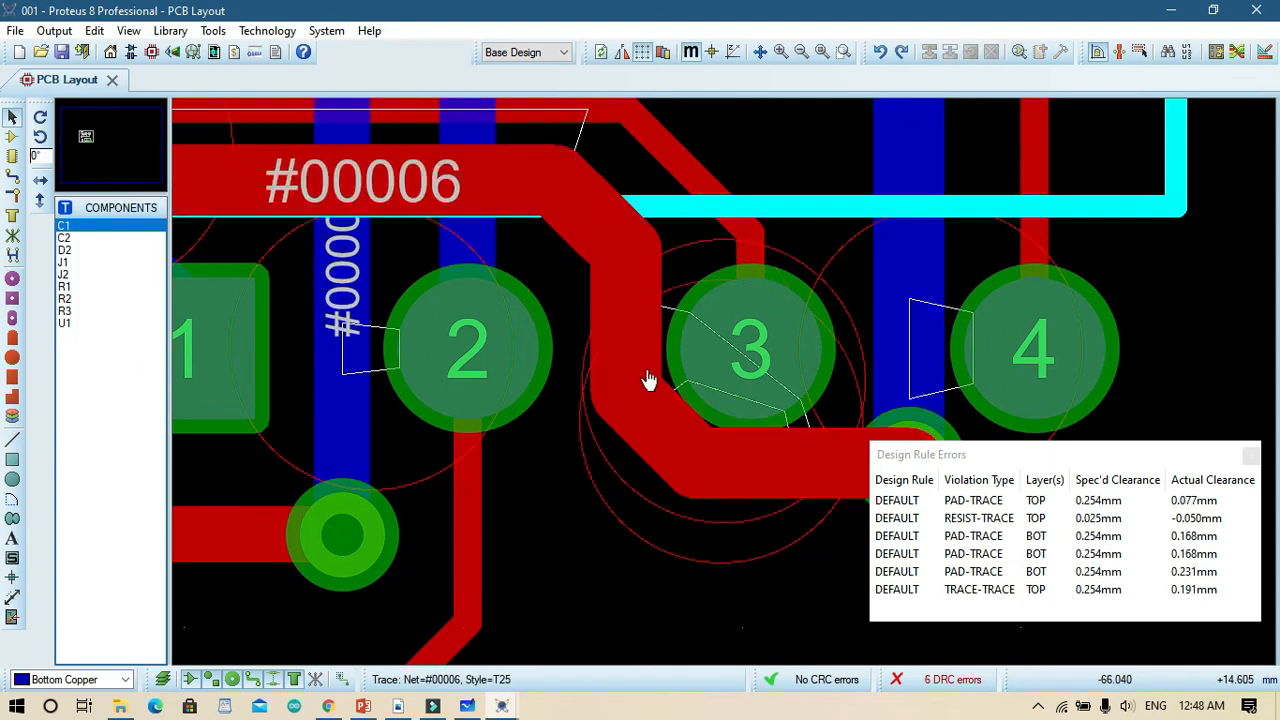
# Apply trace style T15 to the #00006 trace running around U1's pin 3.
pyautogui.click(647, 371)
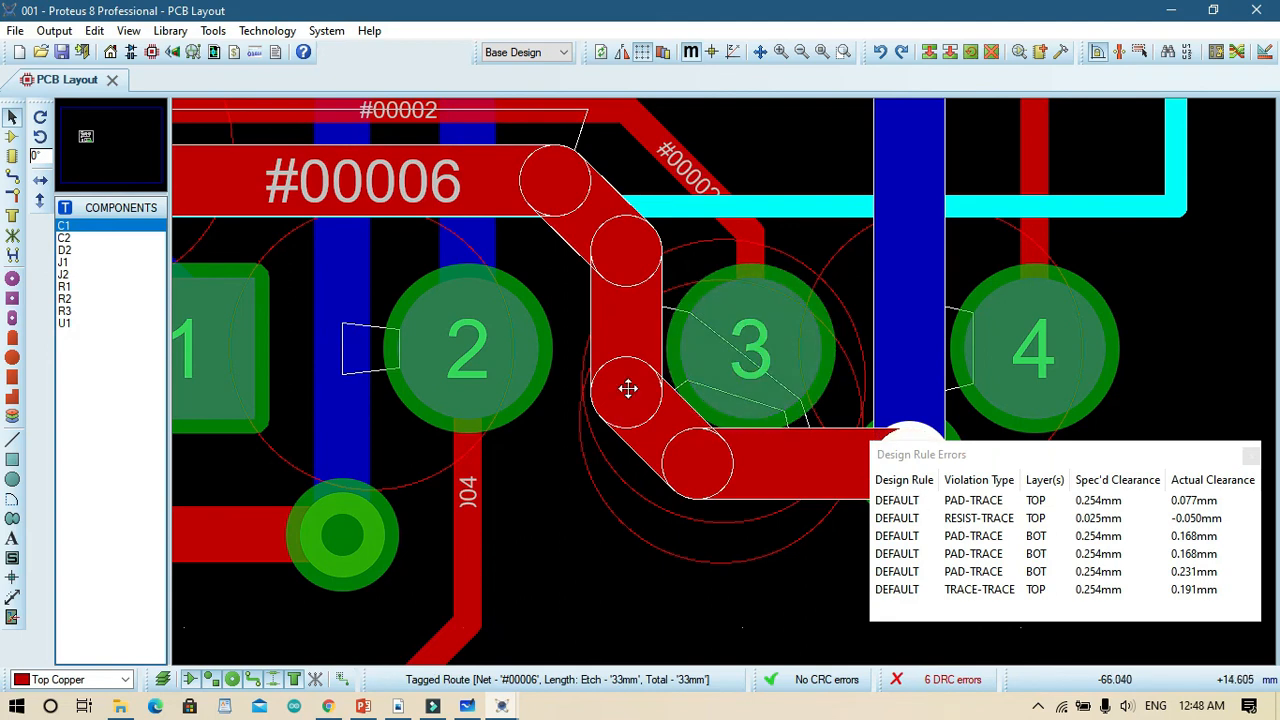
pyautogui.rightClick(627, 389)
pyautogui.moveTo(775, 431)
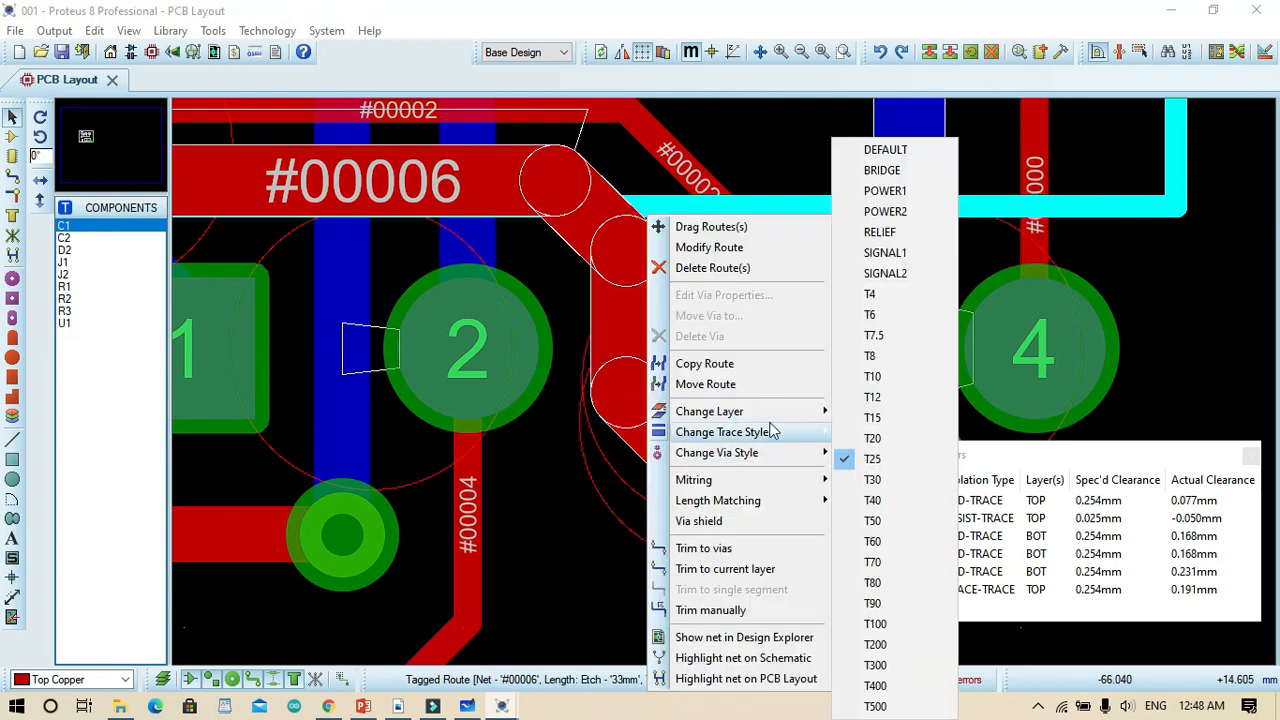
pyautogui.click(857, 420)
# Locate the bottom-layer PAD-TRACE violation at U1's pin 2 and apply trace style T12 to the neighbouring #00001 trace.
pyautogui.click(920, 502)
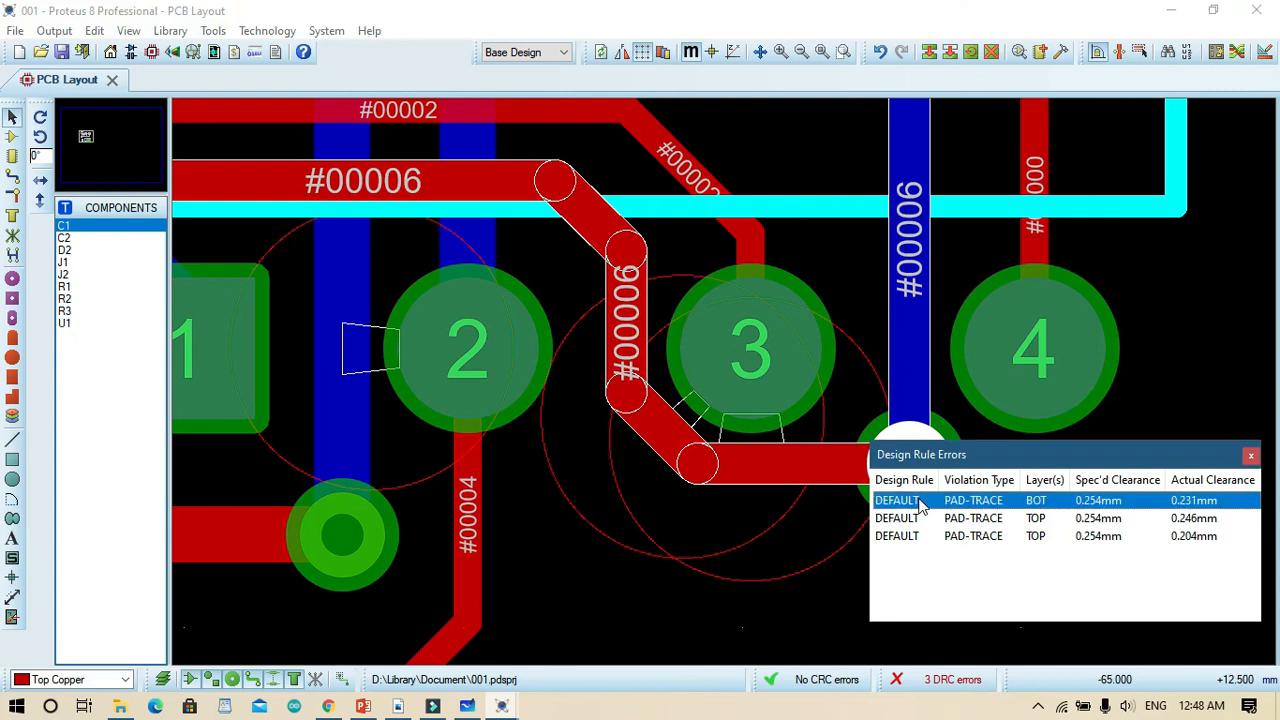
pyautogui.click(711, 420)
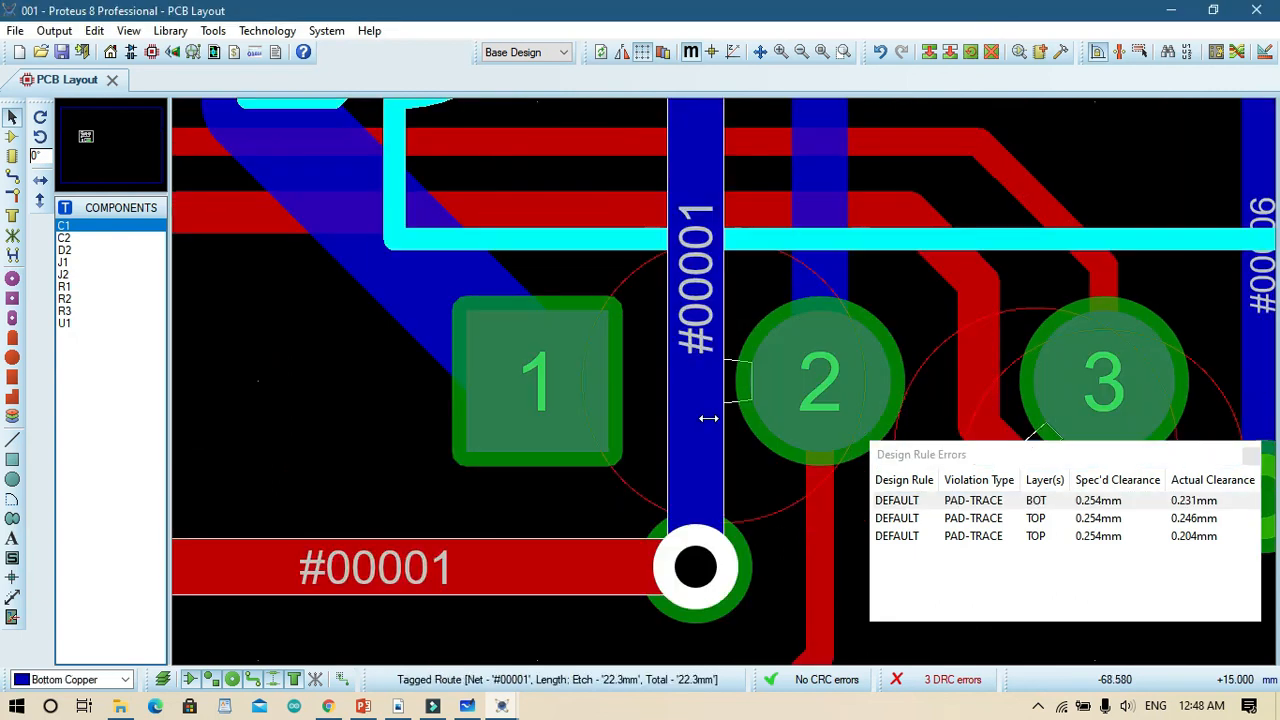
pyautogui.doubleClick(841, 421)
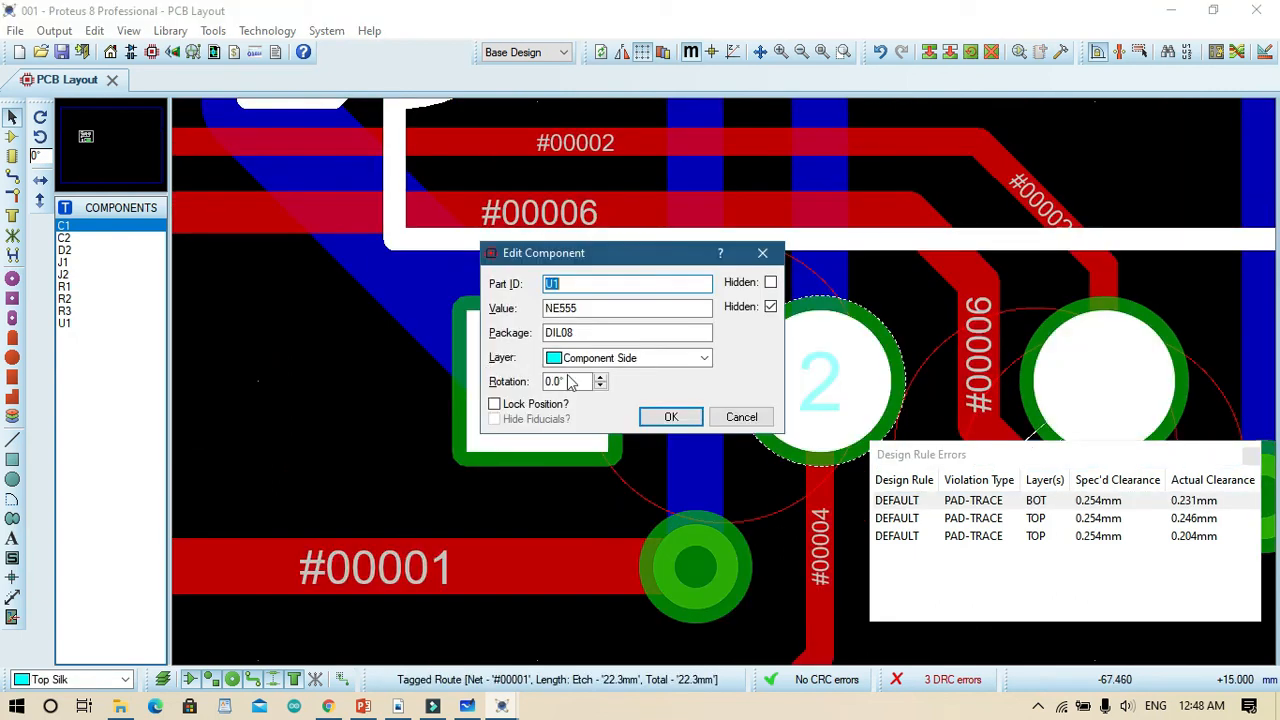
pyautogui.click(700, 424)
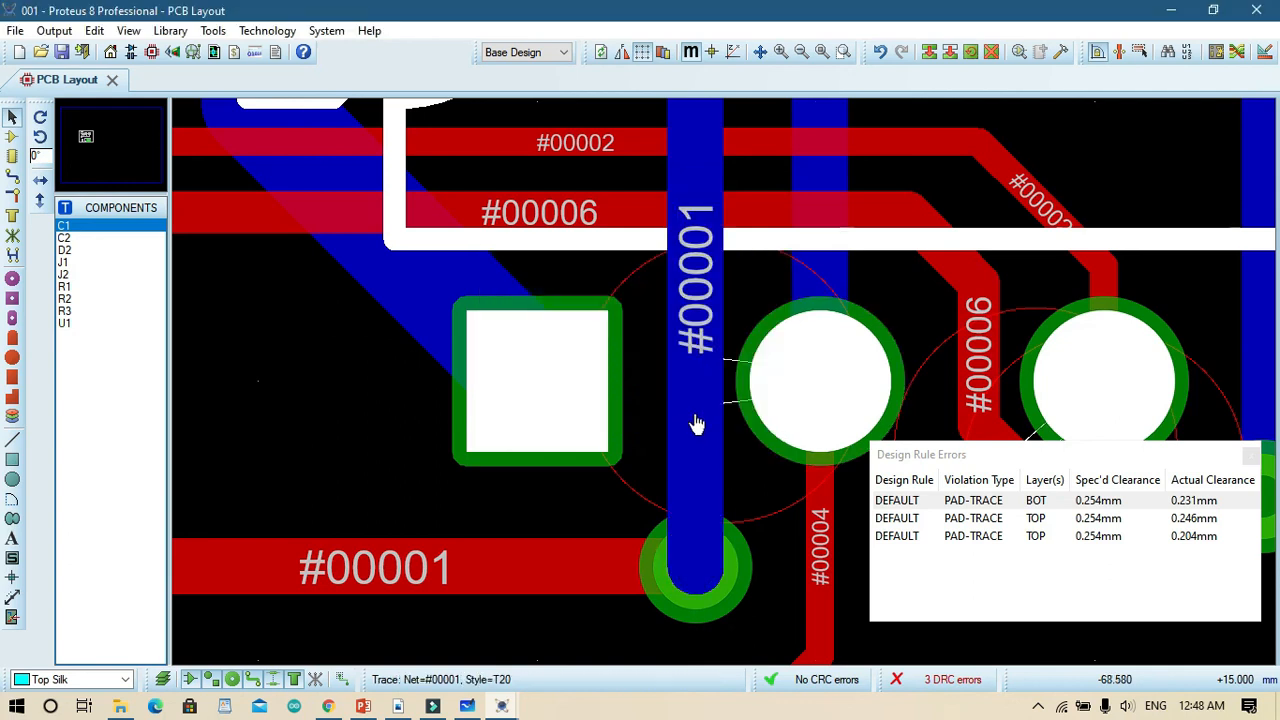
pyautogui.rightClick(690, 370)
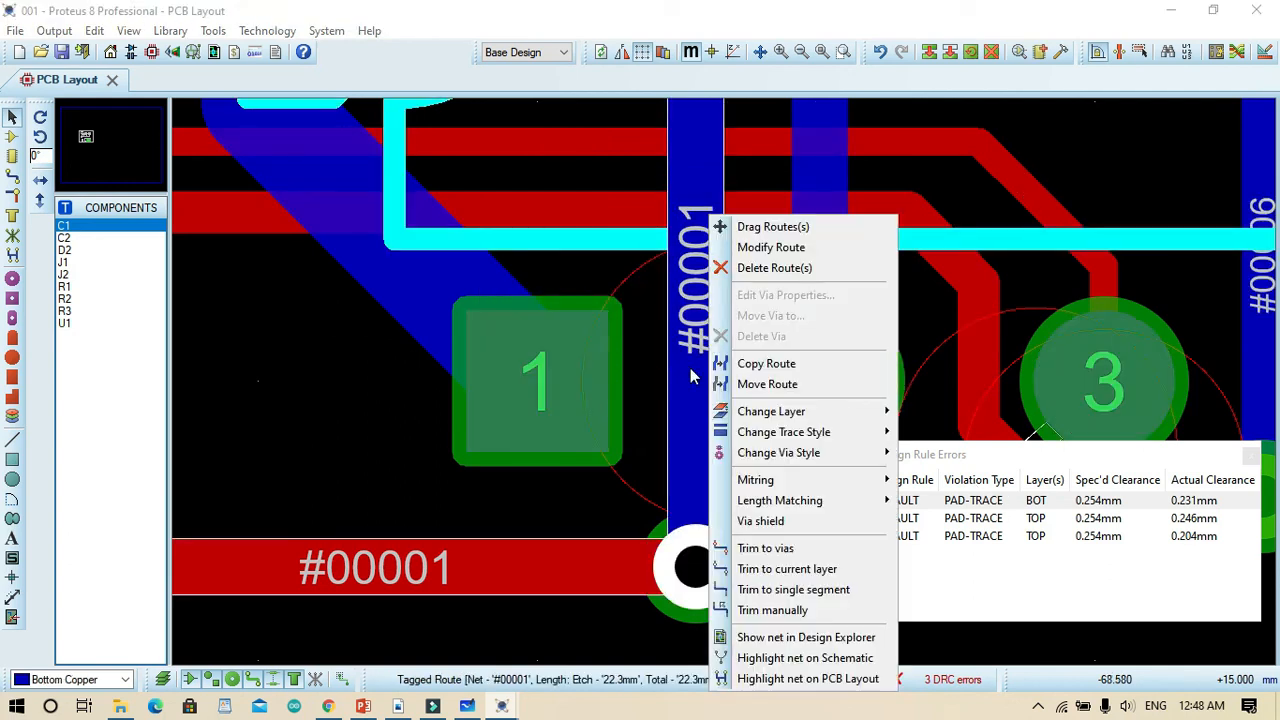
pyautogui.moveTo(838, 431)
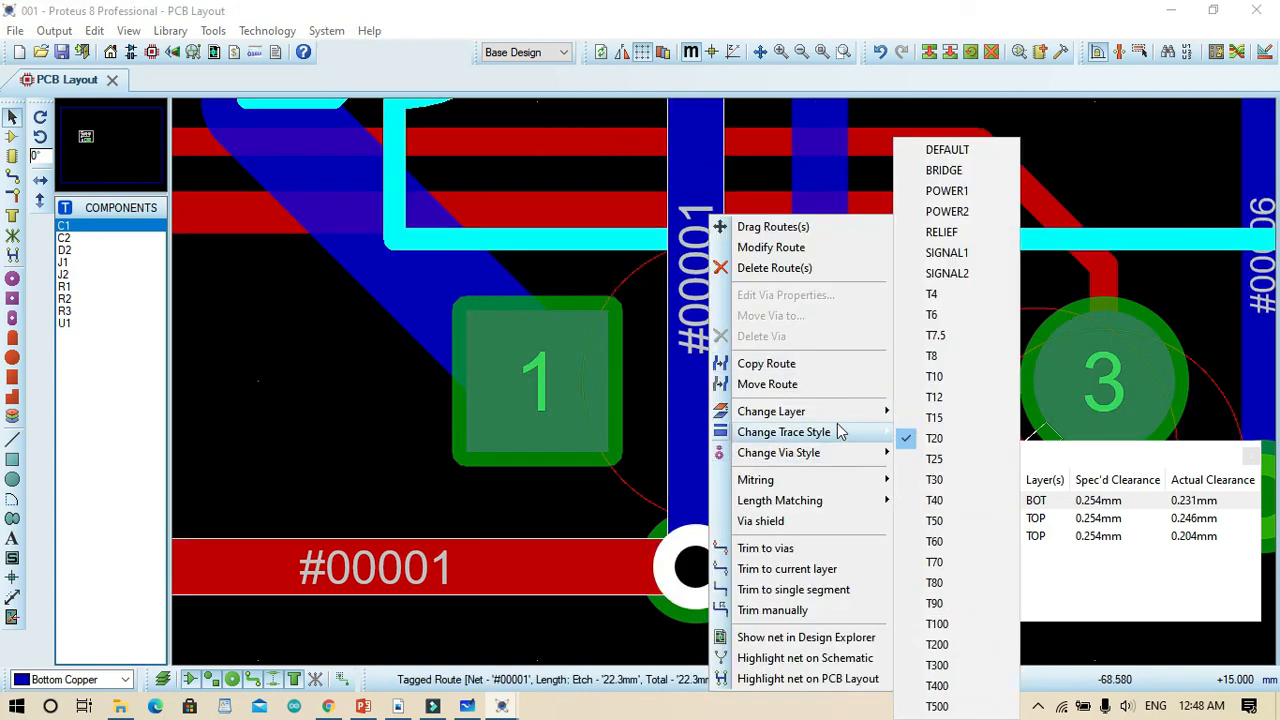
pyautogui.click(935, 396)
# Locate the PAD-TRACE violation at U1's pin 3, apply trace style T10 to the #00006 trace, and close the error list.
pyautogui.click(977, 502)
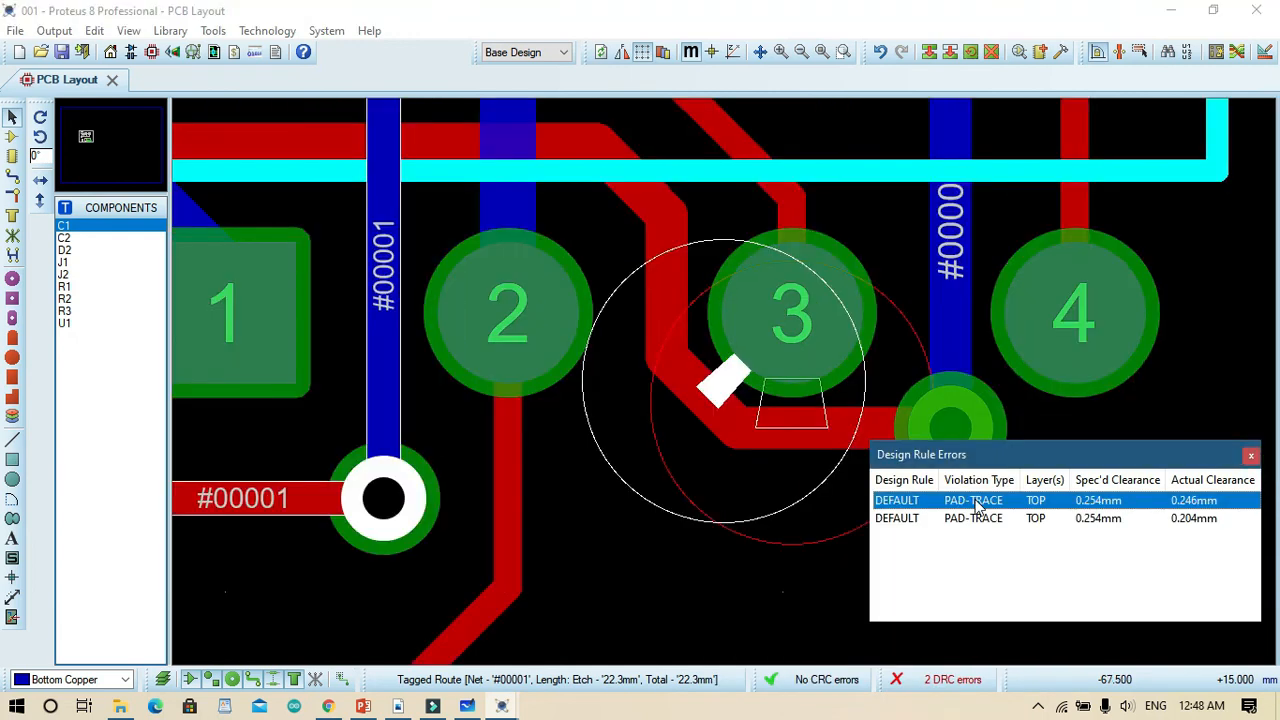
pyautogui.click(795, 422)
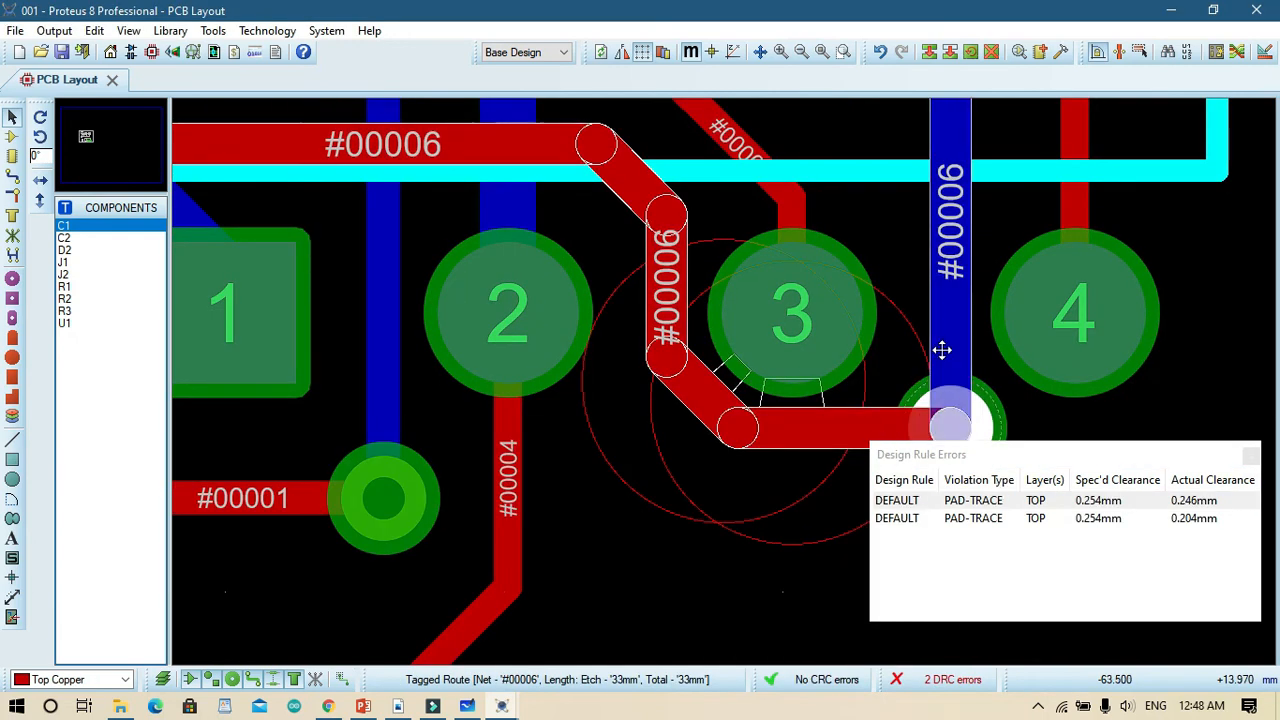
pyautogui.rightClick(709, 374)
pyautogui.moveTo(853, 440)
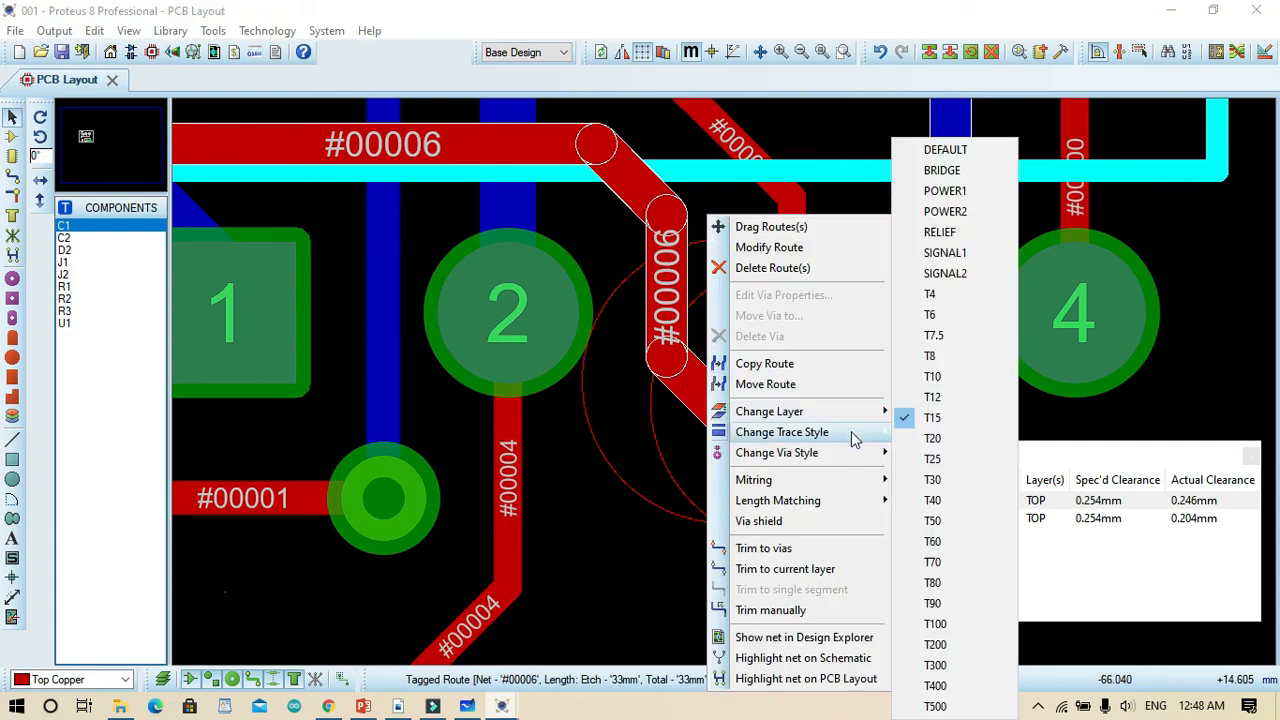
pyautogui.click(932, 376)
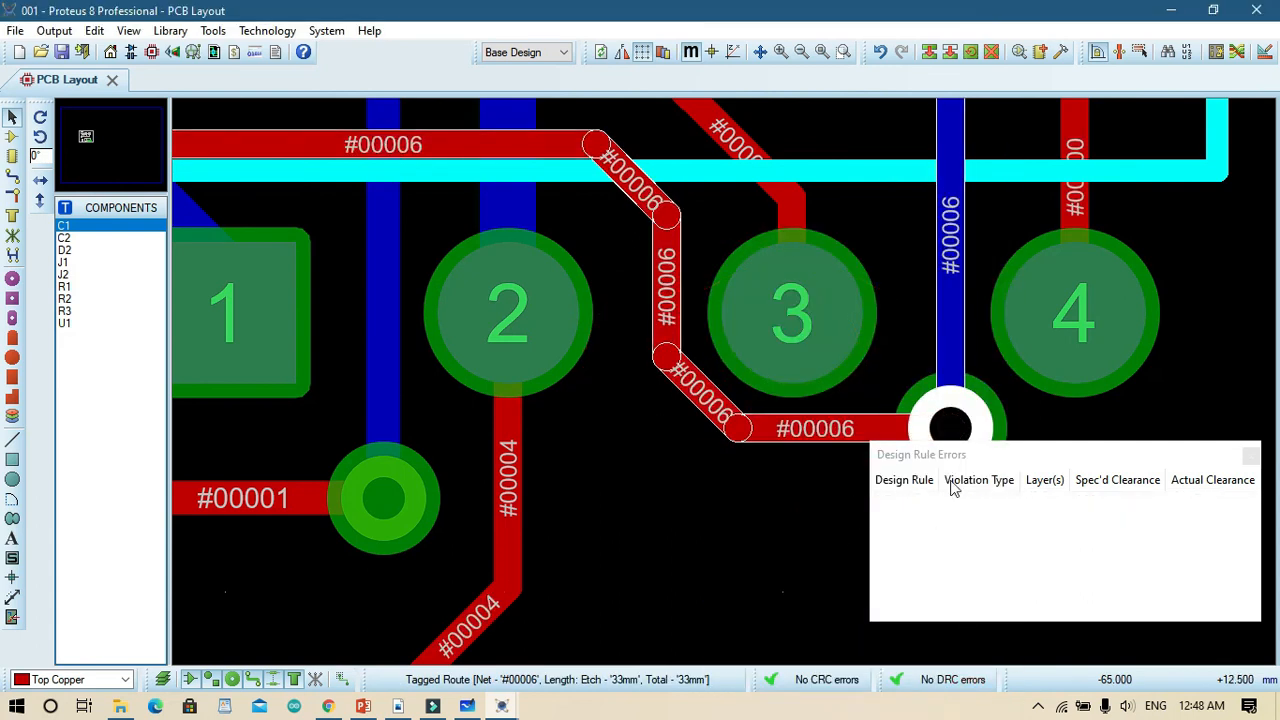
pyautogui.click(1252, 457)
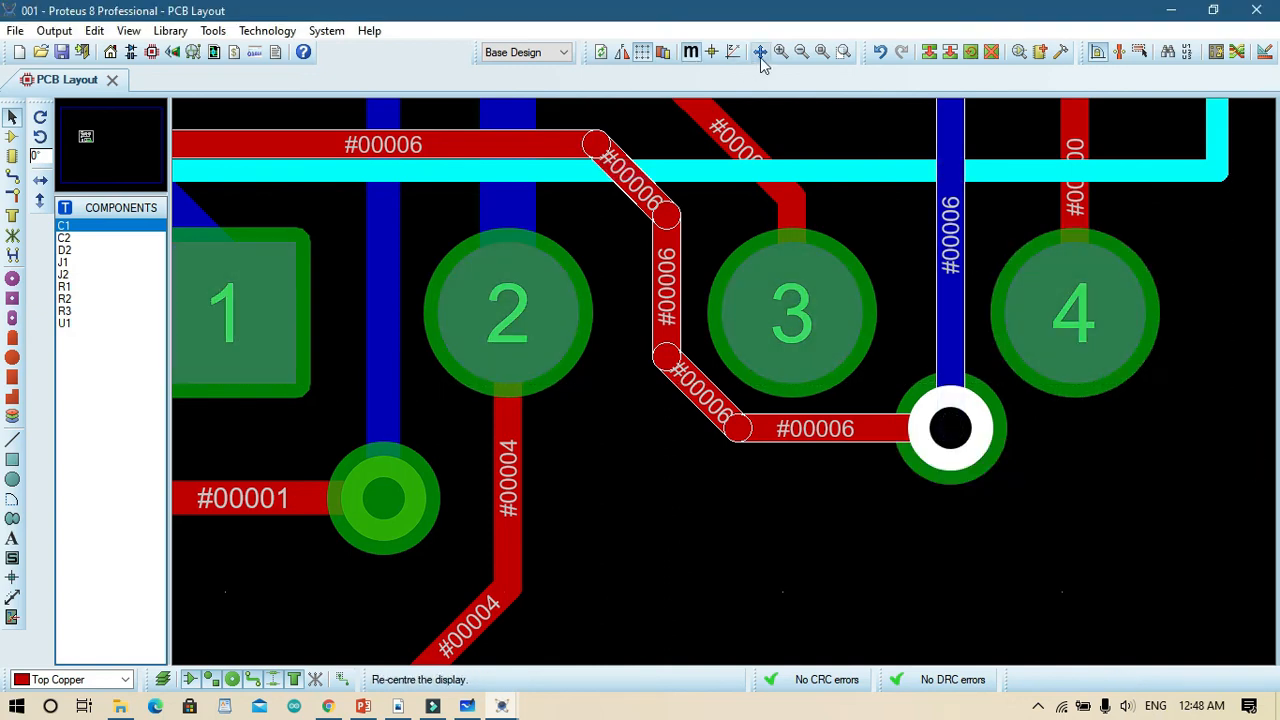
# Apply trace style T25 to the top-copper GND=POWER trace between C1 and C2.
pyautogui.click(800, 52)
pyautogui.click(800, 52)
pyautogui.click(800, 52)
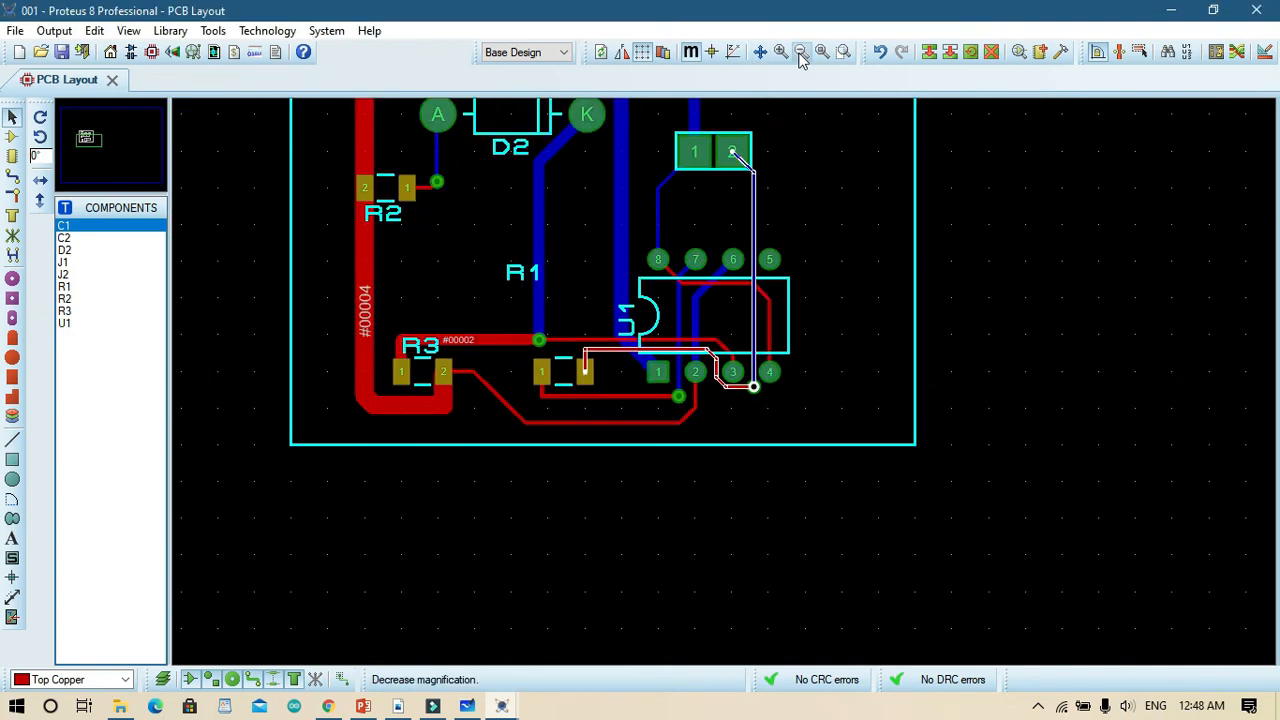
pyautogui.click(800, 52)
pyautogui.click(560, 129)
pyautogui.rightClick(563, 129)
pyautogui.moveTo(657, 322)
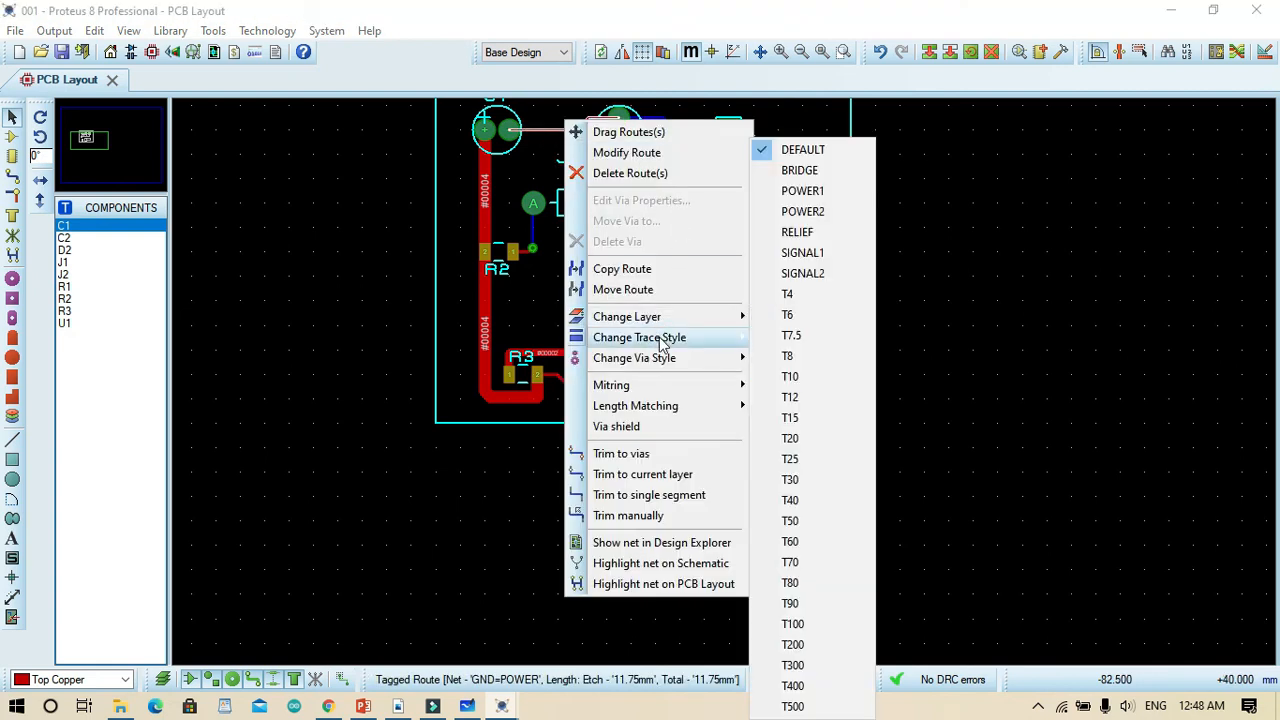
pyautogui.click(797, 460)
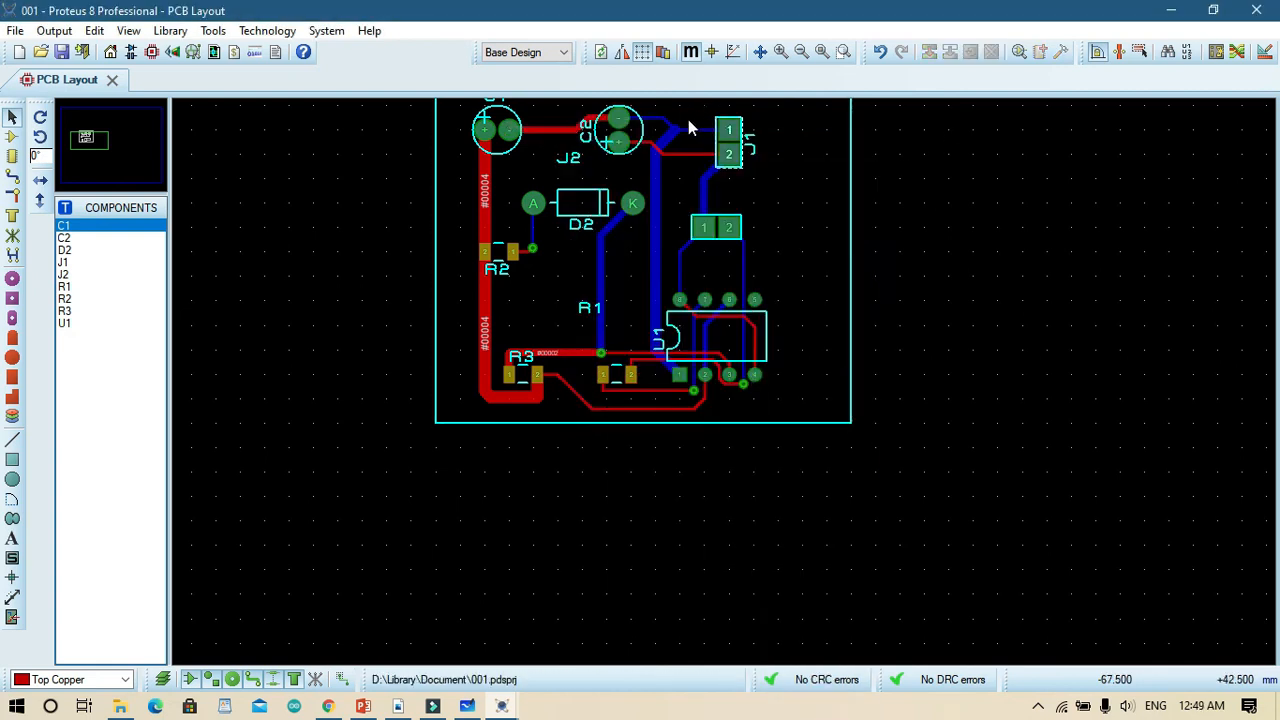
# Apply a wider trace style to the top-copper #00000 trace between C2's positive pad and J1's pin 2.
pyautogui.click(679, 152)
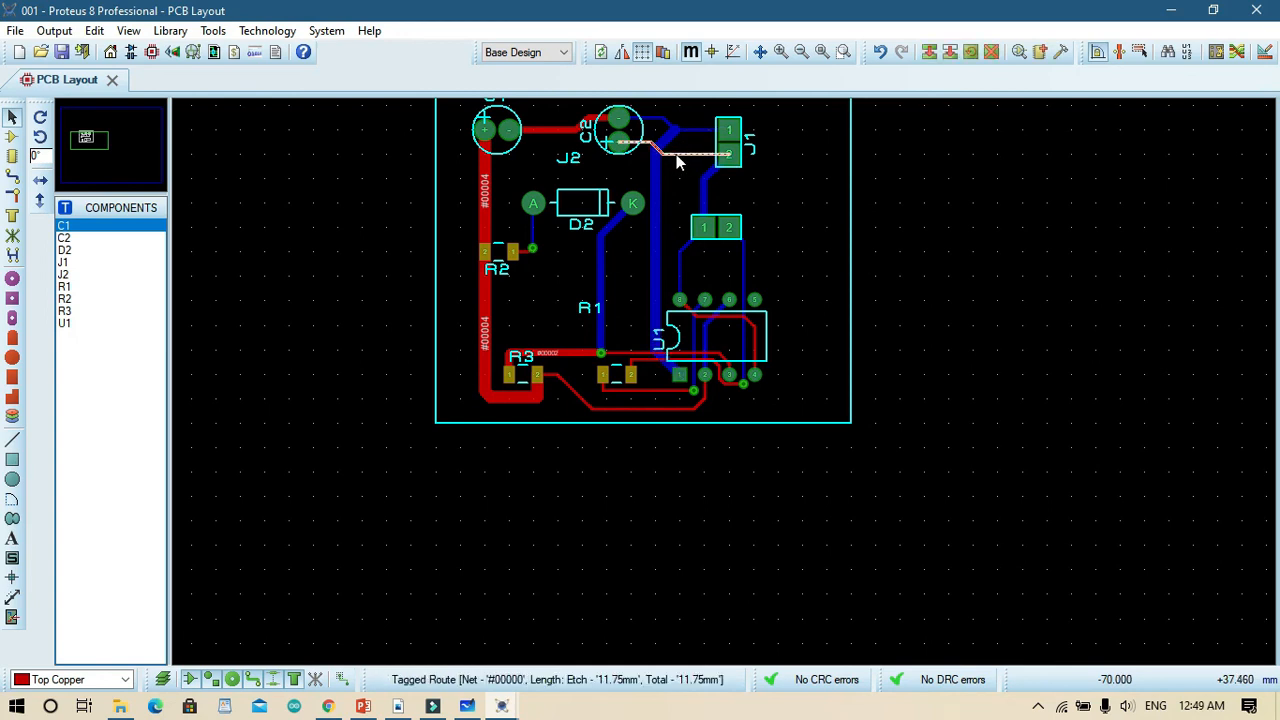
pyautogui.rightClick(676, 152)
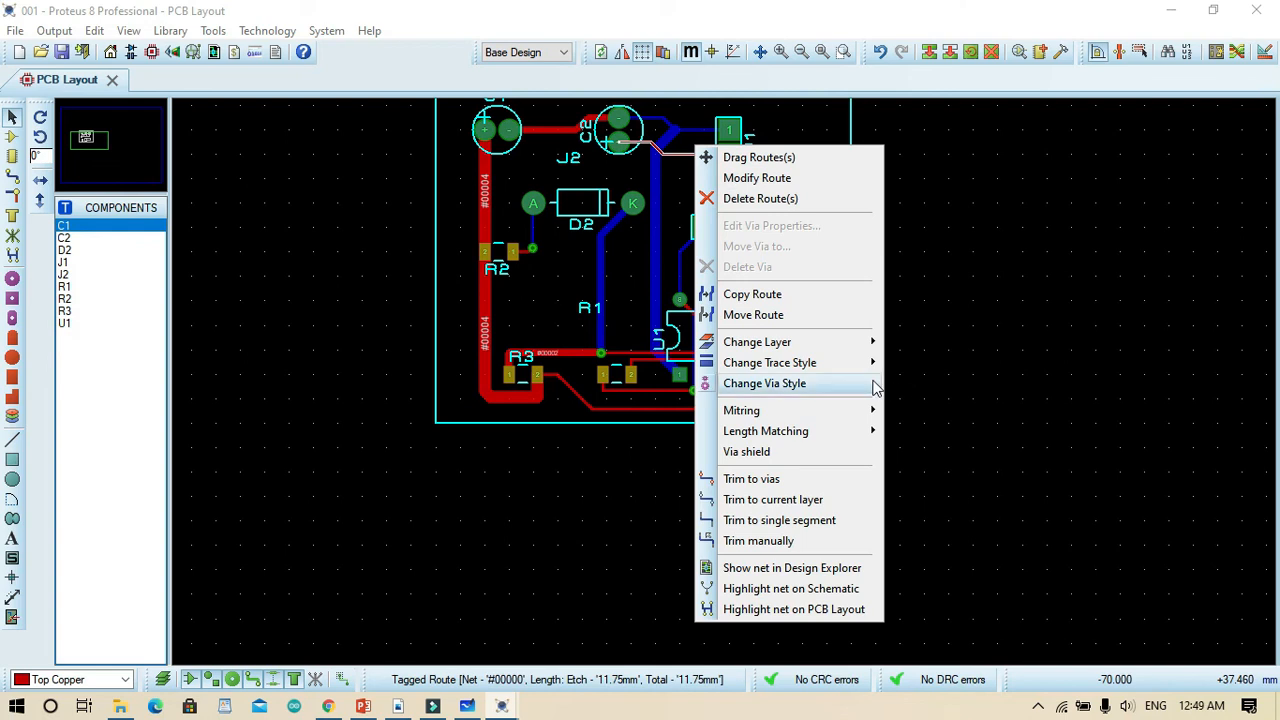
pyautogui.moveTo(863, 372)
pyautogui.click(955, 385)
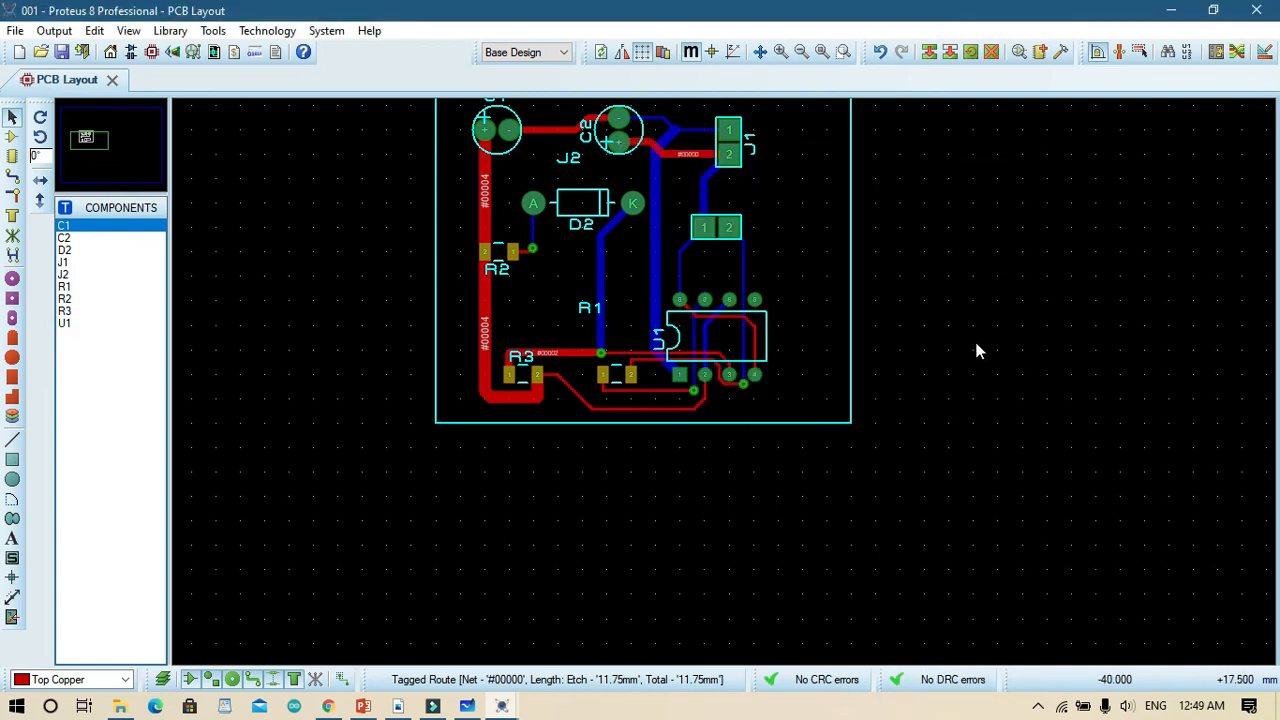
# Apply trace style T50 to the bottom-copper #00000 trace between J2's pin 1 and U1's pin 8.
pyautogui.rightClick(697, 235)
pyautogui.moveTo(815, 435)
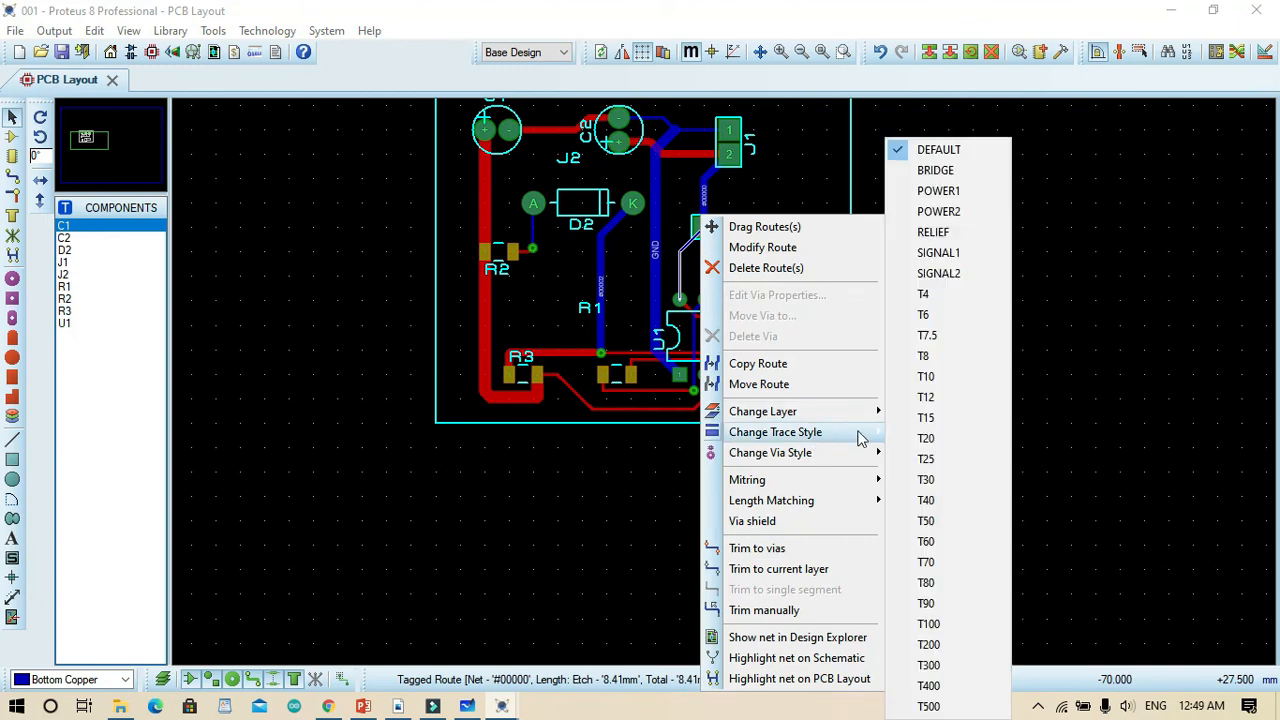
pyautogui.click(955, 521)
pyautogui.click(973, 350)
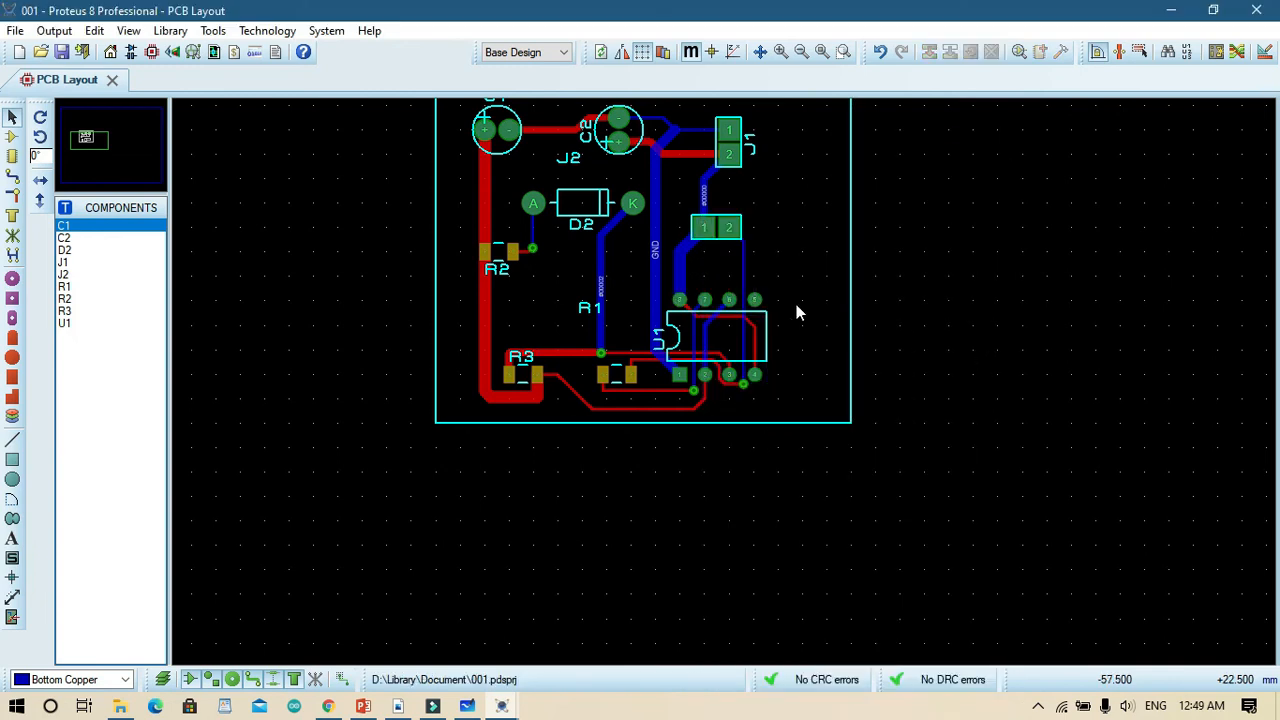
# Try trace style T90 on the top-copper #00000 trace linking U1's pins 8 and 4.
pyautogui.rightClick(743, 286)
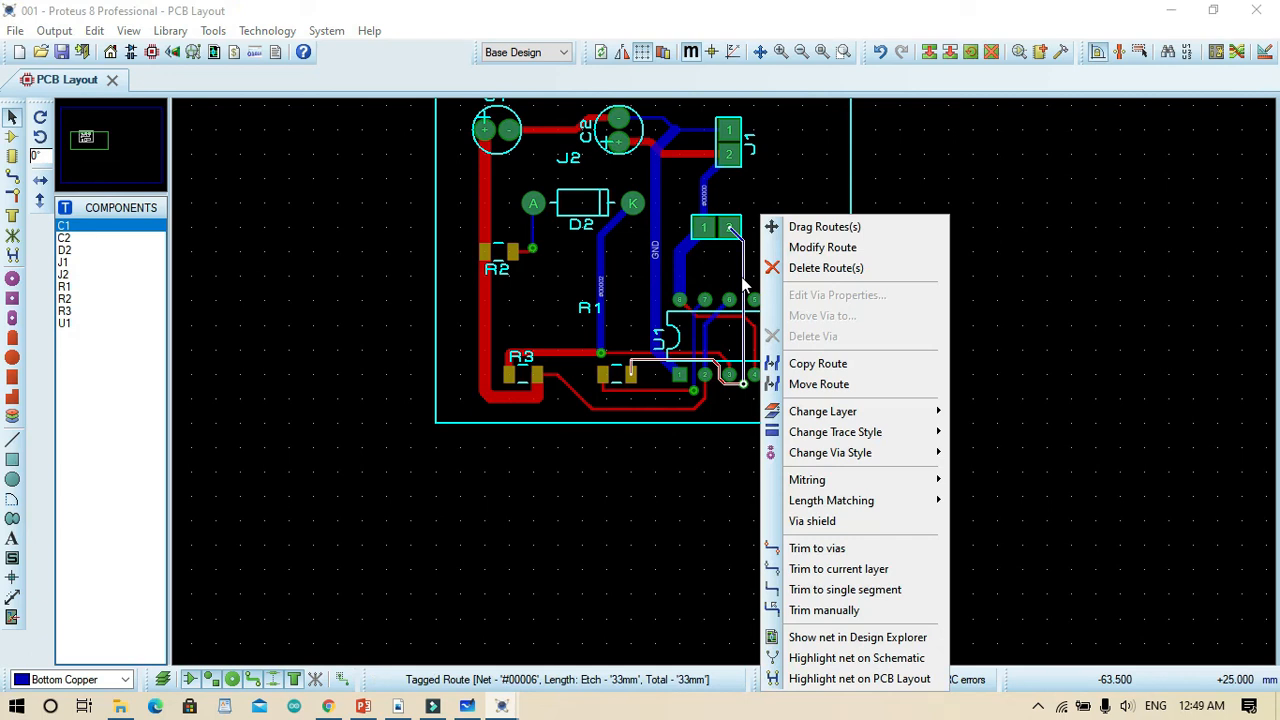
pyautogui.click(1037, 387)
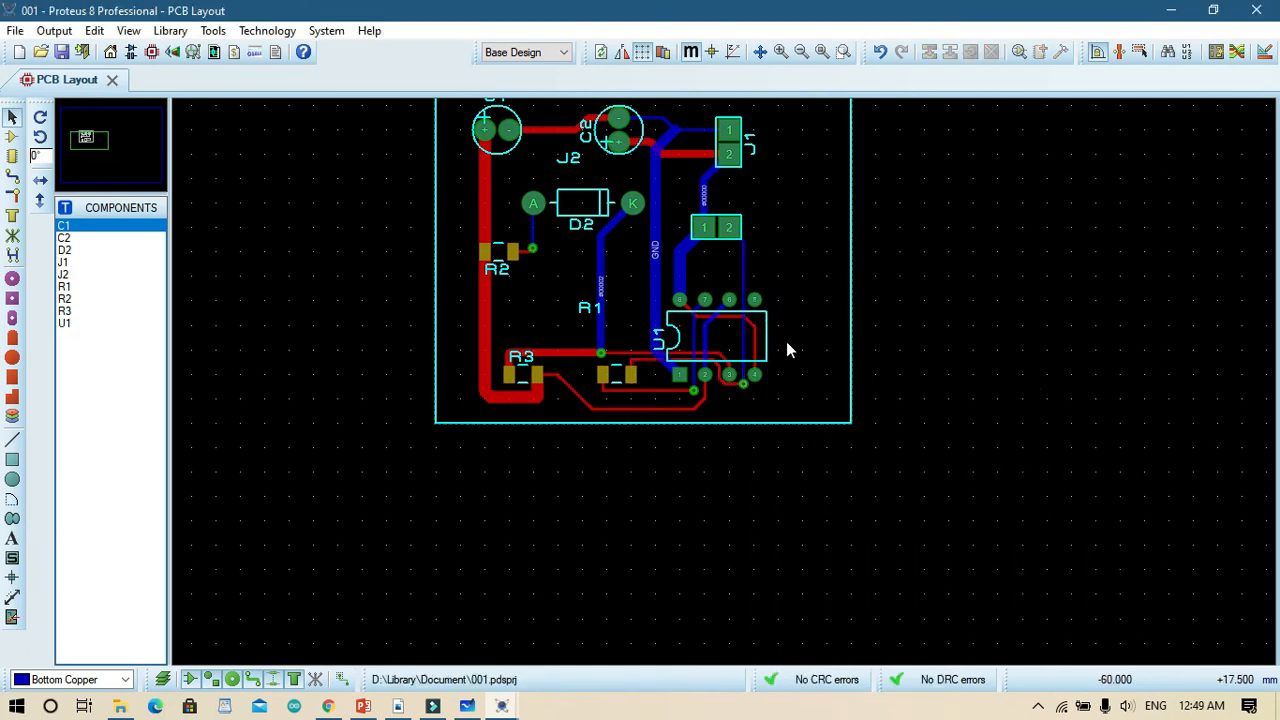
pyautogui.click(756, 343)
pyautogui.rightClick(758, 343)
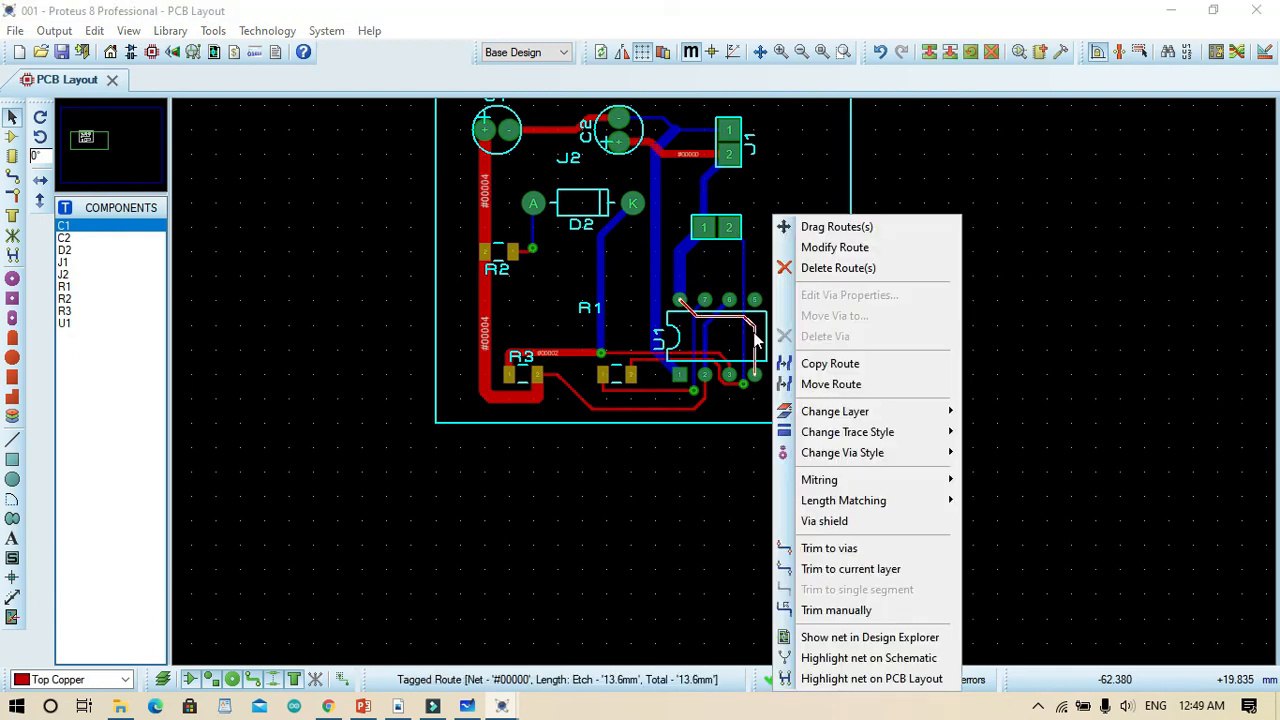
pyautogui.moveTo(903, 456)
pyautogui.moveTo(860, 432)
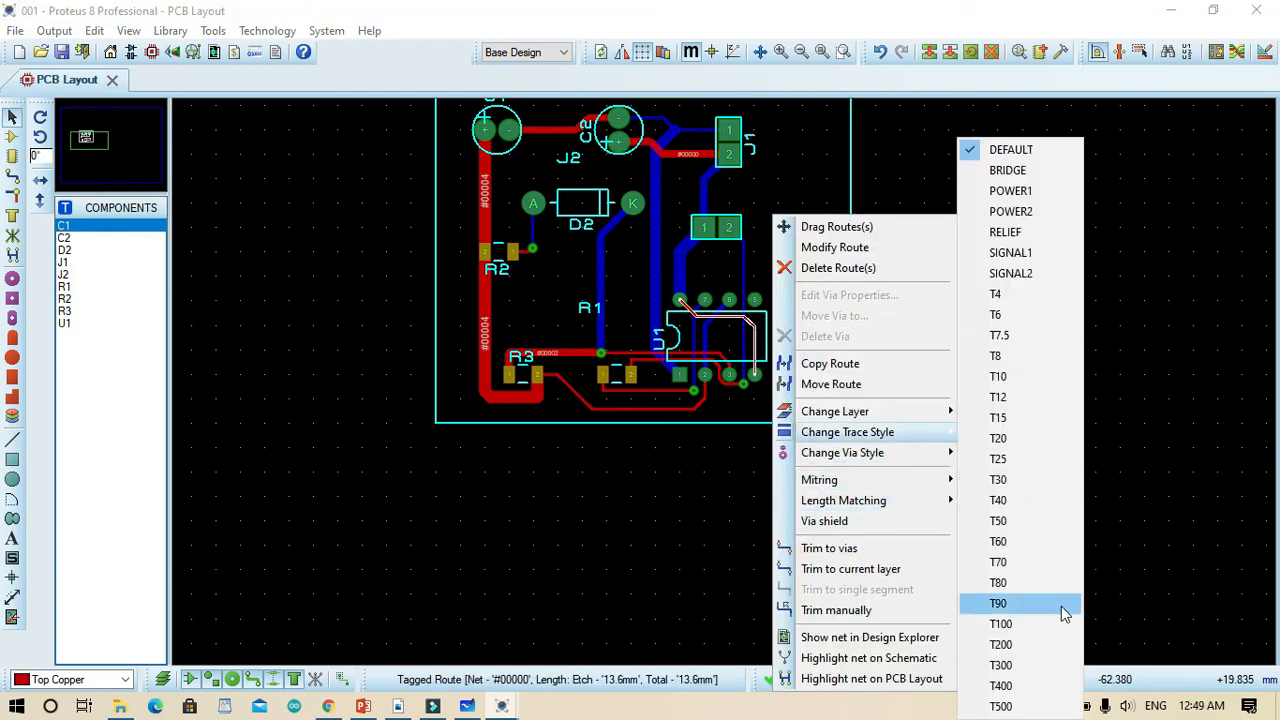
pyautogui.click(1036, 604)
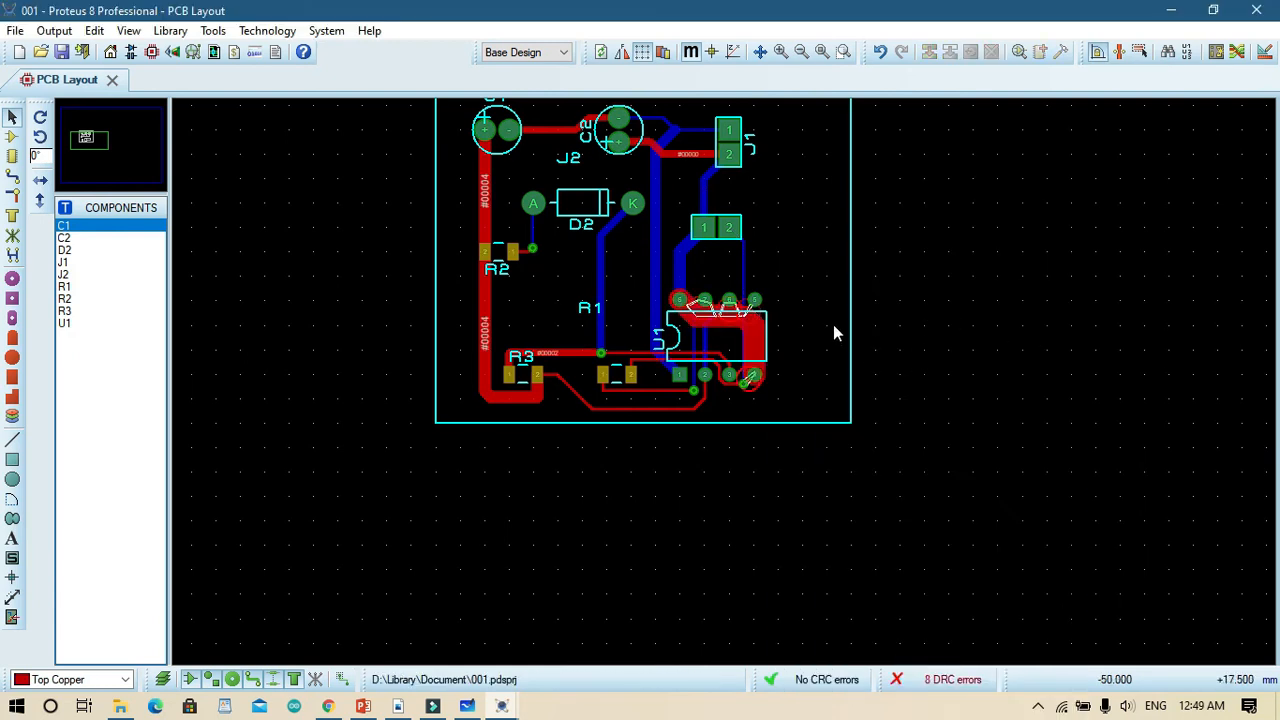
# Apply trace style T30 to the top-copper #00000 trace linking U1's pins 8 and 4.
pyautogui.click(750, 316)
pyautogui.rightClick(752, 318)
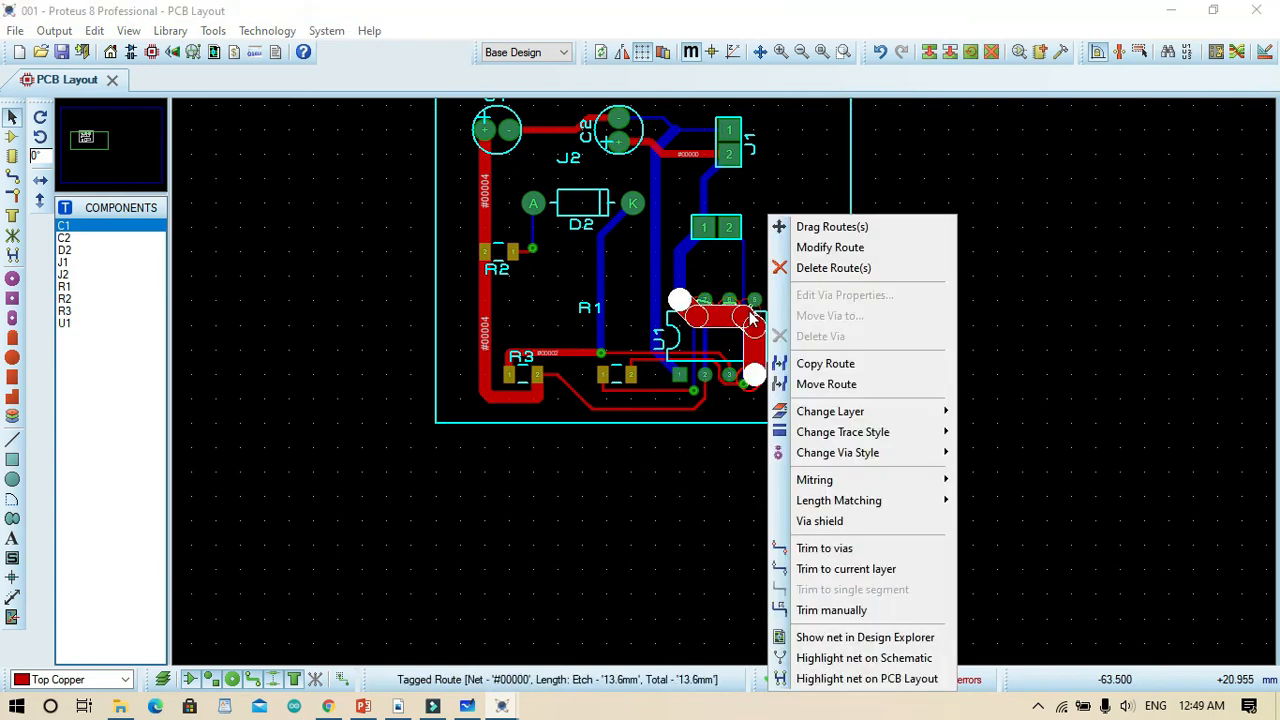
pyautogui.moveTo(880, 432)
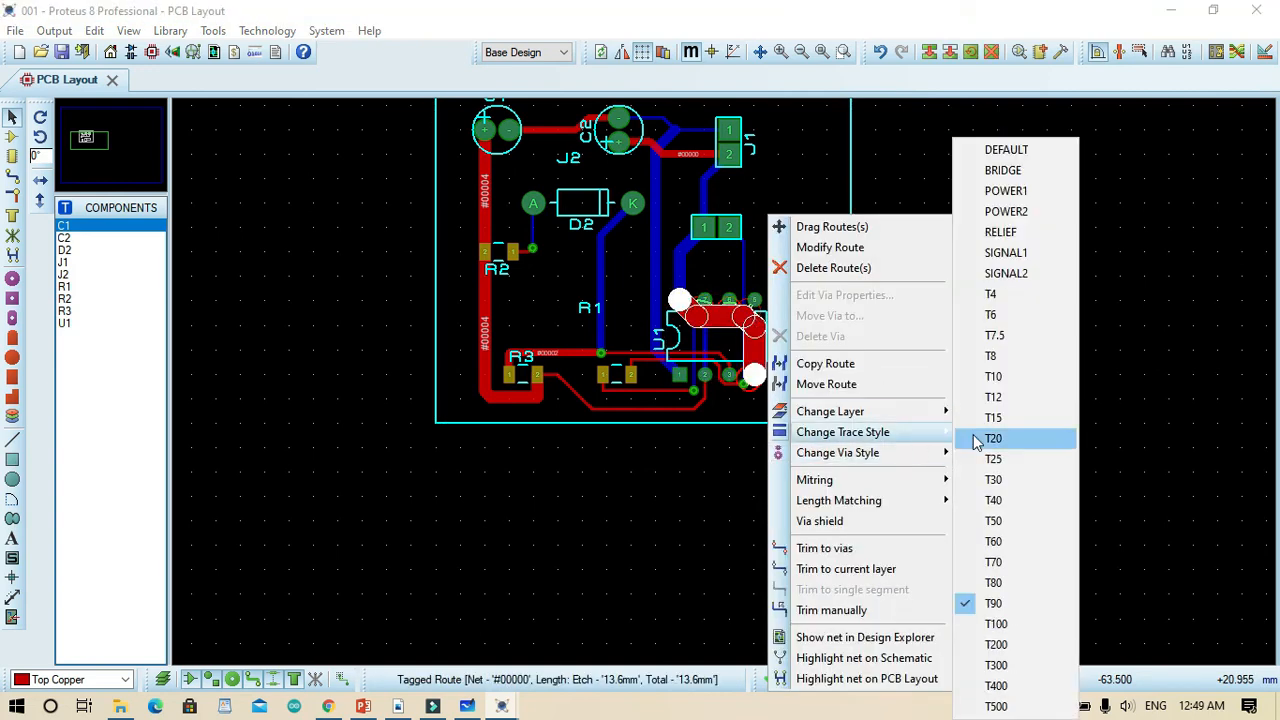
pyautogui.click(1005, 486)
pyautogui.click(1026, 312)
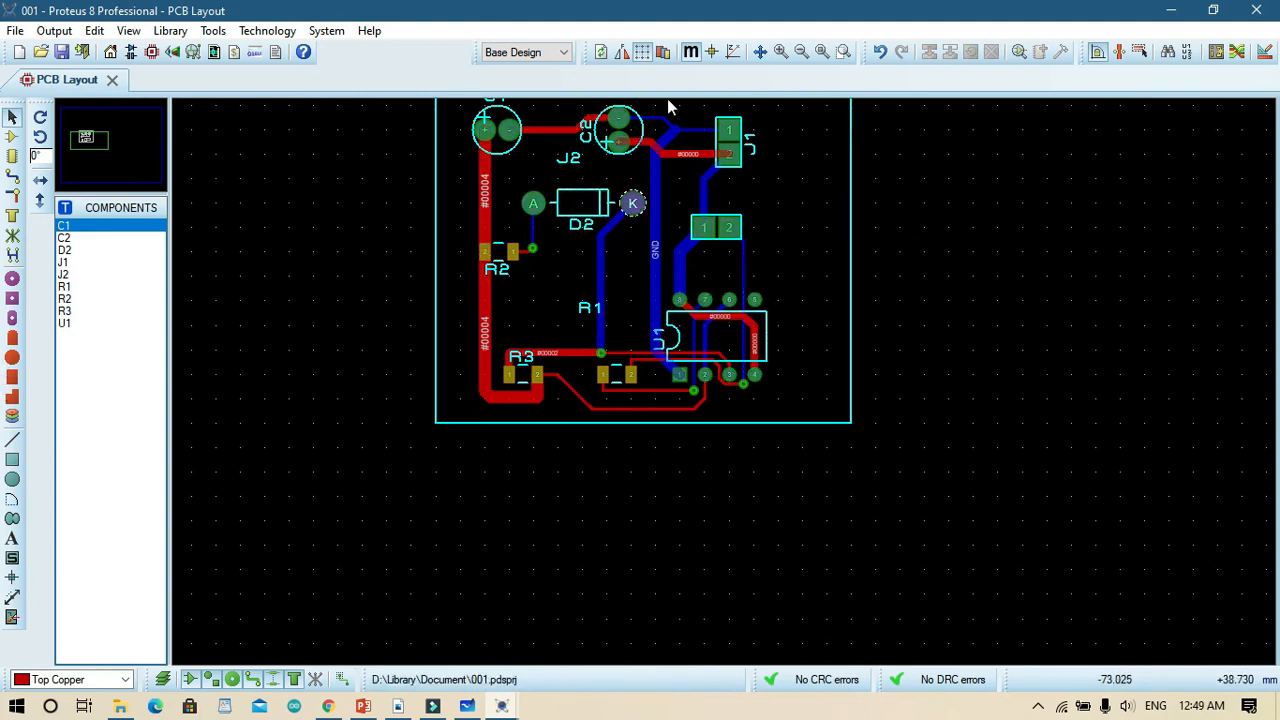
# Inspect the board in the 3D Visualizer from several angles and return to the PCB layout.
pyautogui.click(801, 52)
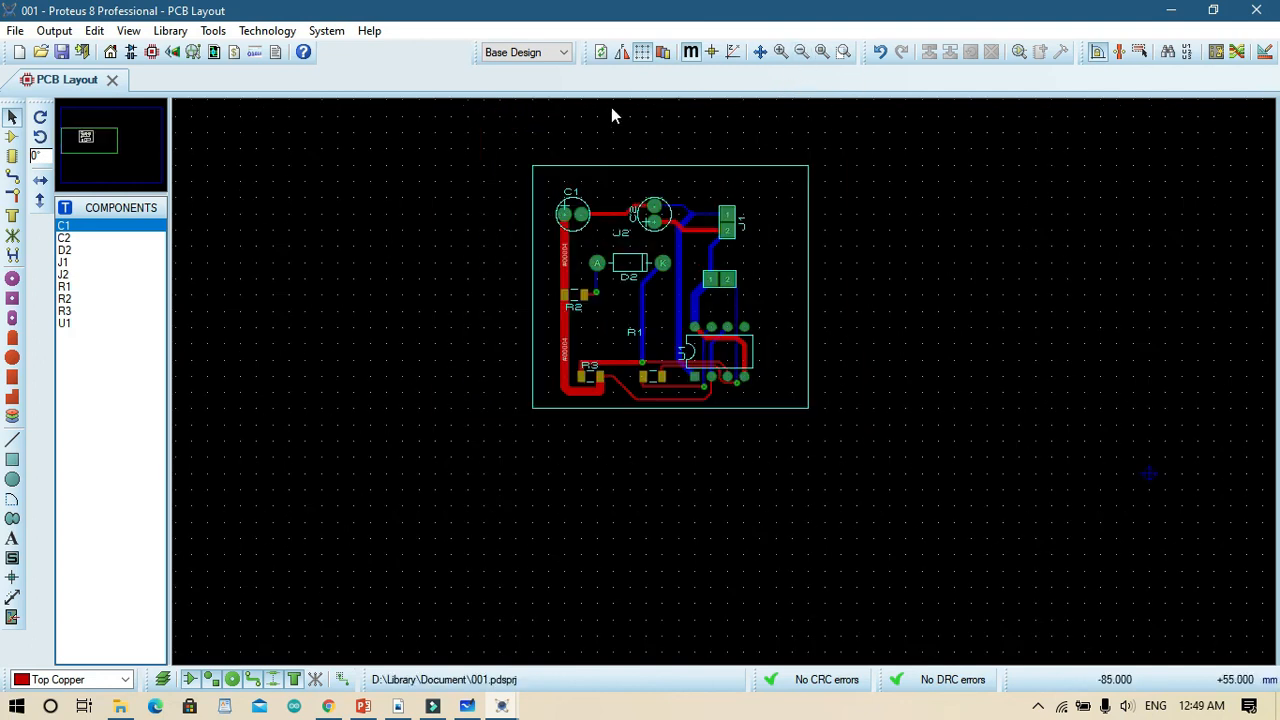
pyautogui.click(782, 57)
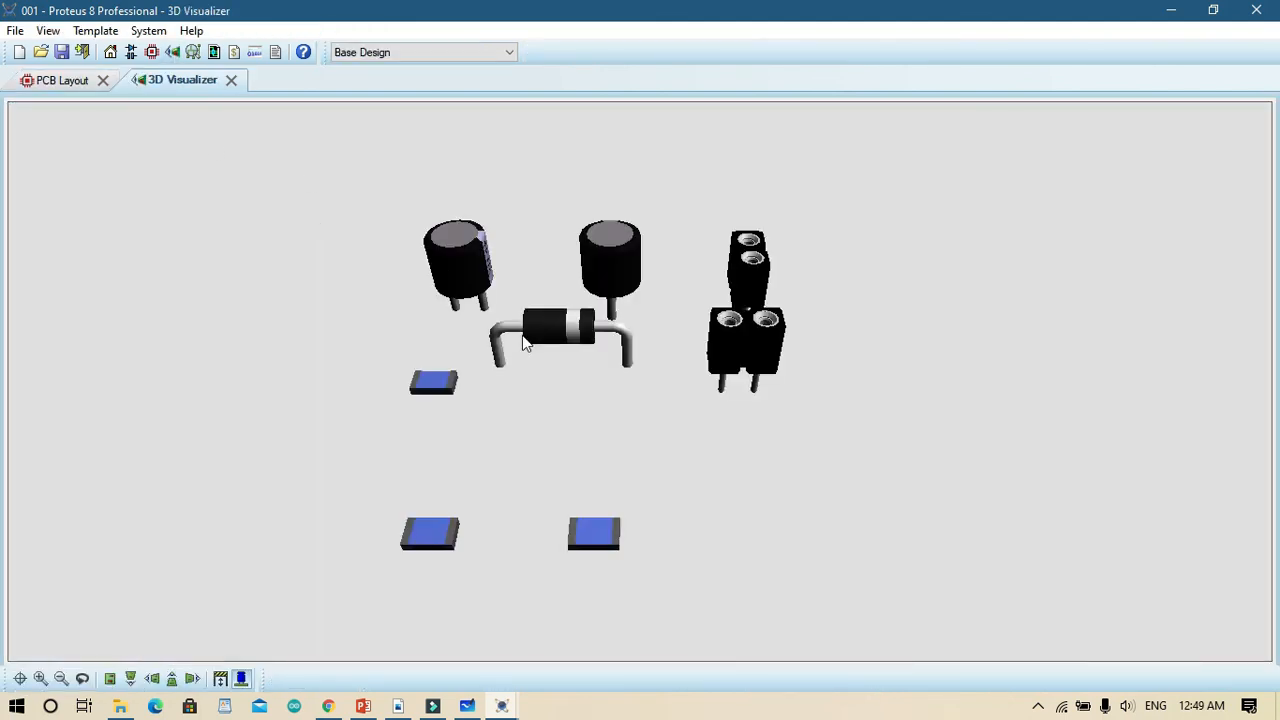
pyautogui.moveTo(640, 381)
pyautogui.mouseDown()
pyautogui.moveTo(652, 370)
pyautogui.moveTo(740, 400)
pyautogui.moveTo(600, 372)
pyautogui.moveTo(690, 400)
pyautogui.moveTo(640, 381)
pyautogui.moveTo(580, 390)
pyautogui.moveTo(660, 385)
pyautogui.moveTo(640, 381)
pyautogui.moveTo(610, 381)
pyautogui.moveTo(680, 400)
pyautogui.moveTo(620, 390)
pyautogui.moveTo(640, 381)
pyautogui.mouseUp()
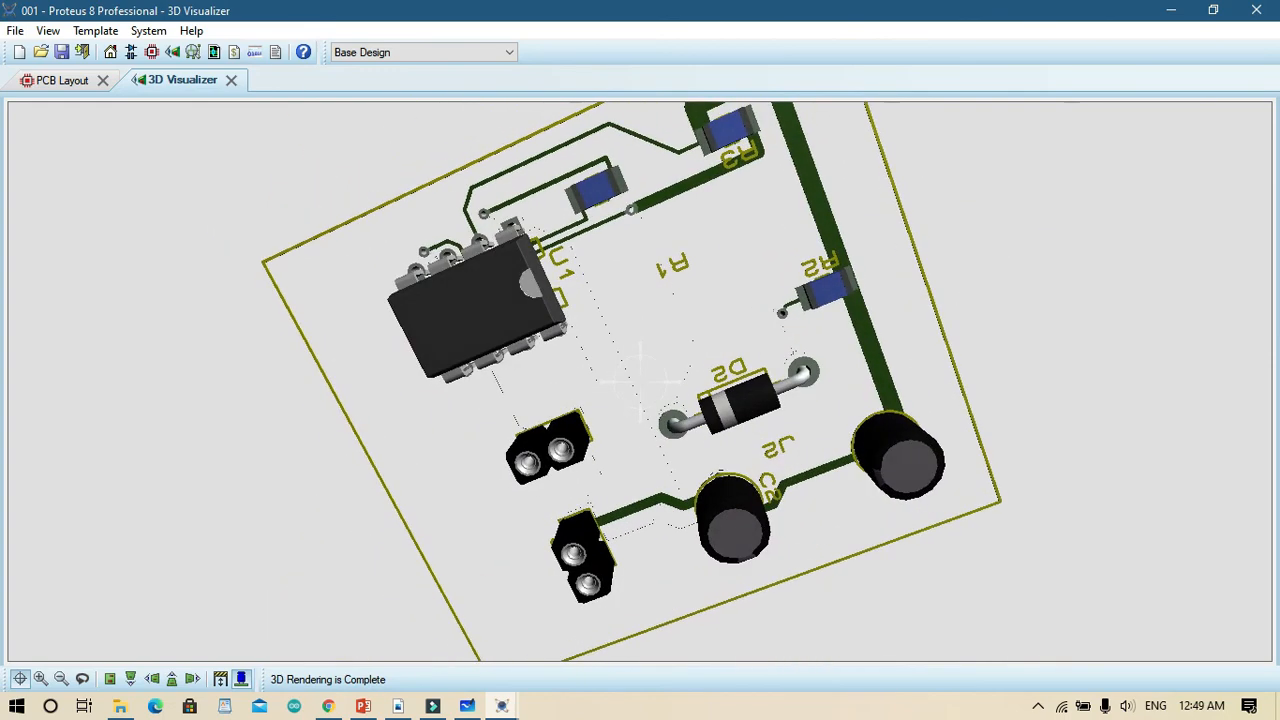
pyautogui.rightClick(568, 485)
pyautogui.moveTo(568, 485); pyautogui.dragTo(580, 470)
pyautogui.moveTo(640, 381); pyautogui.dragTo(640, 475)
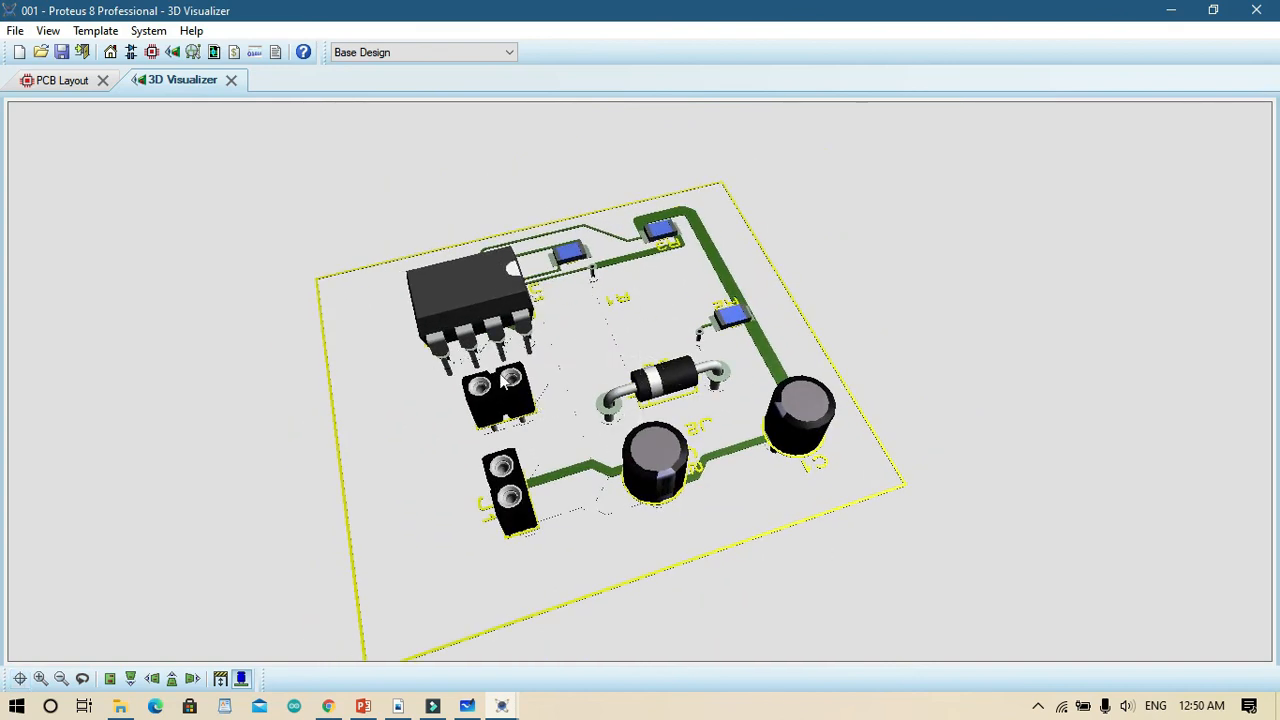
pyautogui.click(60, 80)
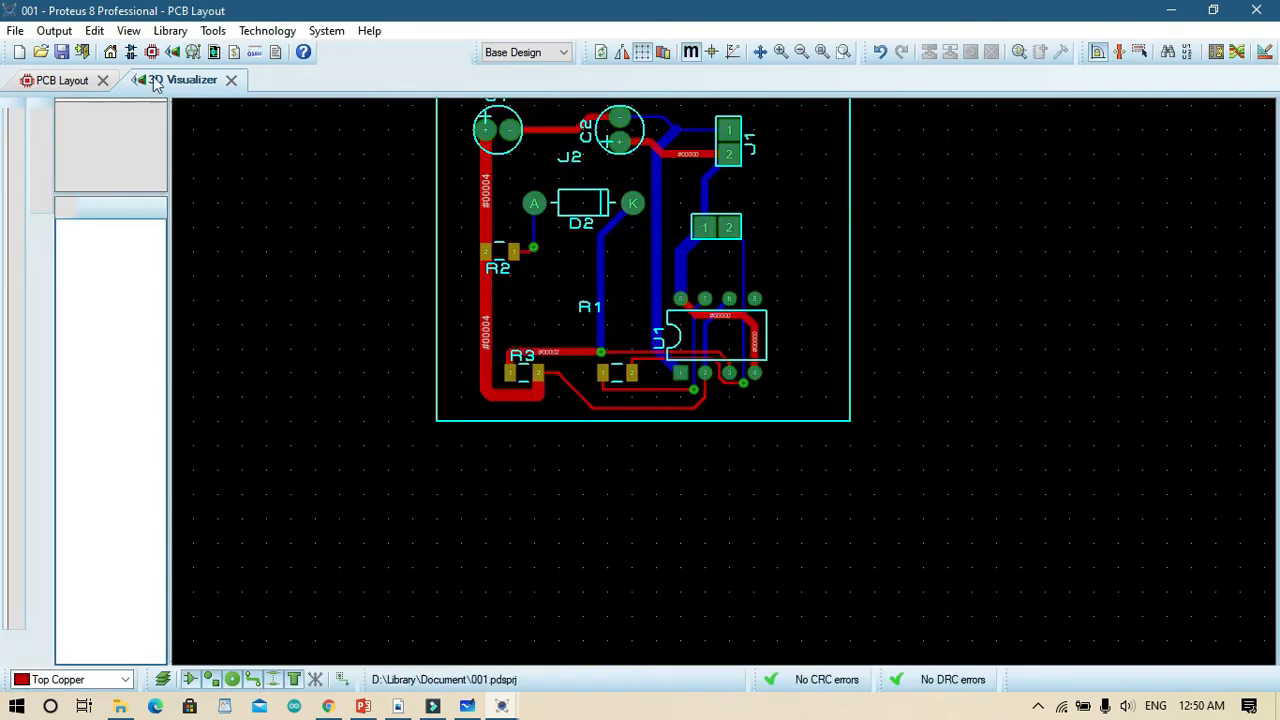